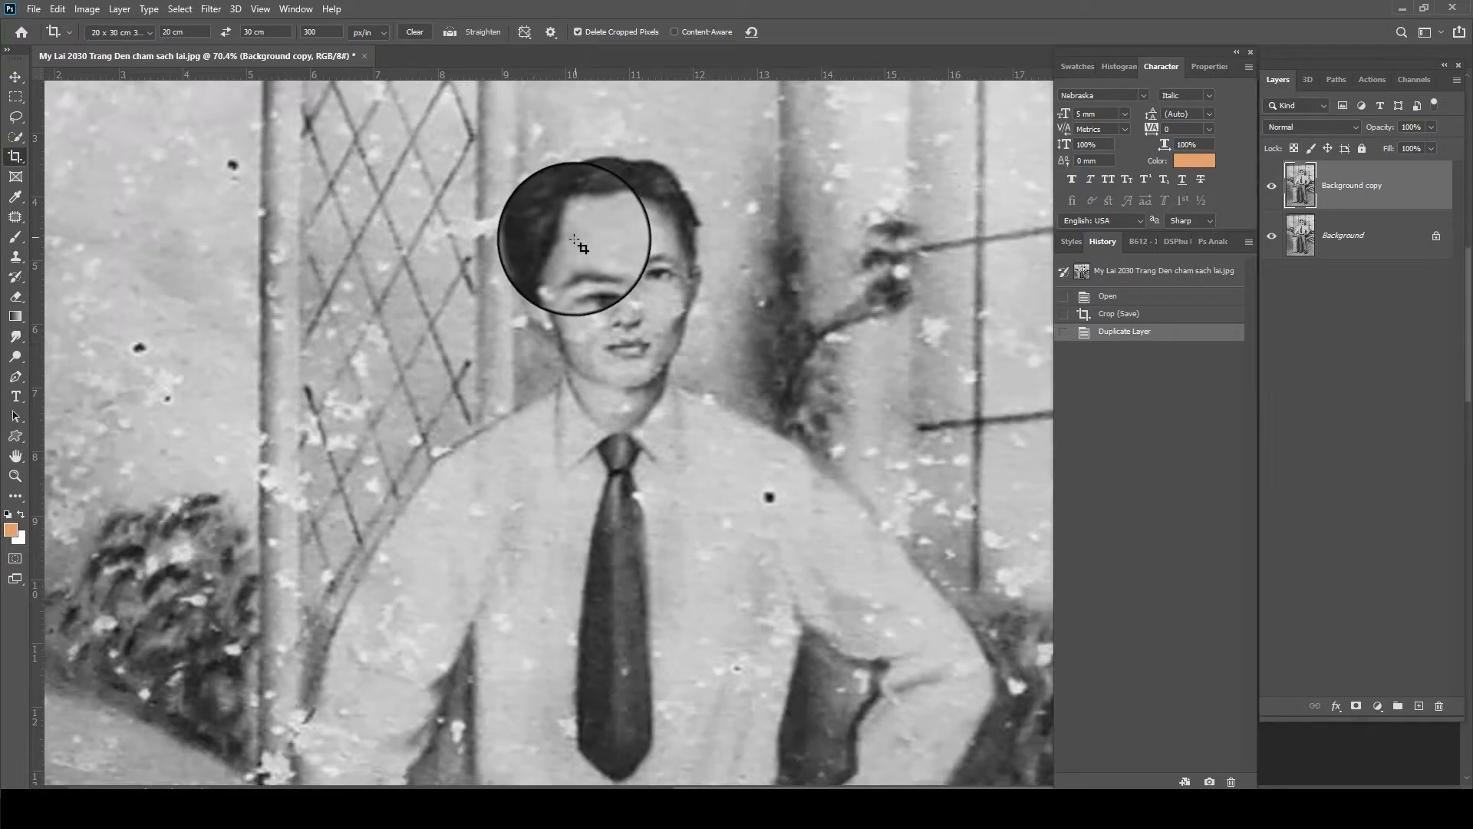
- Remove the blemishes beside the man's temple using the Spot Healing Brush with a smaller brush
key(j)
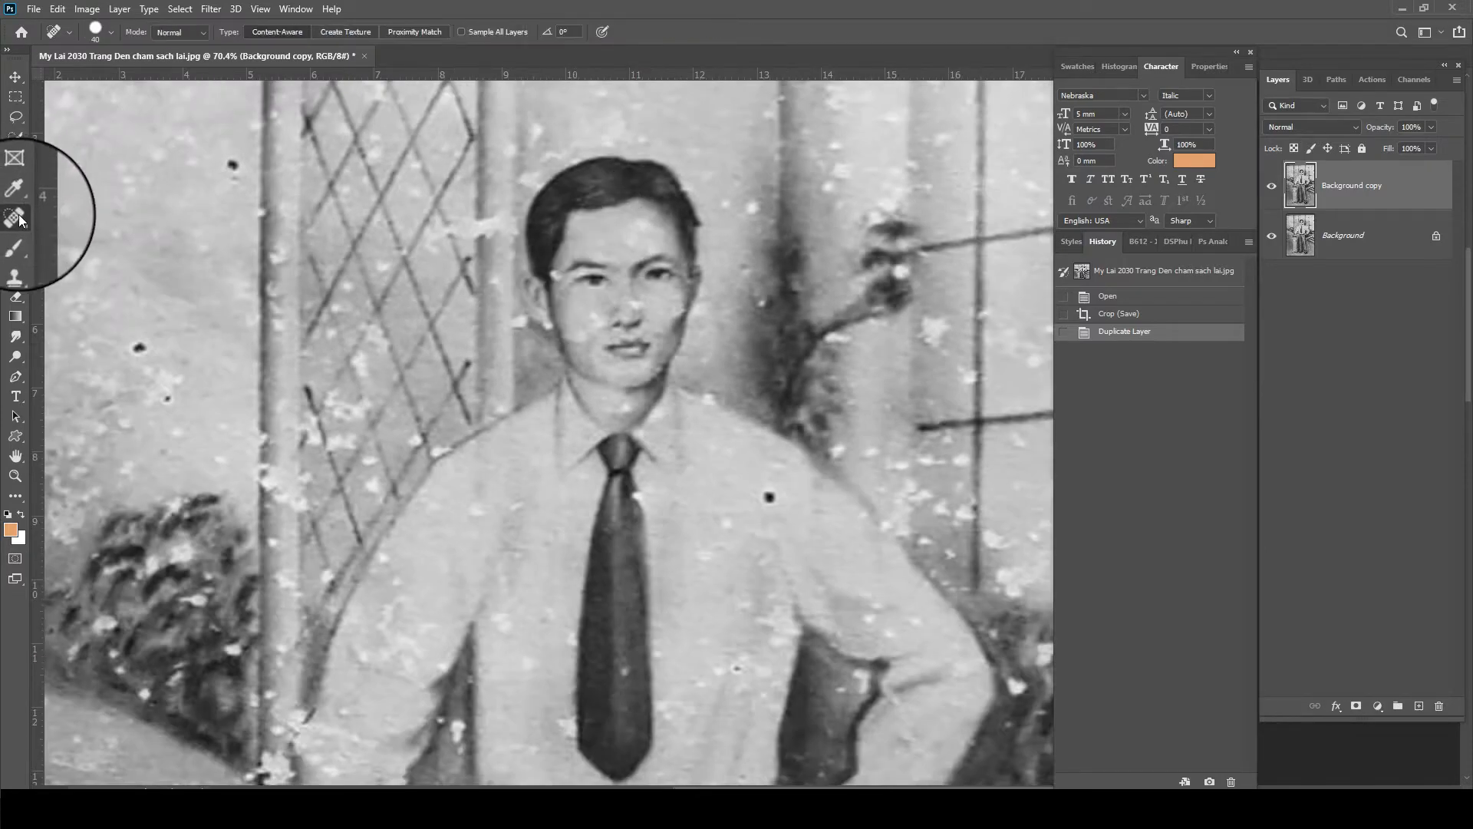
right_click(16, 218)
click(55, 222)
scroll(615, 233, up, 2)
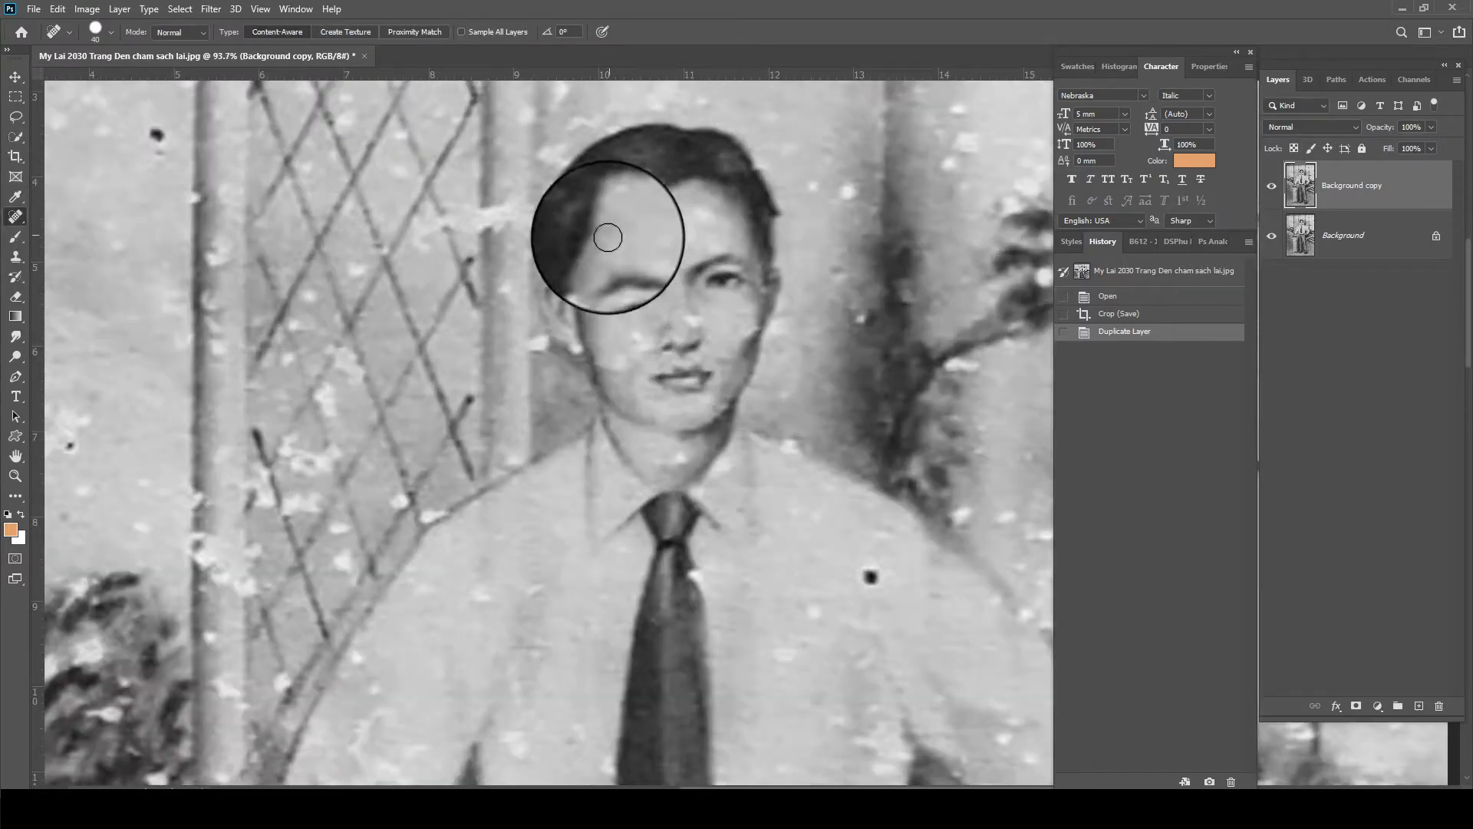
key(bracketleft)
key(bracketleft)
key(bracketleft)
key(bracketleft)
key(bracketleft)
drag(584, 282, 584, 287)
click(588, 288)
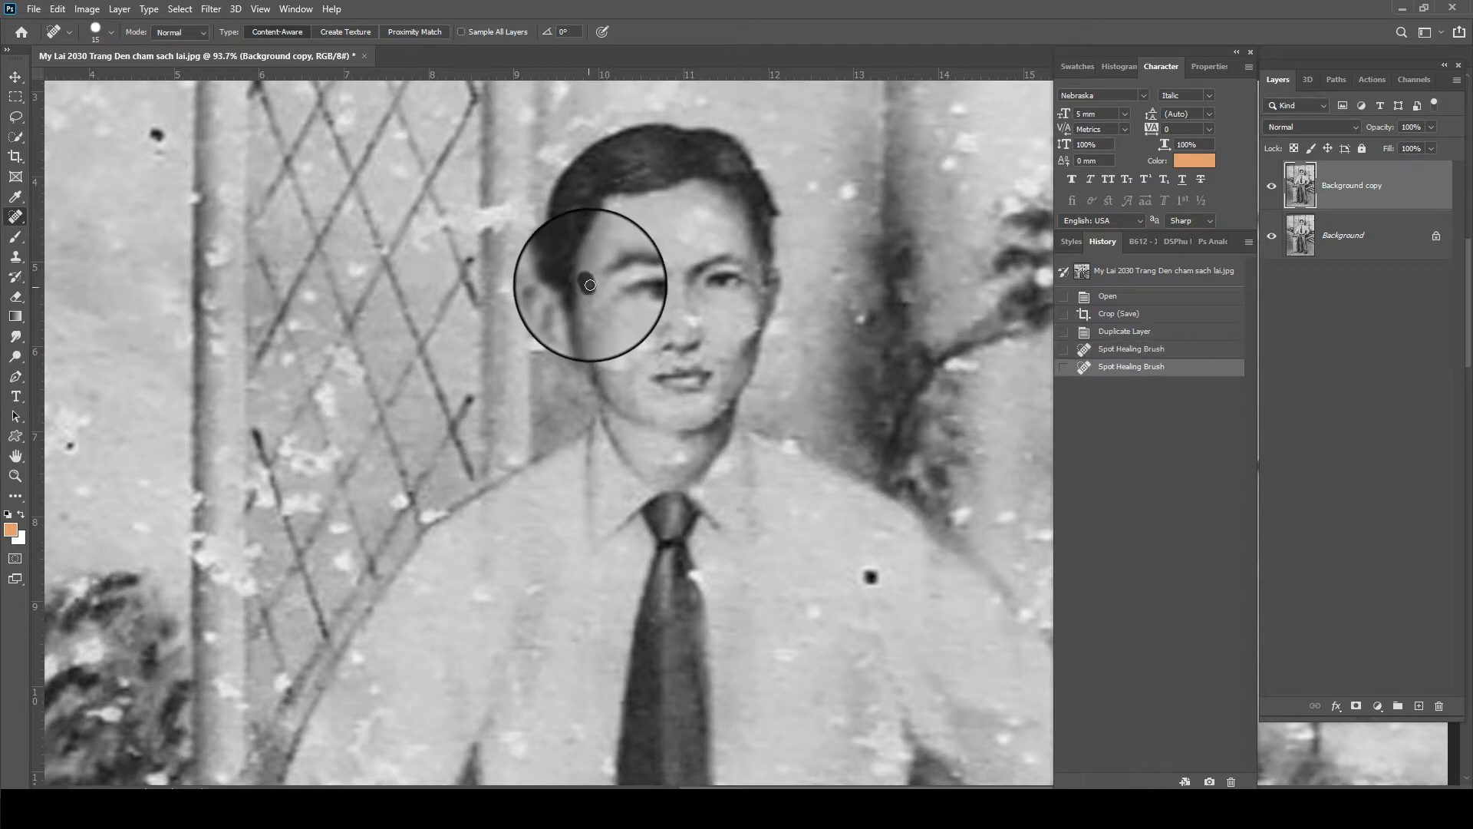
click(592, 284)
click(590, 282)
click(588, 290)
- Heal the small light marks on the man's nose and the cheek beside it
scroll(579, 333, up, 2)
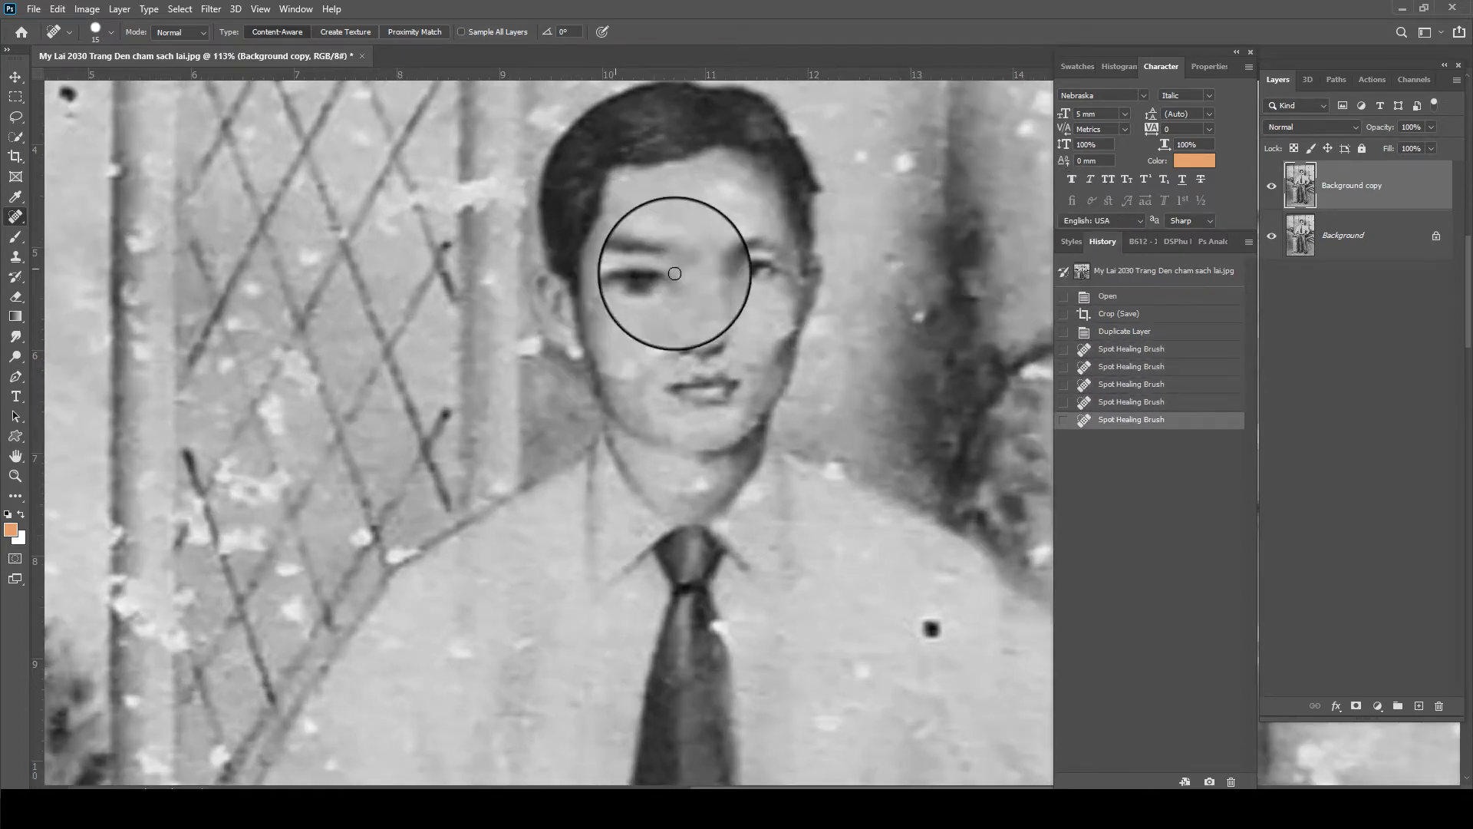
key(Tab)
click(694, 292)
drag(635, 303, 631, 310)
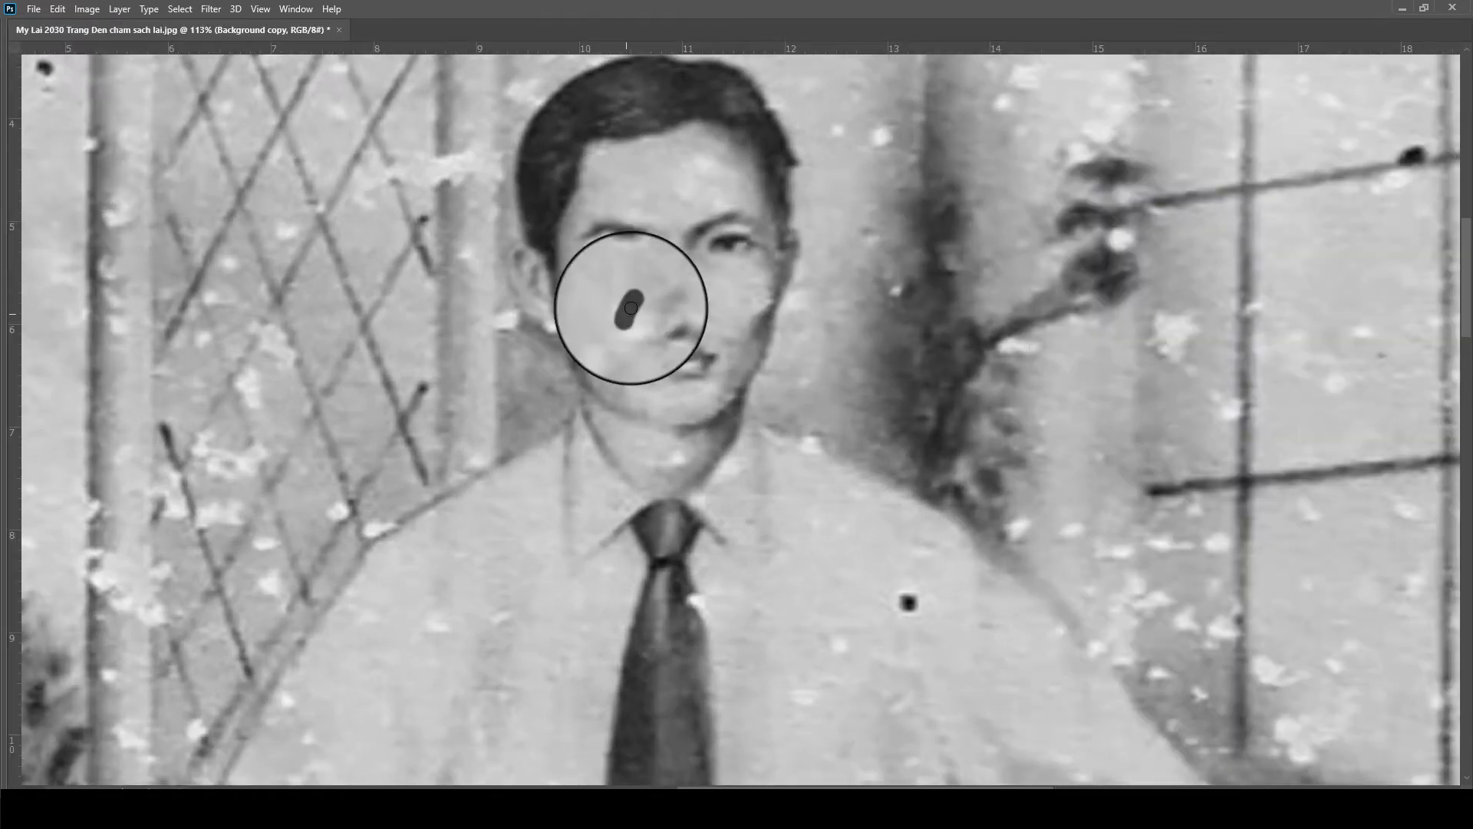
- Heal the dark holes and white flecks on the shirt front and along the tie
scroll(690, 296, down, 1)
scroll(813, 437, down, 4)
scroll(934, 373, down, 1)
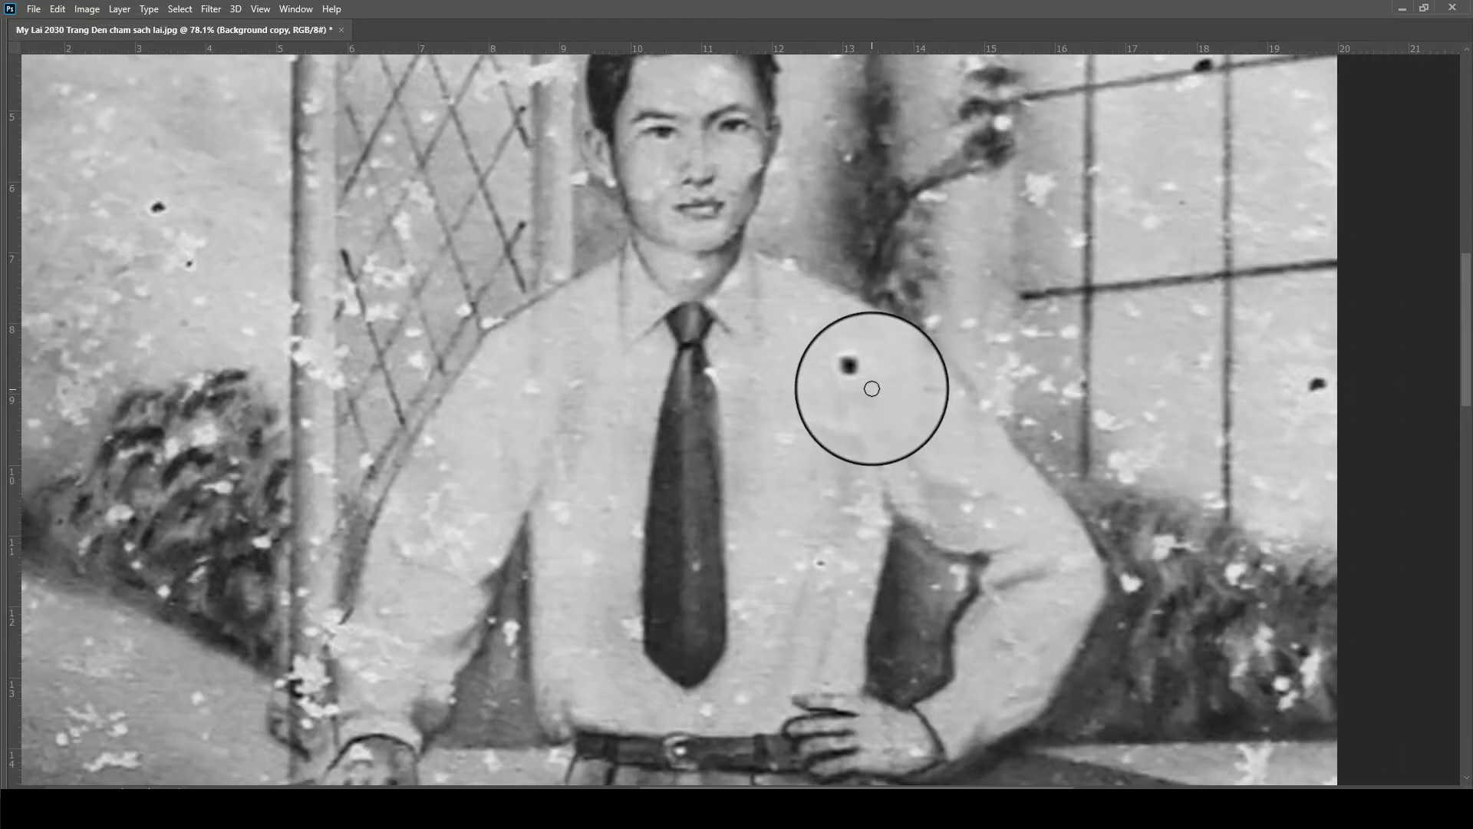
drag(834, 553, 802, 568)
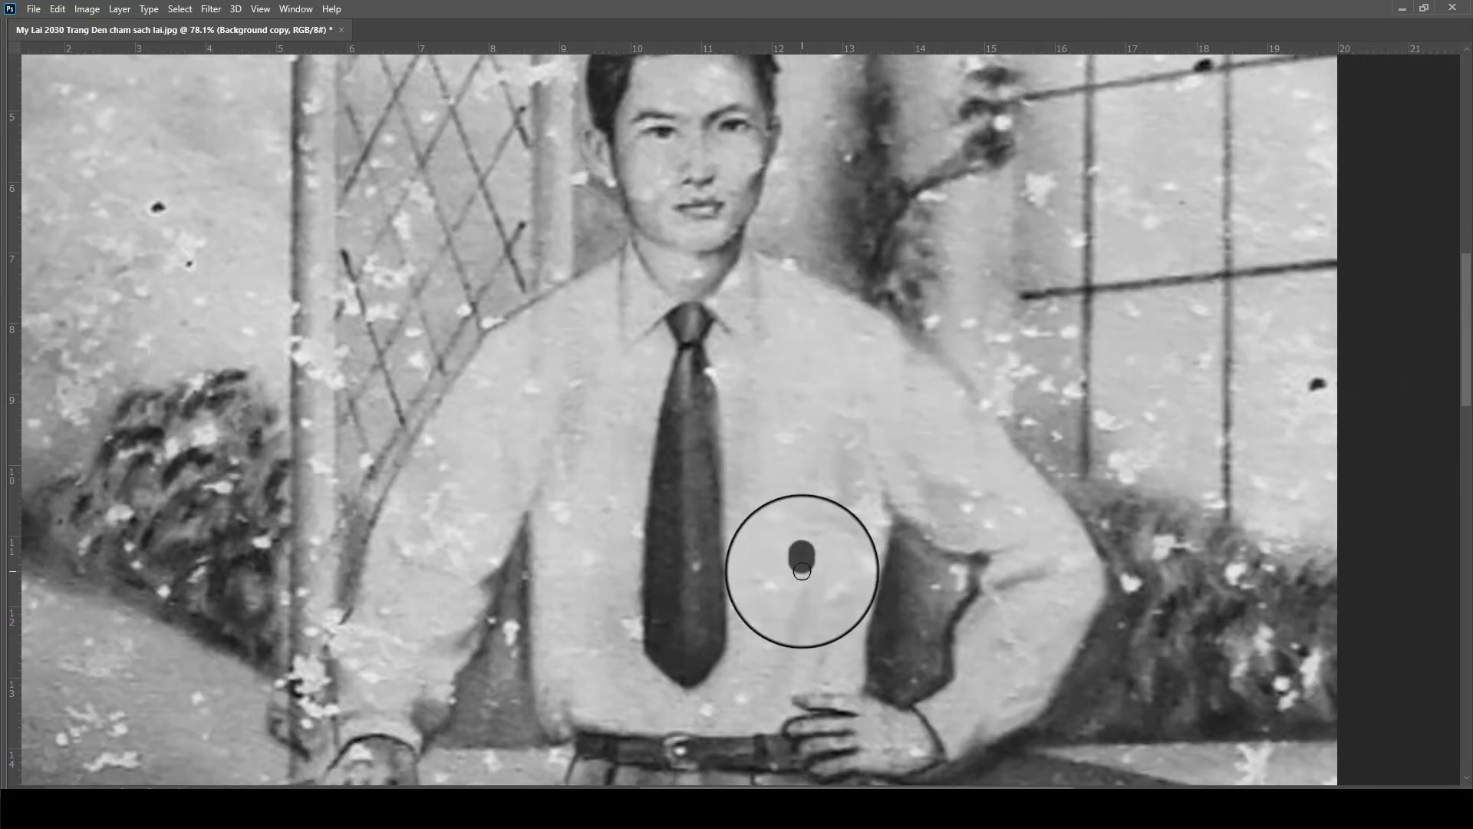
mouse_move(553, 553)
mouse_down()
mouse_move(586, 463)
mouse_move(536, 536)
mouse_move(671, 532)
mouse_move(661, 541)
mouse_up()
mouse_move(655, 423)
mouse_down()
mouse_move(652, 437)
mouse_move(669, 302)
mouse_up()
mouse_move(704, 557)
mouse_down()
mouse_move(706, 587)
mouse_move(726, 421)
mouse_up()
- Heal the white specks on the upper part of the man's trousers below the belt
scroll(725, 422, down, 1)
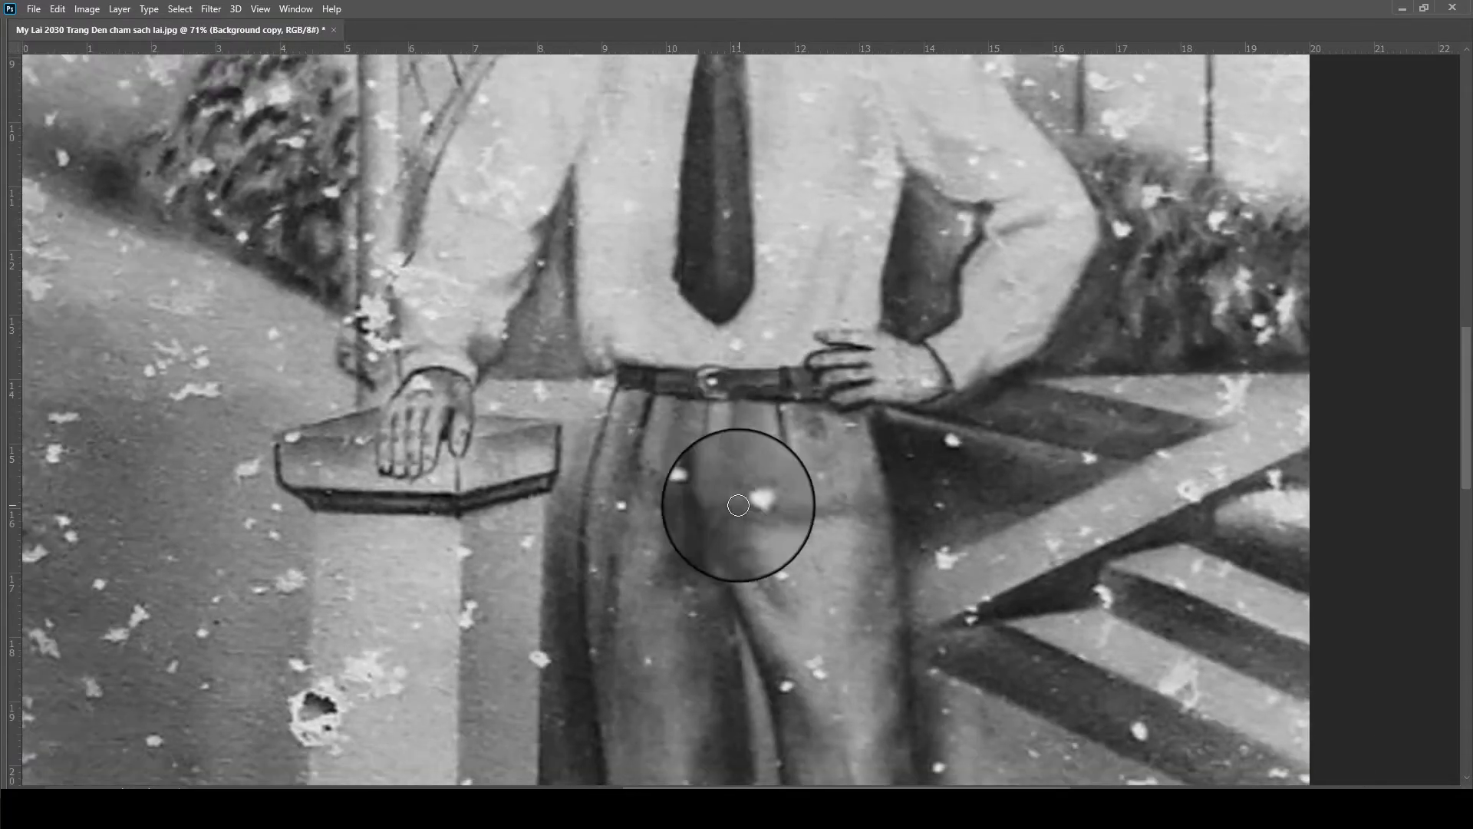
mouse_move(744, 495)
mouse_down()
mouse_move(757, 499)
mouse_move(701, 494)
mouse_up()
drag(631, 626, 645, 663)
click(605, 560)
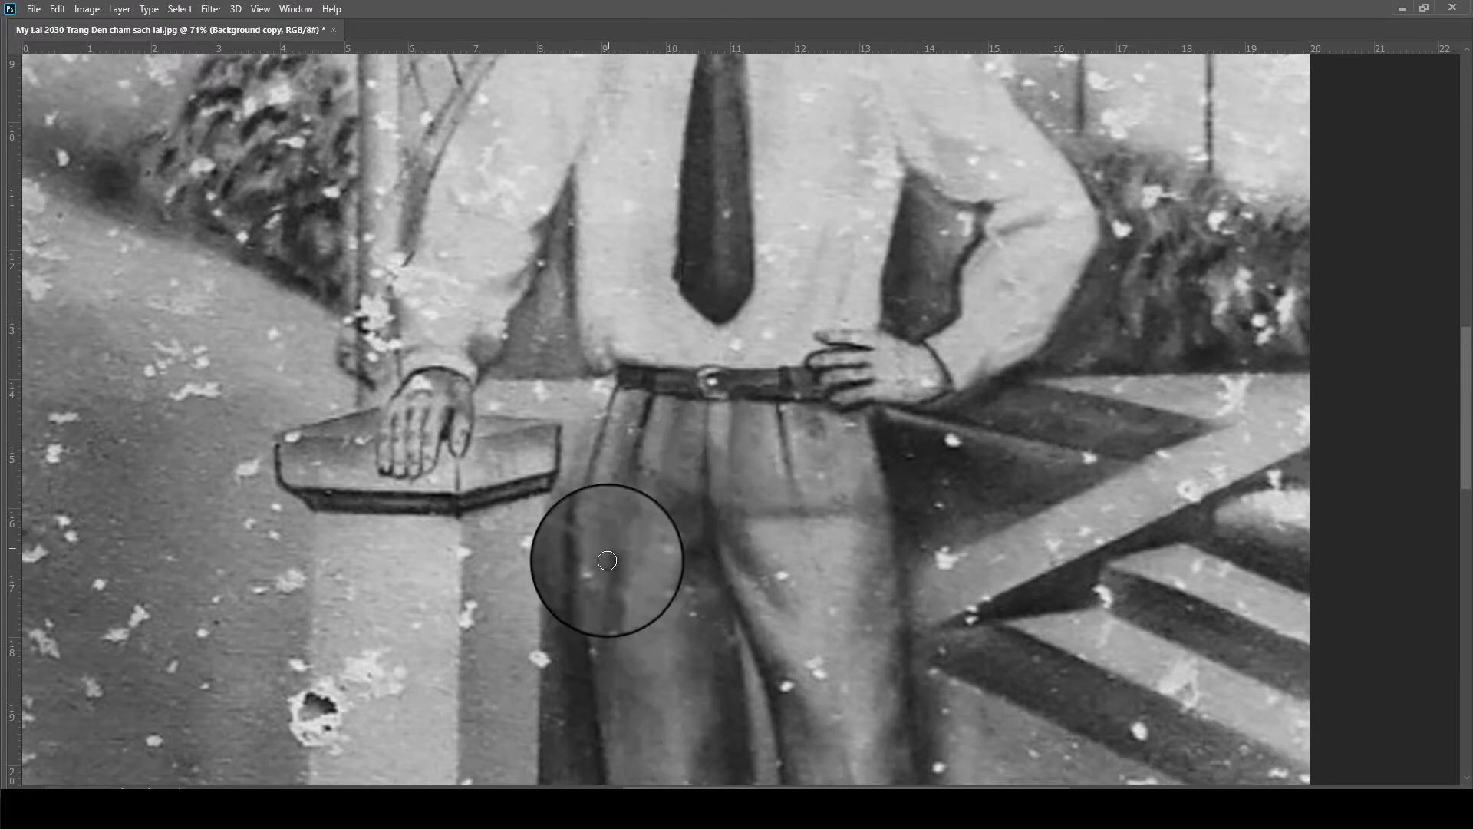
click(611, 510)
- Remove the torn hole and white flakes on the stone pedestal and the speck beside it
scroll(483, 661, down, 4)
click(517, 658)
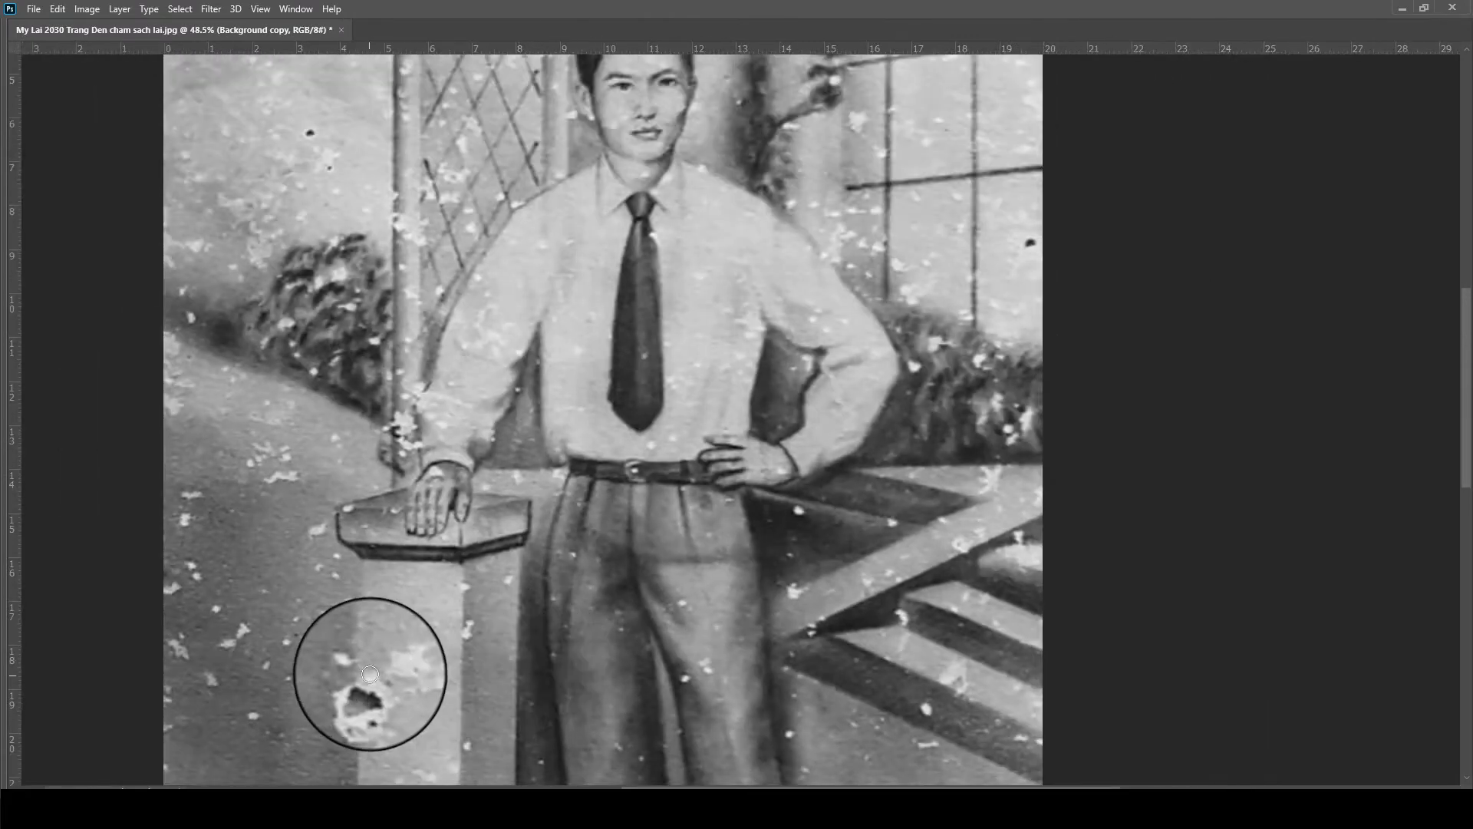
mouse_move(370, 679)
mouse_down()
mouse_move(362, 716)
mouse_move(402, 681)
mouse_up()
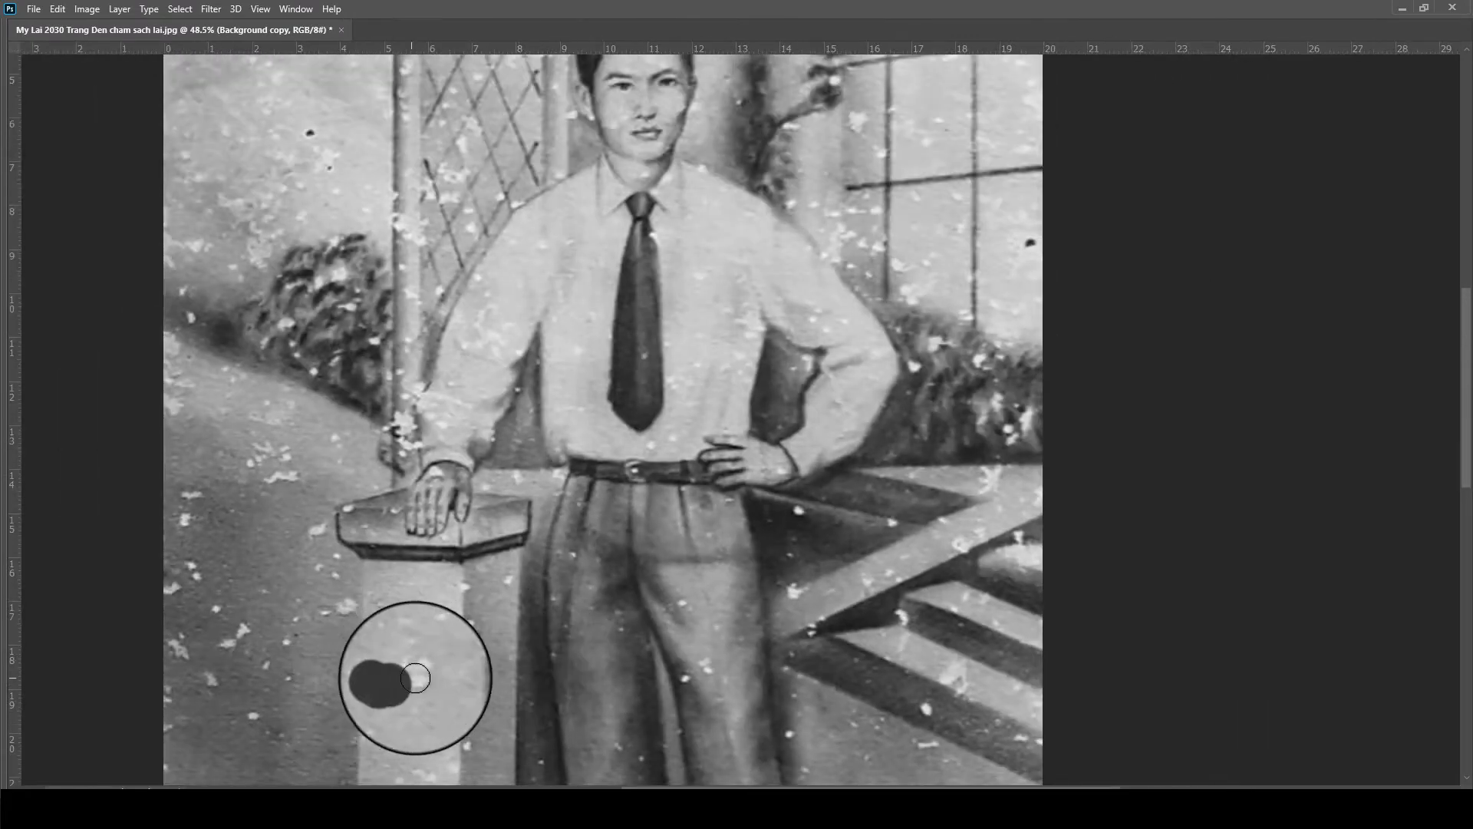
- Heal the remaining specks on the thigh area of the trousers with a smaller brush
key(bracketleft)
key(bracketleft)
drag(688, 684, 710, 666)
click(683, 602)
- Heal the white specks around the lower slats of the structure beside the man's leg
drag(803, 592, 794, 595)
click(820, 616)
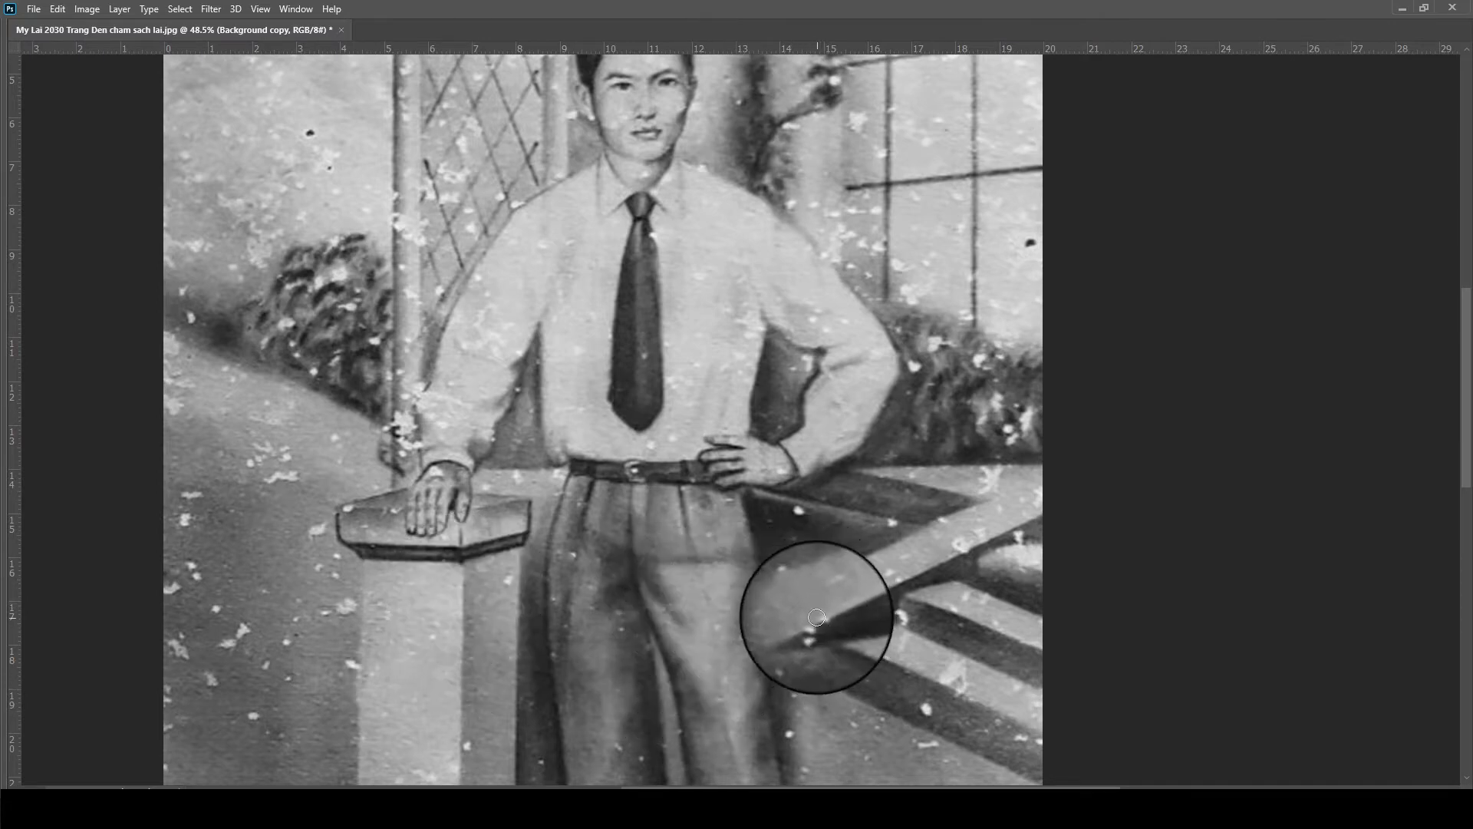
click(810, 627)
click(901, 618)
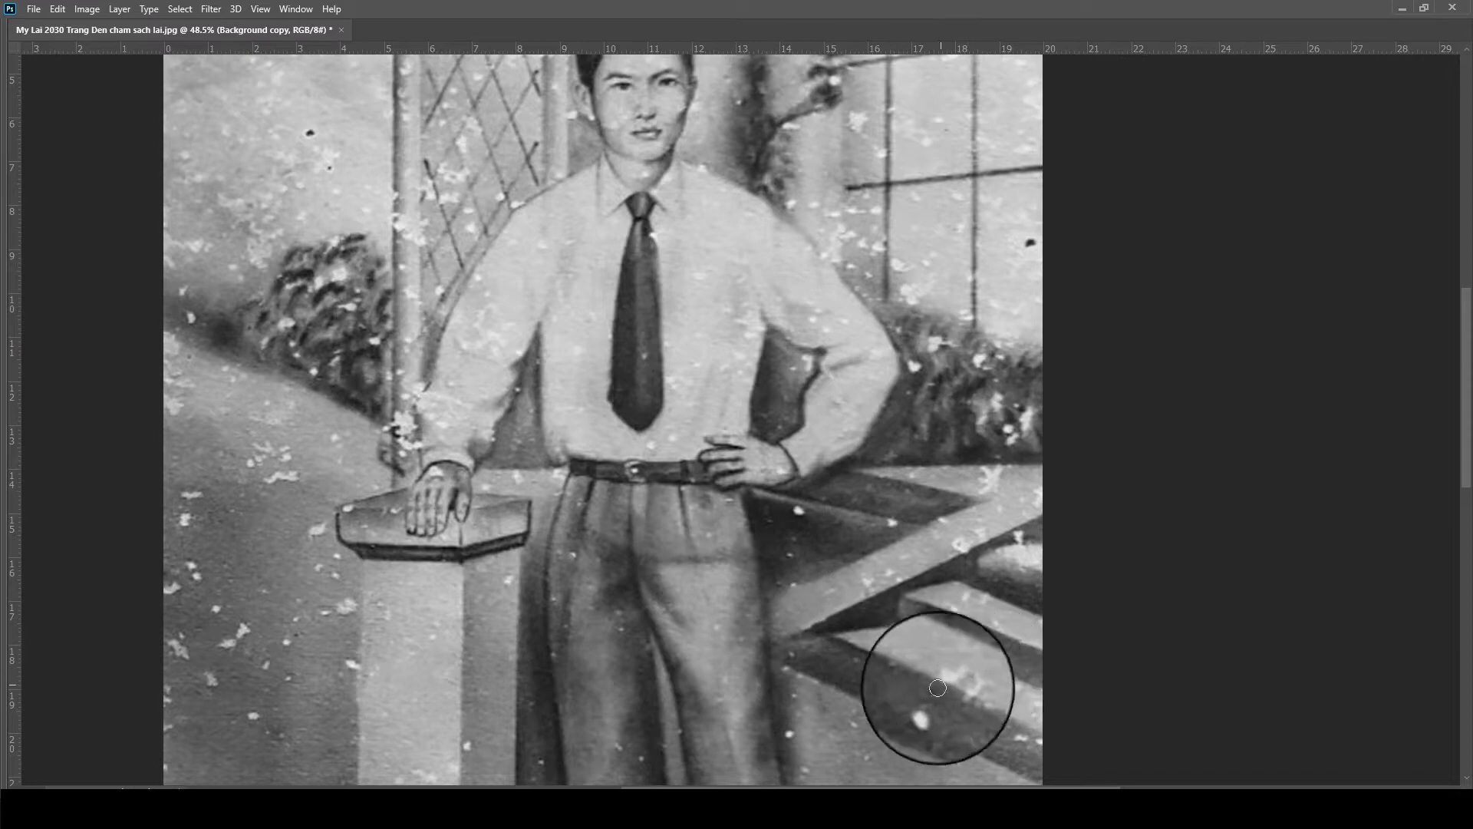
mouse_move(919, 702)
mouse_down()
mouse_move(931, 709)
mouse_move(952, 678)
mouse_up()
click(985, 599)
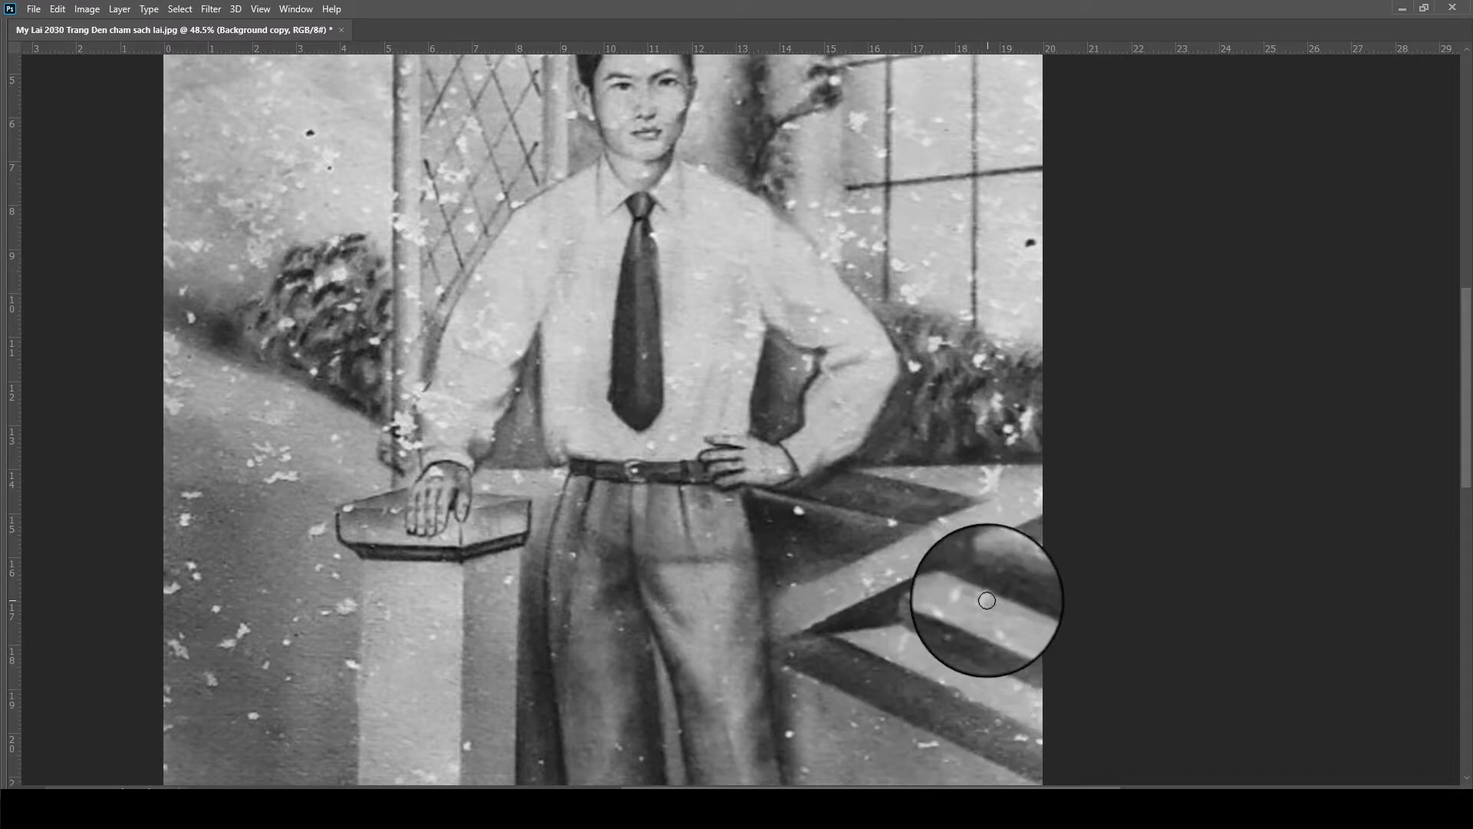
click(964, 597)
- Heal the flecks along the diagonal beam and in the dark area beneath the man's bent elbow
drag(957, 544, 965, 542)
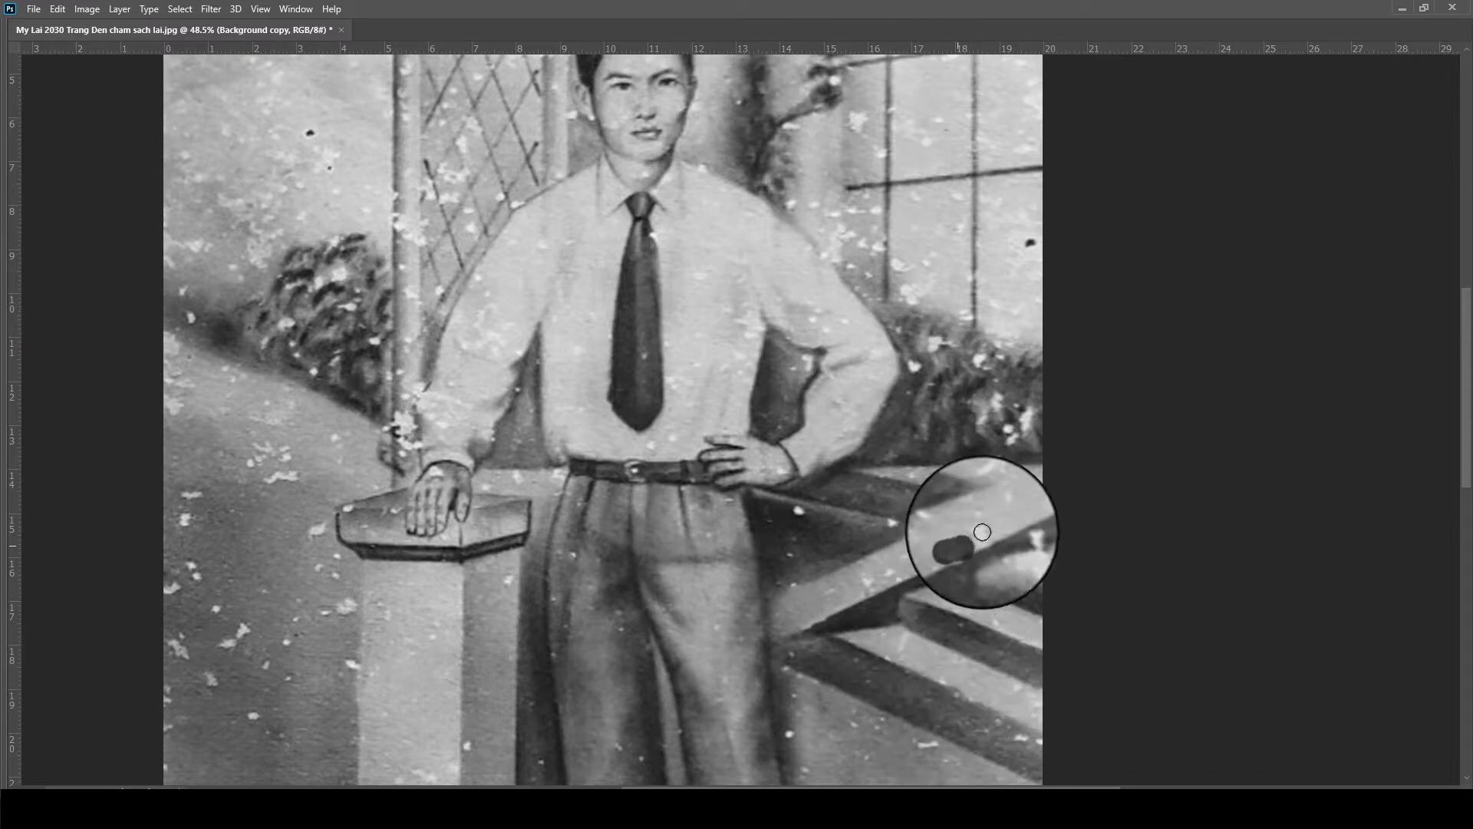
click(1020, 540)
click(865, 585)
click(806, 517)
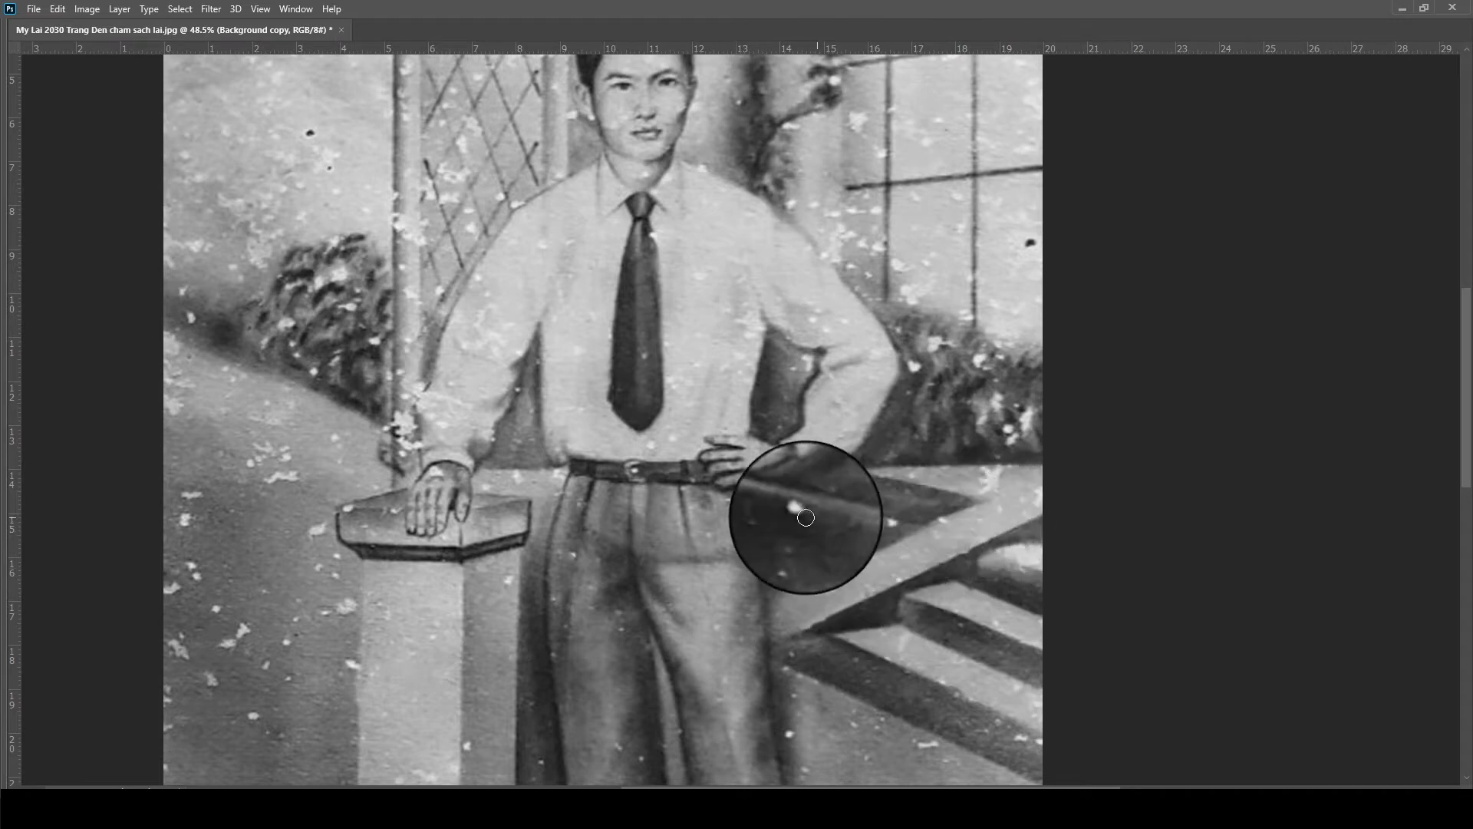
click(888, 522)
drag(980, 485, 995, 470)
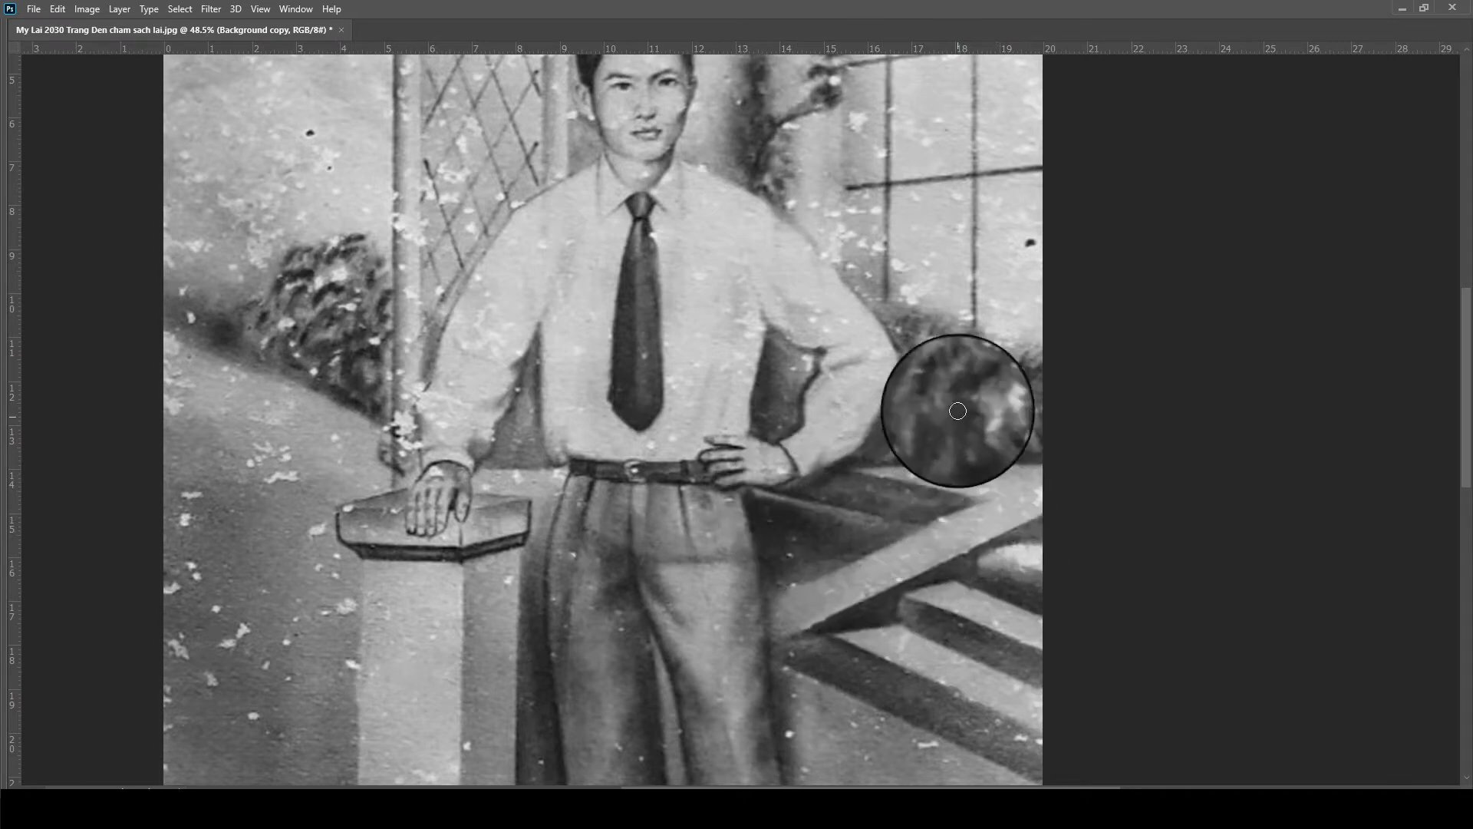
- Remove the black spots from the pale wall beside the lattice window
scroll(457, 300, up, 5)
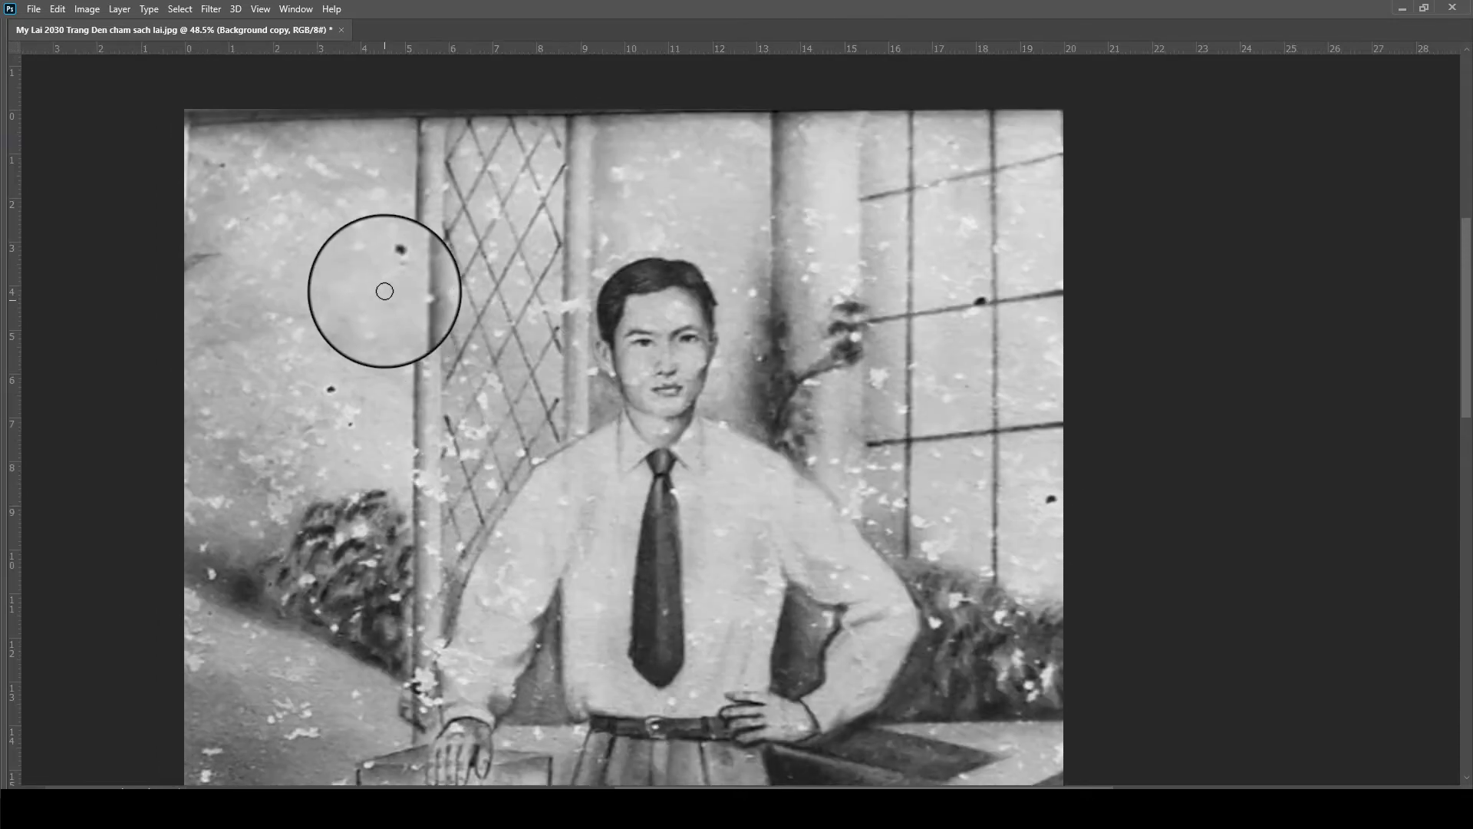
drag(393, 255, 396, 295)
click(336, 398)
- Heal the blemish on the man's cheek and save the retouched photo as a PSD file
scroll(493, 444, down, 3)
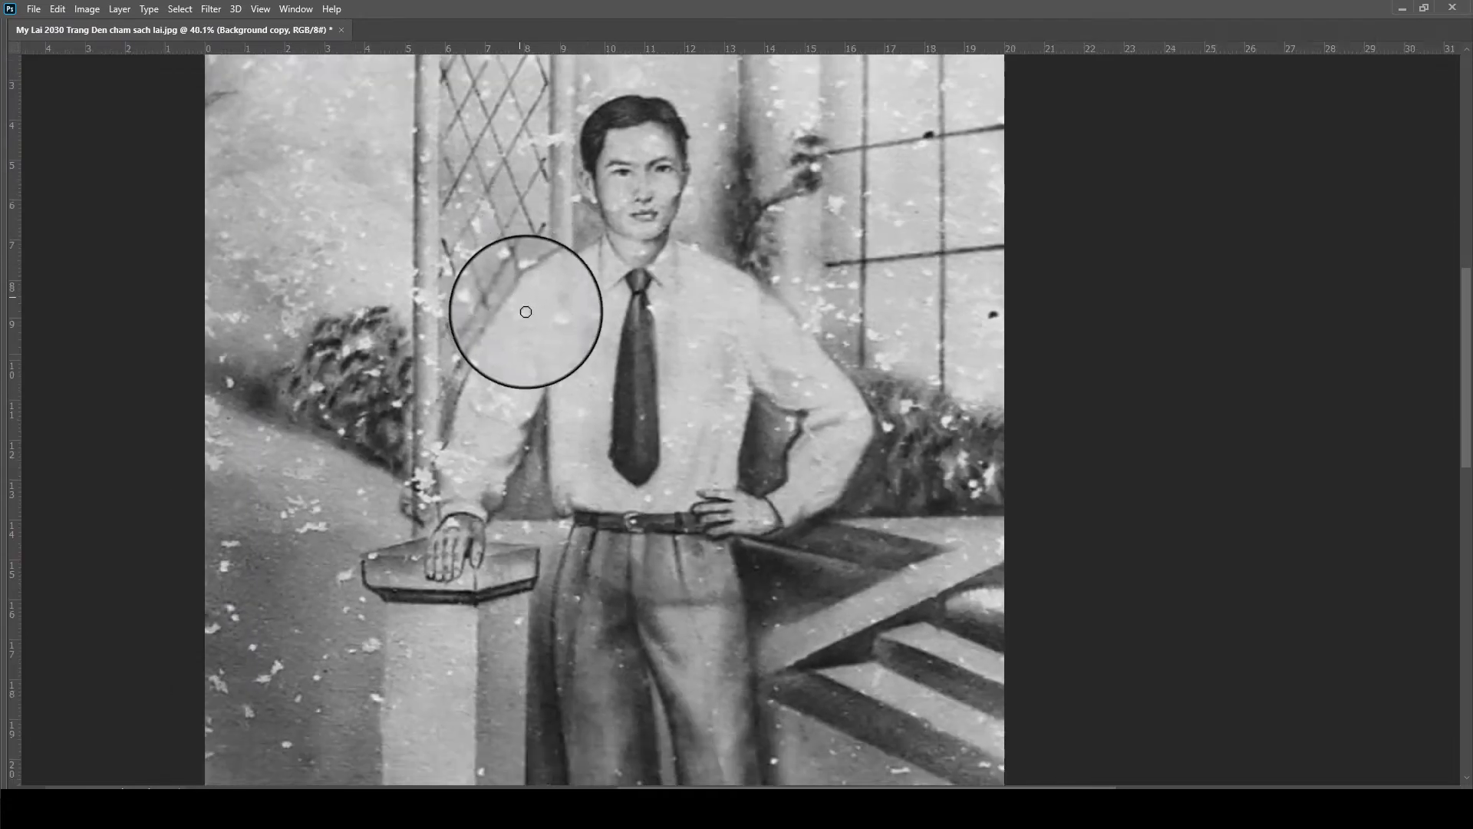
scroll(586, 296, down, 1)
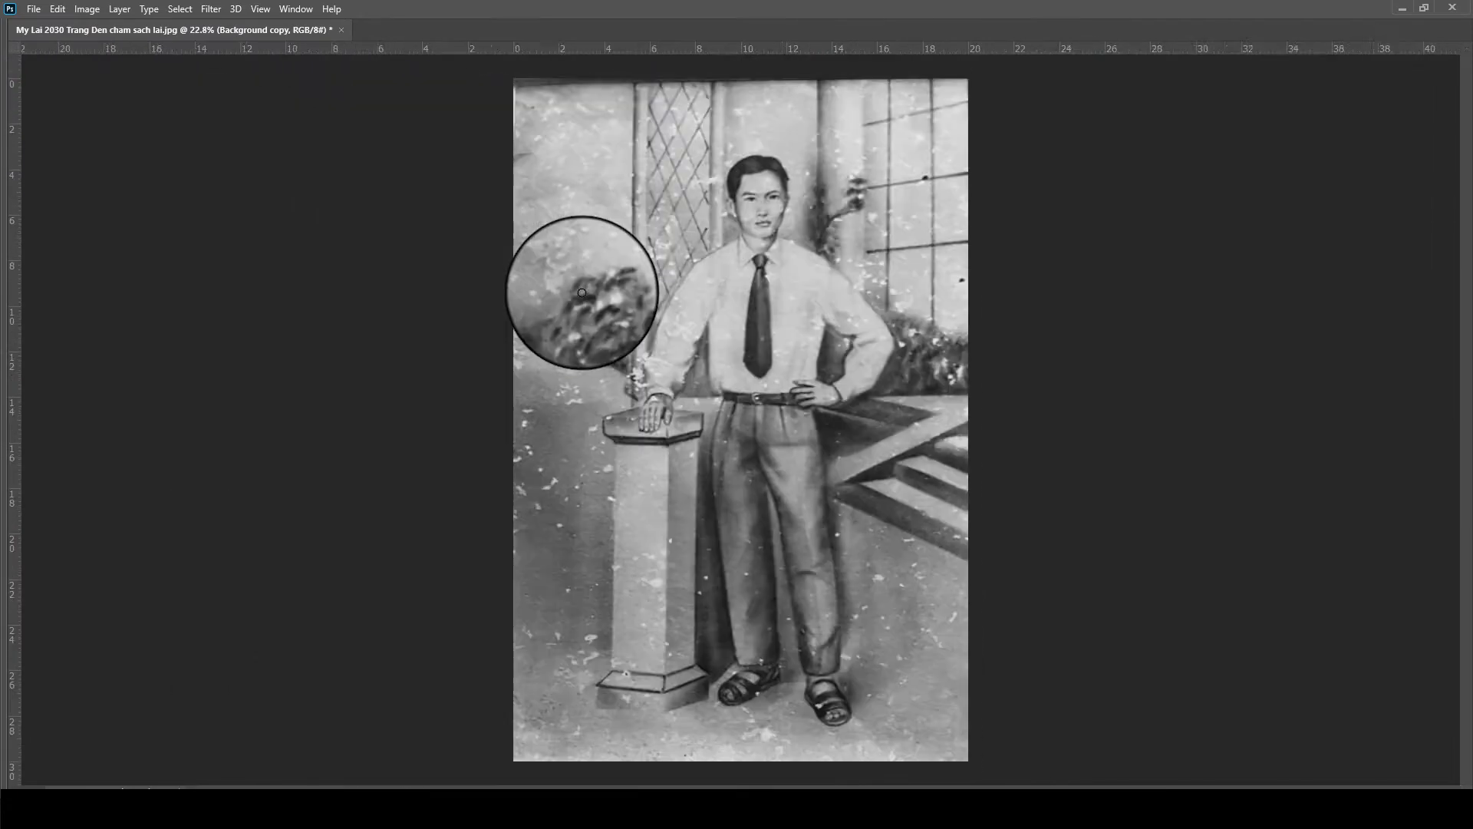
scroll(784, 224, up, 5)
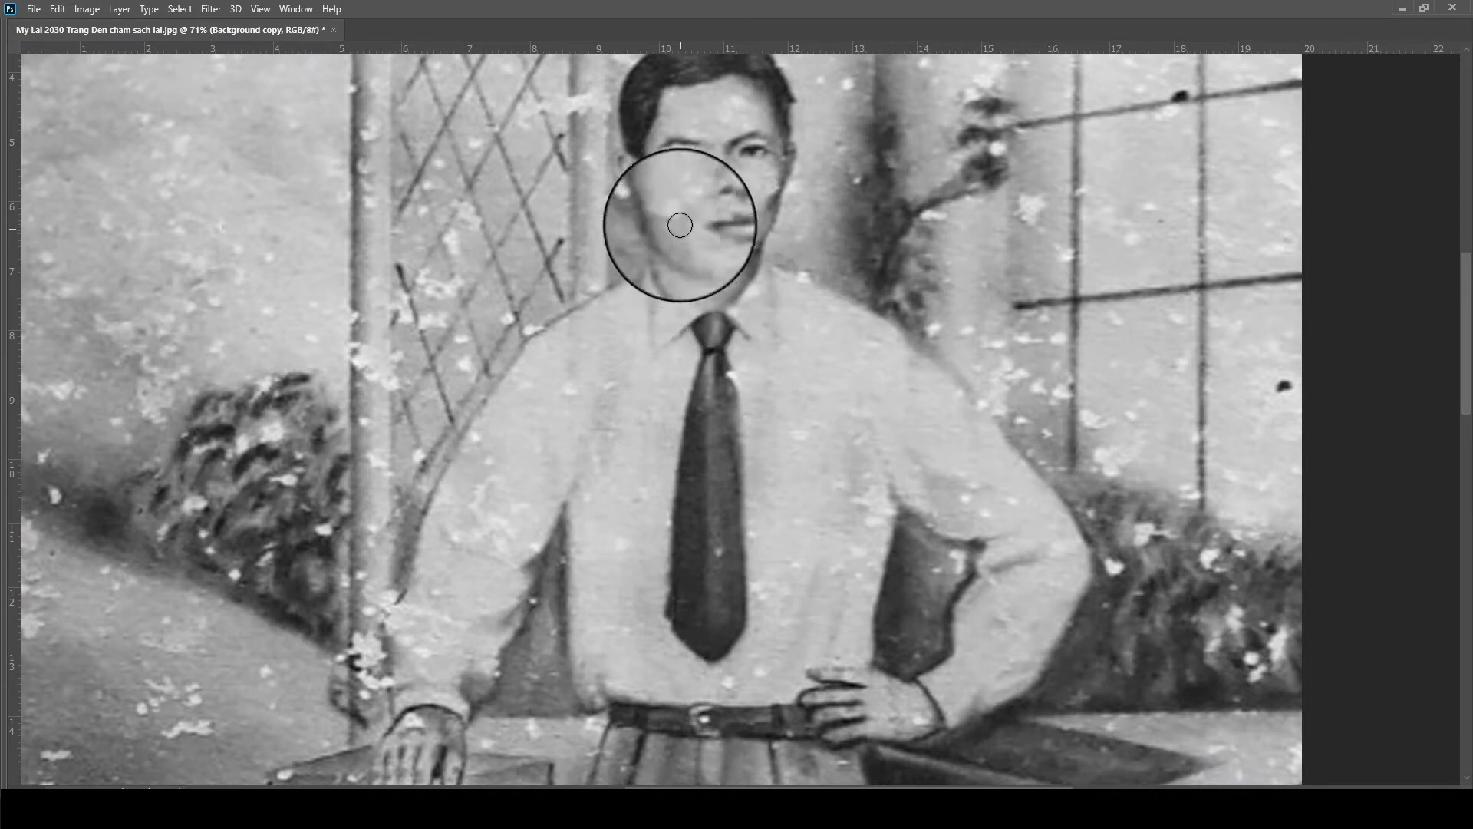
drag(678, 224, 671, 258)
scroll(671, 262, down, 3)
key(ctrl+s)
key(Return)
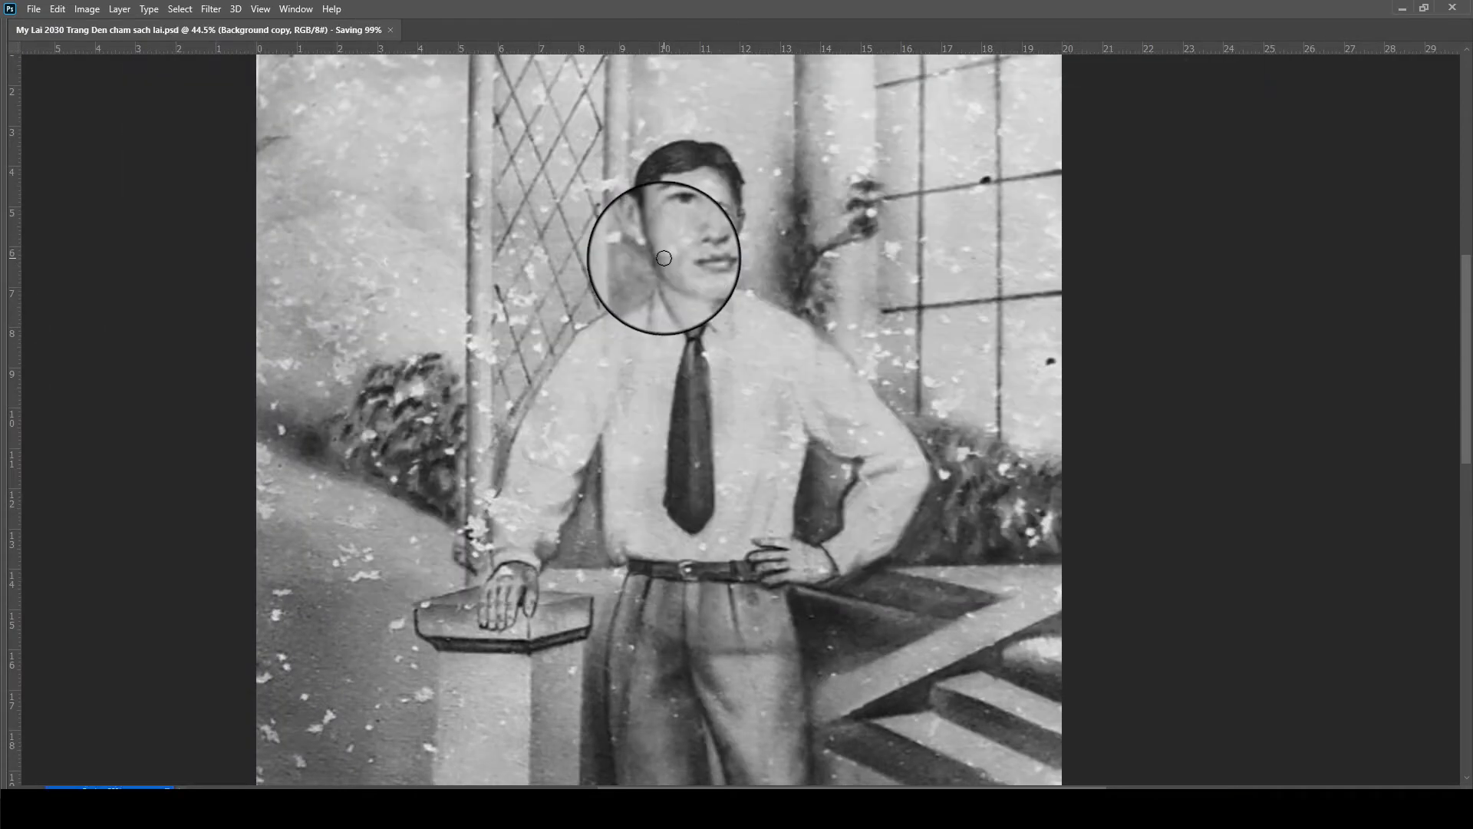
- Smooth the photo's grain with the Camera Raw Filter, setting Noise Reduction to 71
click(209, 9)
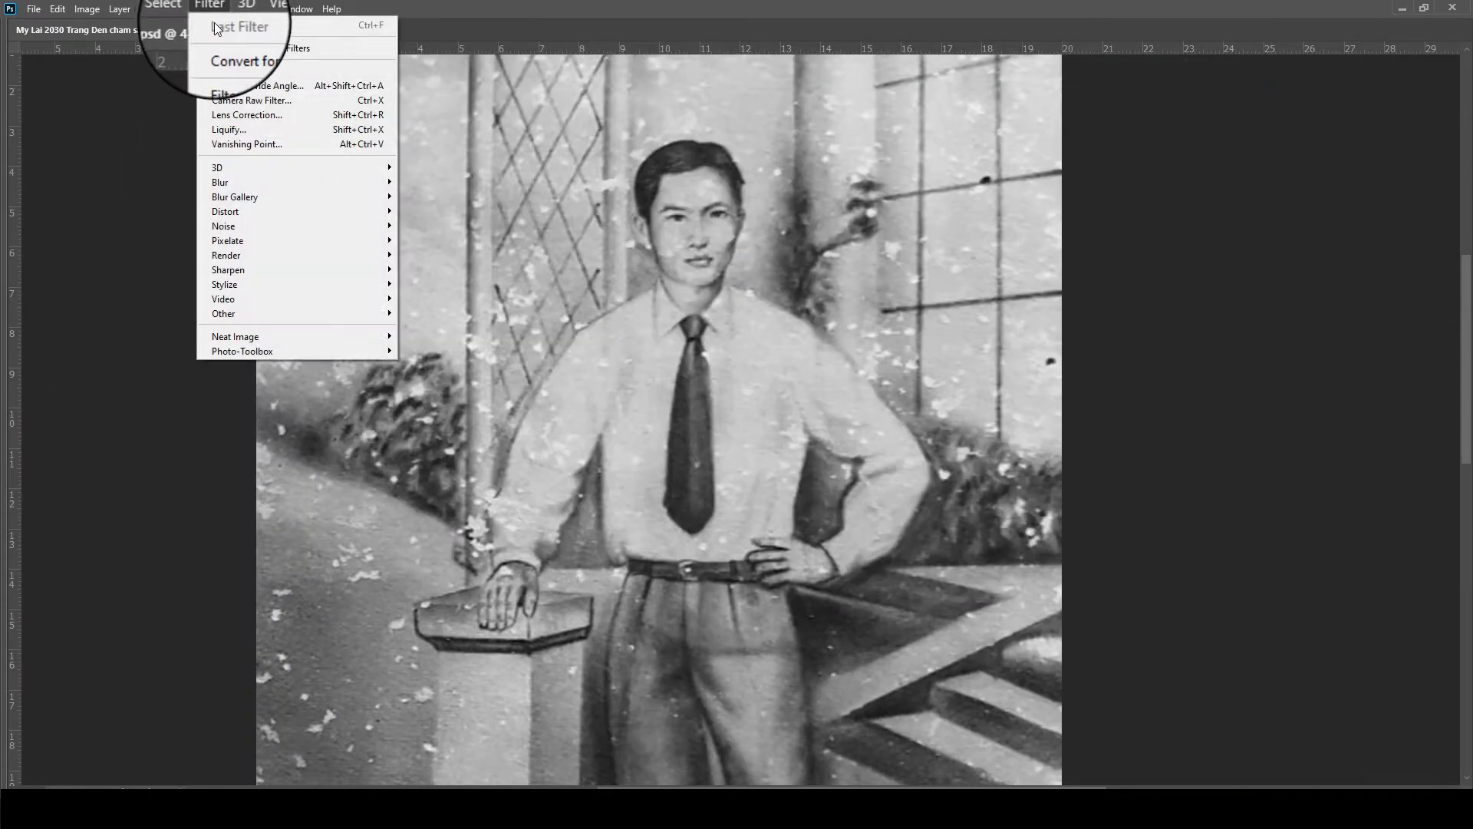
click(231, 98)
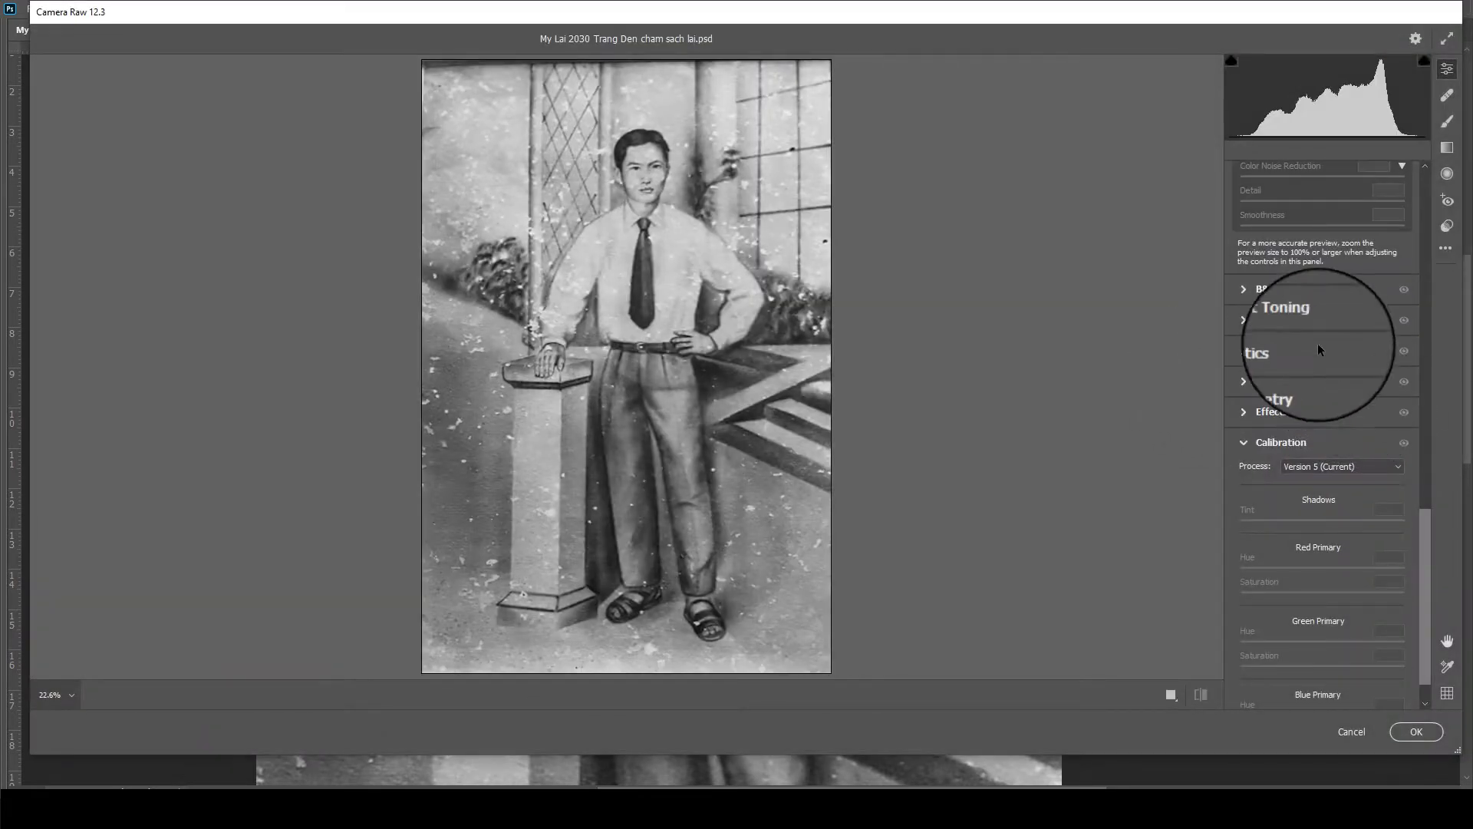
click(1245, 443)
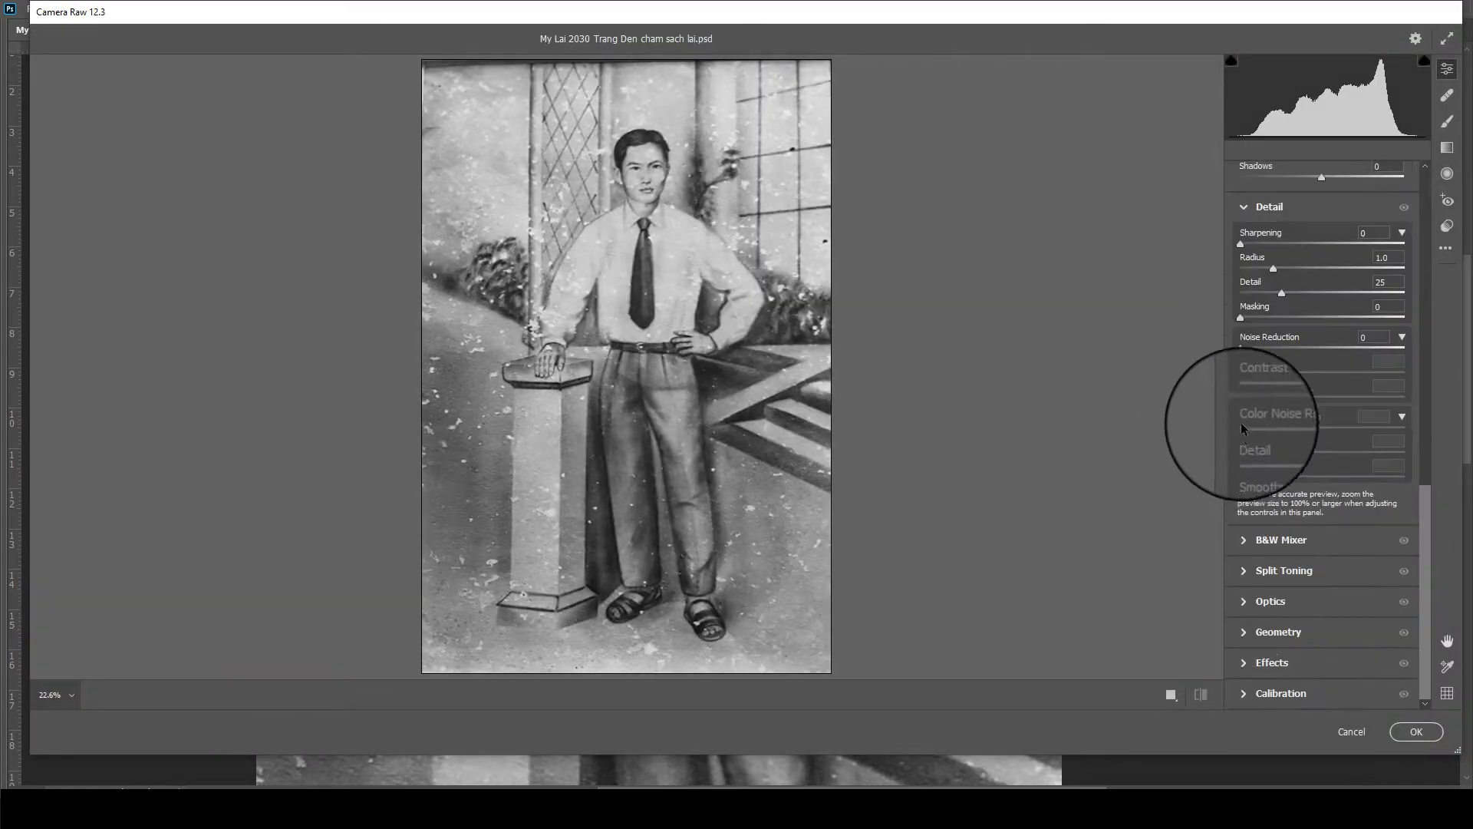
drag(1253, 352, 1302, 356)
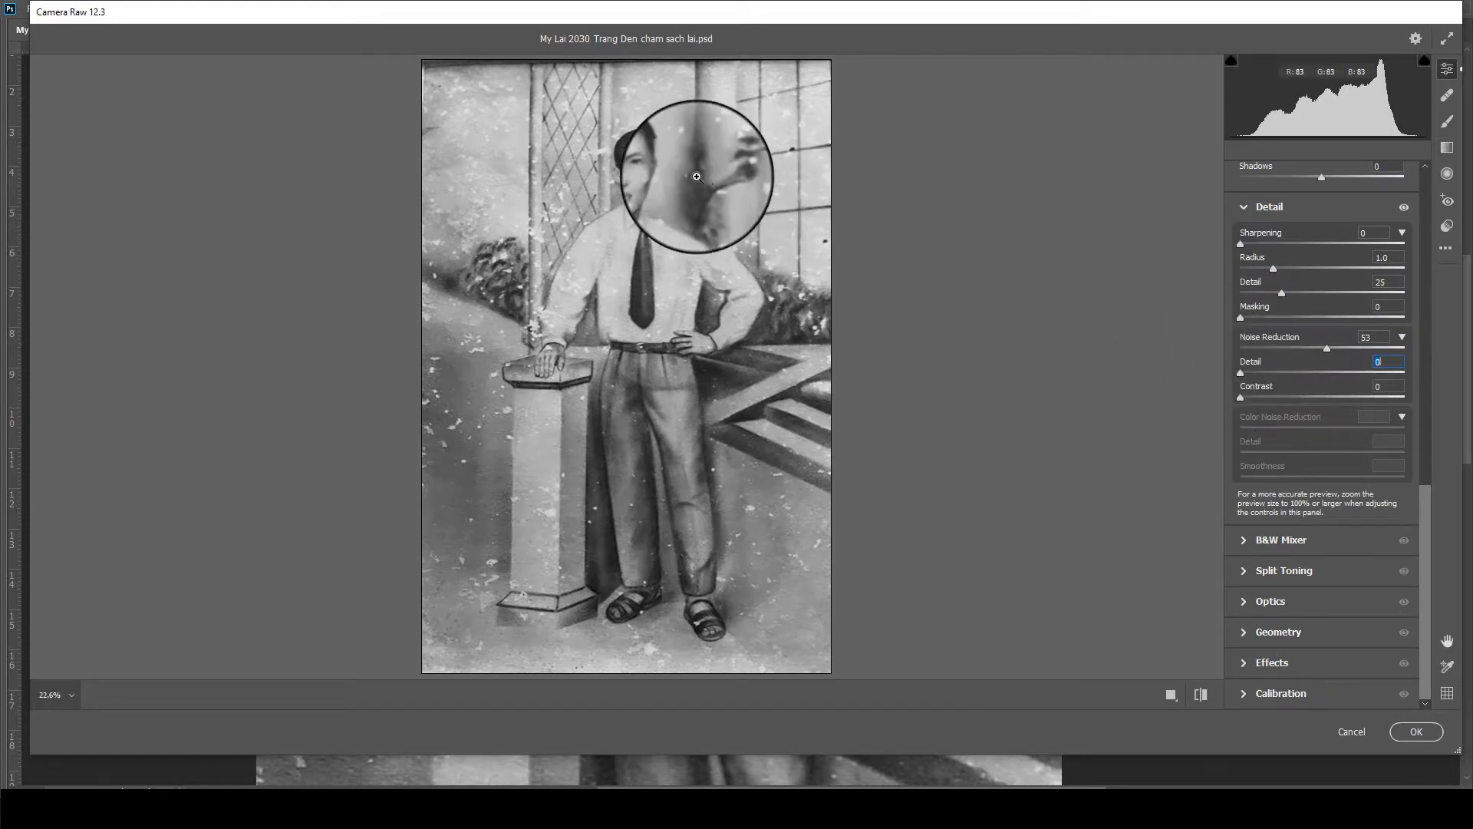
click(667, 181)
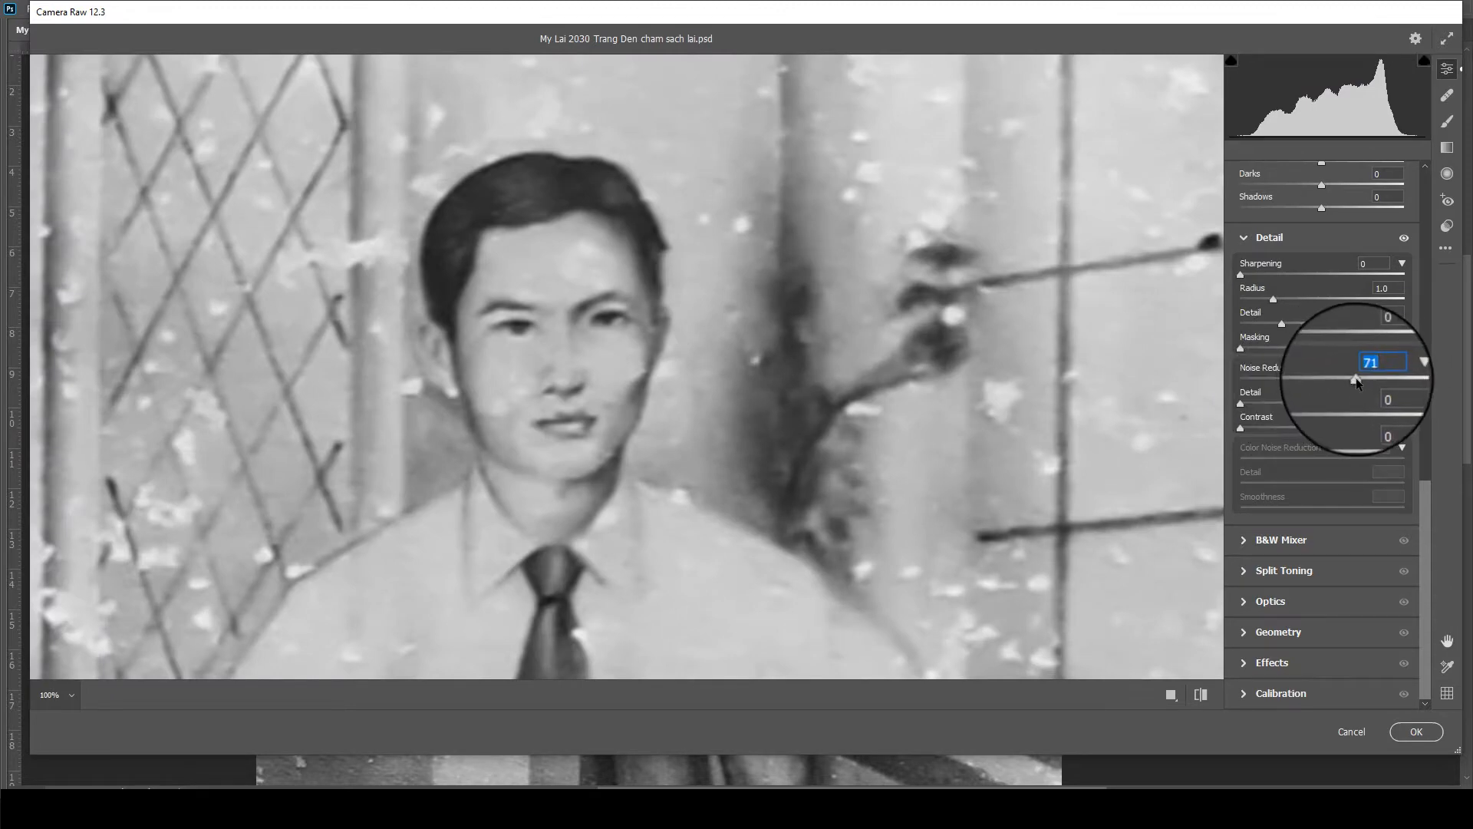
key(Tab)
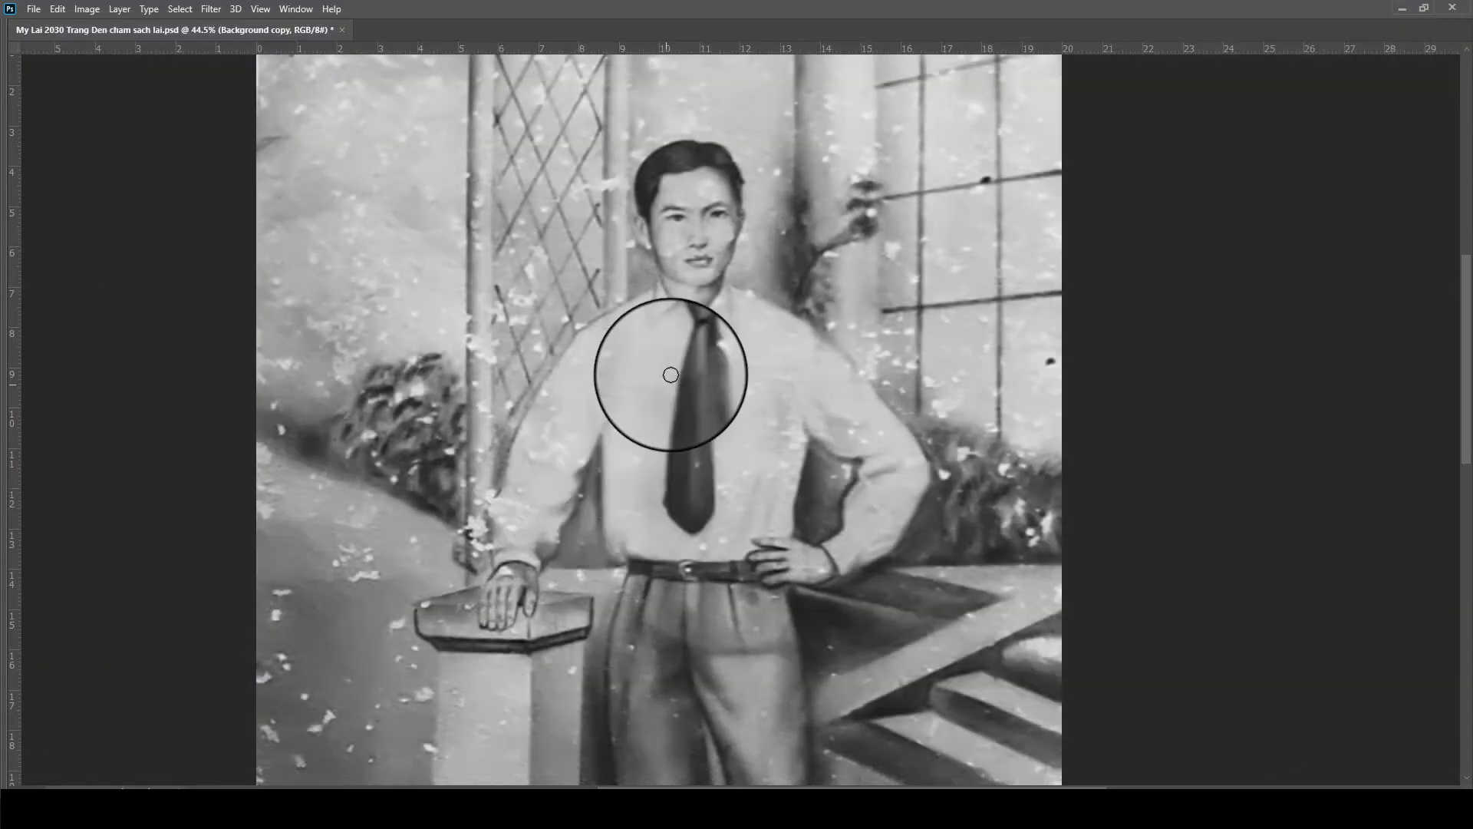
- Fade the Camera Raw Filter effect to 78% opacity
scroll(717, 217, up, 3)
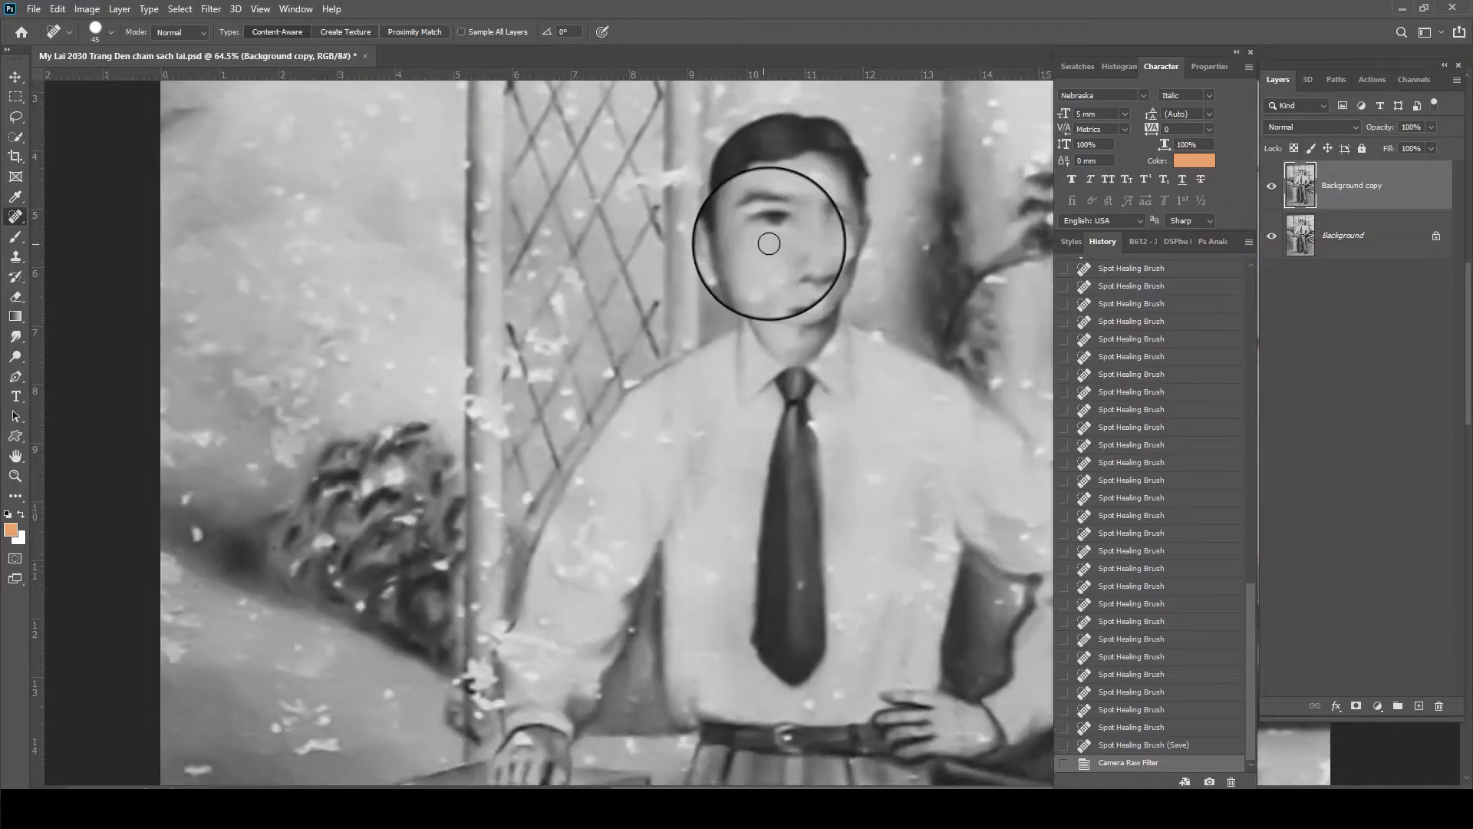
scroll(763, 246, up, 2)
key(Tab)
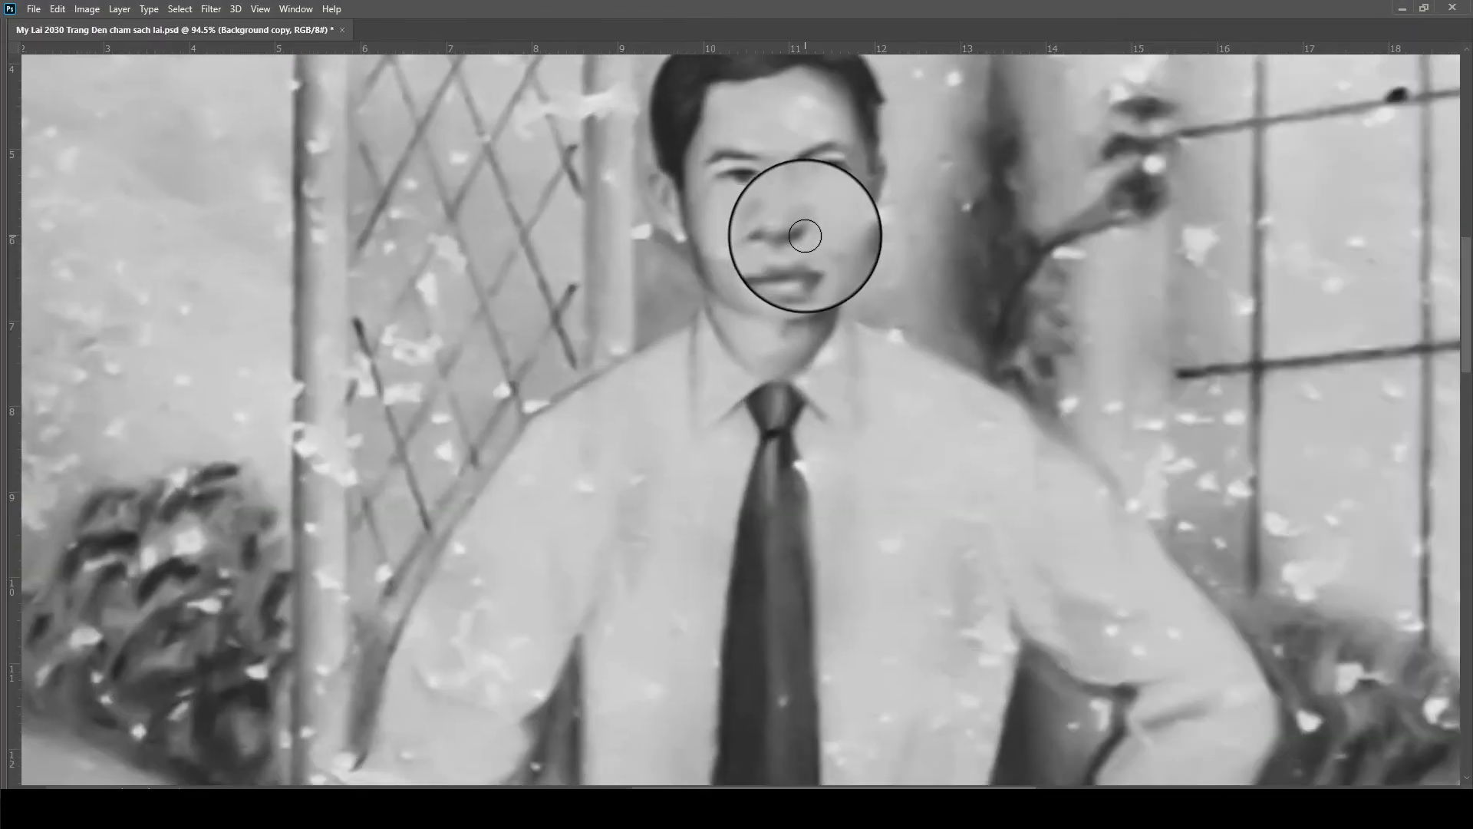
scroll(805, 235, up, 2)
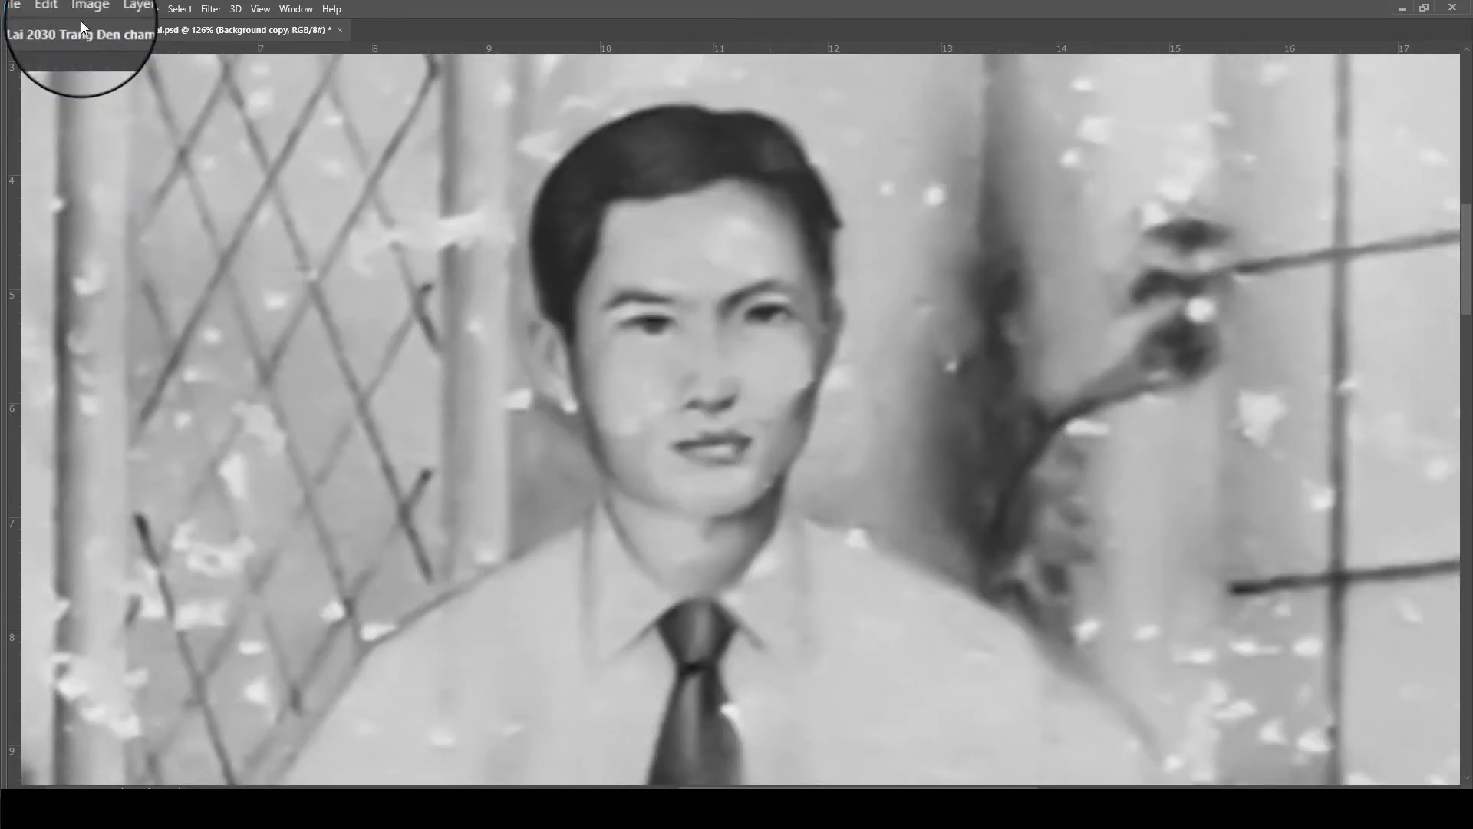
click(58, 9)
click(112, 77)
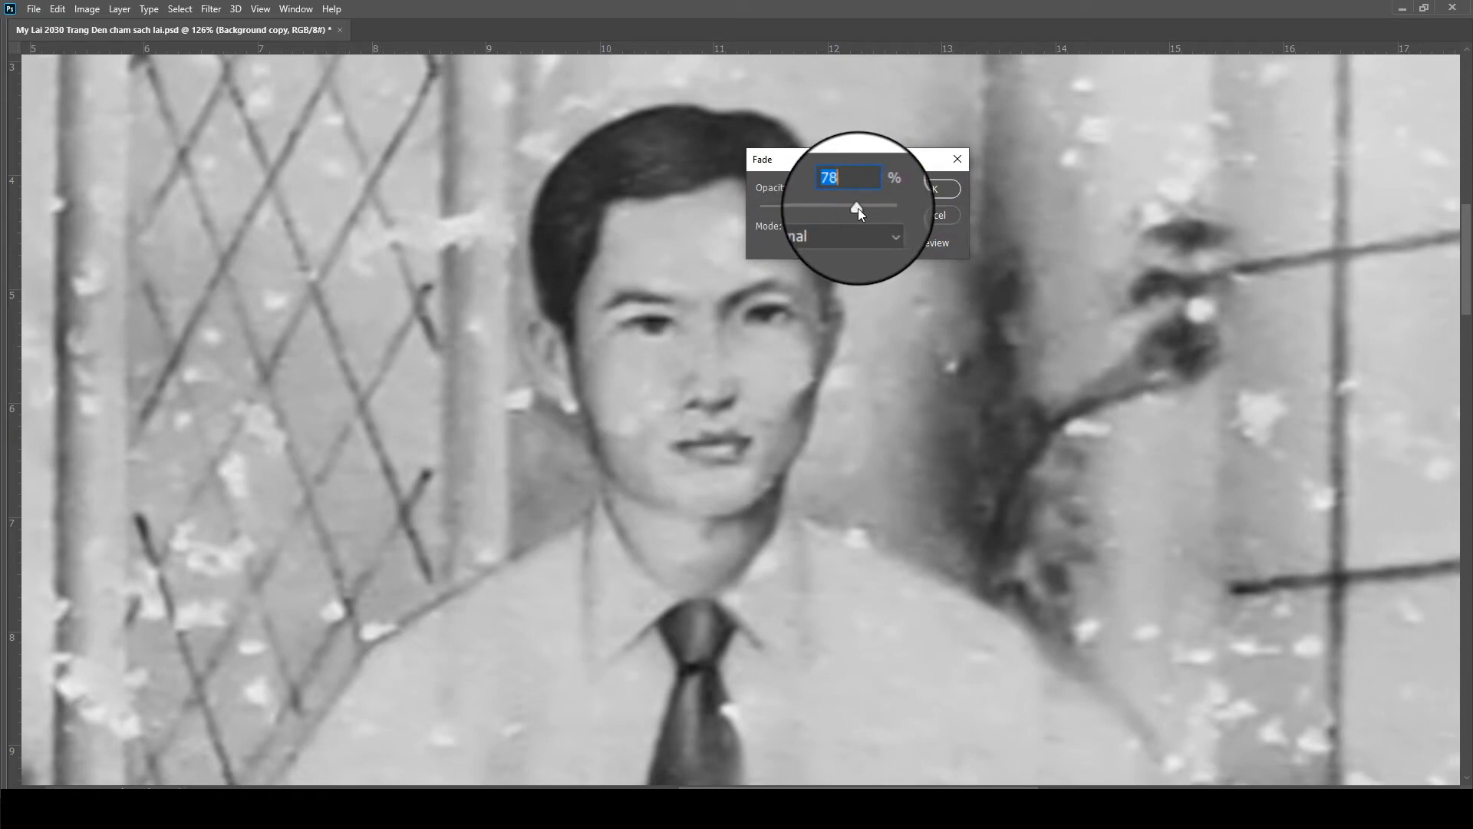
click(932, 189)
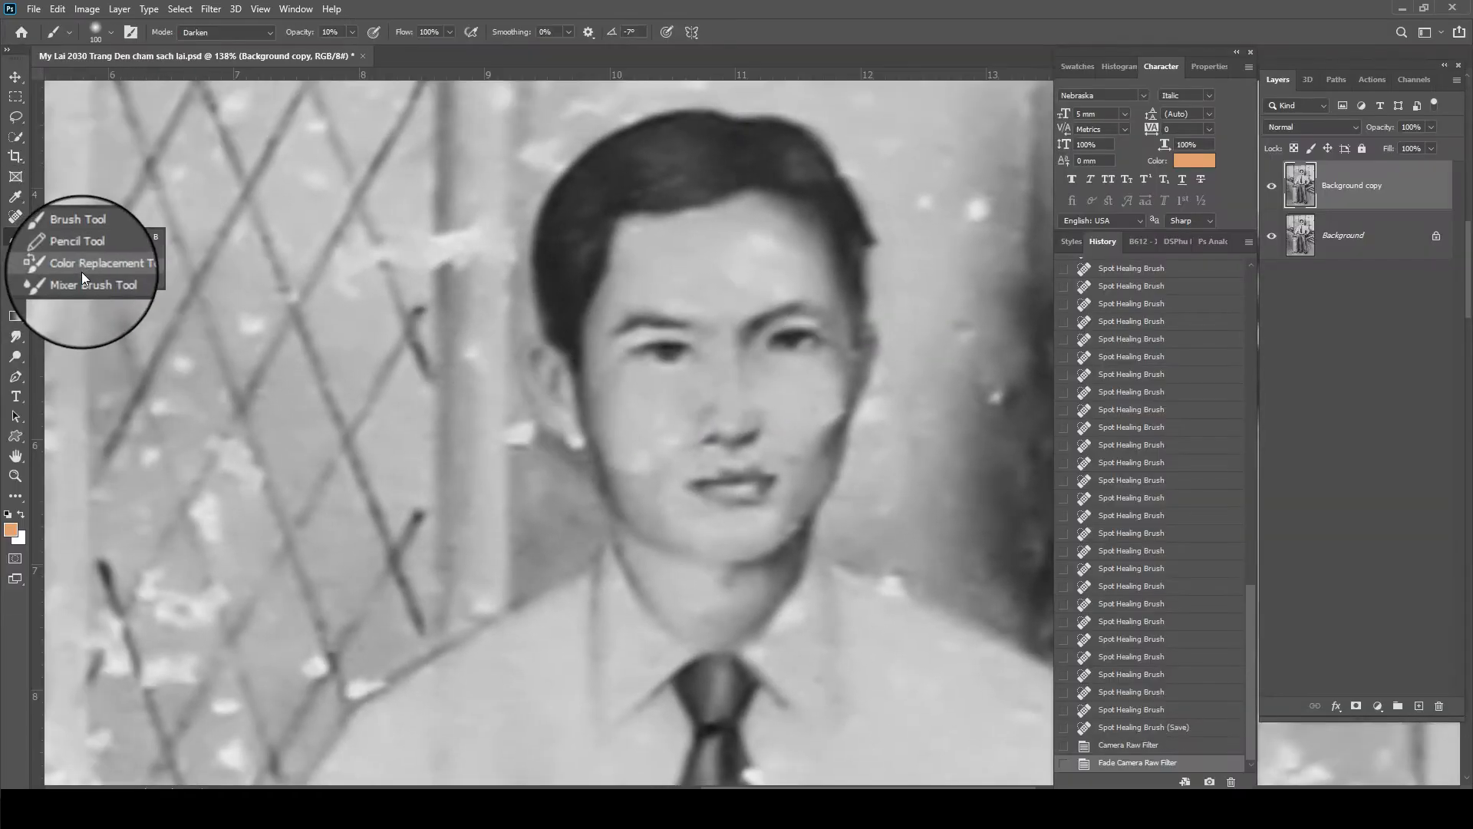
- Smooth the skin on the man's forehead, nose and cheeks with the Mixer Brush, adjusting the brush size for smaller areas
click(81, 276)
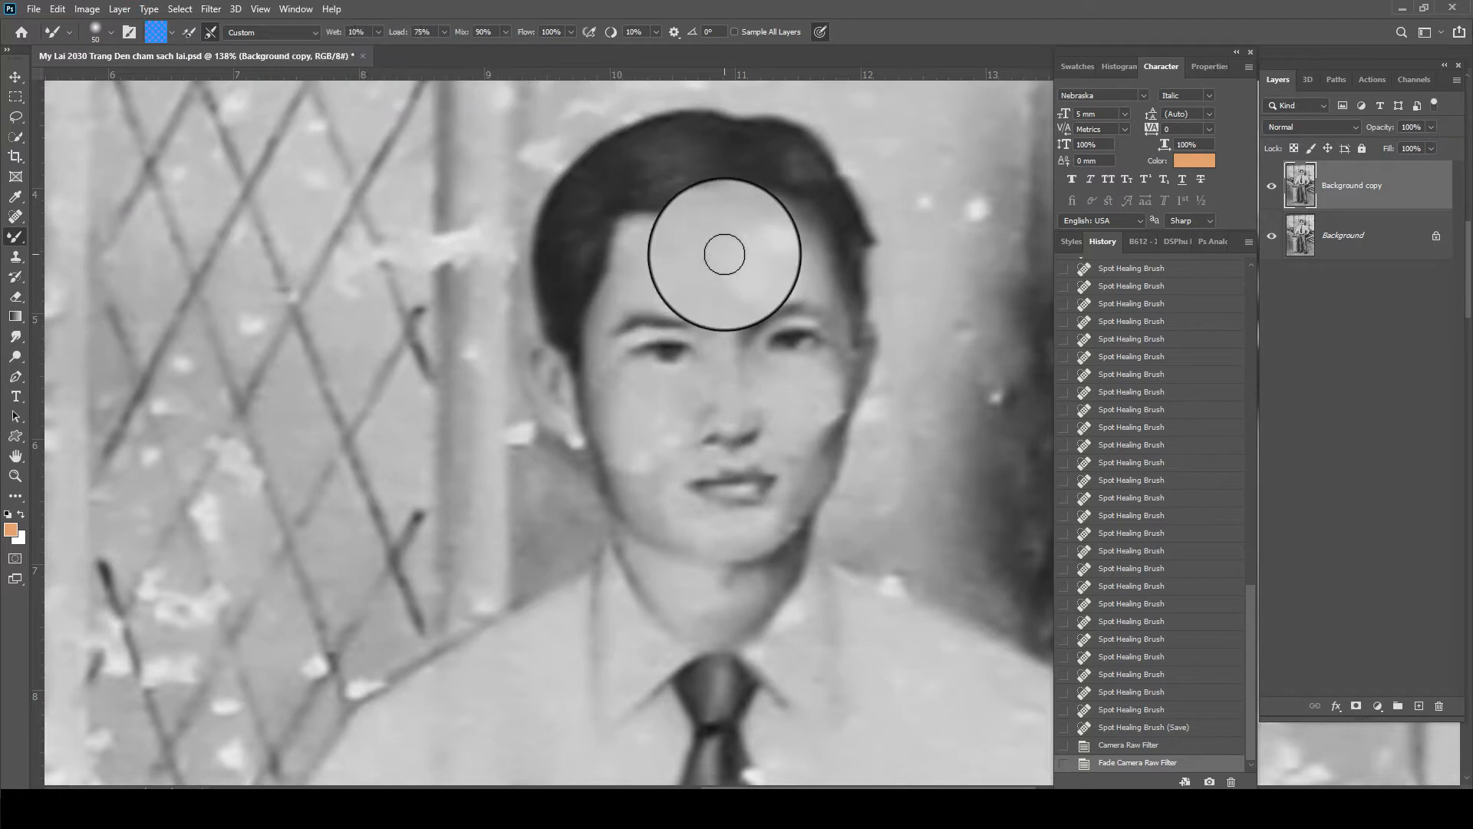
mouse_move(735, 250)
mouse_down()
mouse_move(771, 239)
mouse_move(742, 273)
mouse_move(758, 268)
mouse_move(729, 239)
mouse_move(738, 265)
mouse_move(624, 239)
mouse_move(717, 217)
mouse_move(643, 241)
mouse_move(651, 337)
mouse_move(629, 346)
mouse_move(681, 333)
mouse_move(623, 336)
mouse_move(597, 379)
mouse_move(617, 468)
mouse_move(631, 436)
mouse_move(645, 450)
mouse_move(672, 442)
mouse_move(659, 444)
mouse_move(644, 404)
mouse_move(672, 423)
mouse_move(703, 397)
mouse_move(701, 412)
mouse_move(719, 352)
mouse_move(750, 405)
mouse_up()
key(bracketleft)
key(bracketleft)
key(bracketleft)
key(bracketright)
key(bracketright)
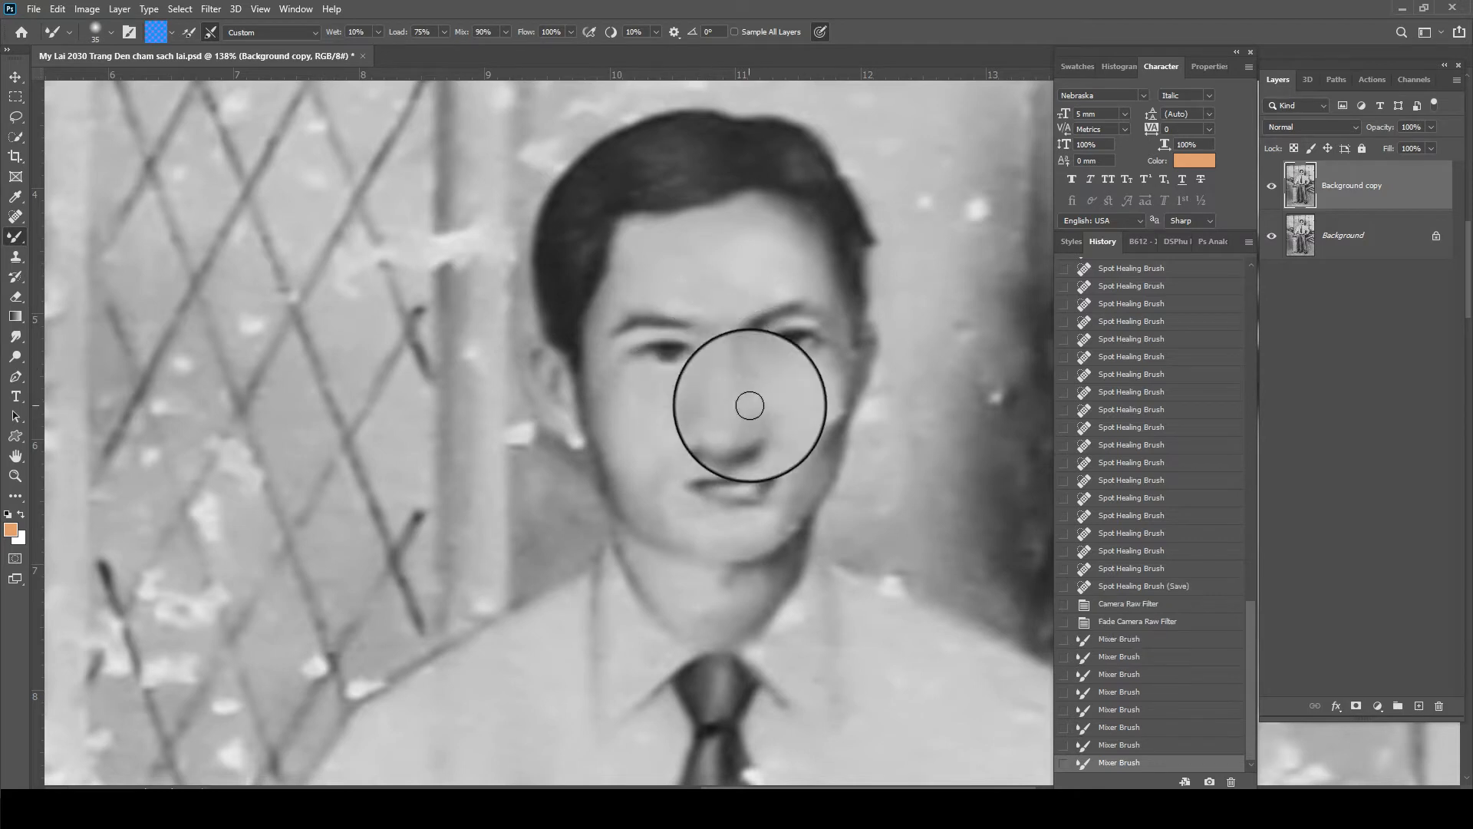
- Smooth the man's cheeks and jawline with the Mixer Brush, adjusting the brush size
alt+scroll(741, 376, up, 3)
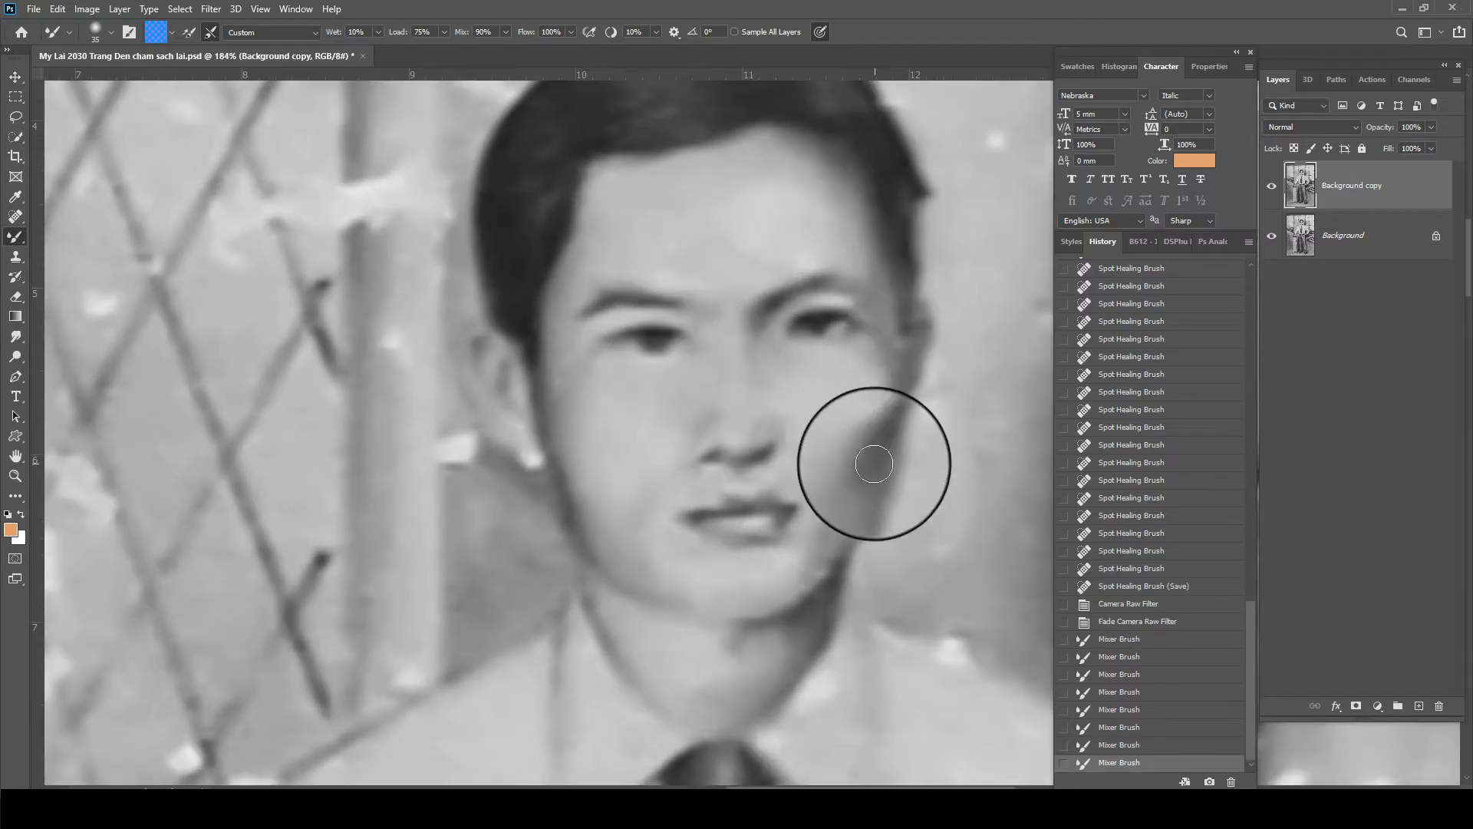
mouse_move(874, 420)
mouse_down()
mouse_move(748, 475)
mouse_move(673, 474)
mouse_move(784, 494)
mouse_move(695, 491)
mouse_move(744, 522)
mouse_up()
key(])
key(])
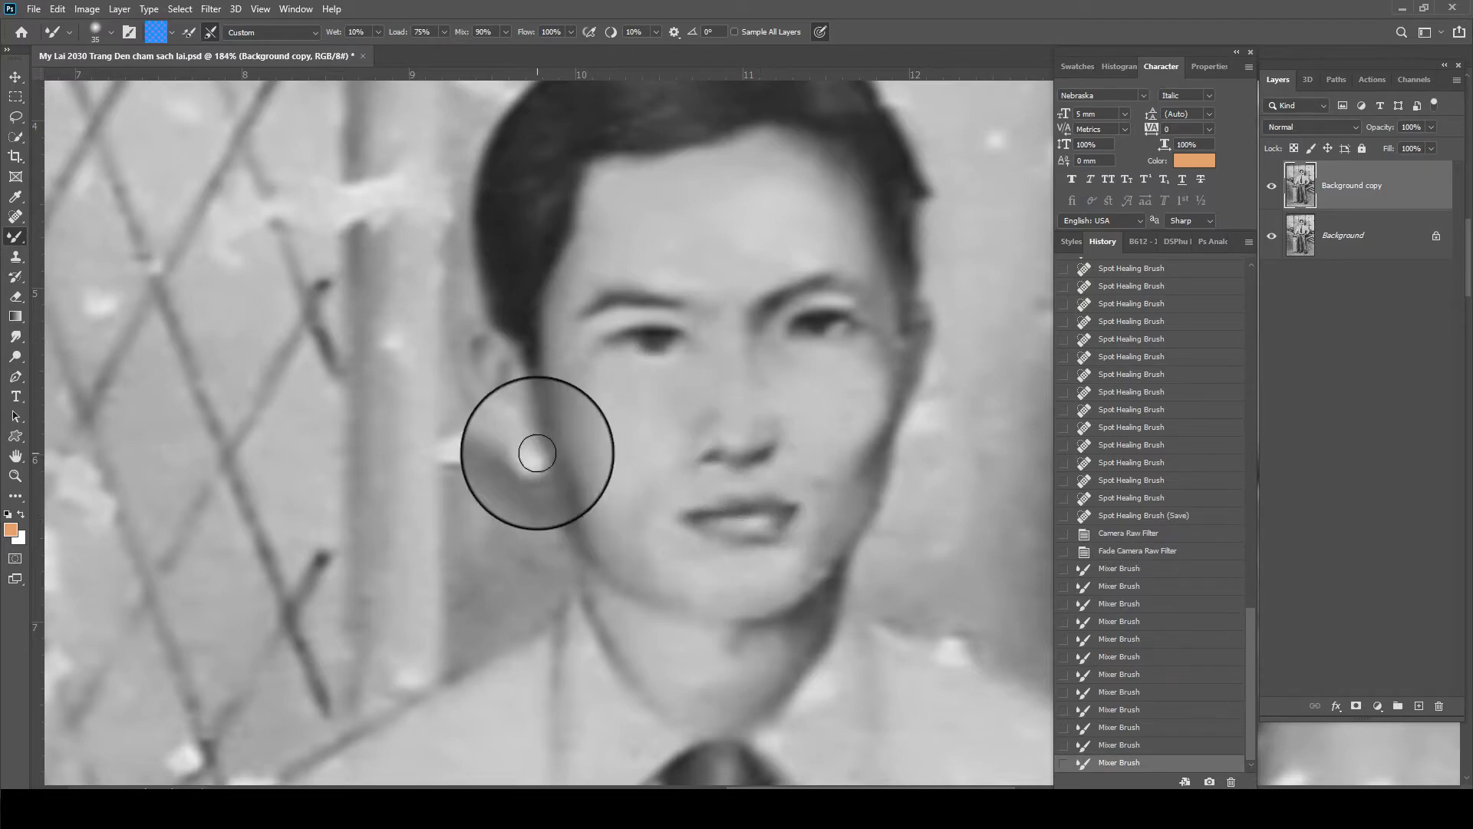
- Smooth the man's tie with the Mixer Brush at 30% Wet
alt+scroll(564, 434, down, 6)
drag(592, 444, 631, 126)
alt+scroll(687, 419, up, 3)
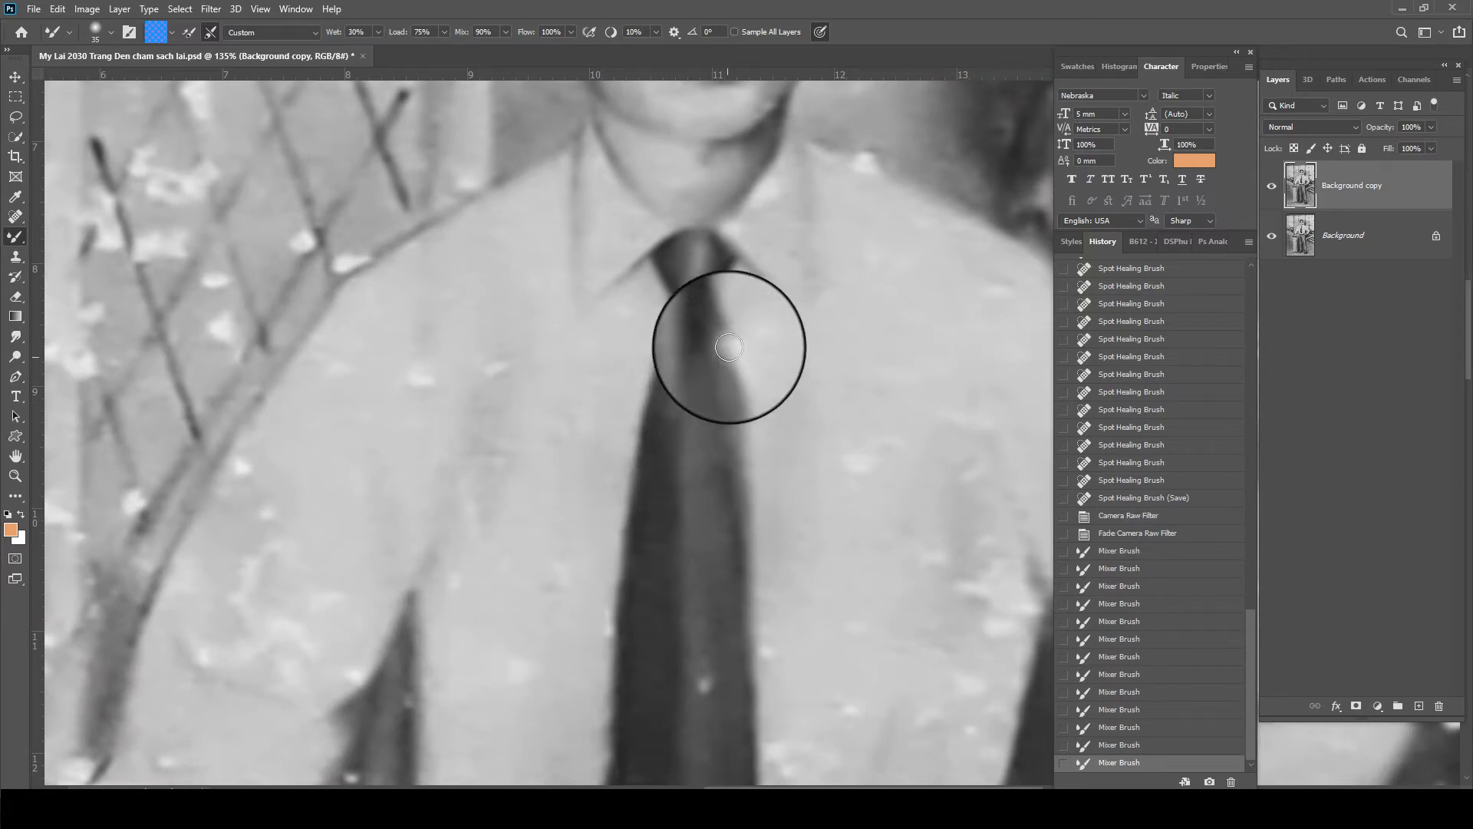
click(729, 347)
alt+scroll(730, 353, down, 1)
click(730, 574)
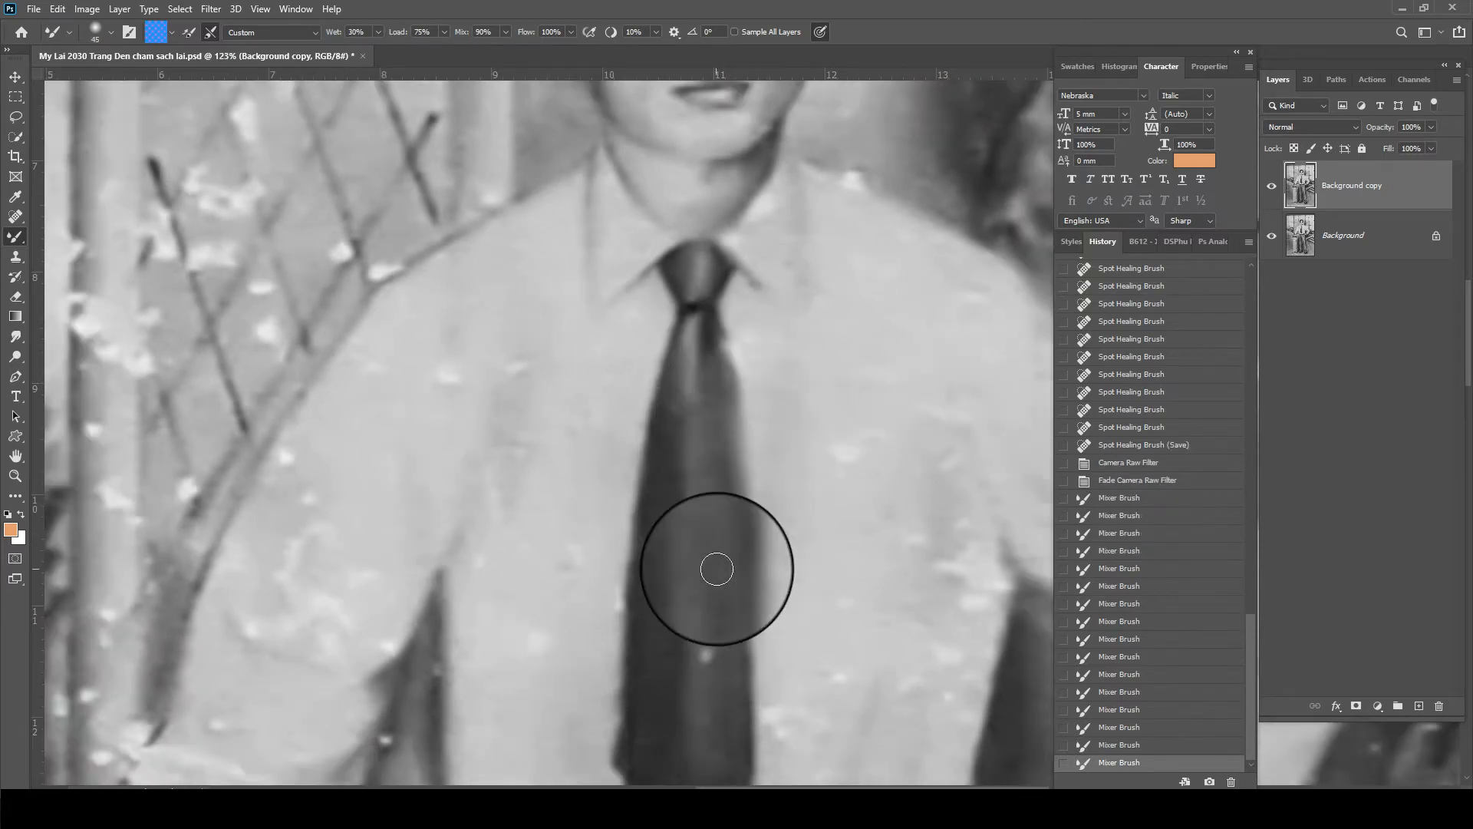
- Set the Mixer Brush to 20% Wet and smooth the shirt front between the tie and the bent arm with a larger brush
key(2)
drag(713, 610, 704, 468)
key(])
key(])
key(])
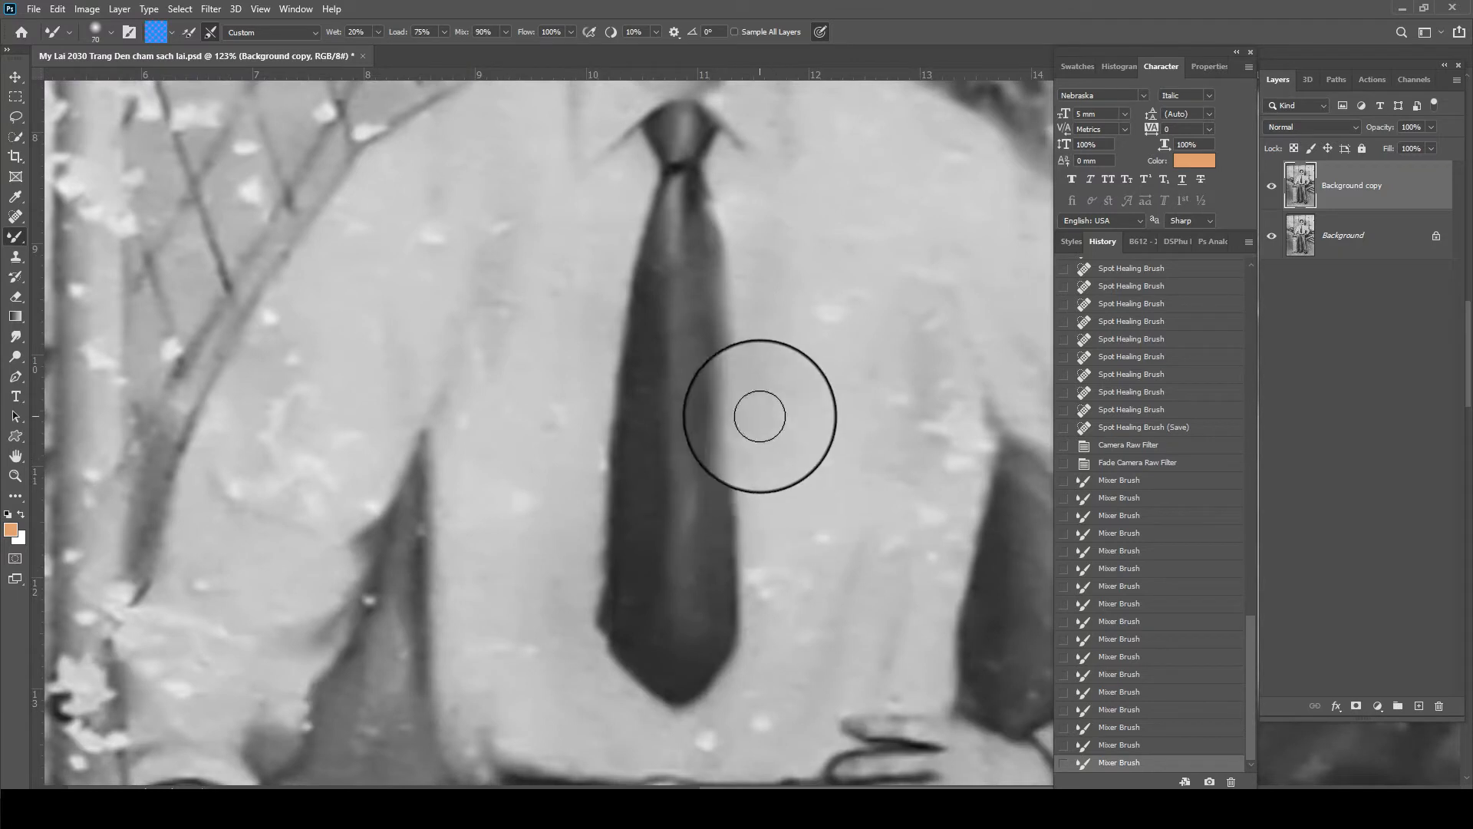
mouse_move(760, 418)
mouse_down()
mouse_move(770, 596)
mouse_move(771, 549)
mouse_up()
alt+scroll(771, 549, down, 4)
key(])
key(])
mouse_move(843, 479)
mouse_down()
mouse_move(881, 523)
mouse_move(821, 507)
mouse_up()
mouse_move(816, 526)
mouse_down()
mouse_move(789, 633)
mouse_move(755, 674)
mouse_move(690, 641)
mouse_up()
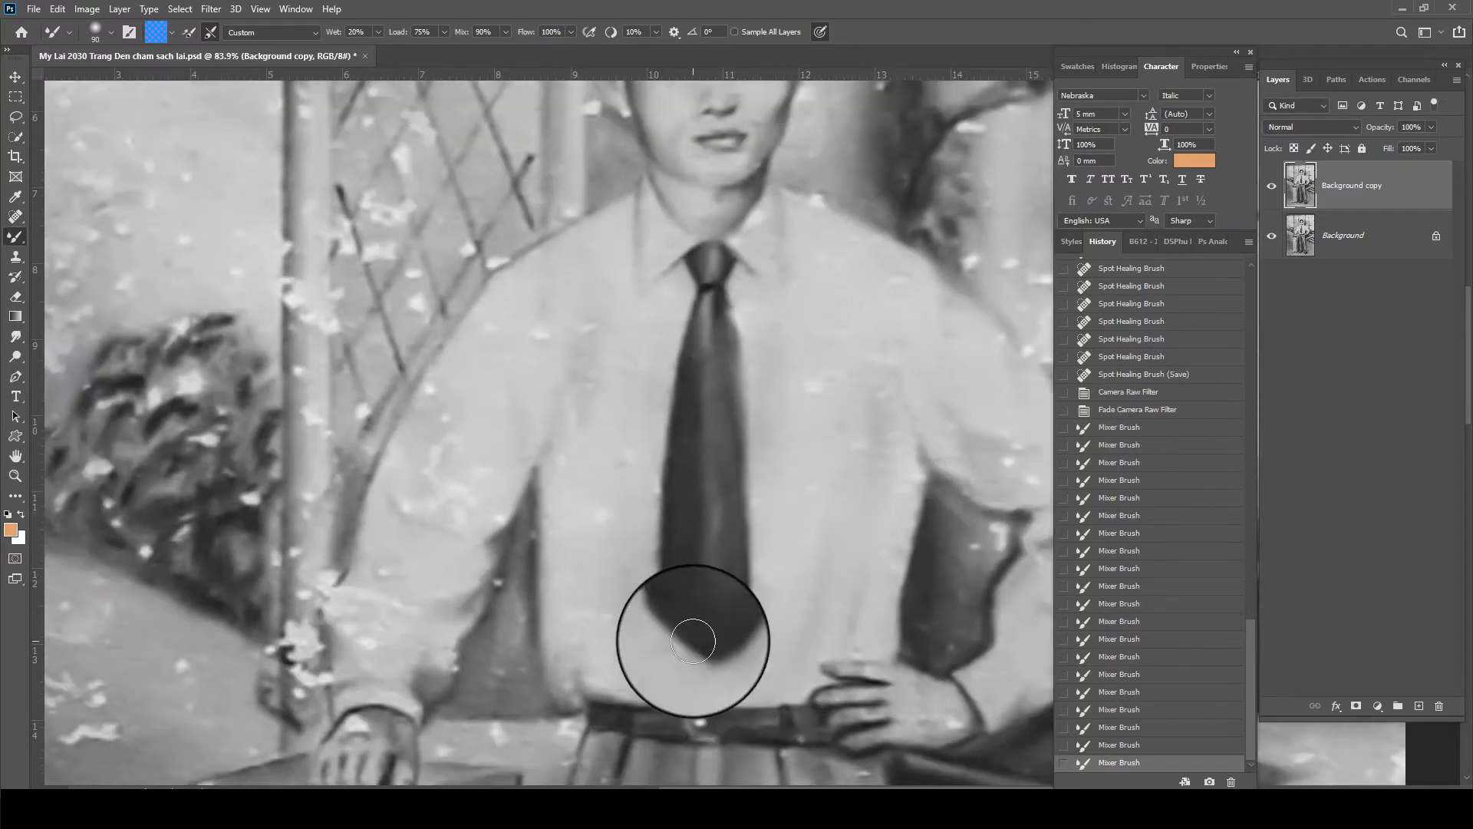
- Smooth the shirt front along the tie edge nearest the straight arm with a slightly smaller Mixer Brush
key([)
drag(634, 465, 655, 446)
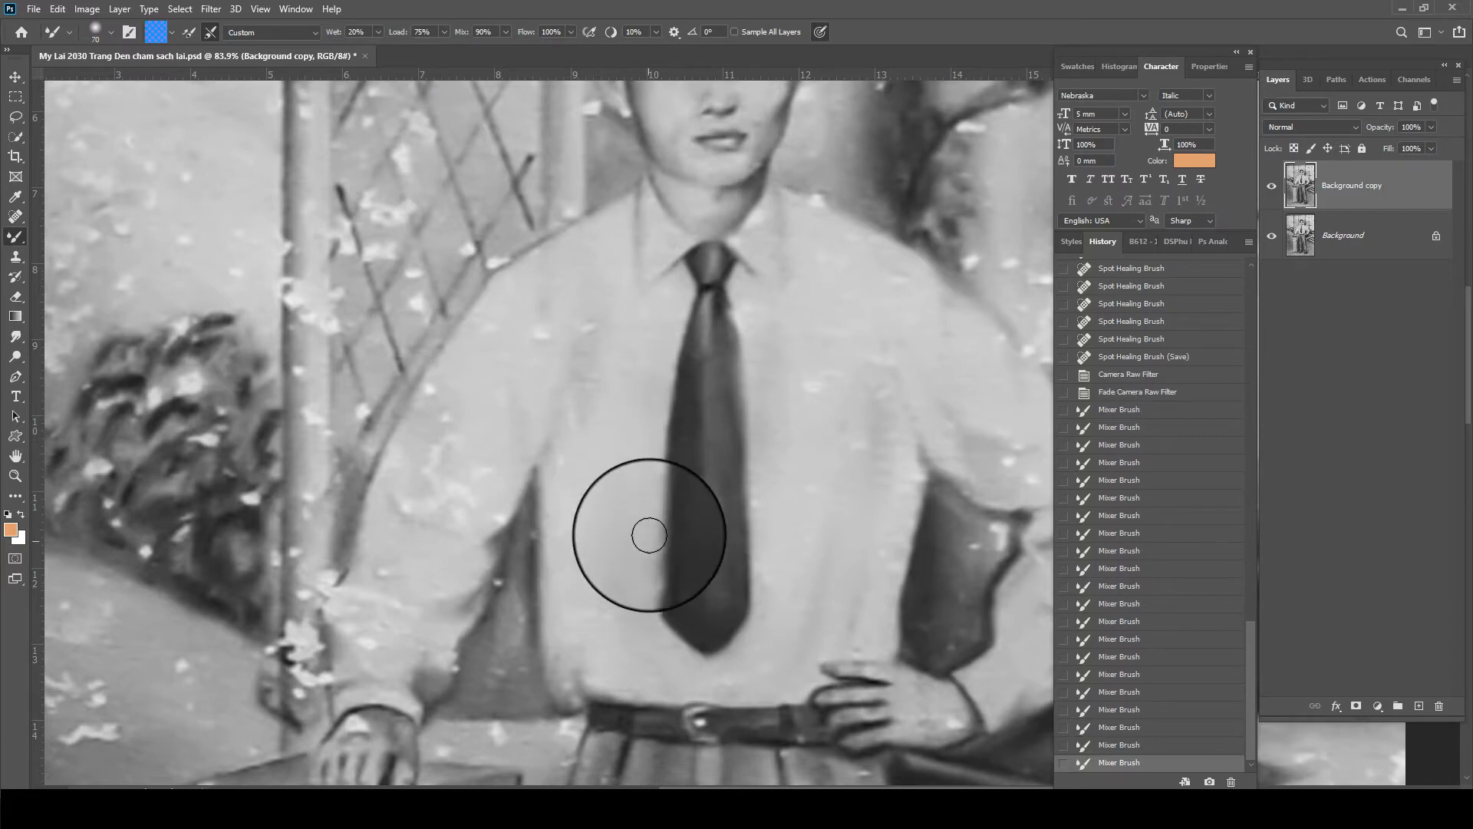
drag(651, 544, 661, 402)
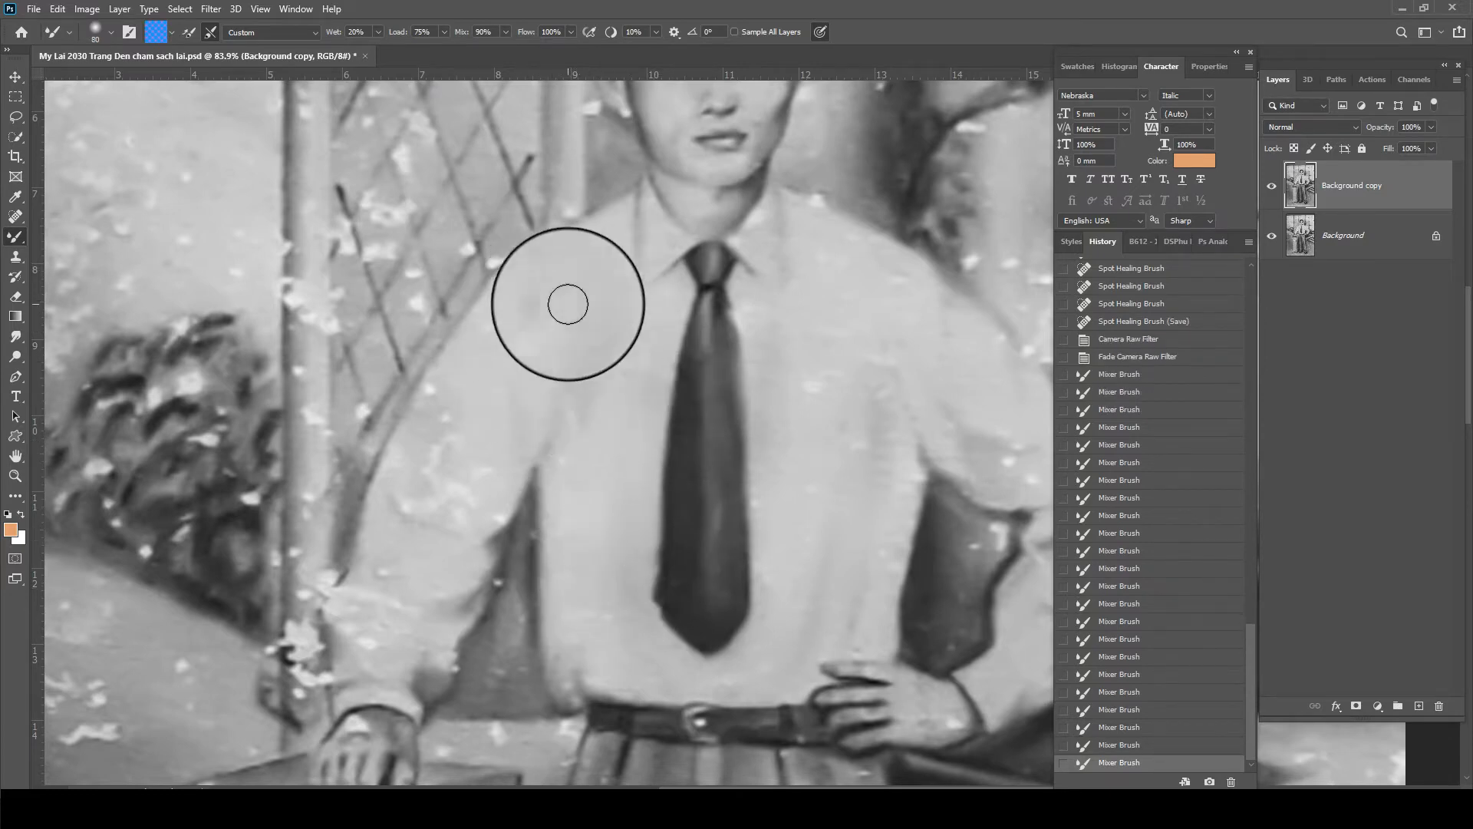
- Blend away the white specks on the straight arm's sleeve and cuff and smooth the hand resting on the pillar
mouse_move(437, 430)
mouse_down()
mouse_move(405, 546)
mouse_move(489, 472)
mouse_move(456, 488)
mouse_move(373, 660)
mouse_move(369, 590)
mouse_move(361, 632)
mouse_move(396, 620)
mouse_move(384, 605)
mouse_move(414, 476)
mouse_move(397, 522)
mouse_move(420, 644)
mouse_move(505, 516)
mouse_move(390, 599)
mouse_move(329, 692)
mouse_move(328, 614)
mouse_move(345, 590)
mouse_move(346, 620)
mouse_move(371, 512)
mouse_up()
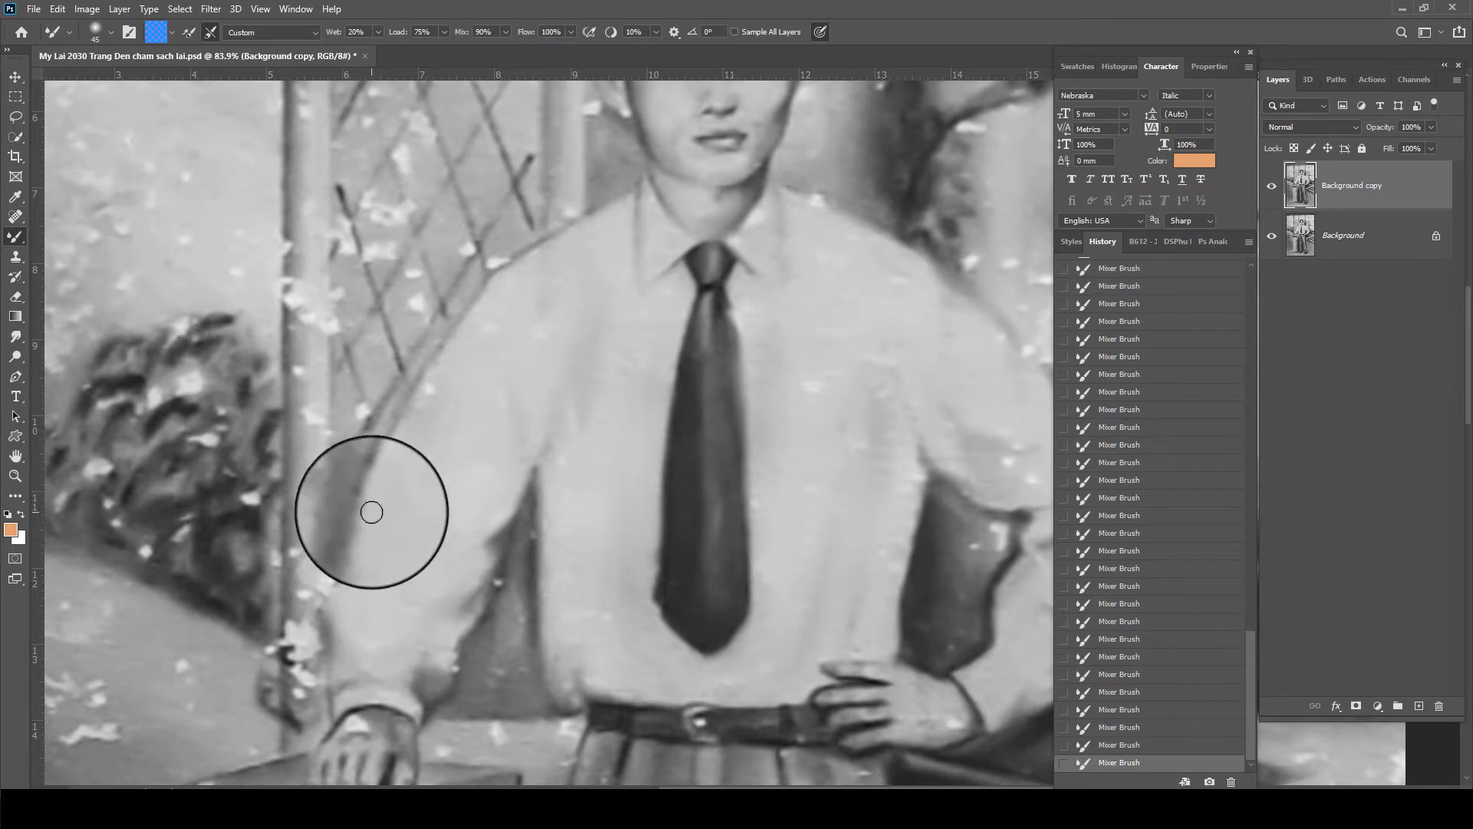
key(bracketright)
key(bracketright)
key(bracketright)
mouse_move(372, 567)
mouse_down()
mouse_move(469, 351)
mouse_move(429, 417)
mouse_move(535, 292)
mouse_move(503, 438)
mouse_up()
key(bracketleft)
key(bracketleft)
key(bracketleft)
drag(443, 583, 451, 666)
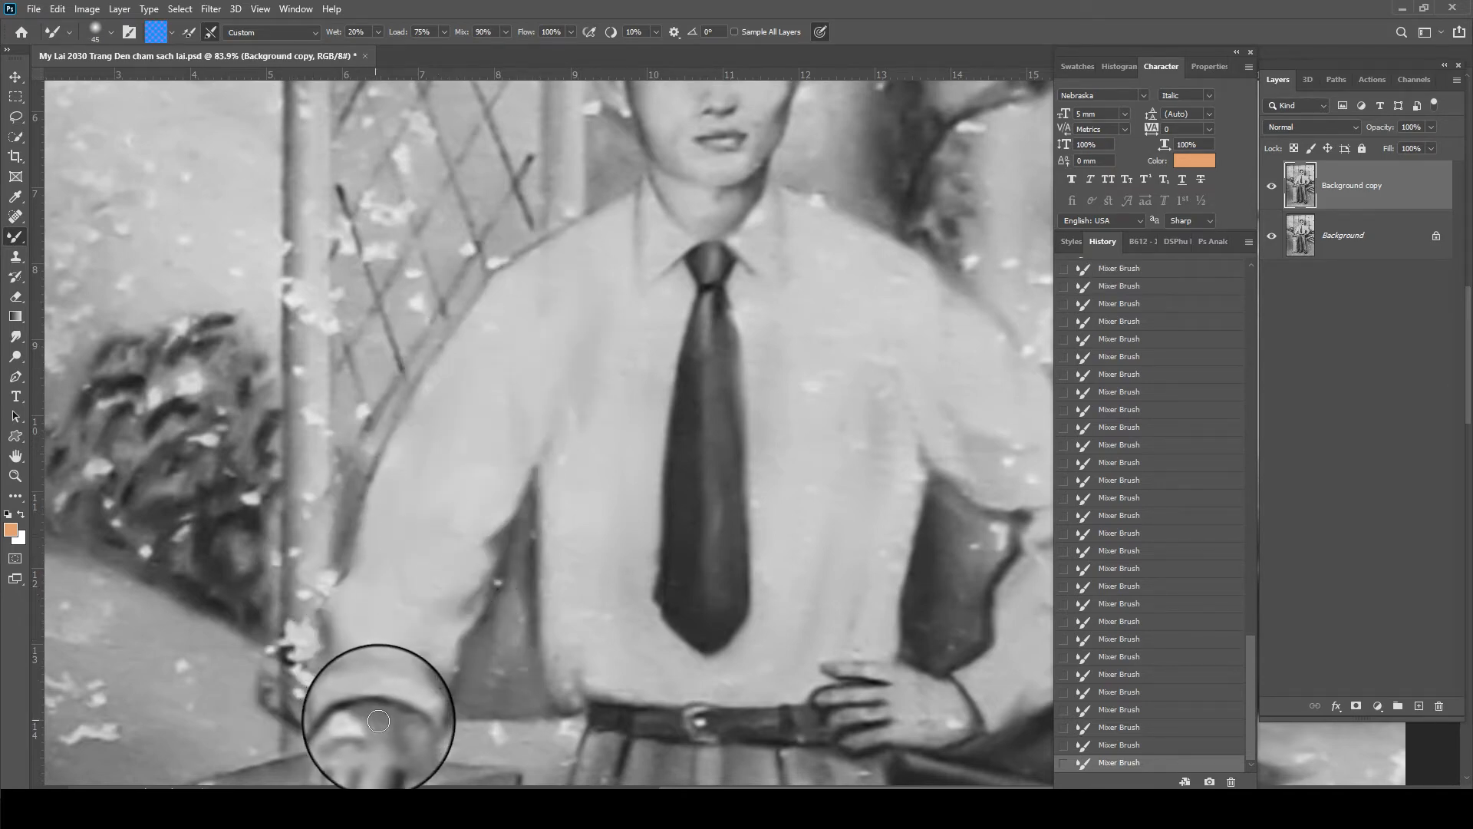
mouse_move(372, 722)
mouse_down()
mouse_move(342, 717)
mouse_move(385, 721)
mouse_move(391, 708)
mouse_move(338, 732)
mouse_up()
key(bracketright)
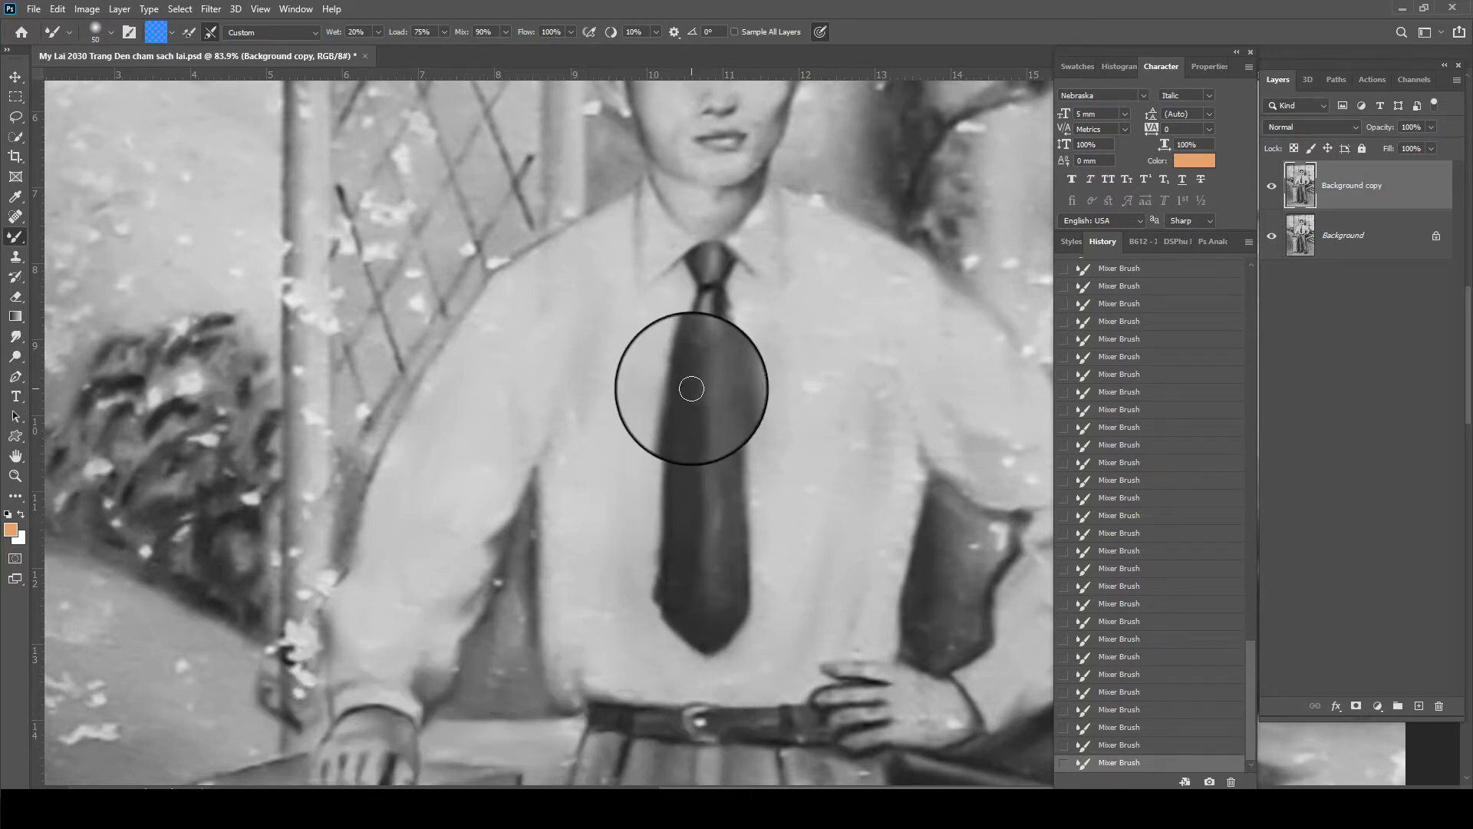
- Smooth the shirt shoulder and bent-arm sleeve with the Mixer Brush, reducing the brush size for tighter areas
drag(643, 455, 429, 415)
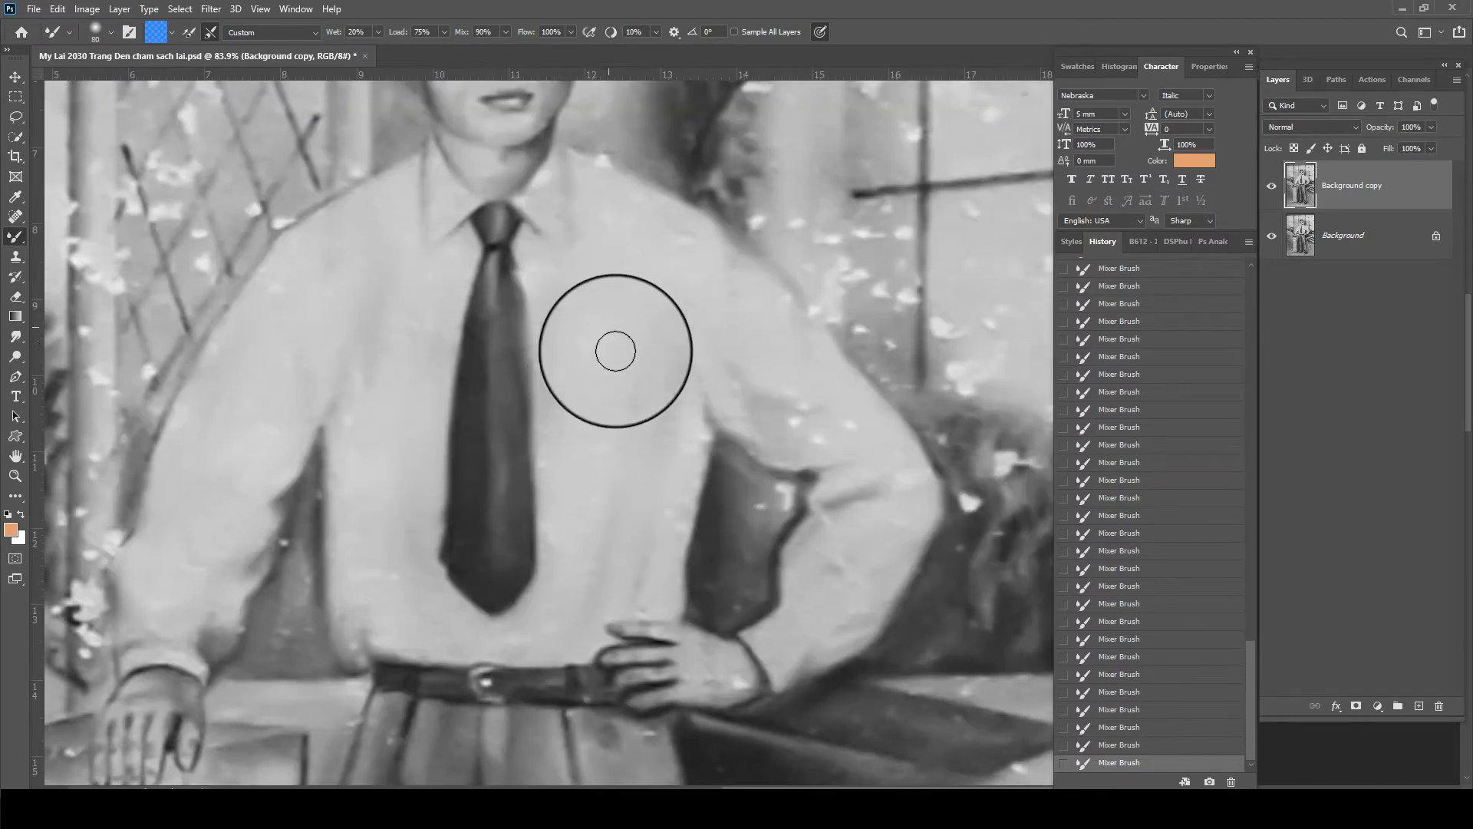
key(bracketleft)
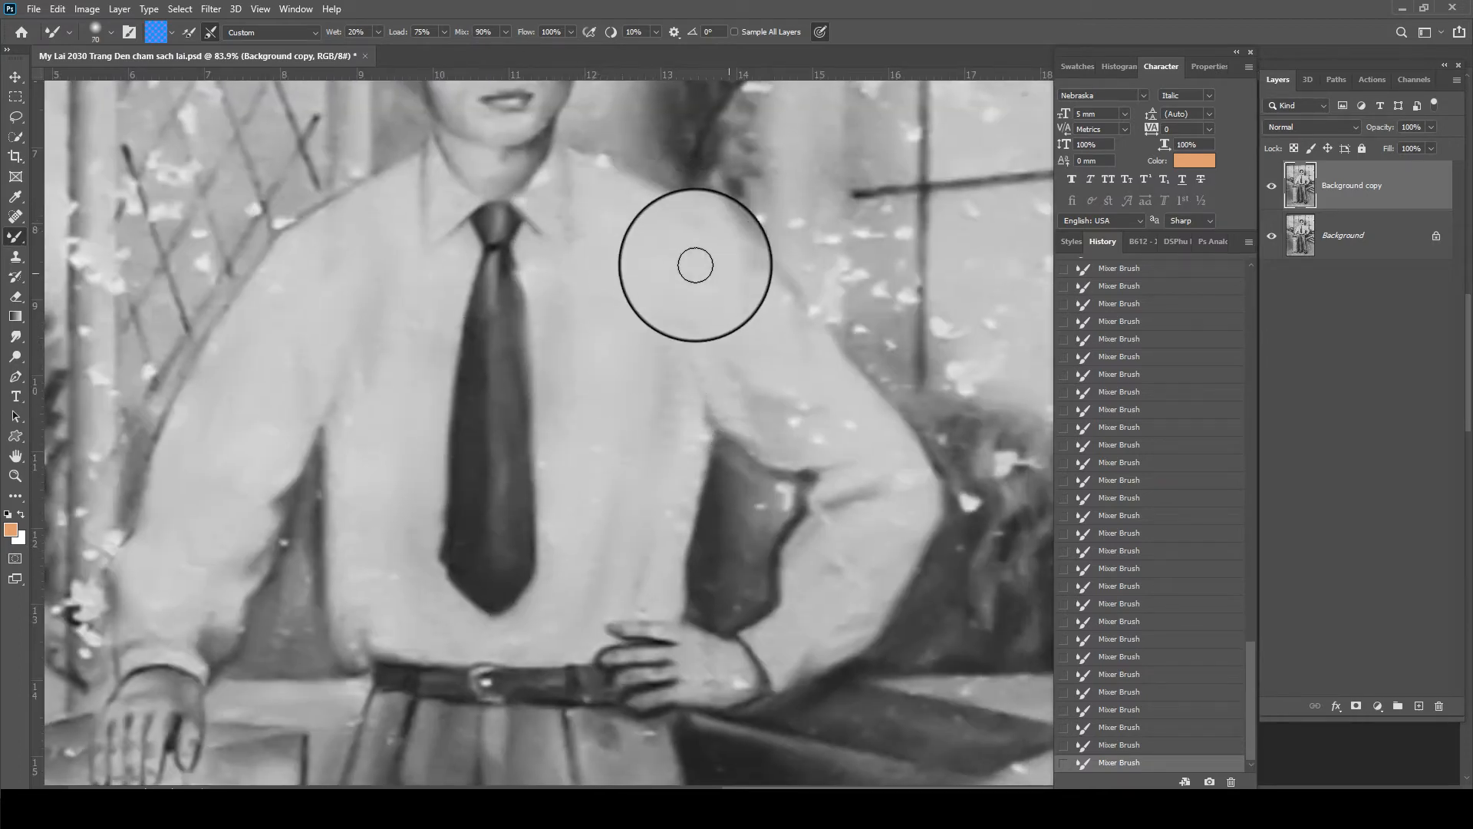
mouse_move(759, 407)
mouse_down()
mouse_move(846, 438)
mouse_move(802, 416)
mouse_move(780, 438)
mouse_up()
key(bracketleft)
mouse_move(777, 491)
mouse_down()
mouse_move(757, 520)
mouse_move(744, 481)
mouse_move(757, 534)
mouse_move(737, 572)
mouse_move(734, 479)
mouse_move(729, 588)
mouse_move(715, 592)
mouse_move(733, 490)
mouse_move(774, 553)
mouse_move(830, 505)
mouse_move(866, 530)
mouse_move(845, 546)
mouse_move(888, 521)
mouse_move(898, 487)
mouse_move(841, 411)
mouse_move(811, 434)
mouse_up()
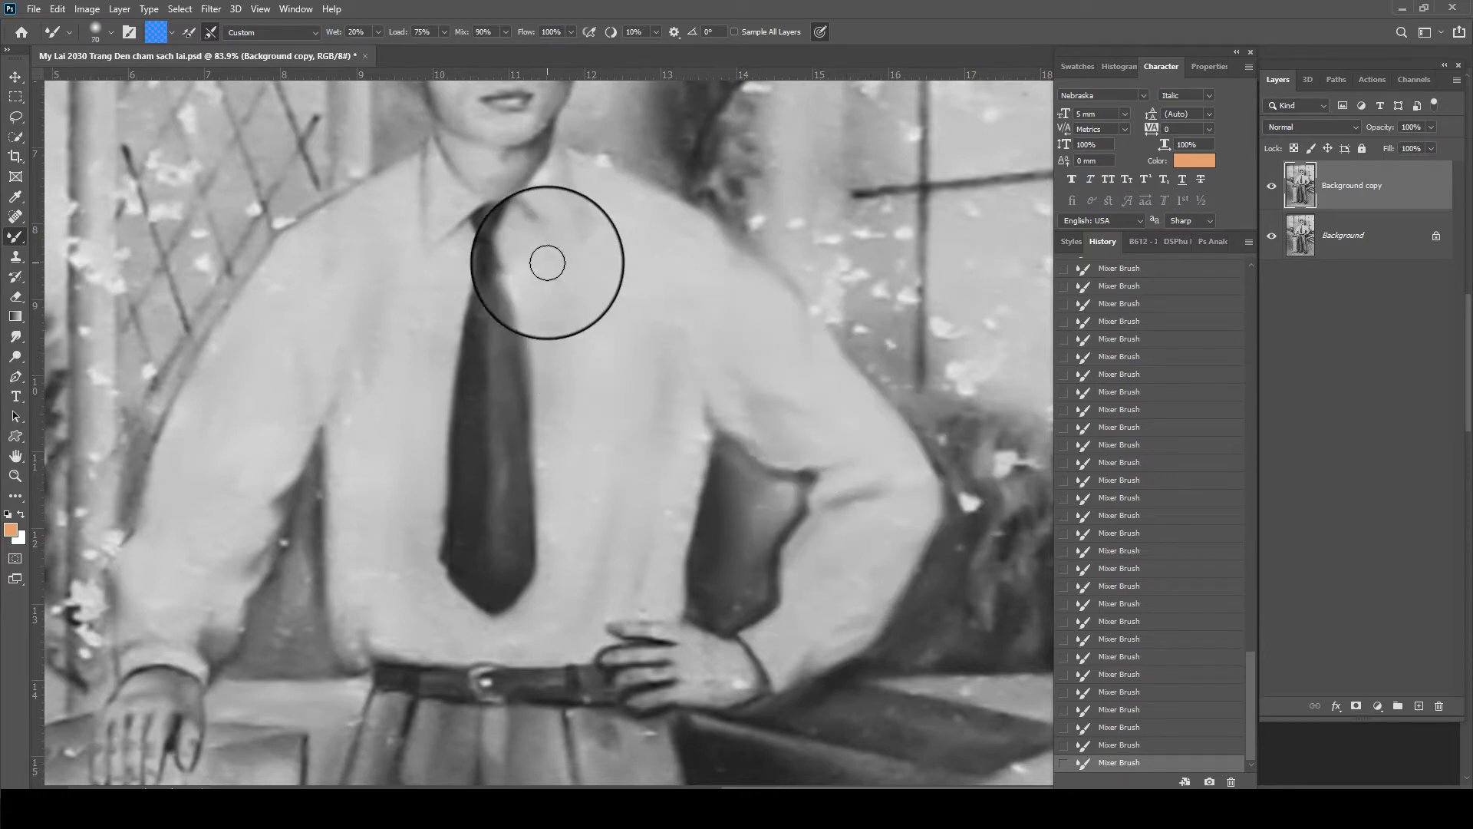
- Smooth the shirt beside the tie knot and along the waist, and soften the hand on the hip
drag(523, 262, 541, 299)
key(bracketright)
drag(690, 463, 694, 476)
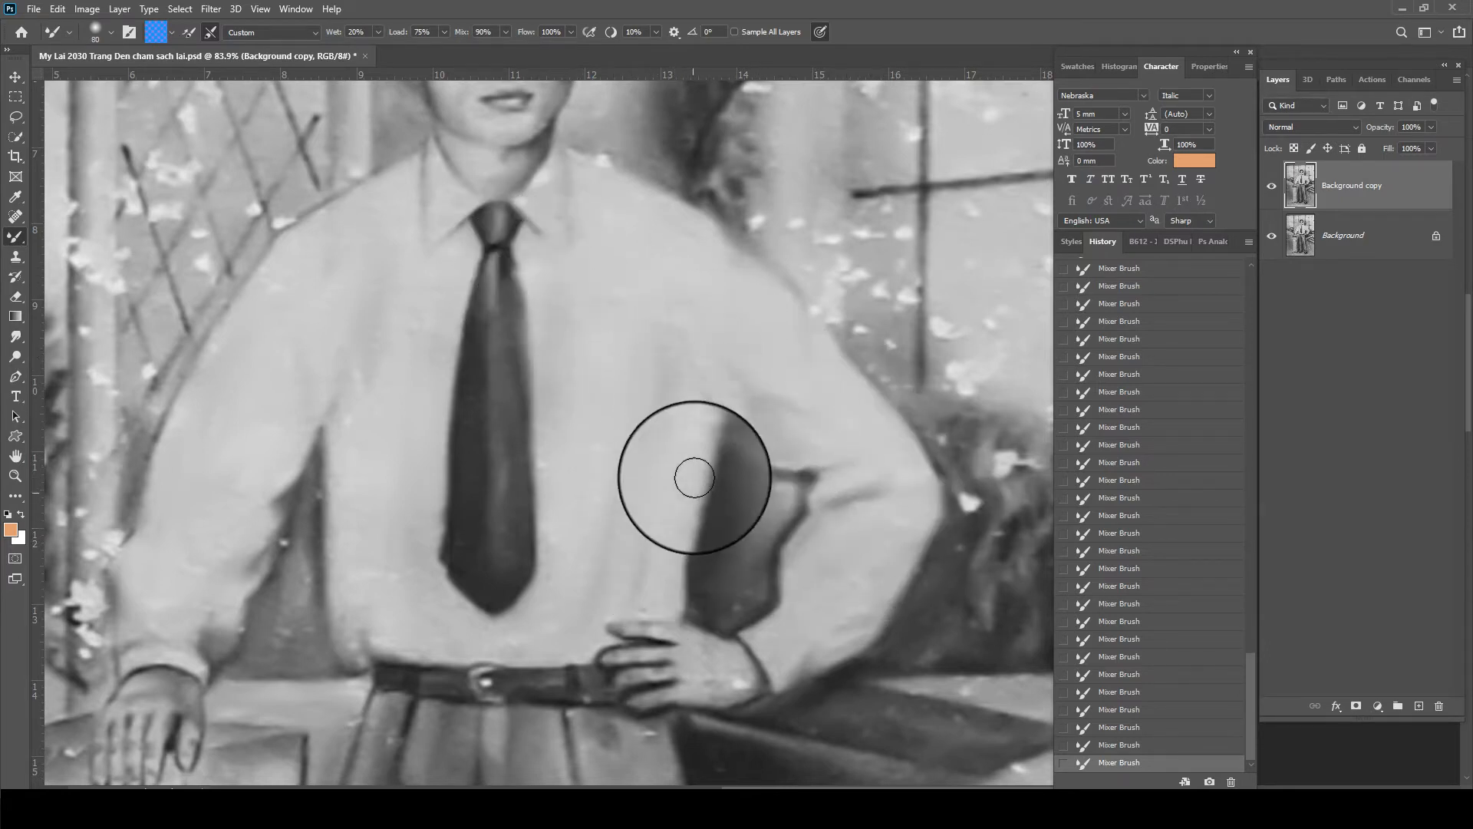
key(bracketleft)
mouse_move(558, 395)
mouse_down()
mouse_move(550, 500)
mouse_move(558, 393)
mouse_up()
key(bracketleft)
drag(711, 666, 720, 683)
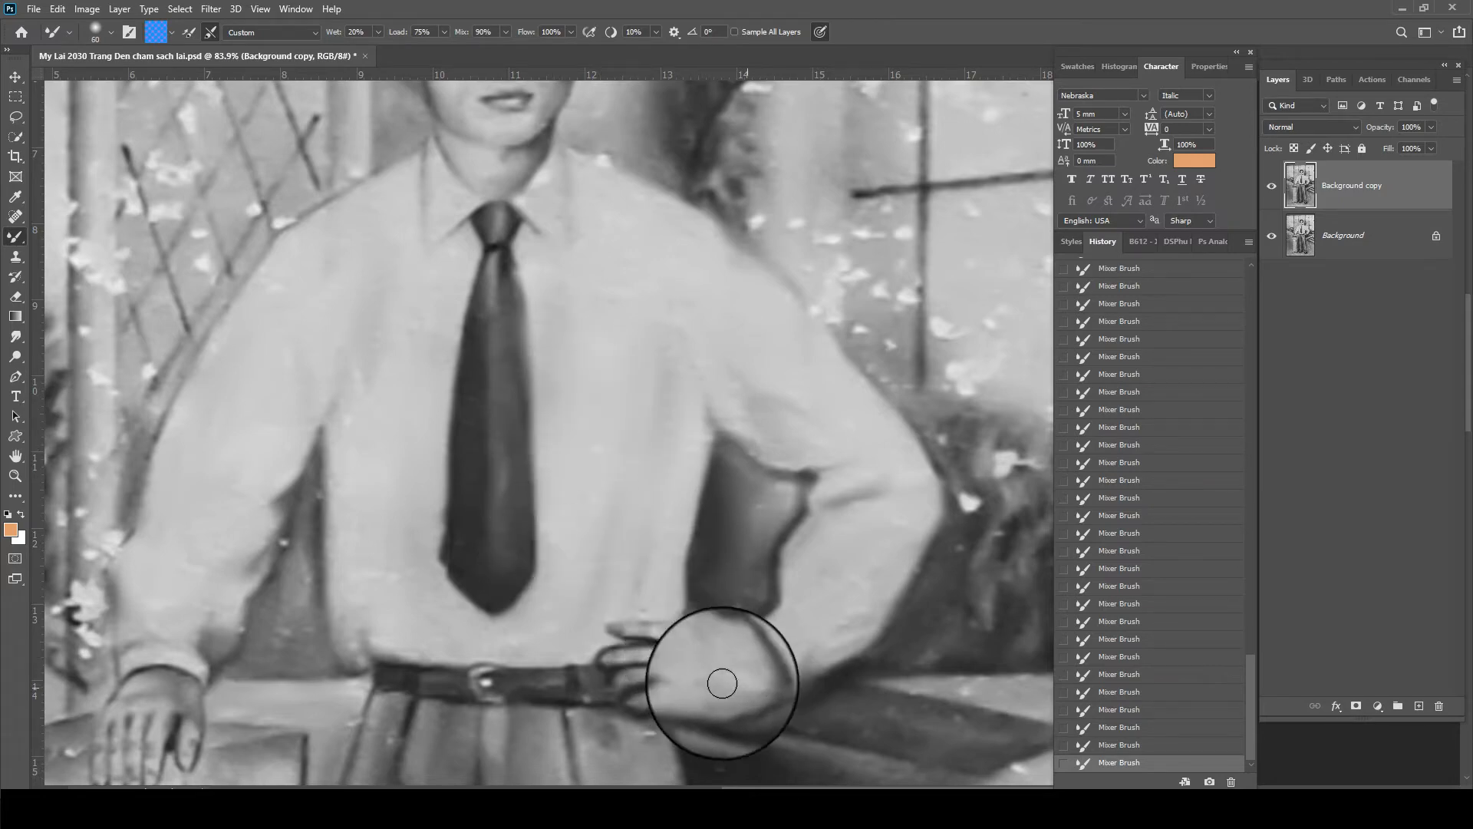
- Smooth the upper trousers below the belt with the Mixer Brush, adjusting the brush size to fit the folds
drag(388, 693, 524, 374)
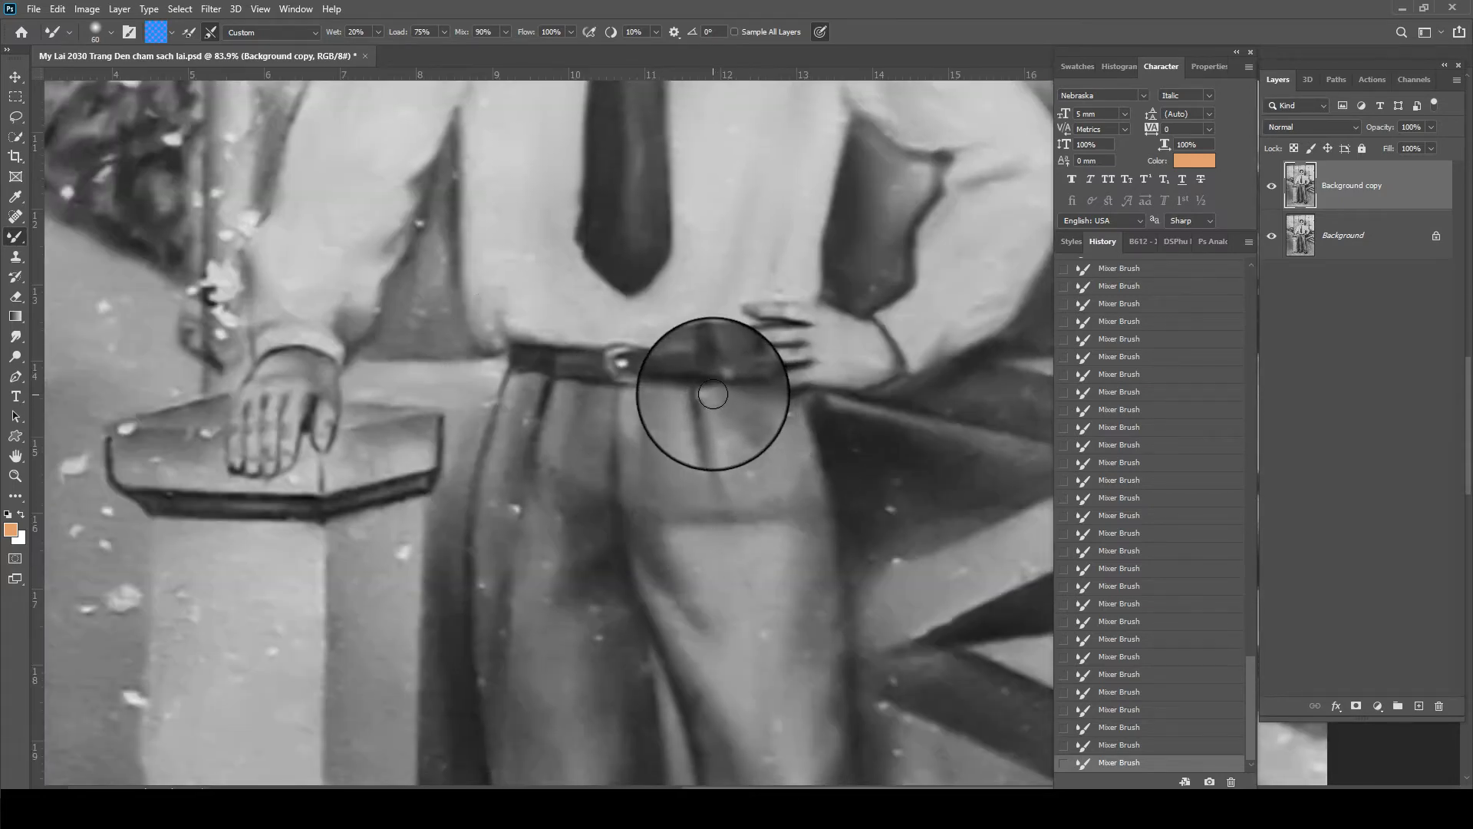
scroll(707, 414, down, 1)
scroll(707, 415, down, 1)
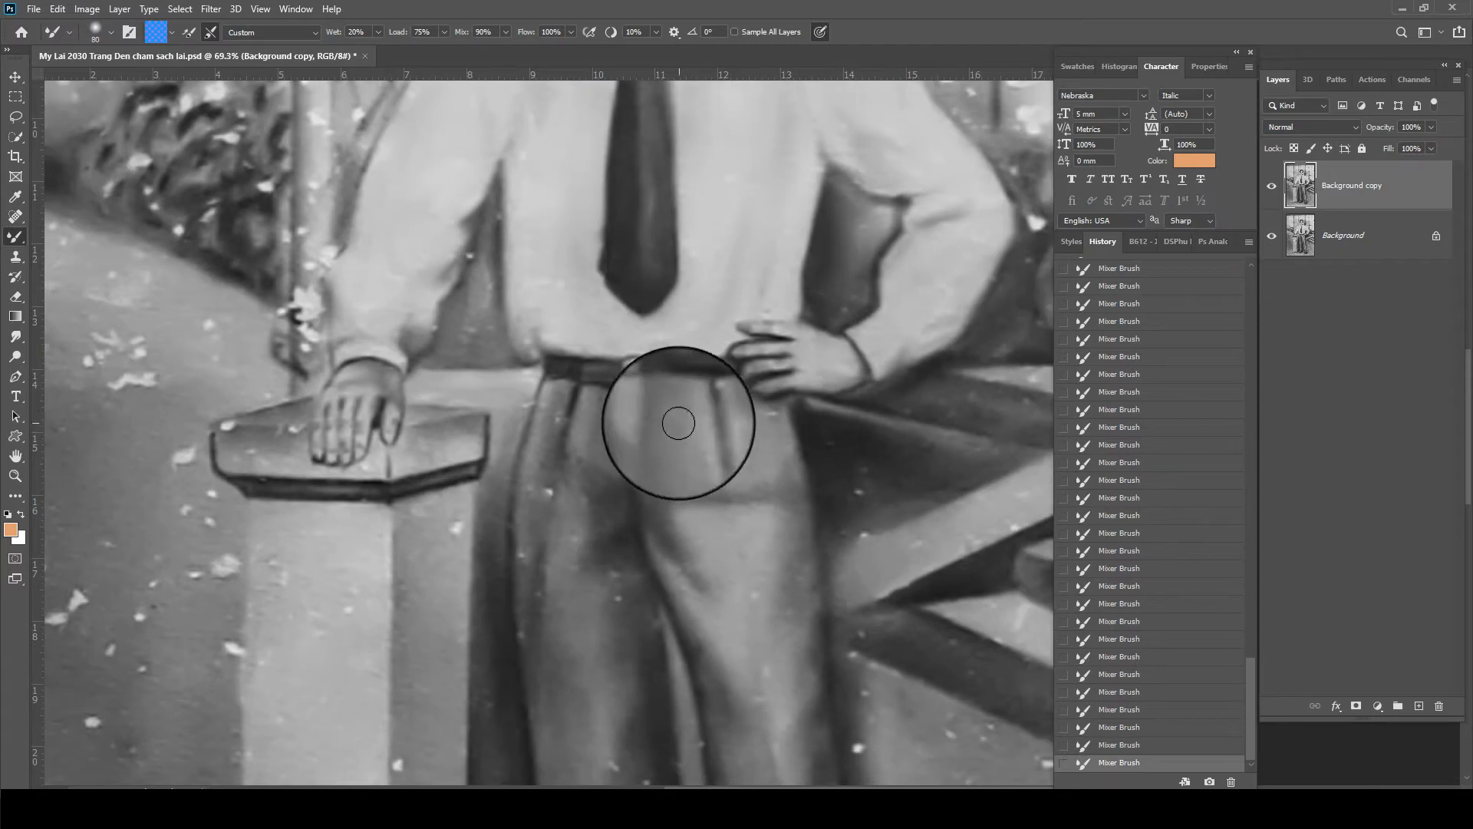
key(bracketright)
key(bracketright)
key(bracketright)
key(bracketright)
key(bracketleft)
key(bracketleft)
key(bracketleft)
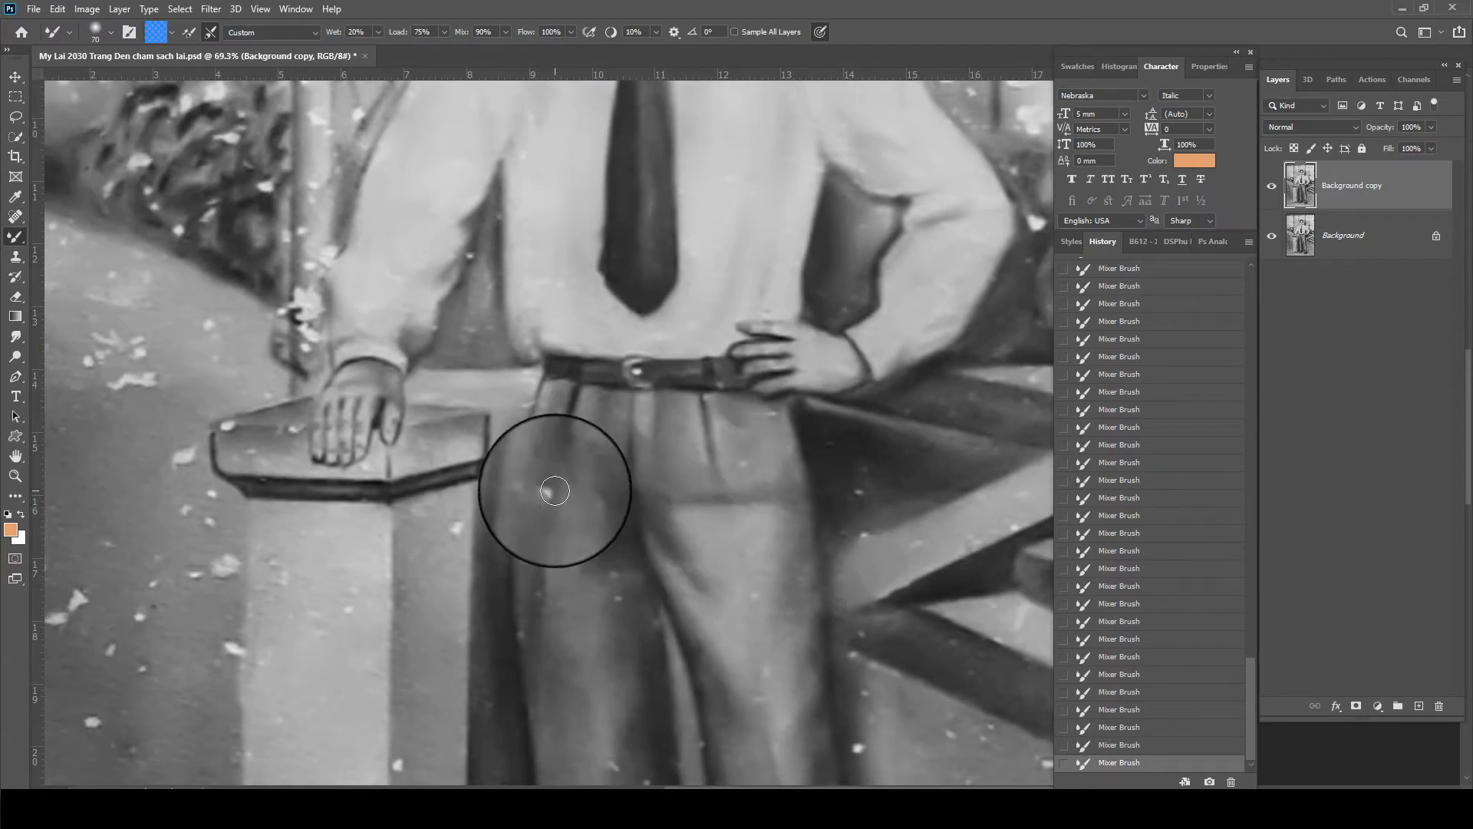
mouse_move(554, 511)
mouse_down()
mouse_move(564, 414)
mouse_move(534, 574)
mouse_up()
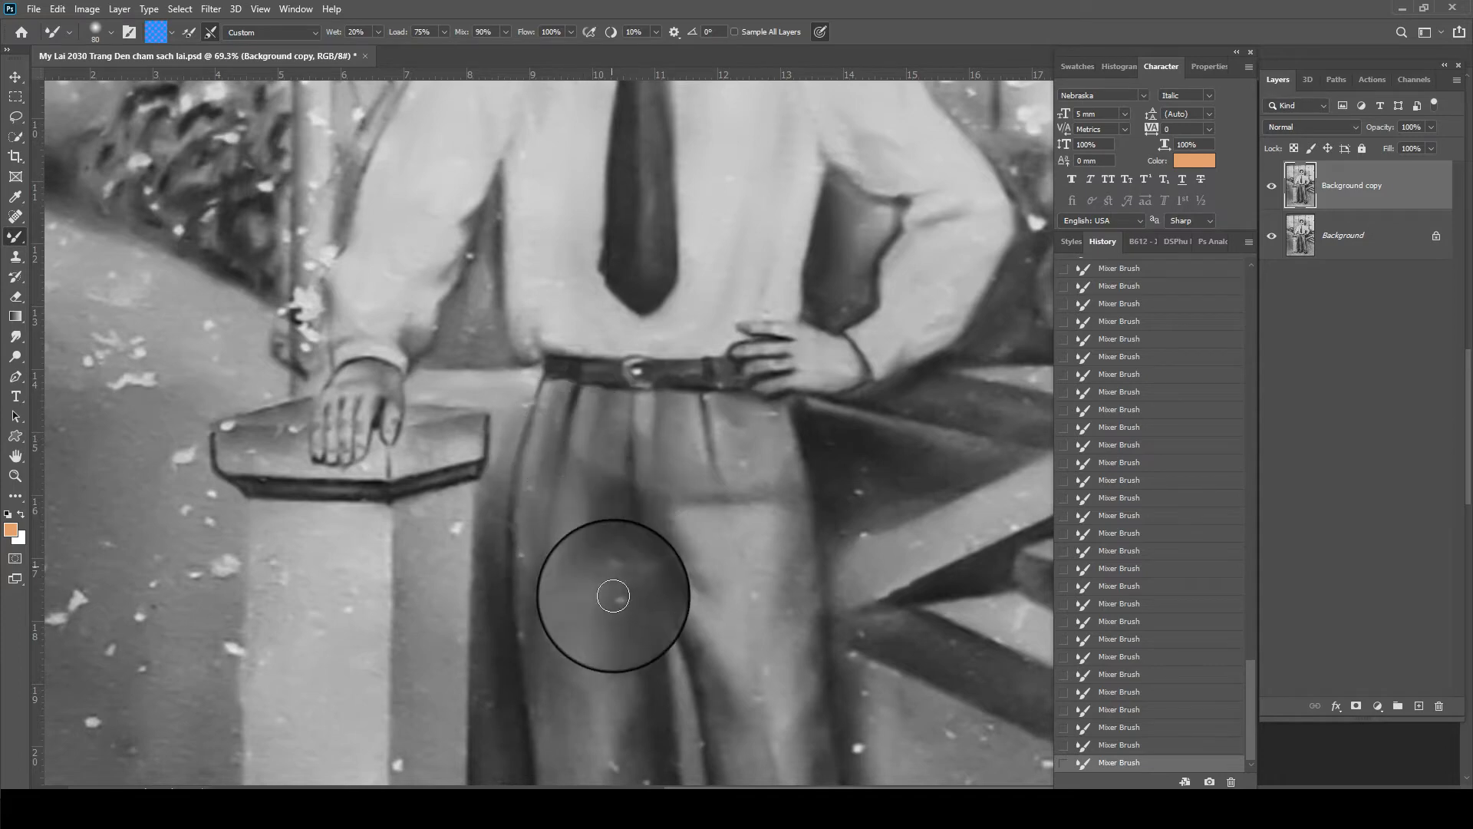
drag(561, 583, 538, 508)
- Remove the white specks on the trouser legs and the shadow beside them with the Spot Healing Brush
scroll(629, 504, down, 3)
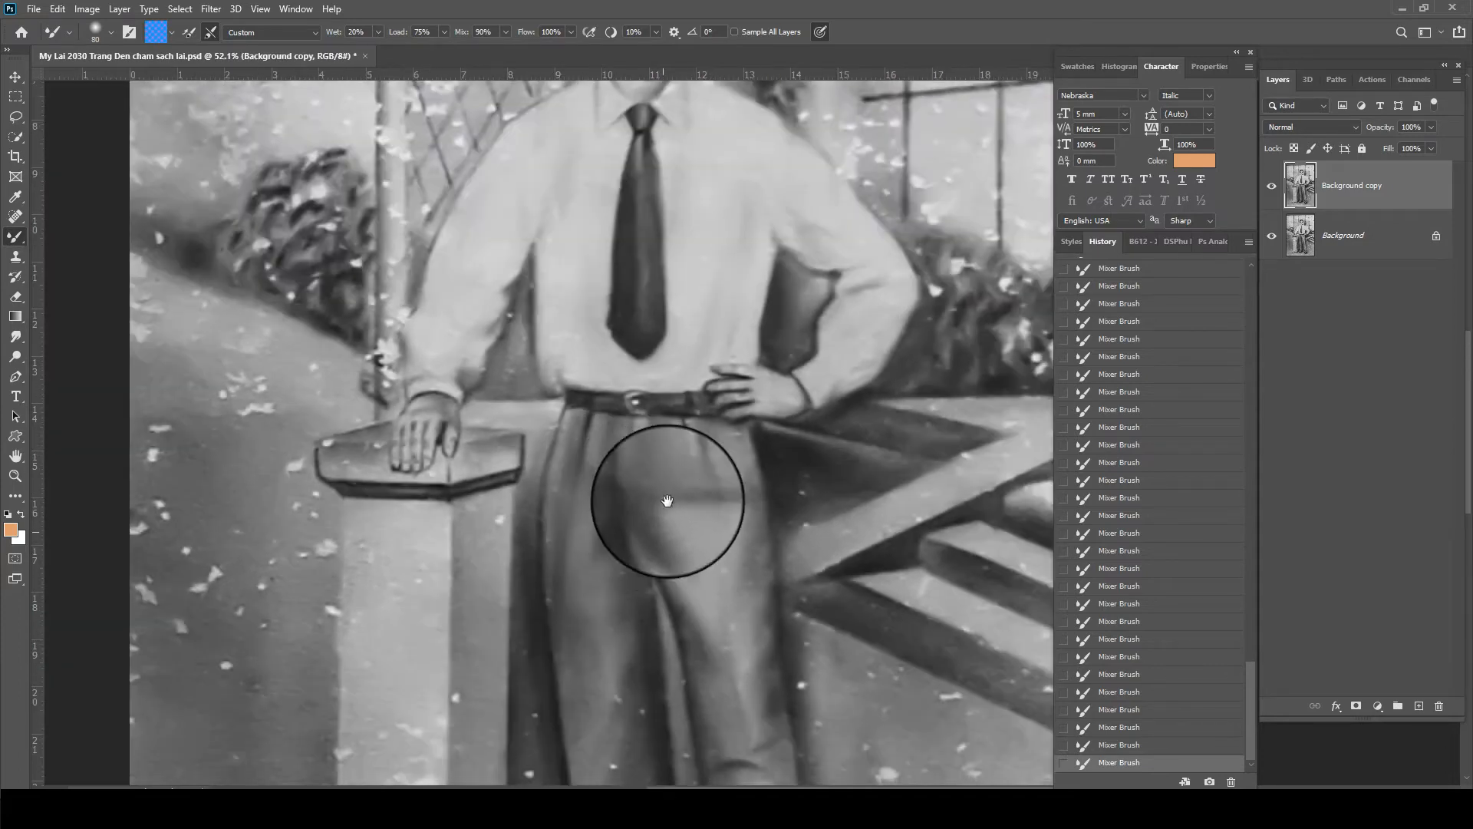
drag(668, 500, 693, 292)
scroll(647, 554, down, 1)
scroll(628, 543, up, 1)
key(j)
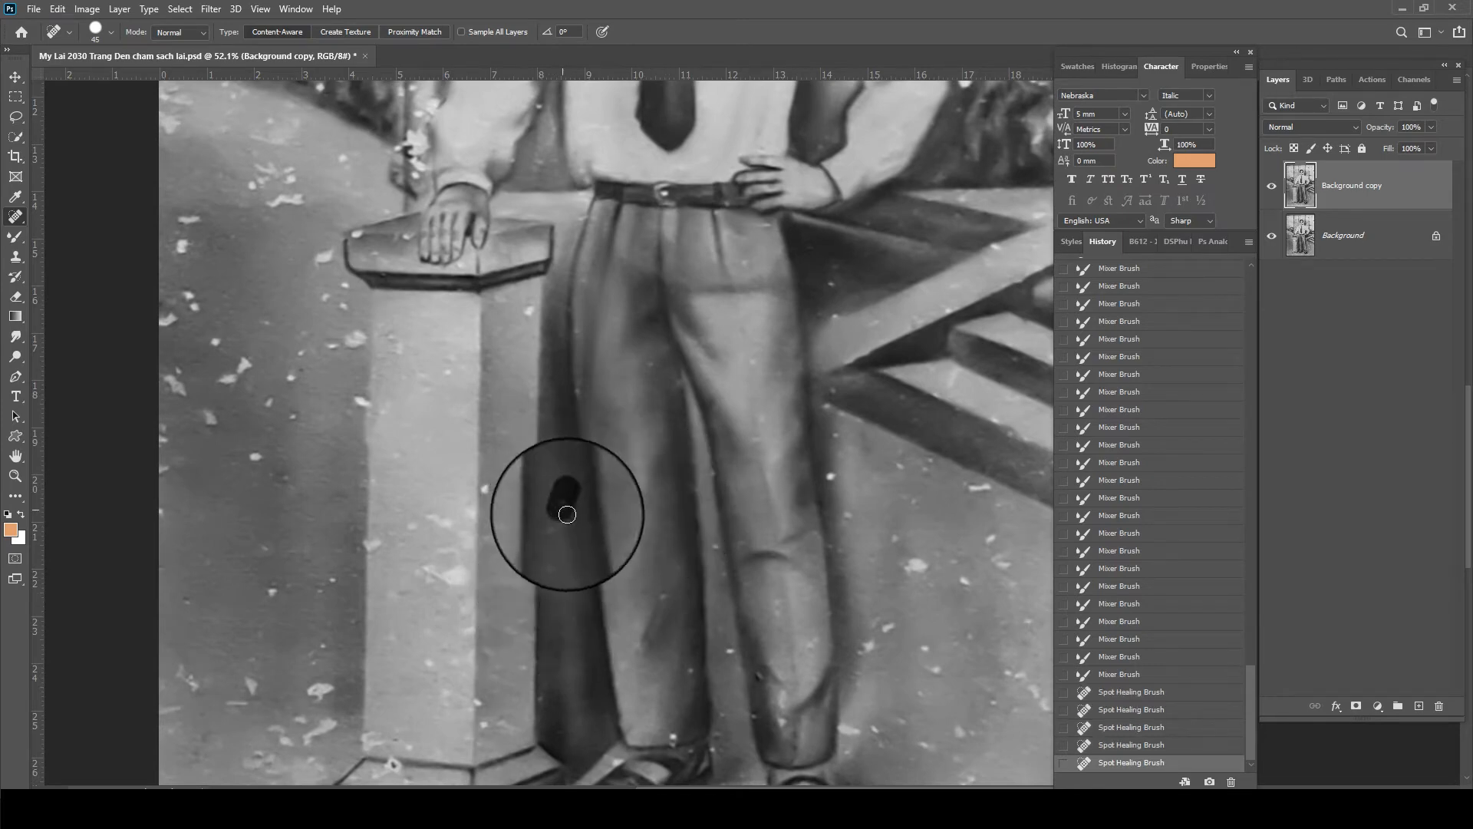
drag(775, 509, 694, 466)
drag(754, 421, 753, 437)
click(651, 591)
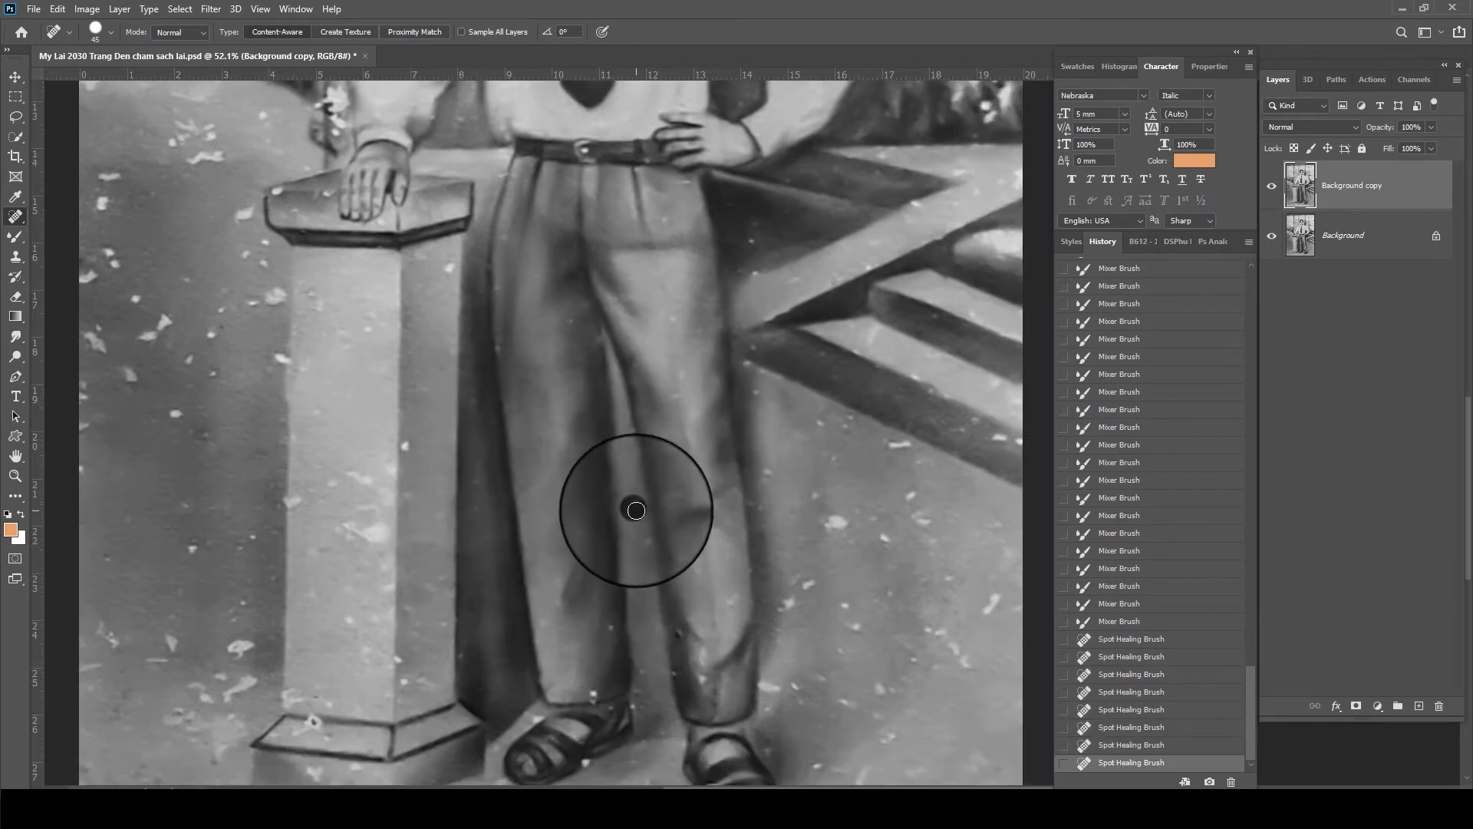
click(679, 635)
click(703, 680)
click(684, 612)
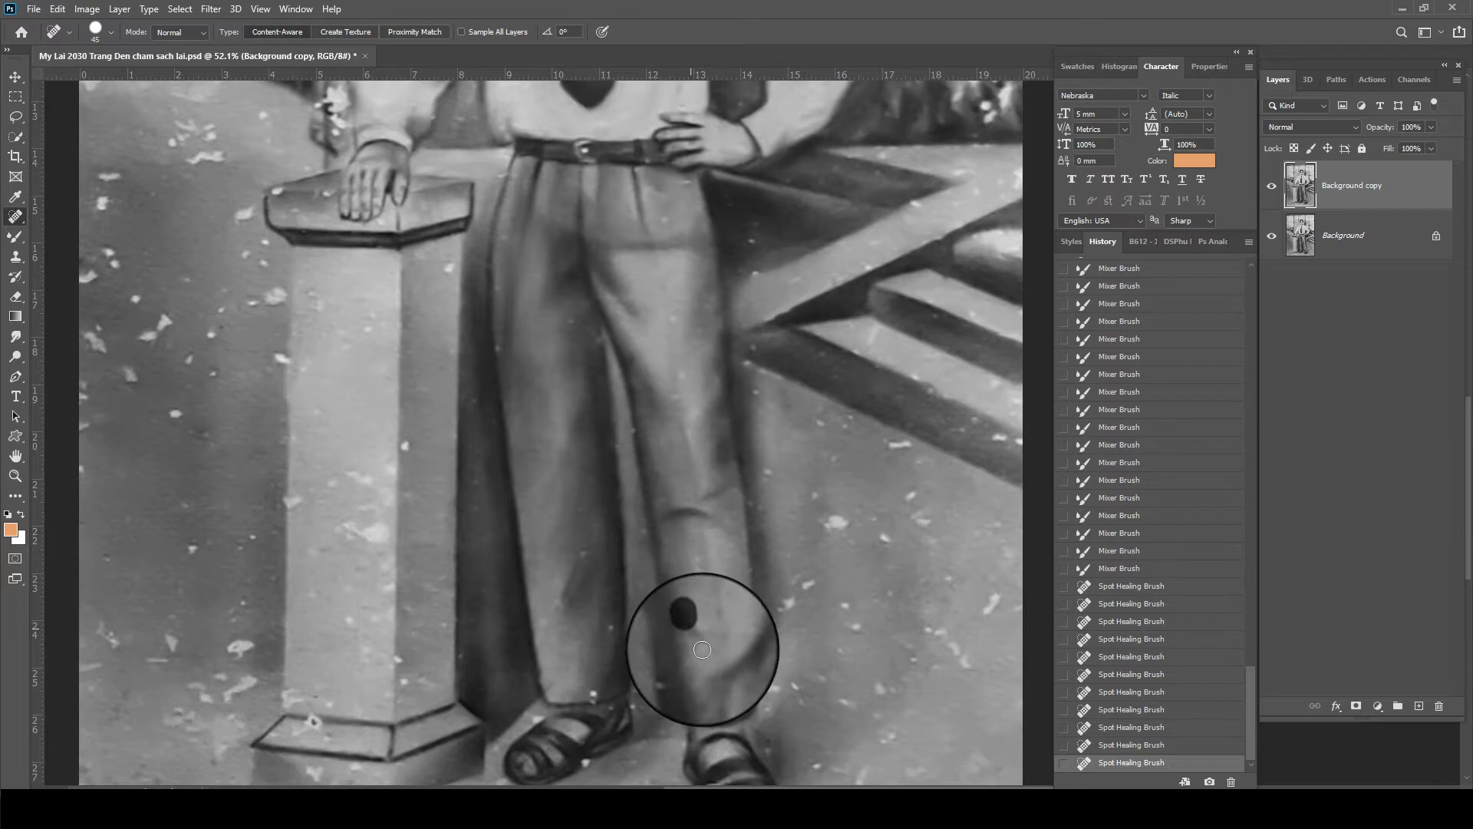
- Heal the remaining specks on the lower trouser legs and around the sandal with the Spot Healing Brush
click(702, 557)
click(594, 693)
click(612, 628)
drag(575, 713, 588, 674)
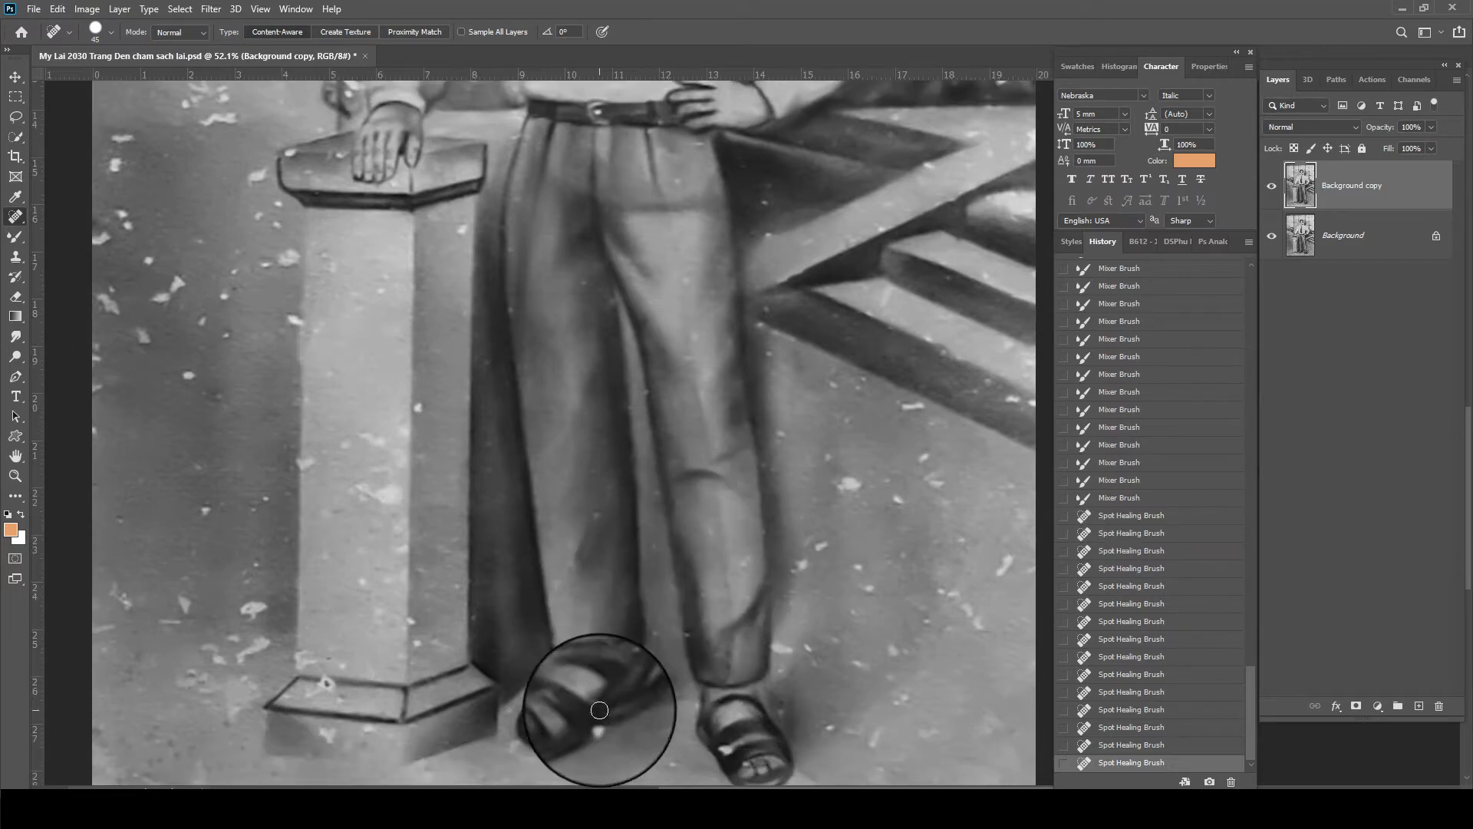
click(599, 726)
- Smooth both trouser legs along their length with the Mixer Brush, using a larger brush of about 100 px
drag(589, 566, 586, 612)
key(b)
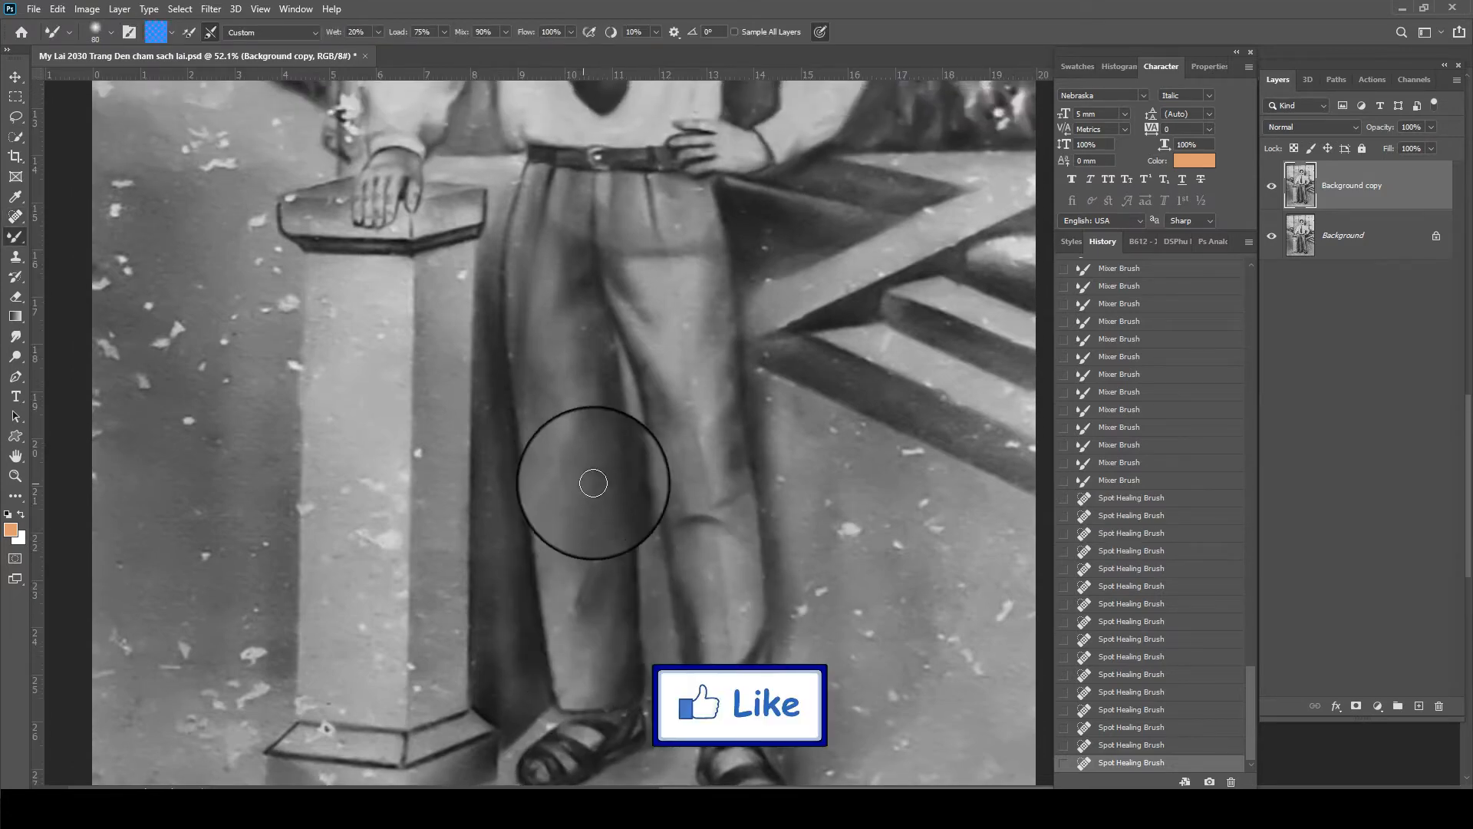
key(bracketright)
key(bracketright)
mouse_move(585, 428)
mouse_down()
mouse_move(588, 539)
mouse_move(576, 319)
mouse_up()
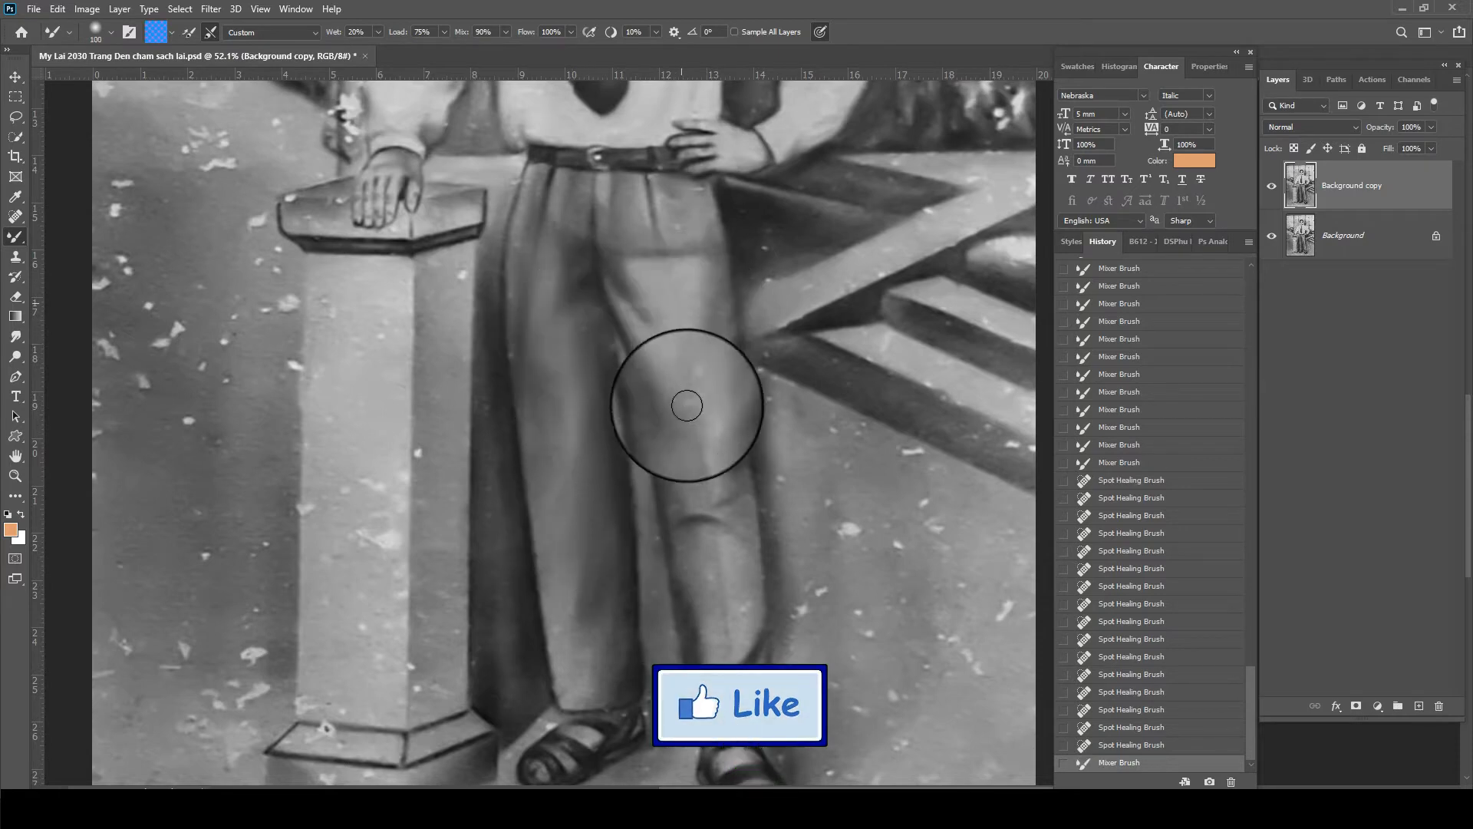
mouse_move(686, 405)
mouse_down()
mouse_move(687, 289)
mouse_move(668, 246)
mouse_move(688, 224)
mouse_move(696, 303)
mouse_up()
mouse_move(698, 323)
mouse_down()
mouse_move(719, 492)
mouse_move(737, 447)
mouse_move(657, 370)
mouse_move(710, 414)
mouse_up()
scroll(742, 536, down, 3)
key(bracketright)
- Remove the white specks on the ground beside the bent-arm side of the man with the Spot Healing Brush
key(j)
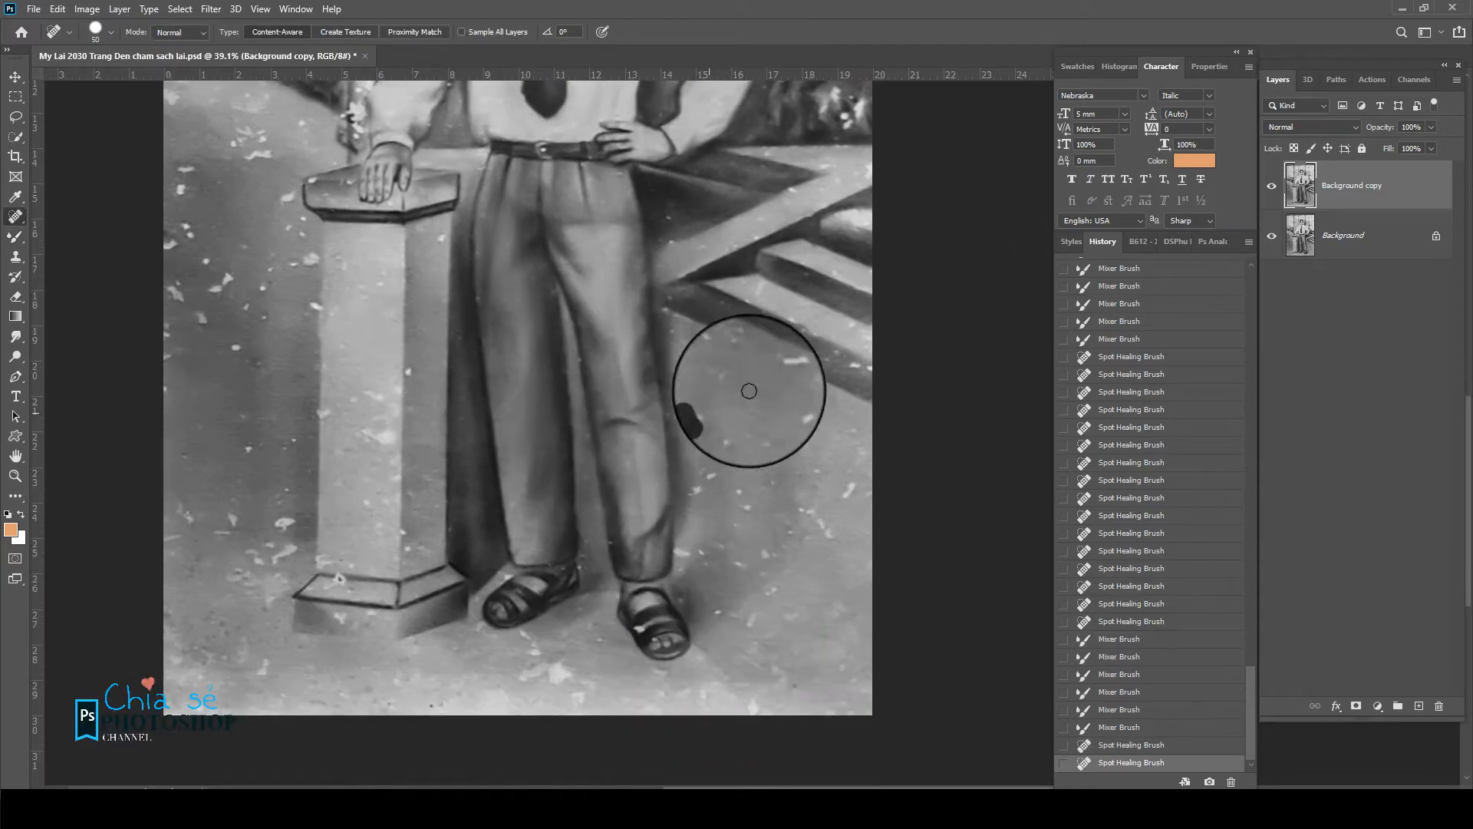
drag(770, 372, 730, 358)
click(747, 353)
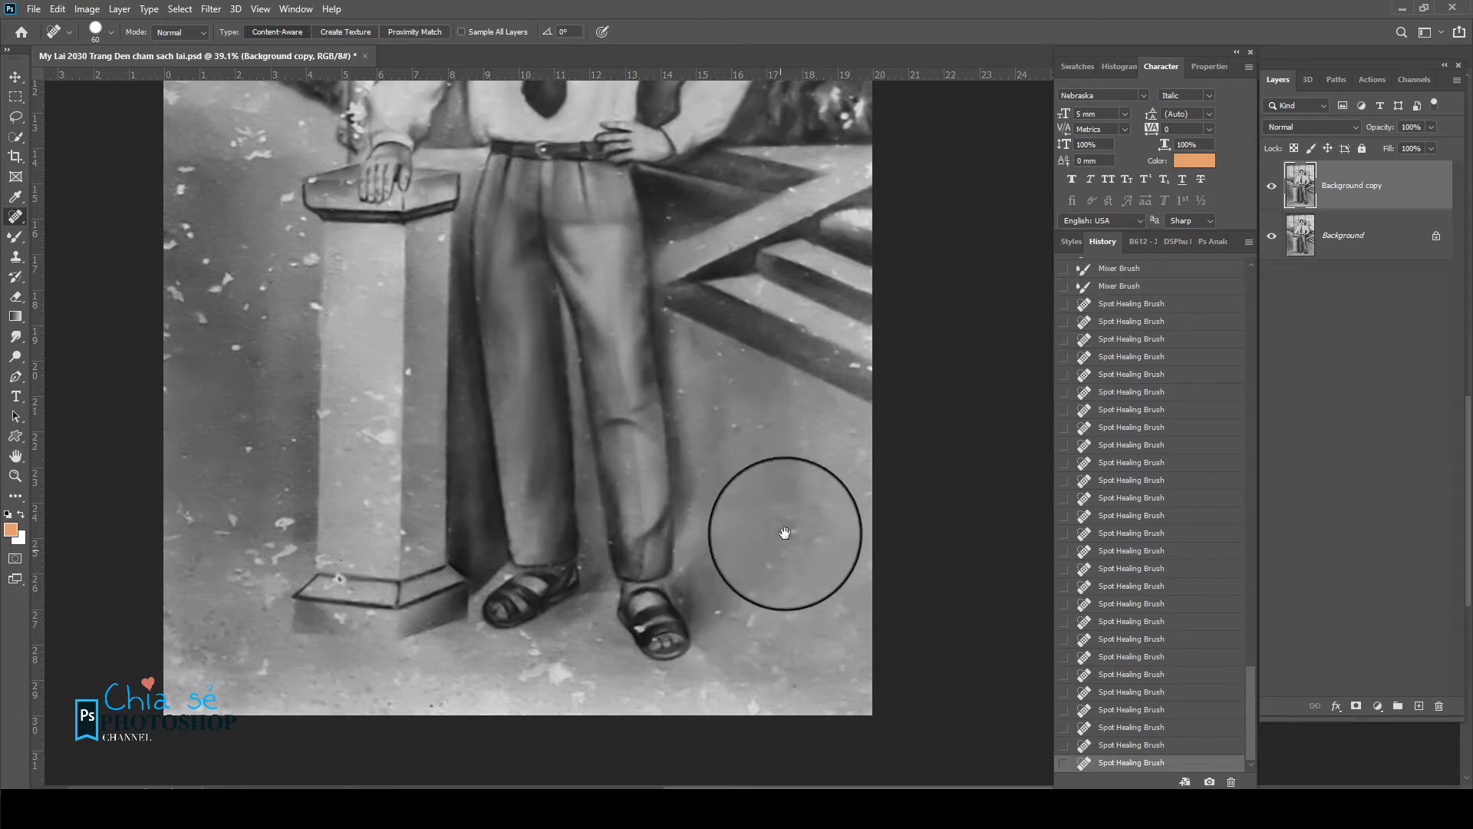
drag(785, 533, 791, 443)
click(774, 499)
- Heal the specks on the shaded face of the stone pillar and save the document
mouse_move(497, 311)
mouse_down()
mouse_move(569, 480)
mouse_move(554, 621)
mouse_up()
drag(497, 508, 516, 483)
scroll(516, 483, down, 2)
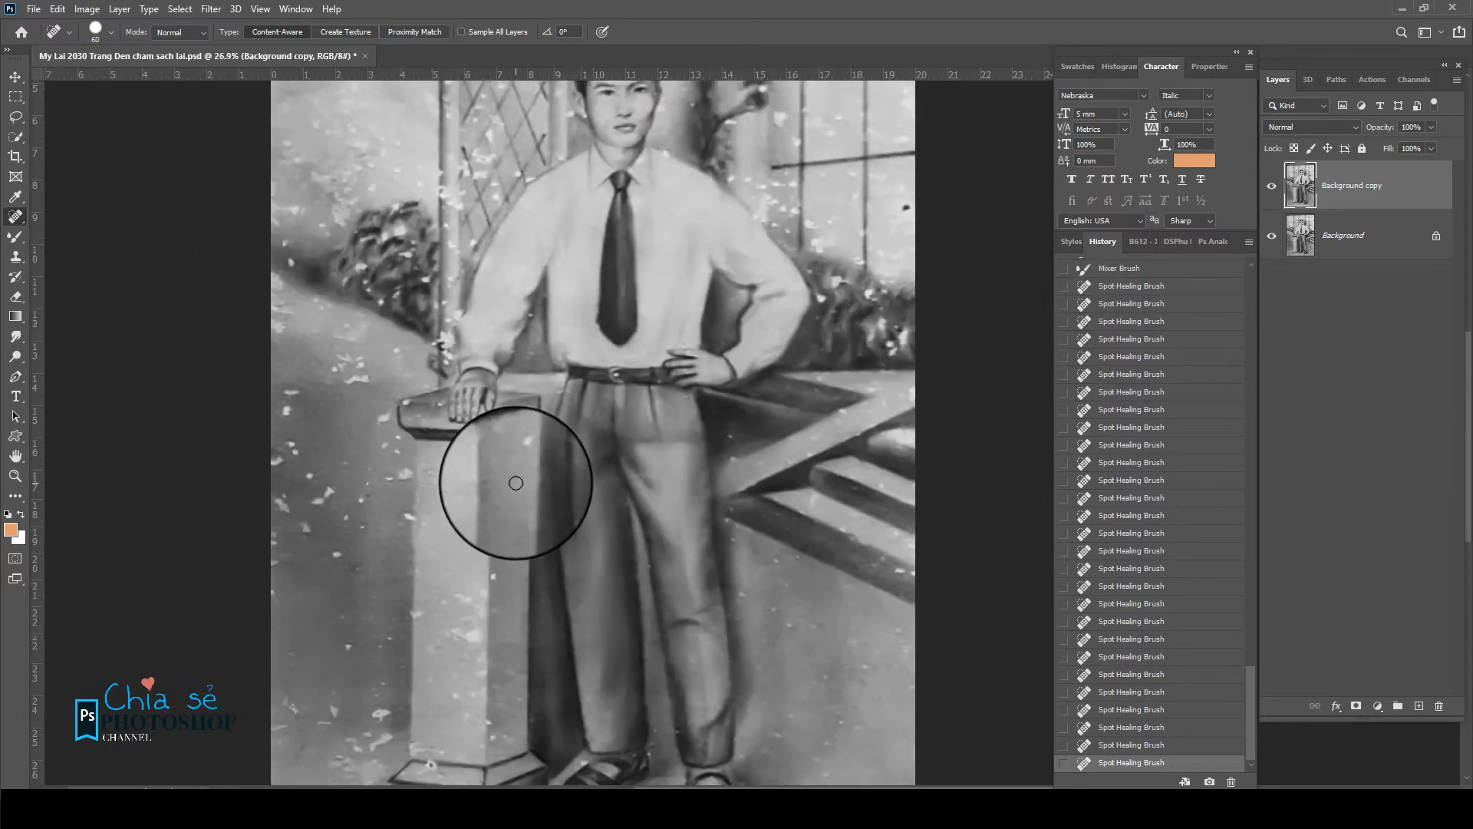
key(ctrl+s)
- Undo the last healing stroke and smooth the man's face around the nose, eyes and forehead with the Mixer Brush
scroll(527, 192, up, 6)
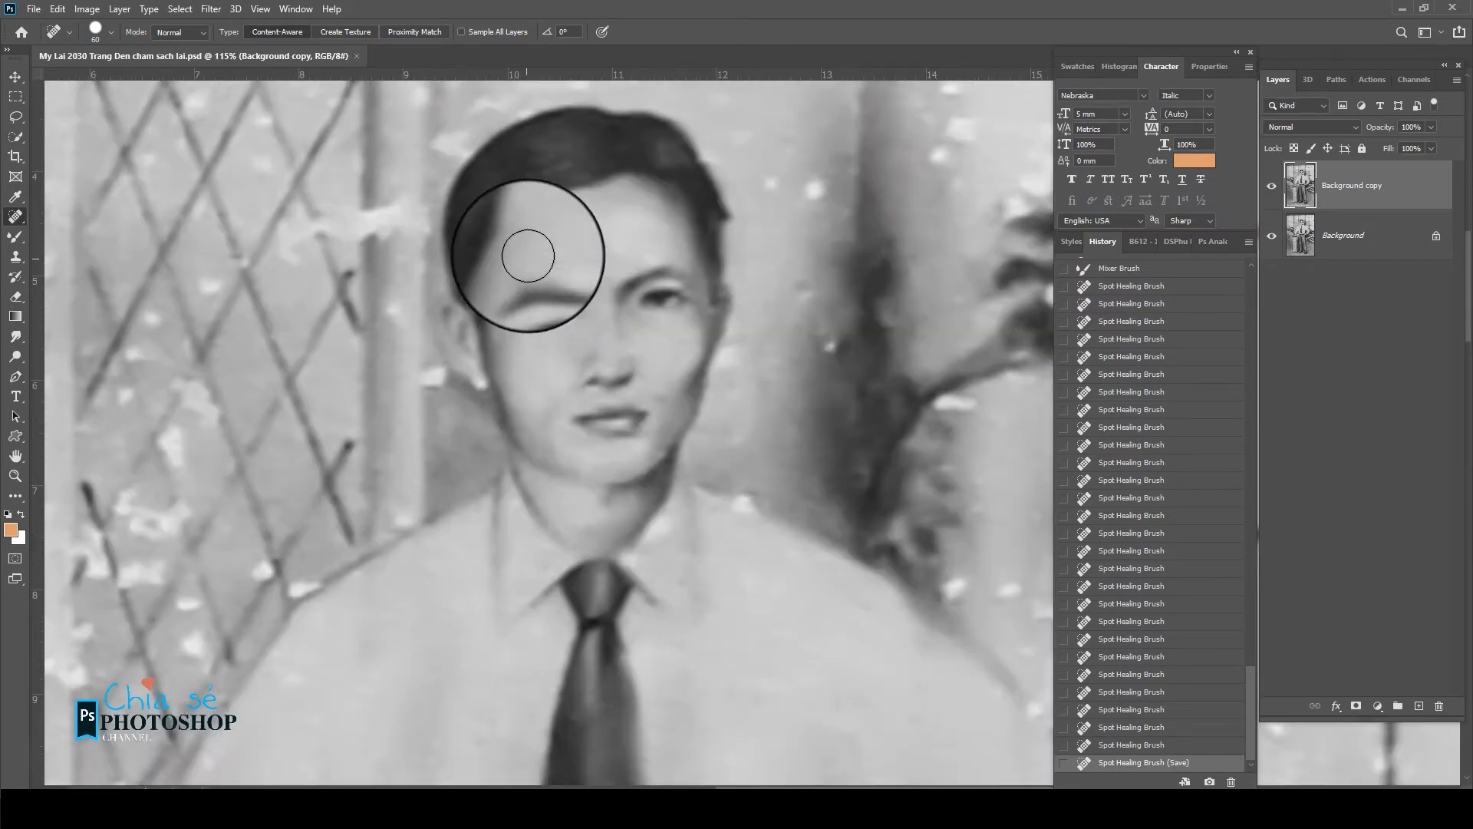
scroll(627, 320, down, 1)
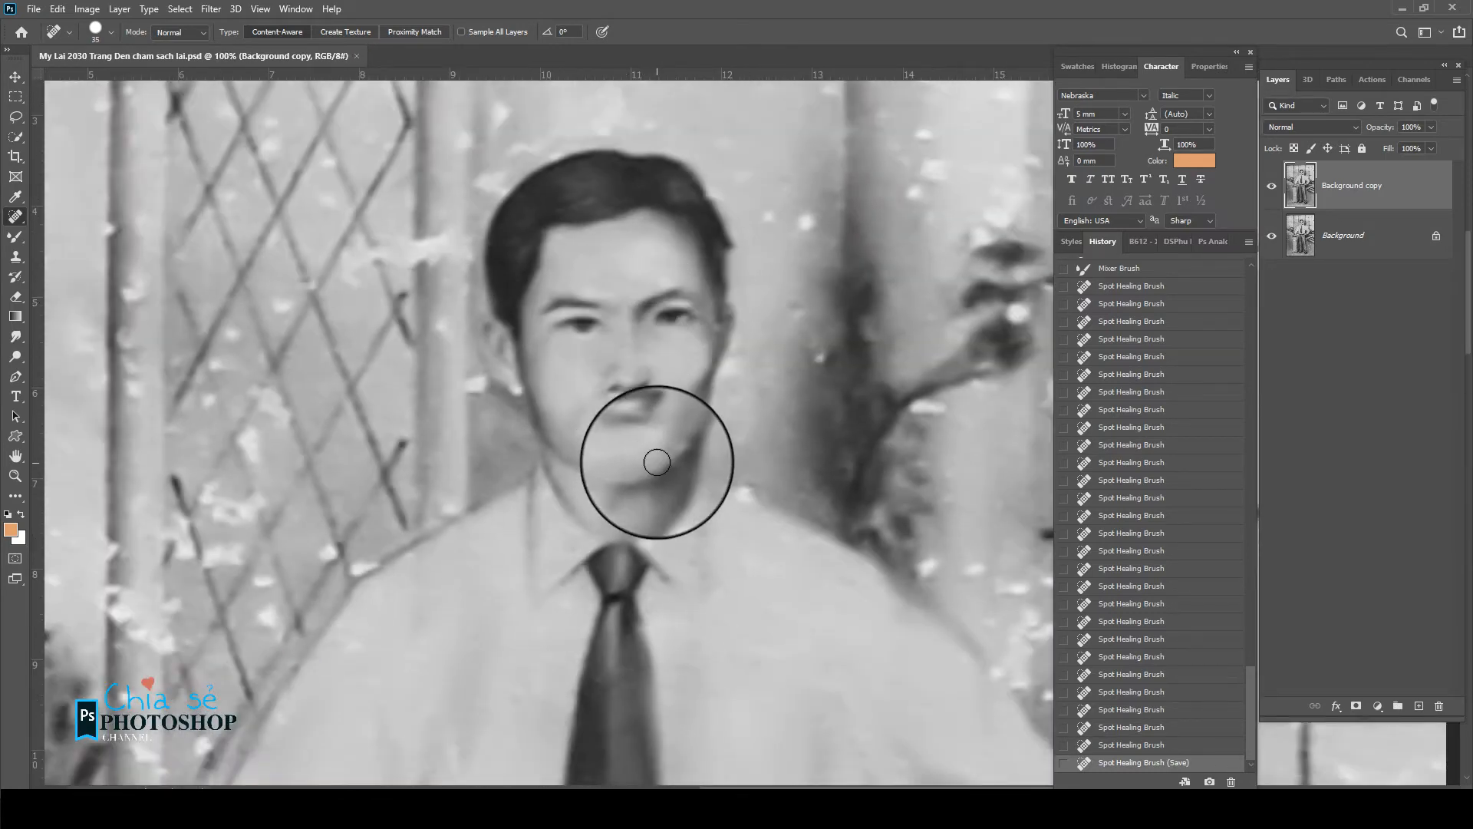
key(ctrl+z)
scroll(665, 446, up, 1)
key(b)
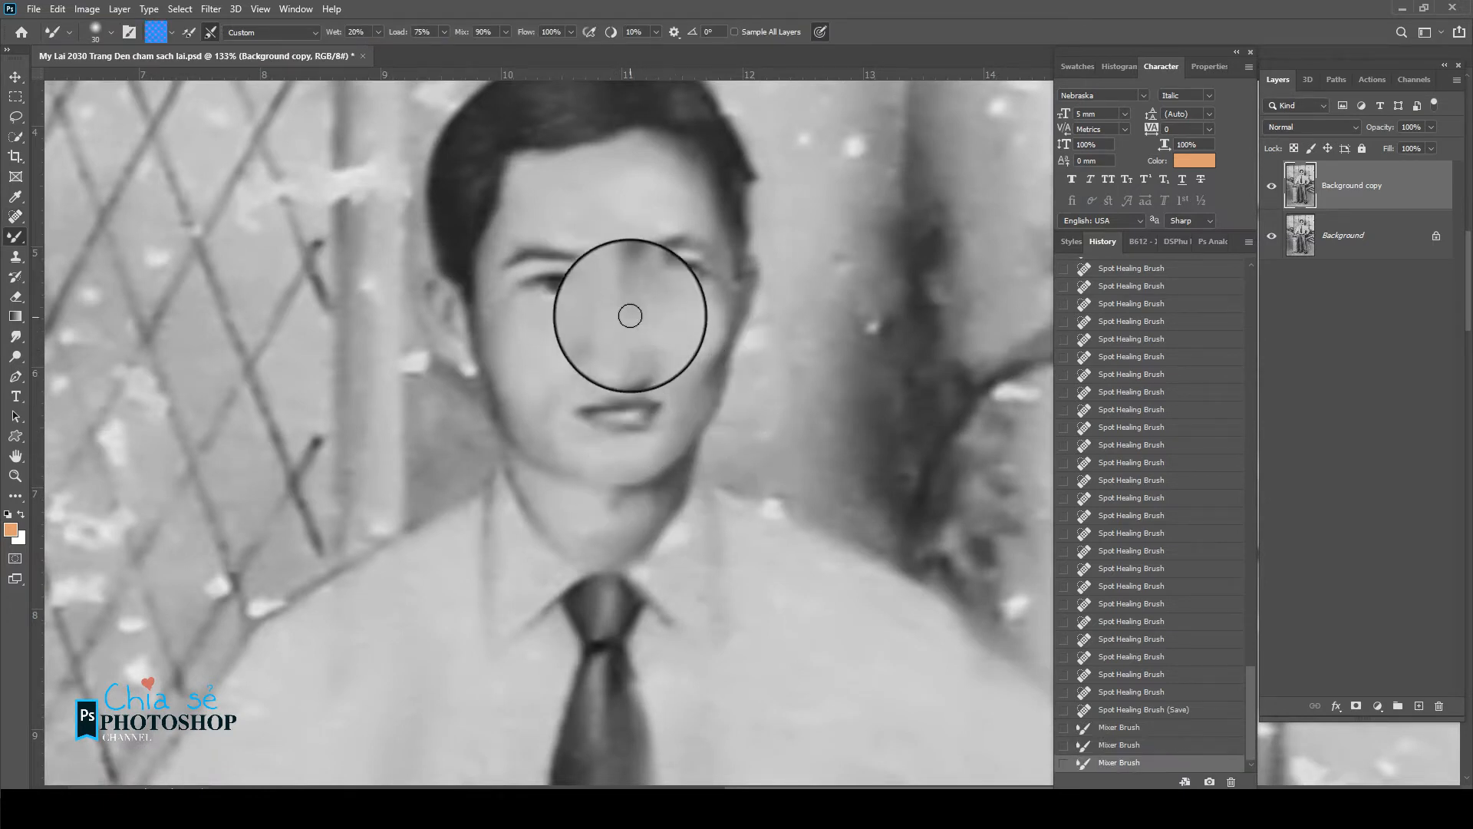
mouse_move(638, 256)
mouse_down()
mouse_move(707, 243)
mouse_move(643, 245)
mouse_move(604, 264)
mouse_move(562, 237)
mouse_move(507, 281)
mouse_up()
mouse_move(514, 284)
mouse_down()
mouse_move(575, 329)
mouse_move(631, 327)
mouse_move(707, 378)
mouse_move(729, 306)
mouse_move(723, 237)
mouse_move(706, 215)
mouse_up()
key(bracketright)
key(bracketright)
key(bracketright)
mouse_move(671, 147)
mouse_down()
mouse_move(652, 193)
mouse_move(703, 205)
mouse_move(651, 157)
mouse_move(677, 166)
mouse_move(565, 189)
mouse_move(636, 213)
mouse_move(544, 212)
mouse_move(612, 176)
mouse_move(555, 191)
mouse_move(503, 250)
mouse_move(501, 230)
mouse_move(478, 448)
mouse_move(559, 171)
mouse_up()
key(bracketleft)
- Smooth the outer vertical post of the lattice window with the Mixer Brush at 50% wetness and a 60 px brush
scroll(477, 448, down, 4)
scroll(558, 181, down, 4)
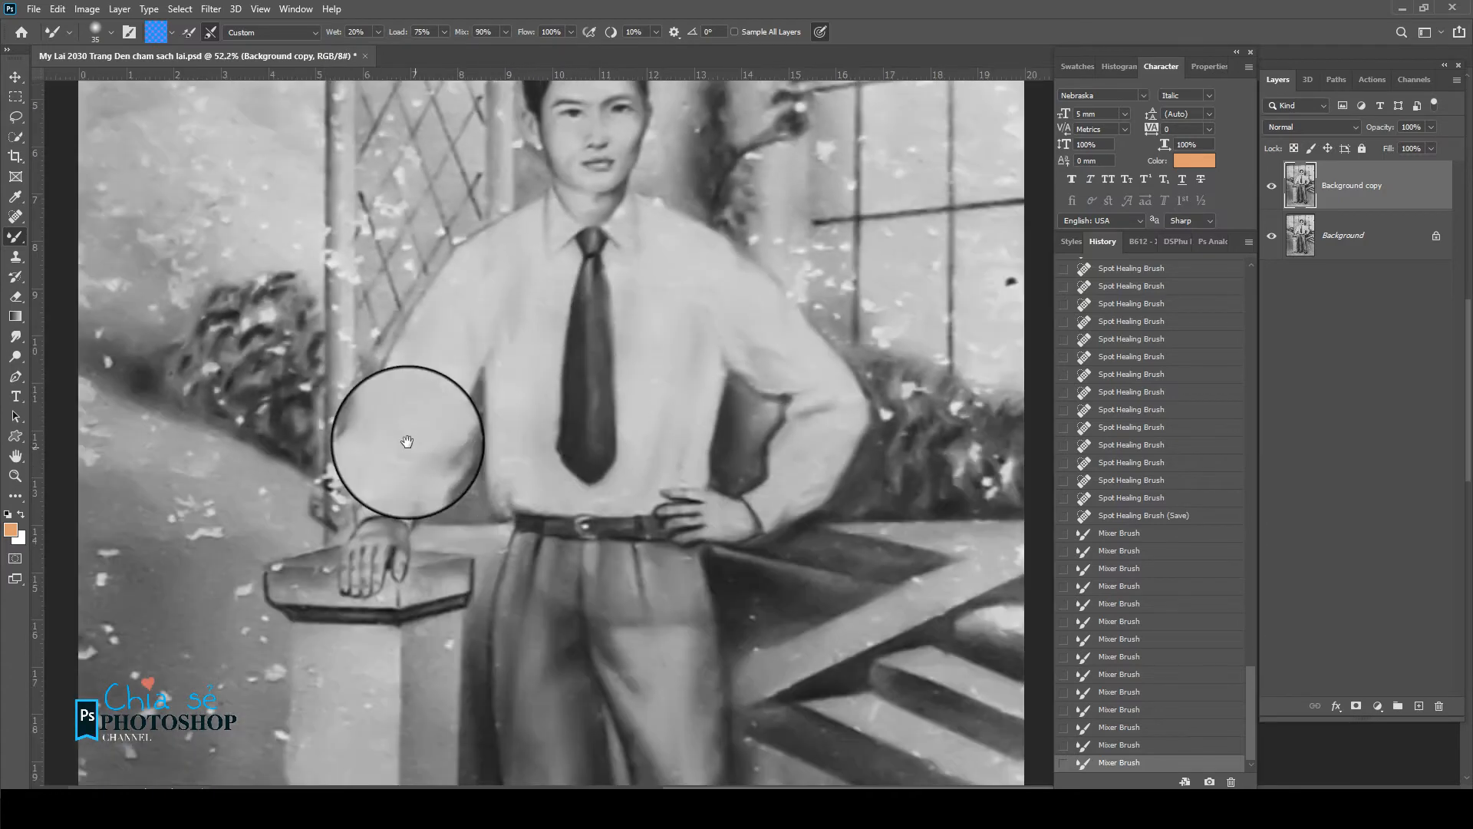
drag(407, 440, 470, 427)
scroll(464, 426, down, 3)
drag(418, 275, 427, 343)
scroll(426, 344, up, 5)
scroll(415, 309, down, 1)
key(5)
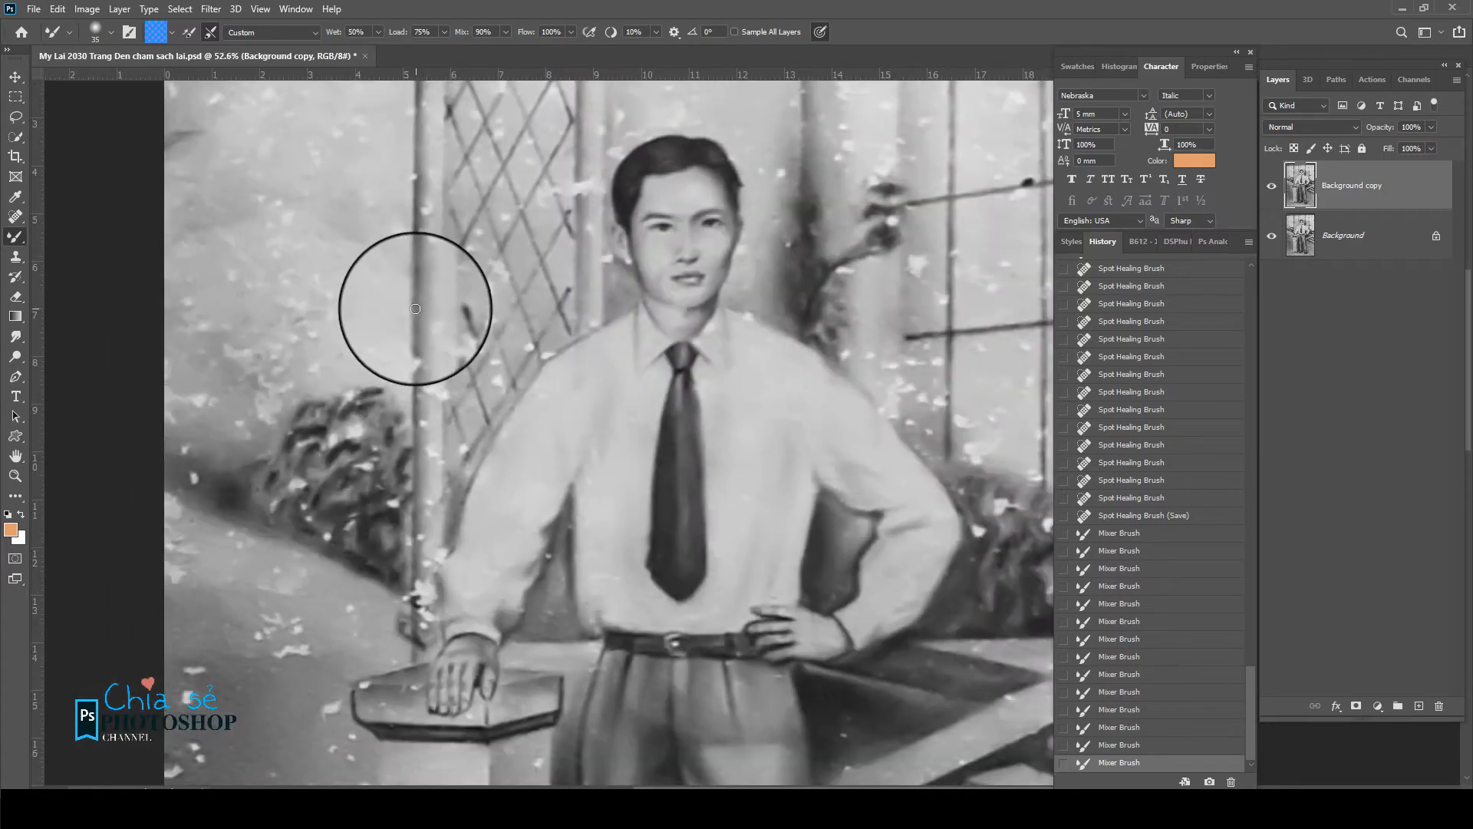
key(bracketright)
key(bracketright)
key(bracketright)
drag(424, 221, 427, 269)
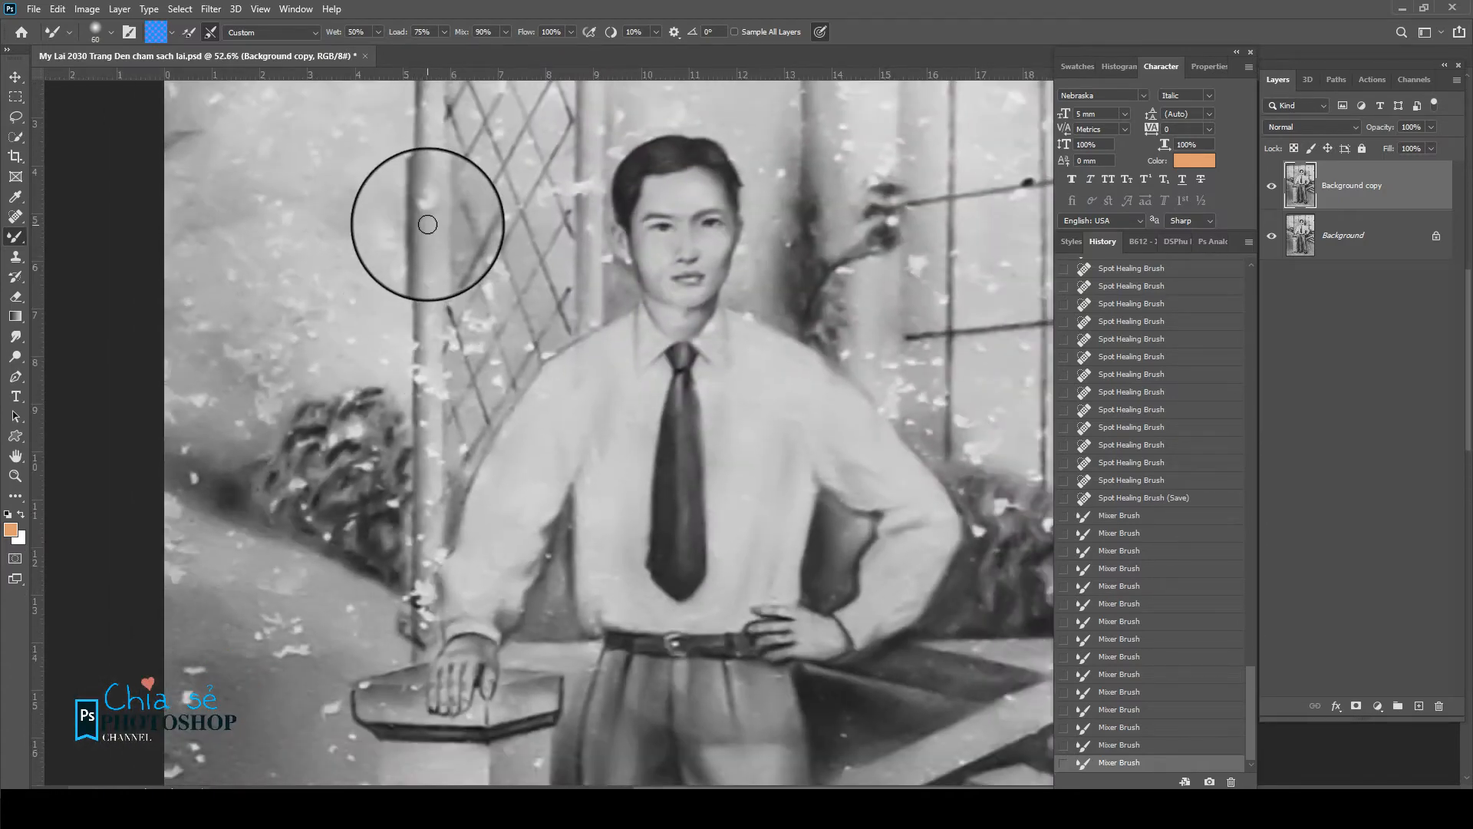
mouse_move(428, 188)
mouse_down()
mouse_move(429, 231)
mouse_move(428, 154)
mouse_move(422, 626)
mouse_move(424, 561)
mouse_up()
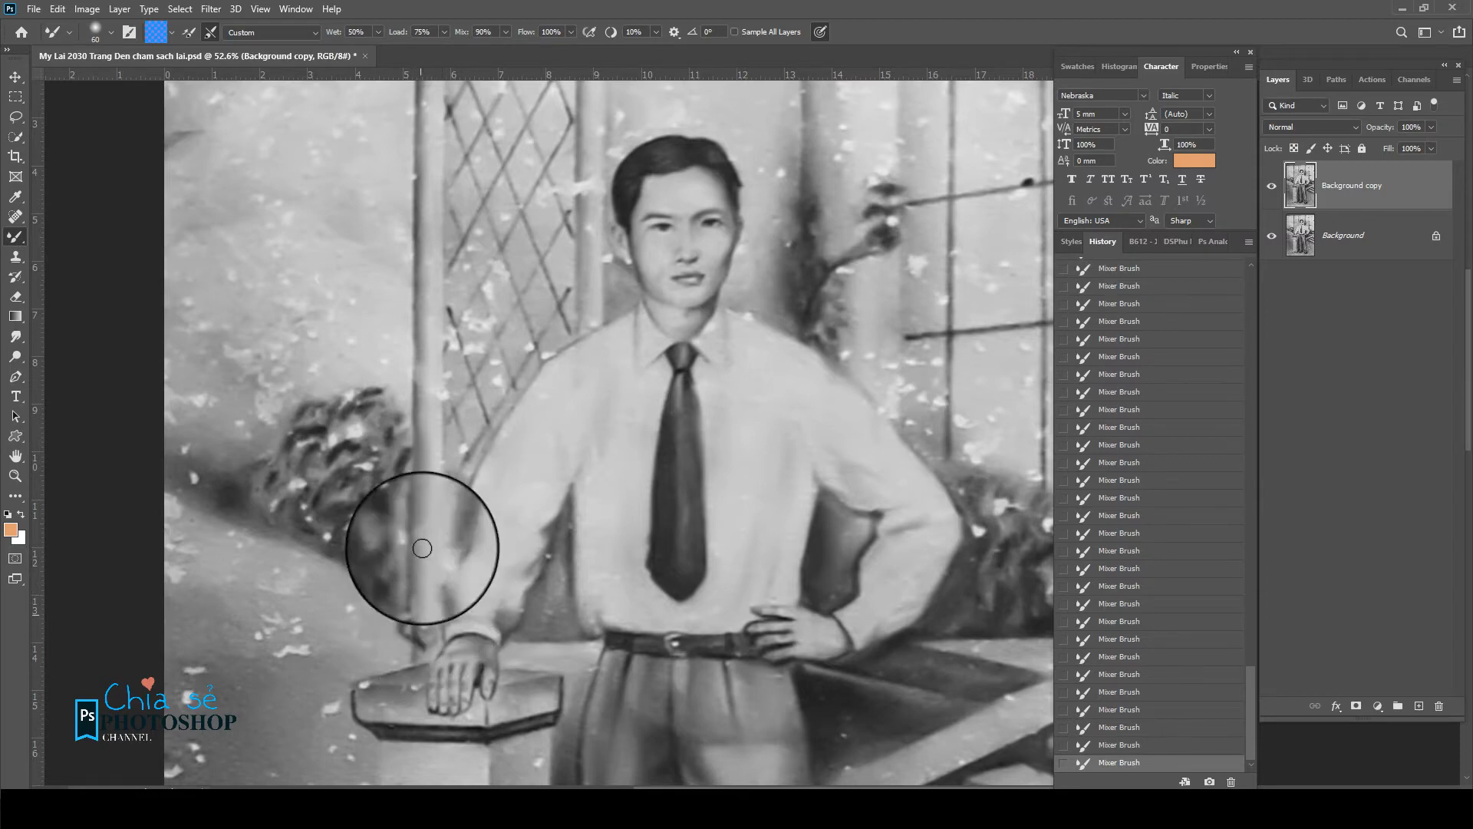
- Smooth the stone pillar's faces down to its base with the Mixer Brush at 125 px
scroll(480, 297, down, 3)
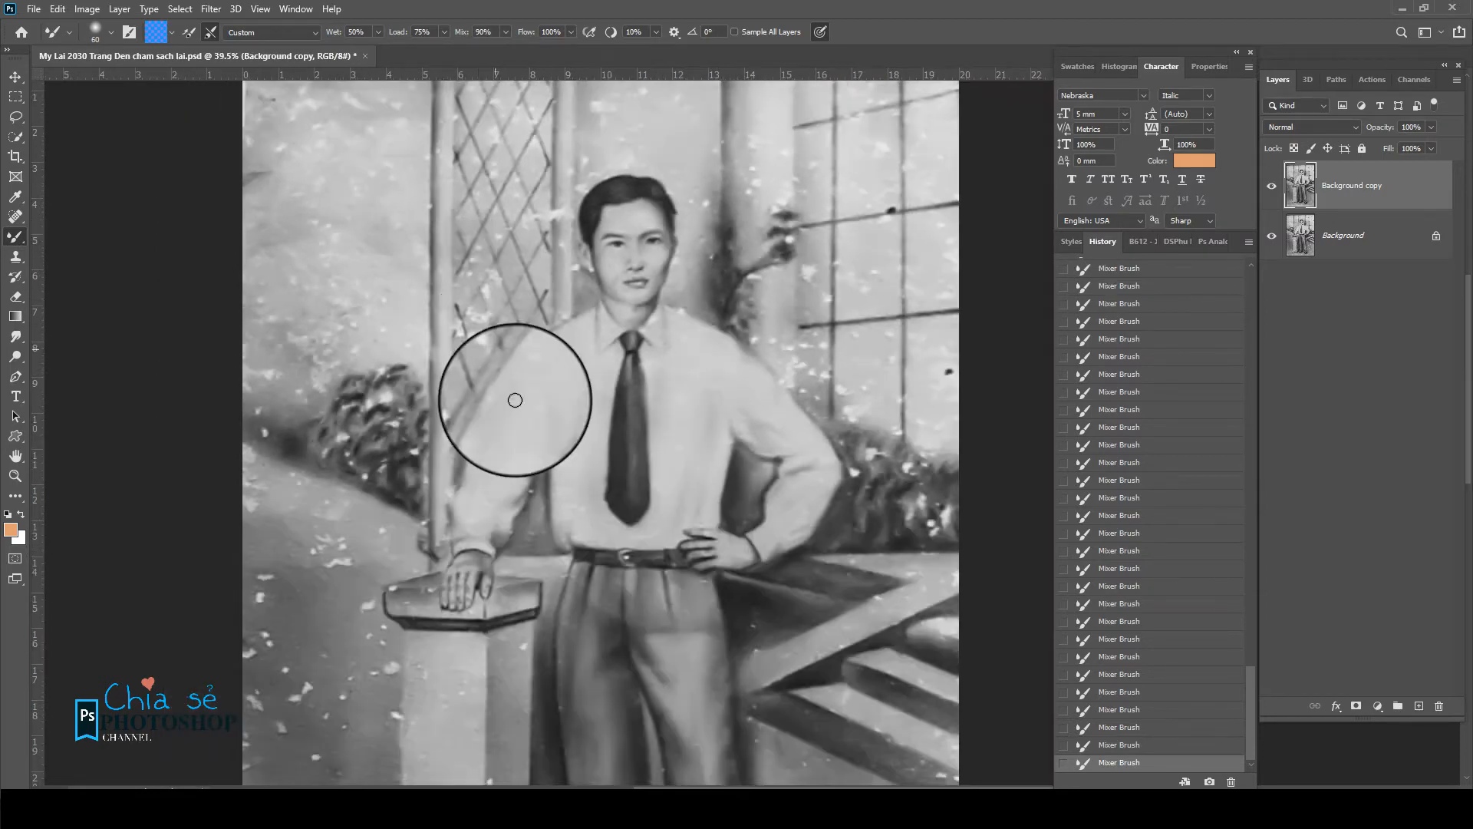
scroll(515, 400, down, 3)
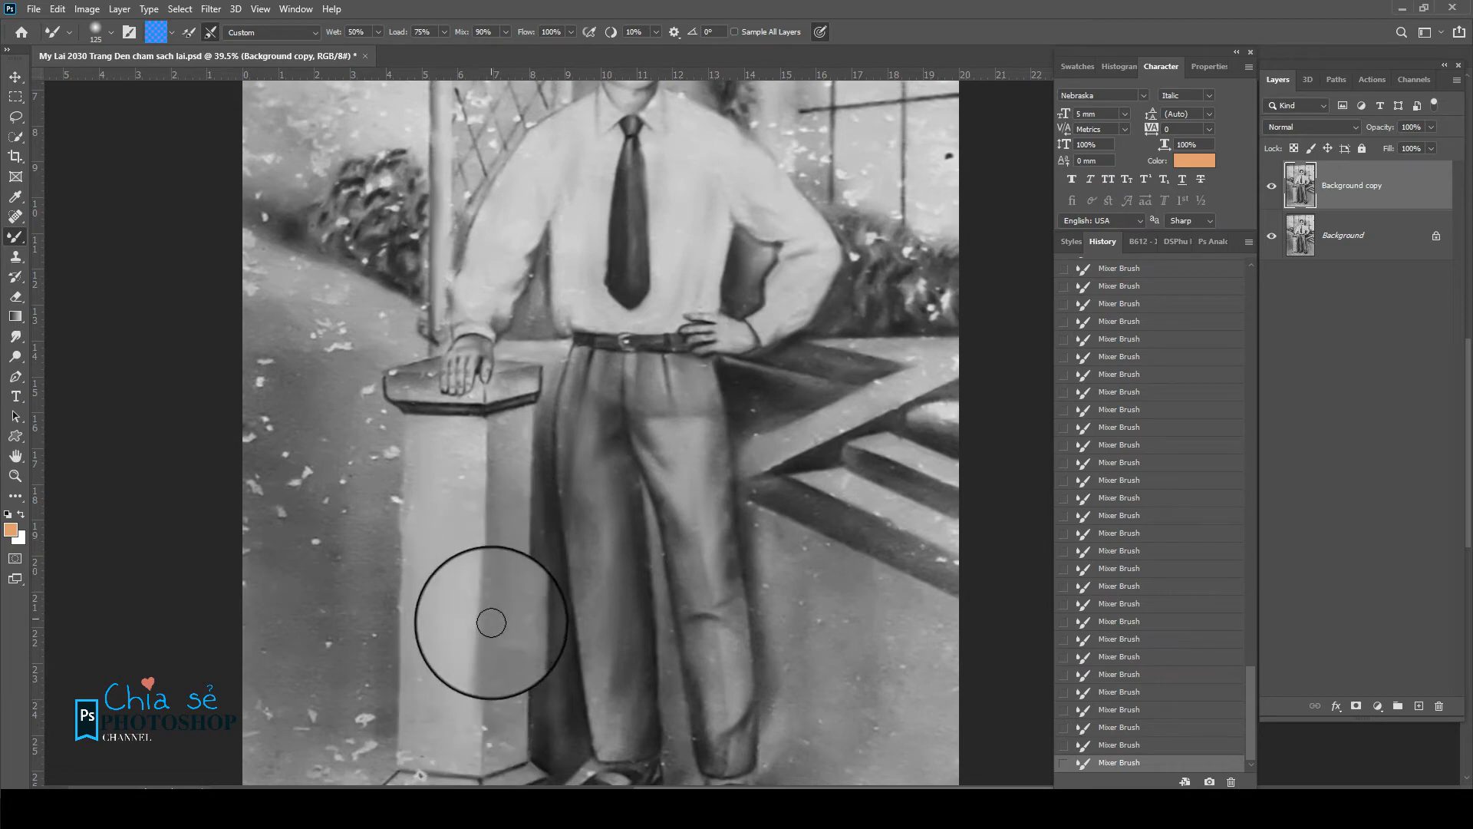
key(ctrl+shift+z)
key(ctrl+shift+z)
drag(483, 690, 497, 585)
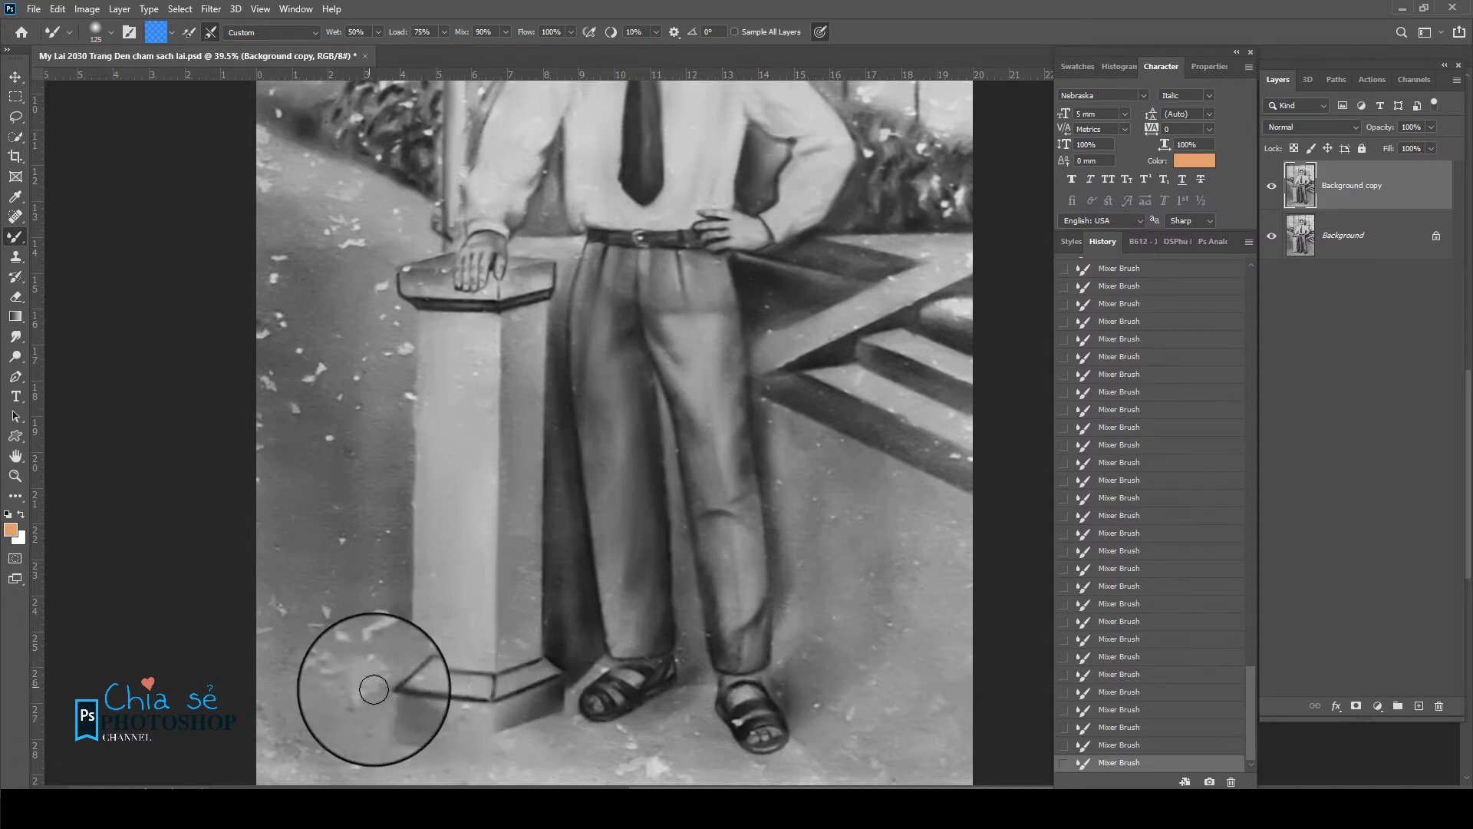
- Smooth the ground around the man's sandals with the Mixer Brush, enlarging the brush to 200 px
scroll(493, 737, down, 3)
key(])
key(])
key(])
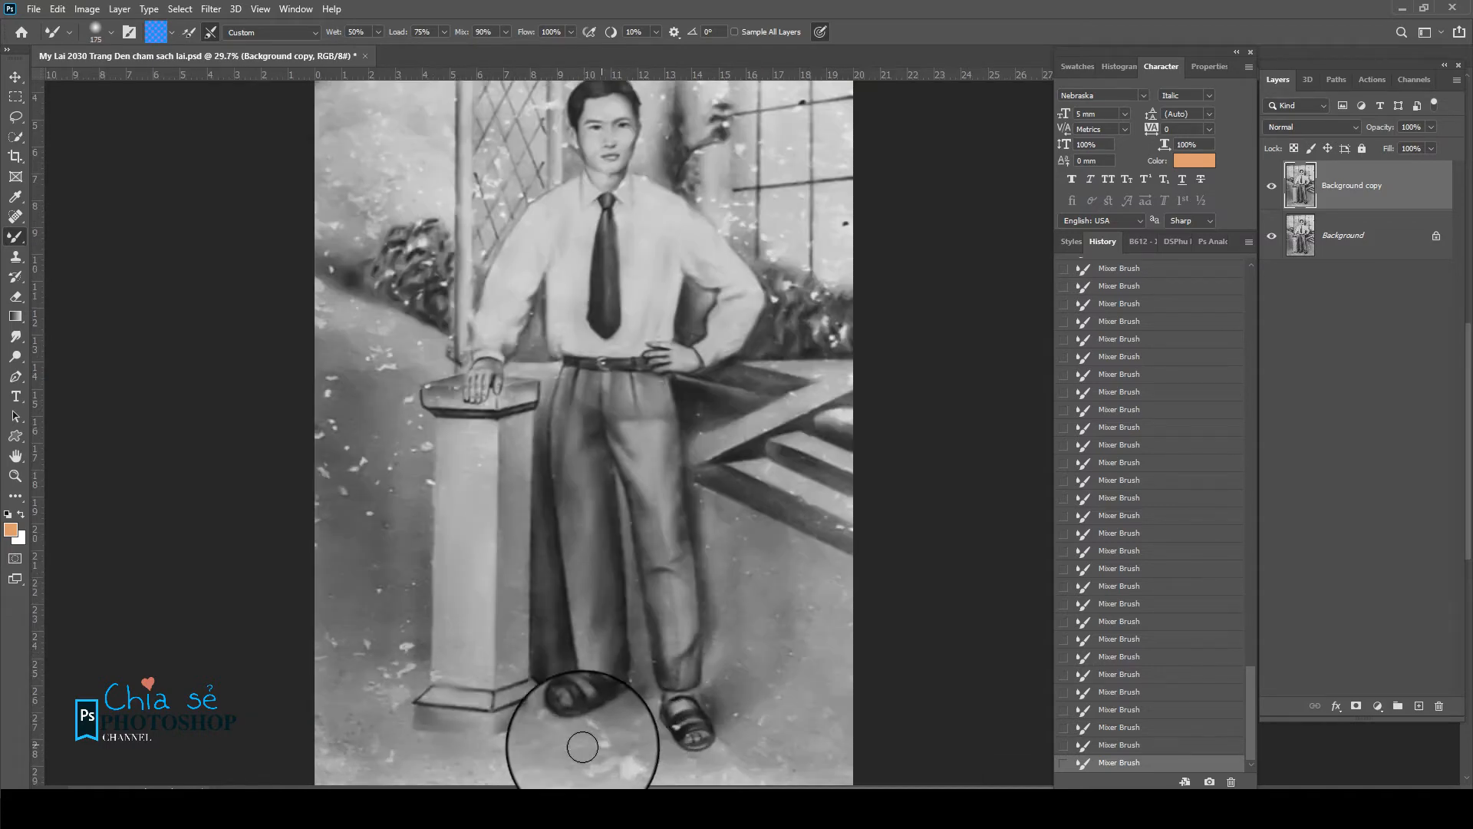
- Blend away the white specks on the ground beside the pillar's lower part with the Mixer Brush at 125 px
key([)
key([)
key([)
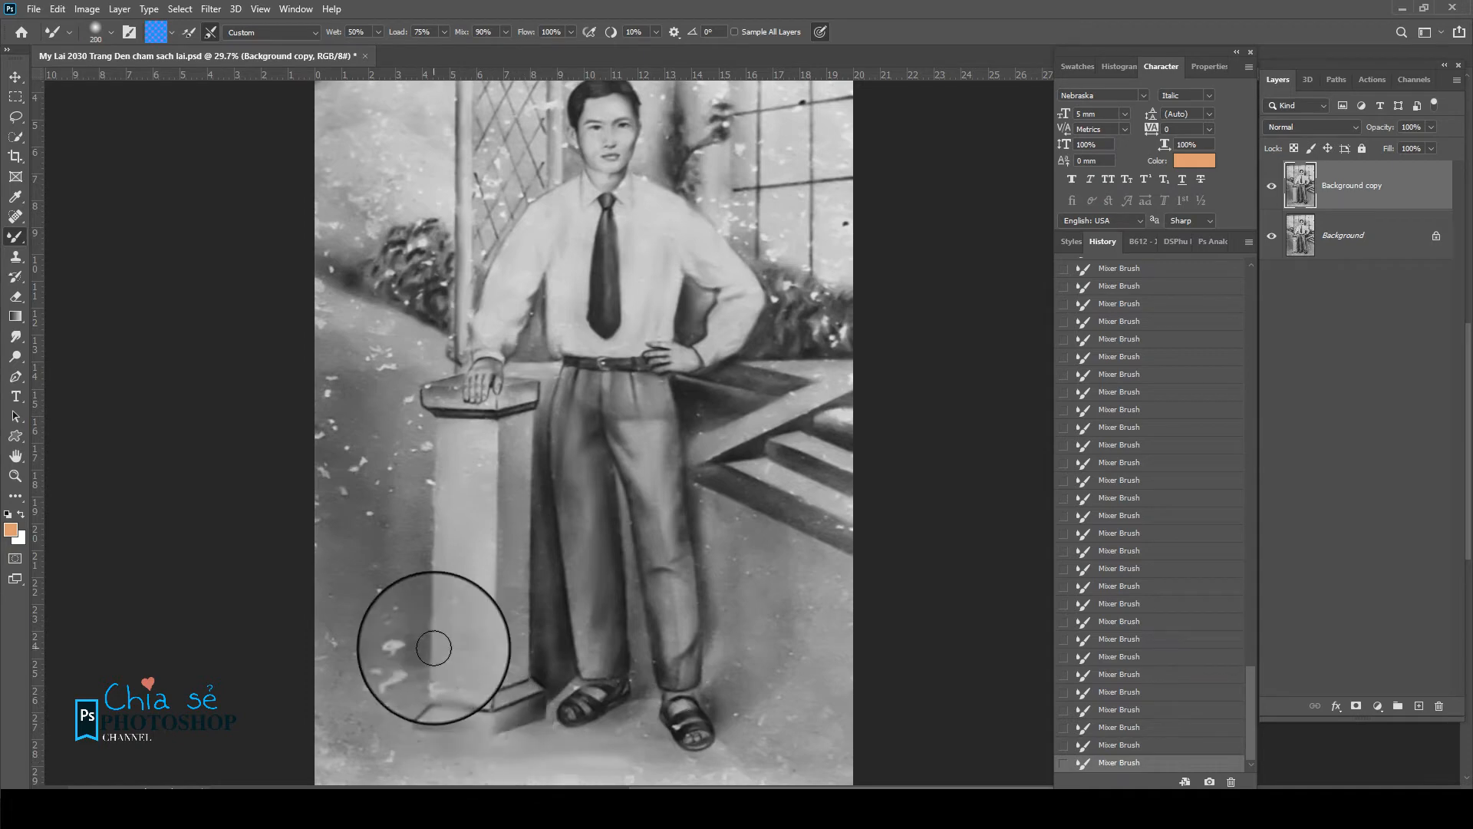
mouse_move(402, 610)
mouse_down()
mouse_move(404, 642)
mouse_move(429, 663)
mouse_up()
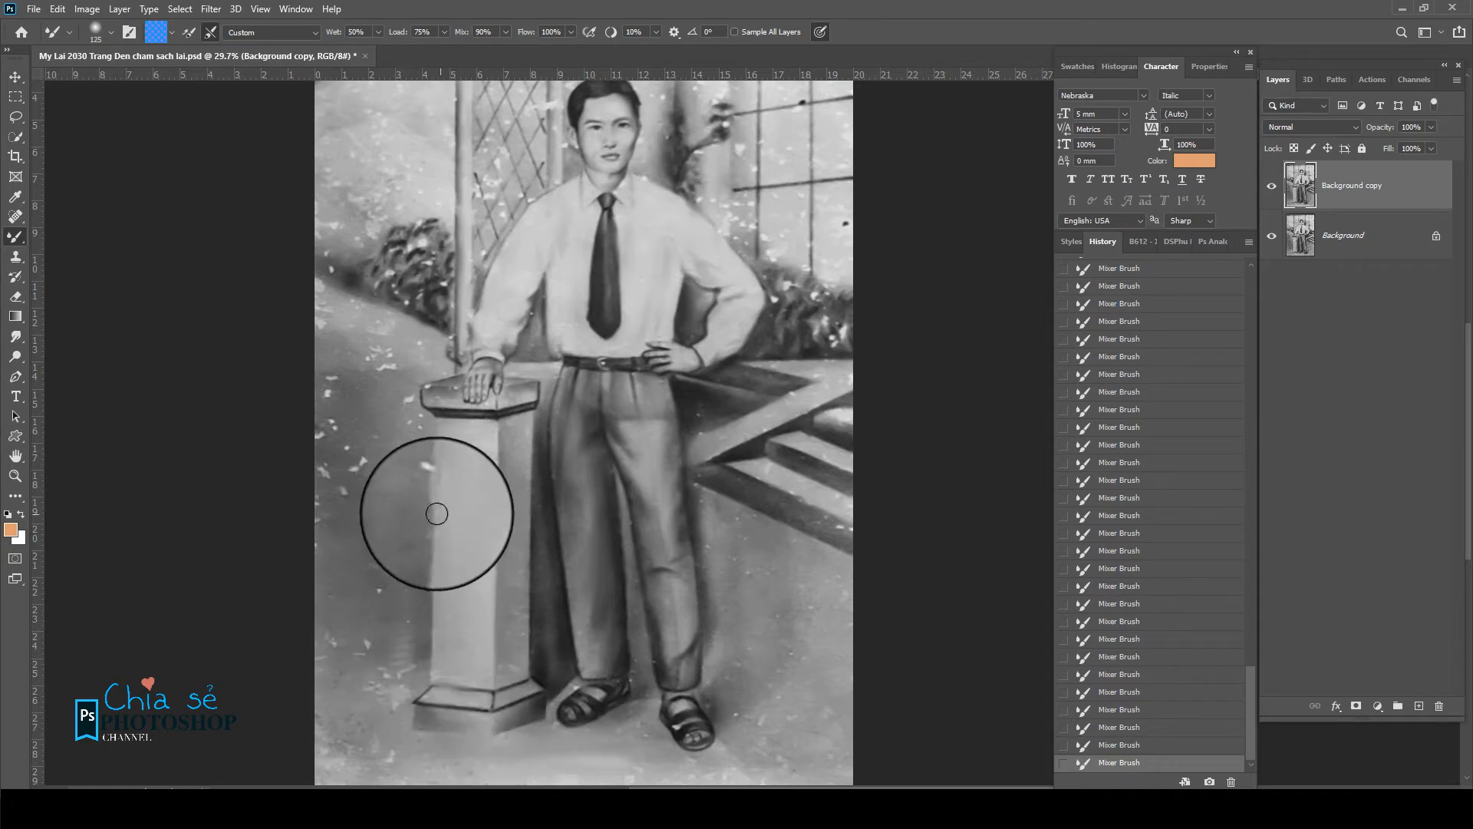
key(])
key(])
key(])
scroll(391, 451, down, 2)
drag(491, 499, 693, 532)
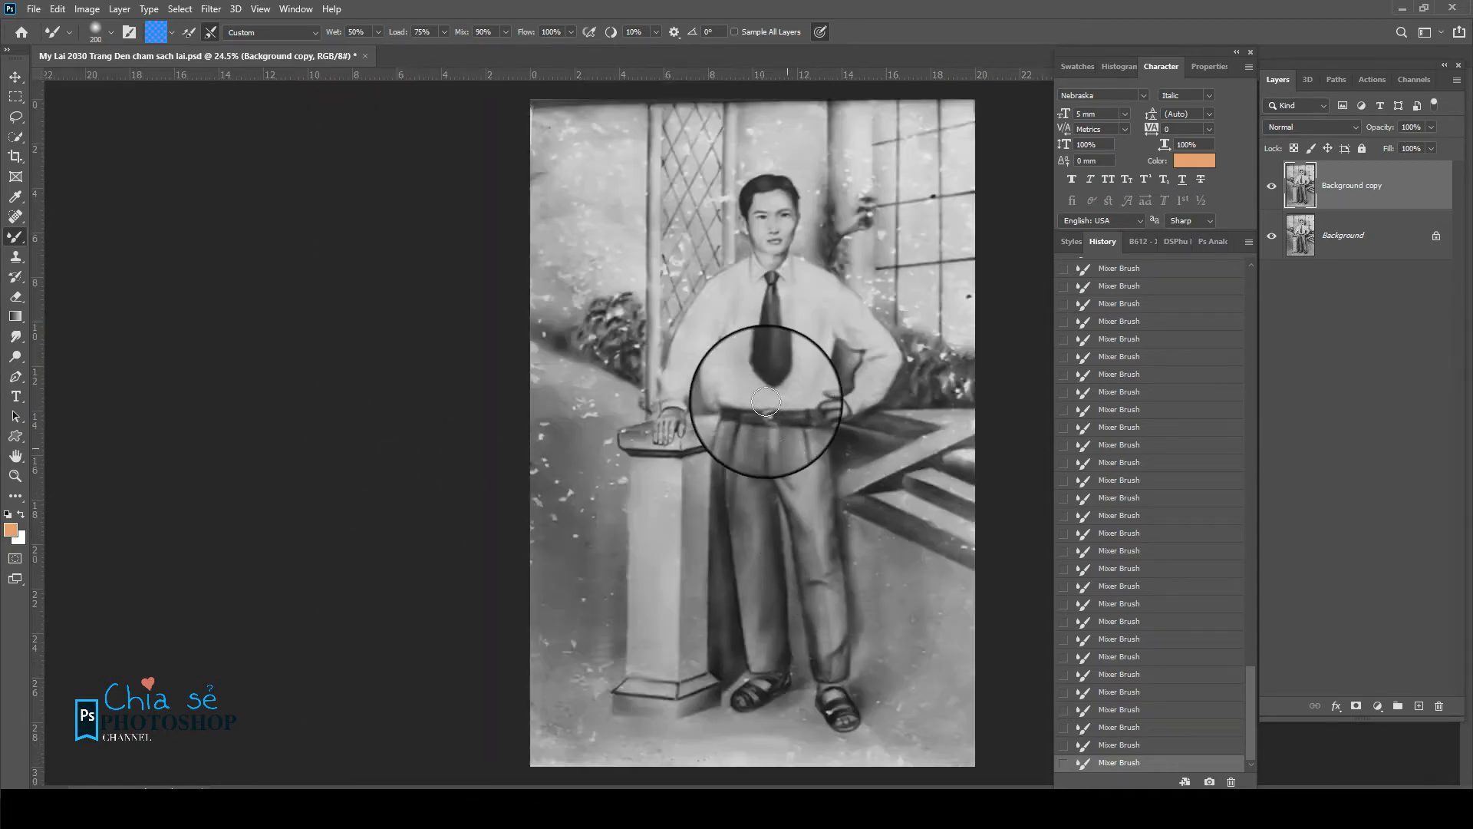
- Smooth the window post between the lattice and the man's head with a smaller Mixer Brush
scroll(766, 150, up, 6)
key([)
key([)
key([)
key([)
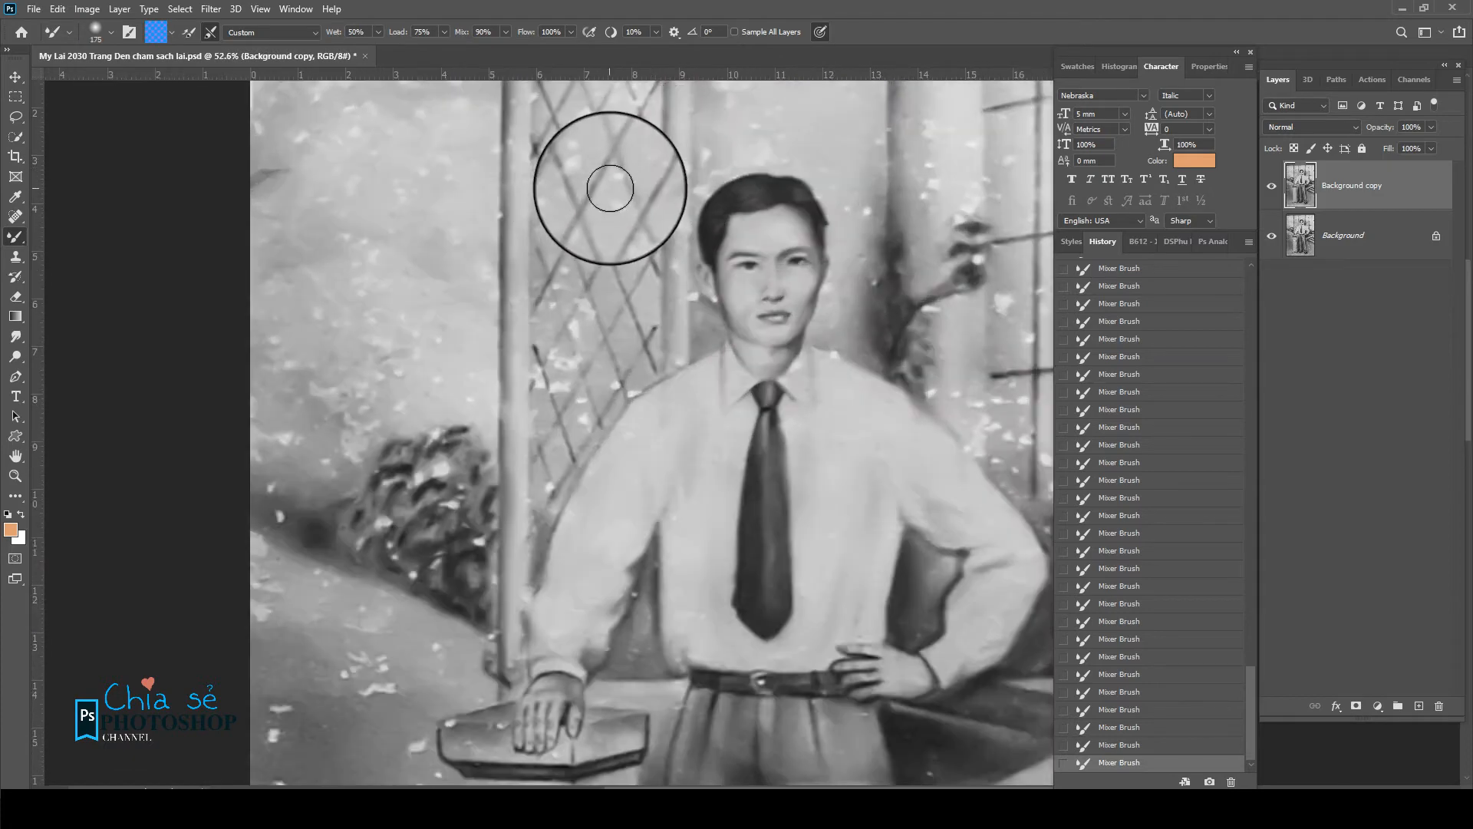
mouse_move(670, 192)
mouse_down()
mouse_move(681, 316)
mouse_move(675, 280)
mouse_up()
key([)
key([)
drag(676, 183, 682, 294)
- Smooth the wall above and around the man's head with the Mixer Brush at 50 to 80 px
mouse_move(728, 171)
mouse_down()
mouse_move(710, 288)
mouse_move(753, 203)
mouse_up()
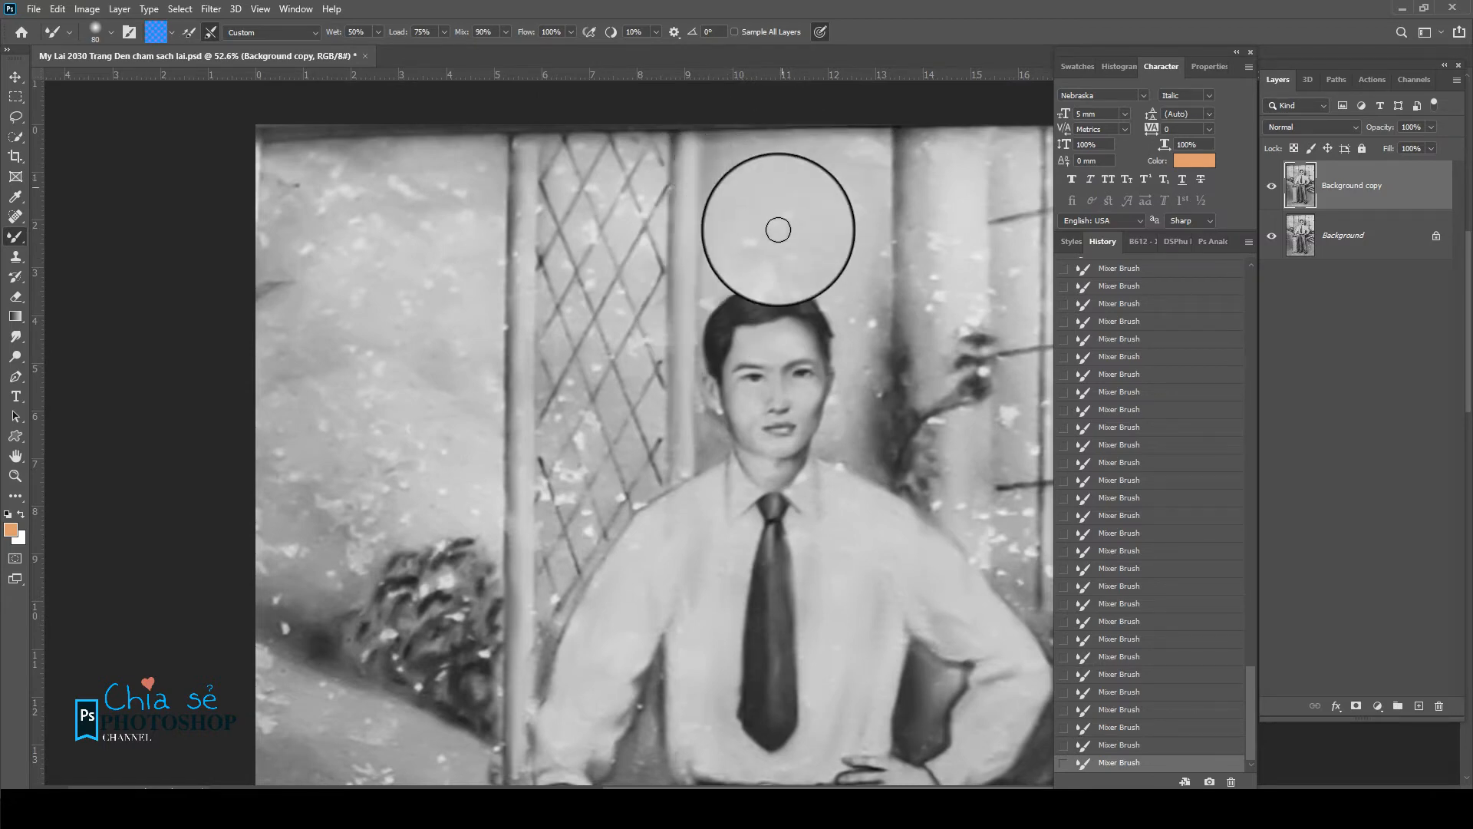
scroll(771, 246, up, 2)
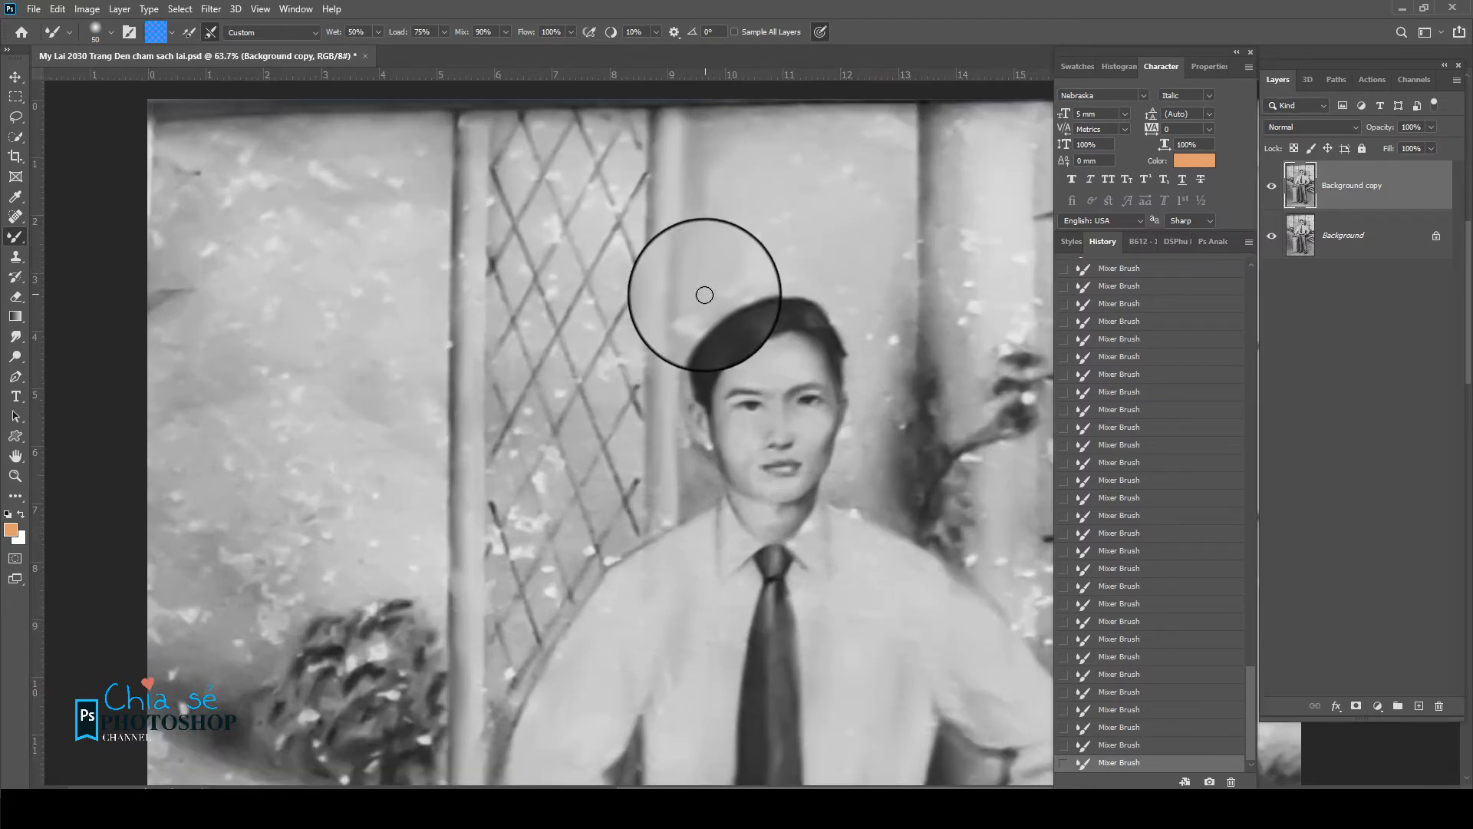
mouse_move(692, 317)
mouse_down()
mouse_move(818, 307)
mouse_move(869, 349)
mouse_up()
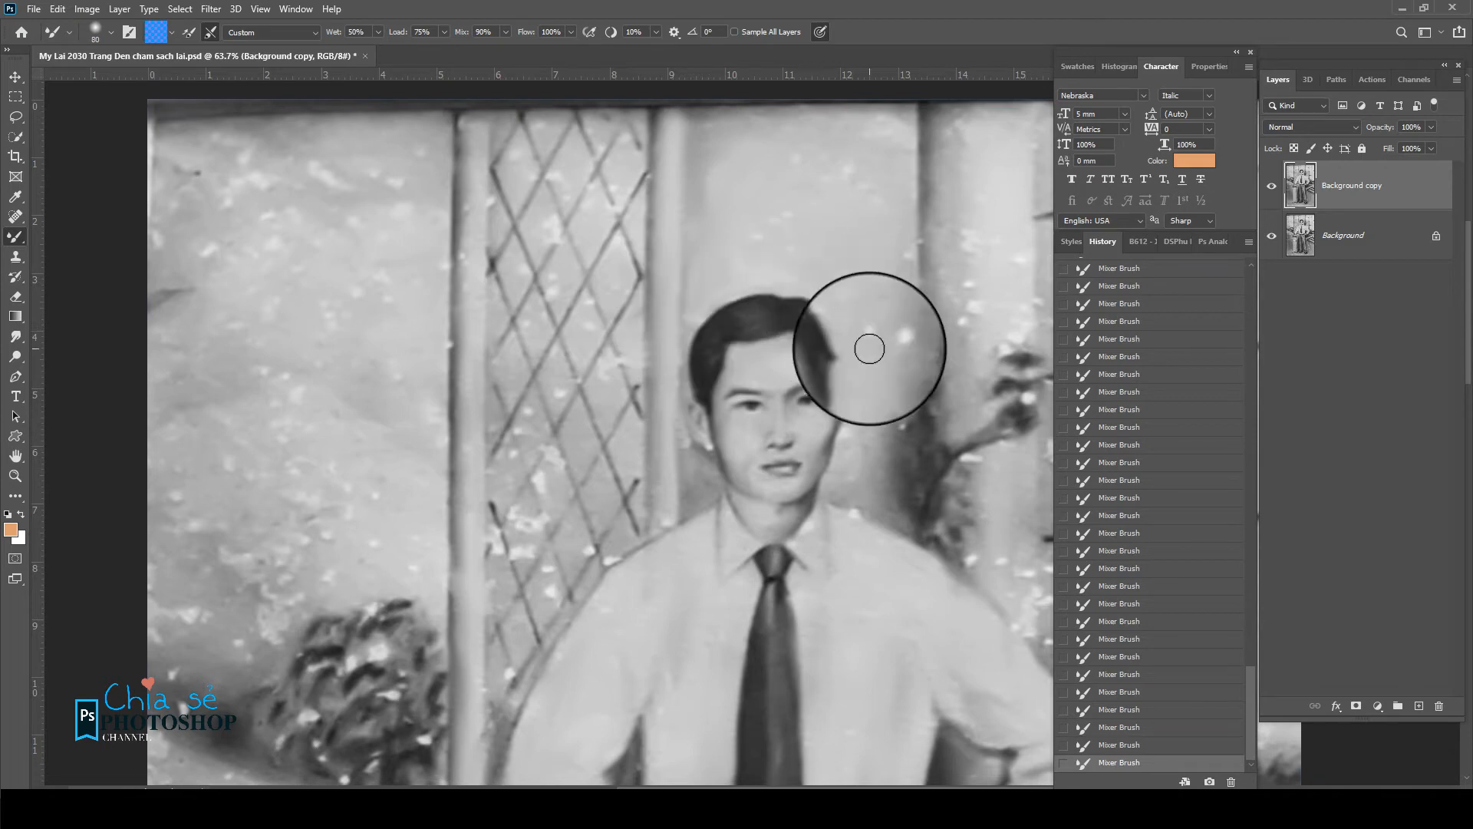
mouse_move(873, 507)
mouse_down()
mouse_move(850, 476)
mouse_move(859, 433)
mouse_move(907, 417)
mouse_move(925, 211)
mouse_move(764, 263)
mouse_move(808, 286)
mouse_move(808, 210)
mouse_move(836, 338)
mouse_move(849, 313)
mouse_move(810, 237)
mouse_up()
- Smooth the column and window area between the potted branch and the bent-arm shoulder with the Mixer Brush at 80 to 100 px
scroll(765, 263, down, 2)
key(])
key(])
key([)
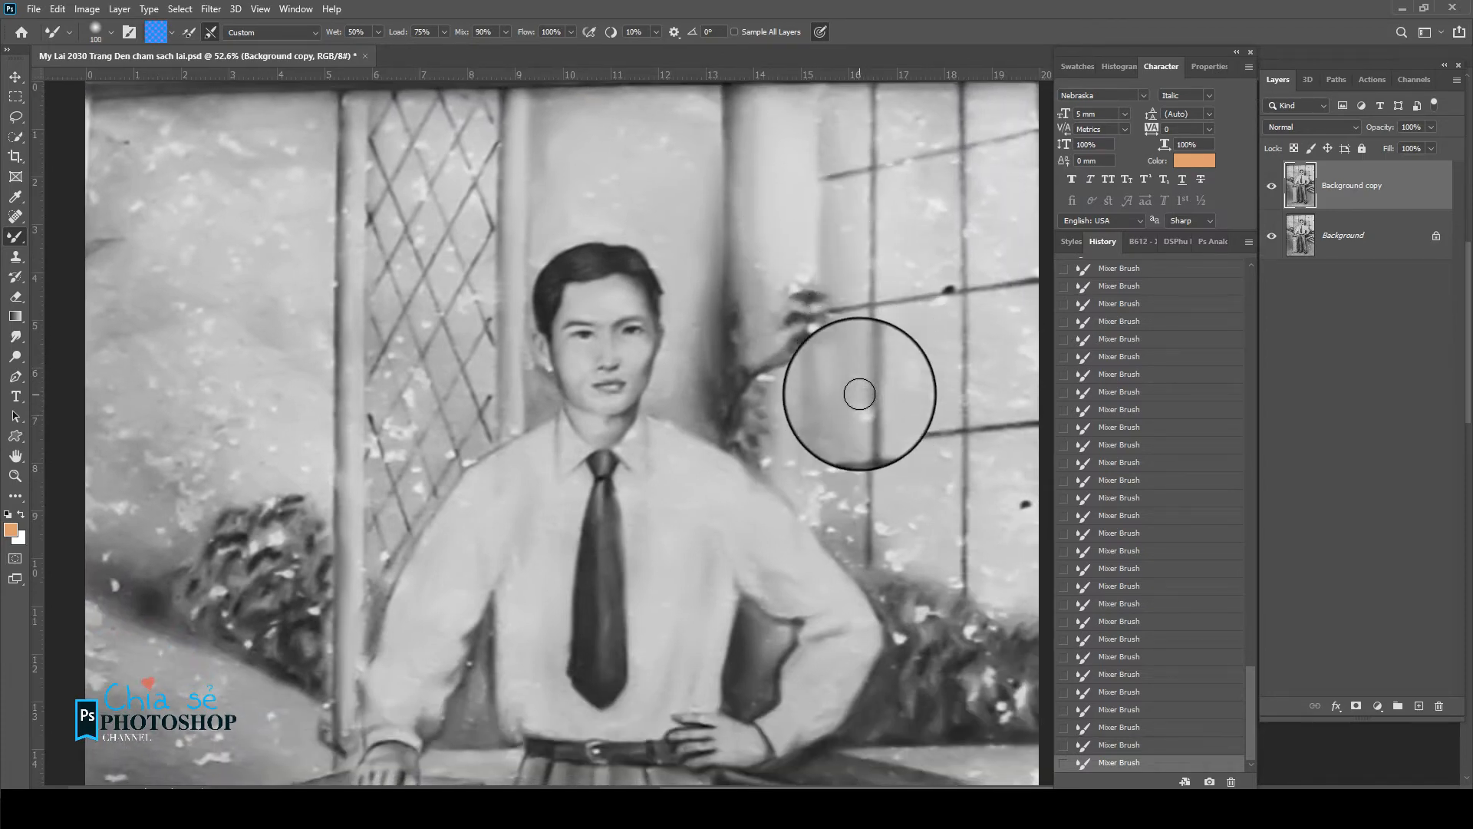
key([)
key([)
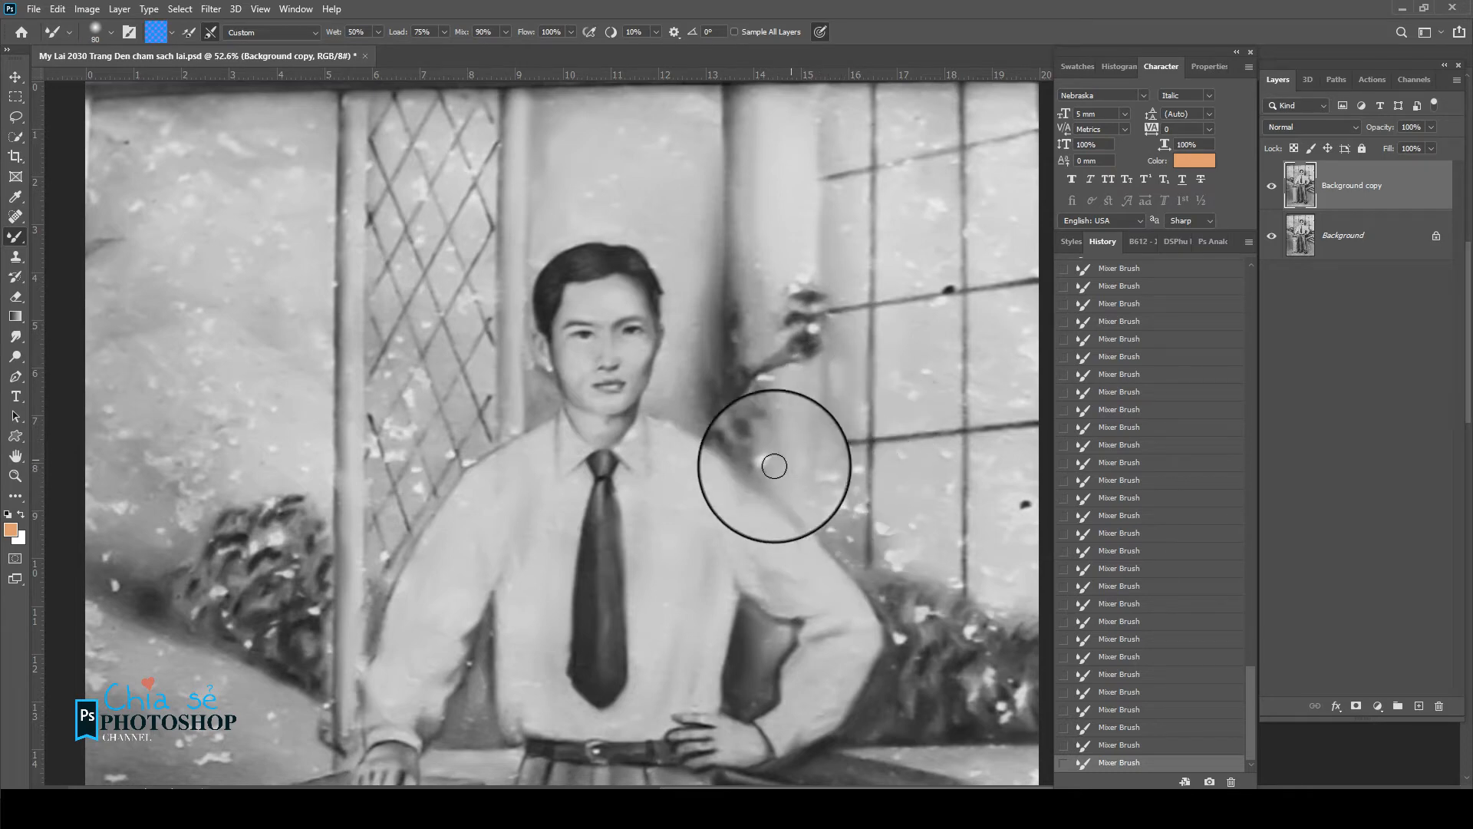
mouse_move(775, 466)
mouse_down()
mouse_move(776, 378)
mouse_move(842, 509)
mouse_move(864, 509)
mouse_move(858, 461)
mouse_up()
mouse_move(817, 515)
mouse_down()
mouse_move(846, 541)
mouse_move(809, 444)
mouse_move(879, 509)
mouse_move(898, 559)
mouse_up()
- Blend away the specks in the panes of the large window with the Mixer Brush at 90 to 125 px
key(])
scroll(924, 484, down, 2)
key(])
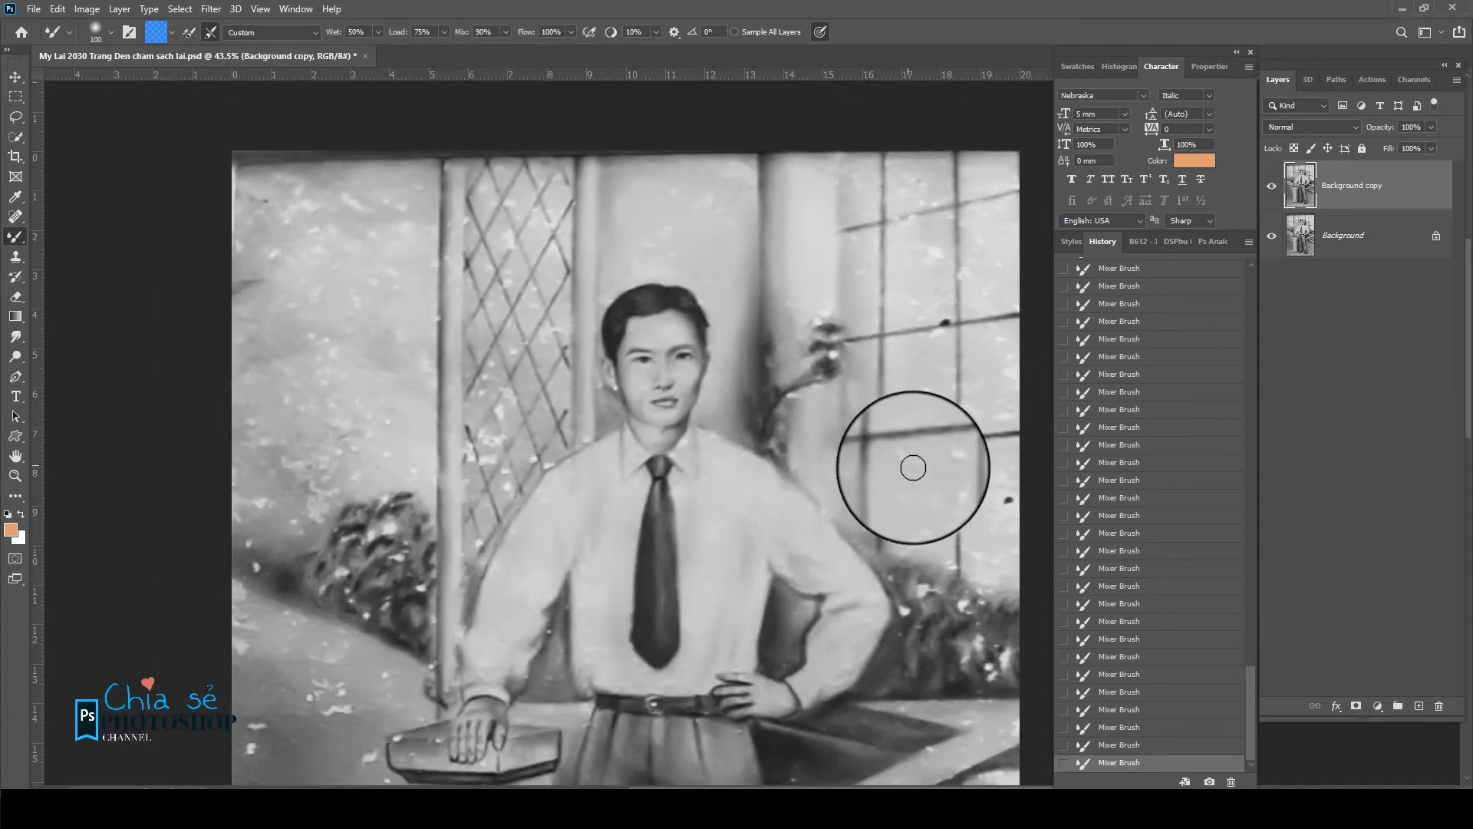
mouse_move(914, 467)
mouse_down()
mouse_move(944, 462)
mouse_move(917, 537)
mouse_move(912, 394)
mouse_up()
key([)
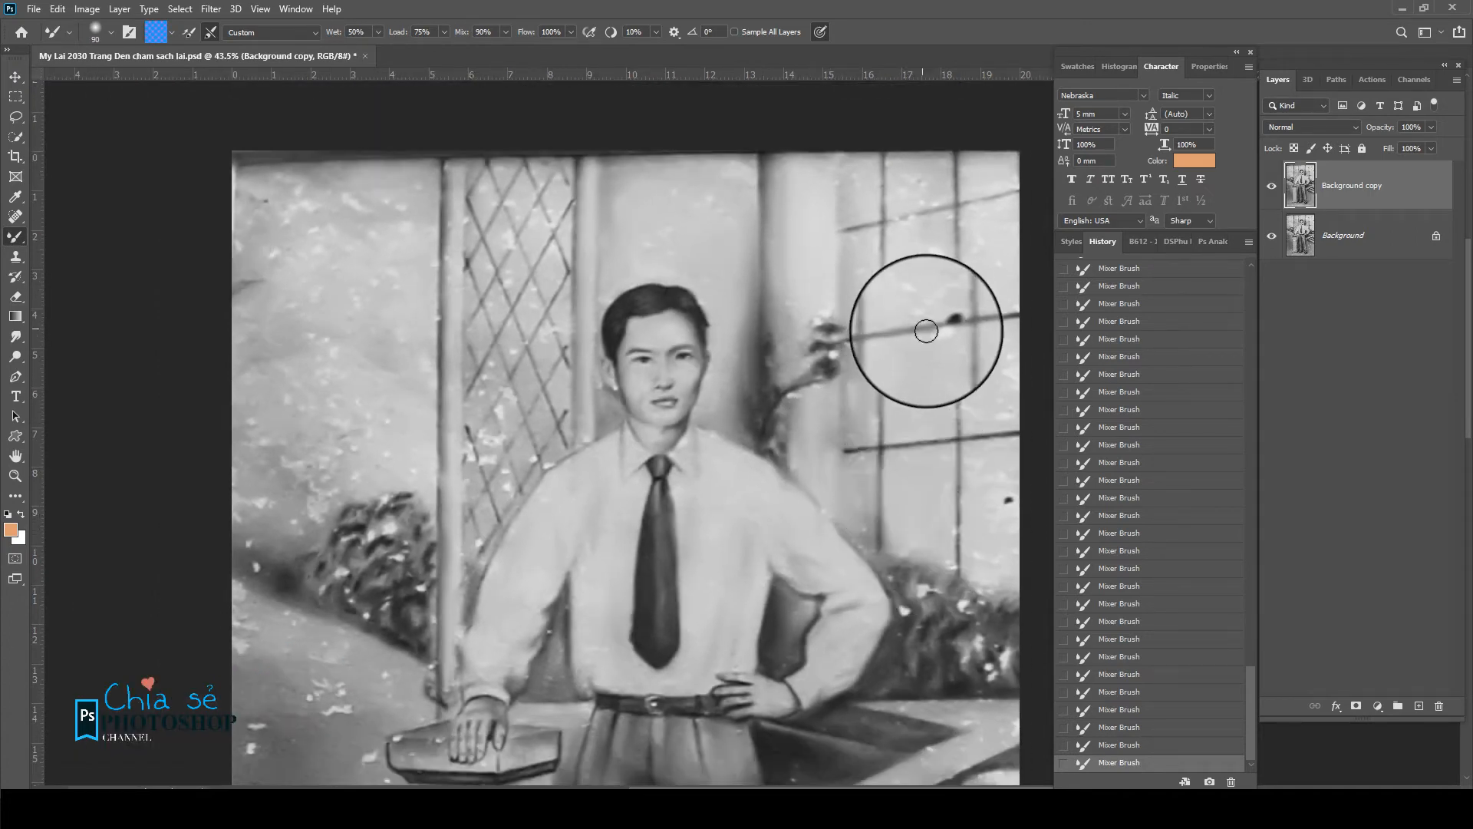
key(])
key(])
mouse_move(934, 256)
mouse_down()
mouse_move(910, 301)
mouse_move(895, 250)
mouse_up()
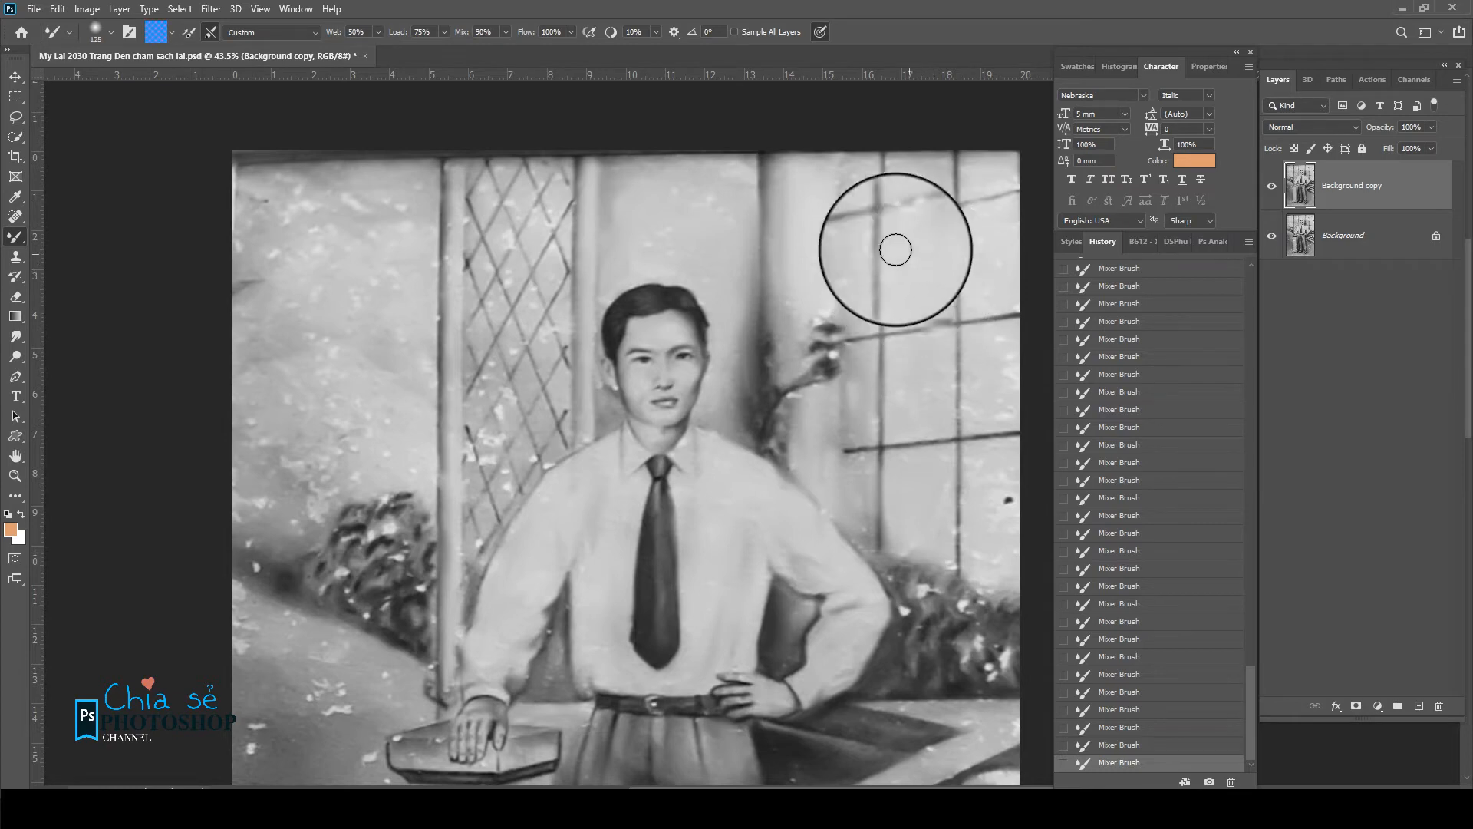
- Smooth the specks out of the lattice window down to the man's shoulder with a 50 px Mixer Brush and save the document
scroll(752, 296, down, 3)
scroll(384, 363, up, 4)
key([)
key([)
key([)
scroll(640, 349, up, 2)
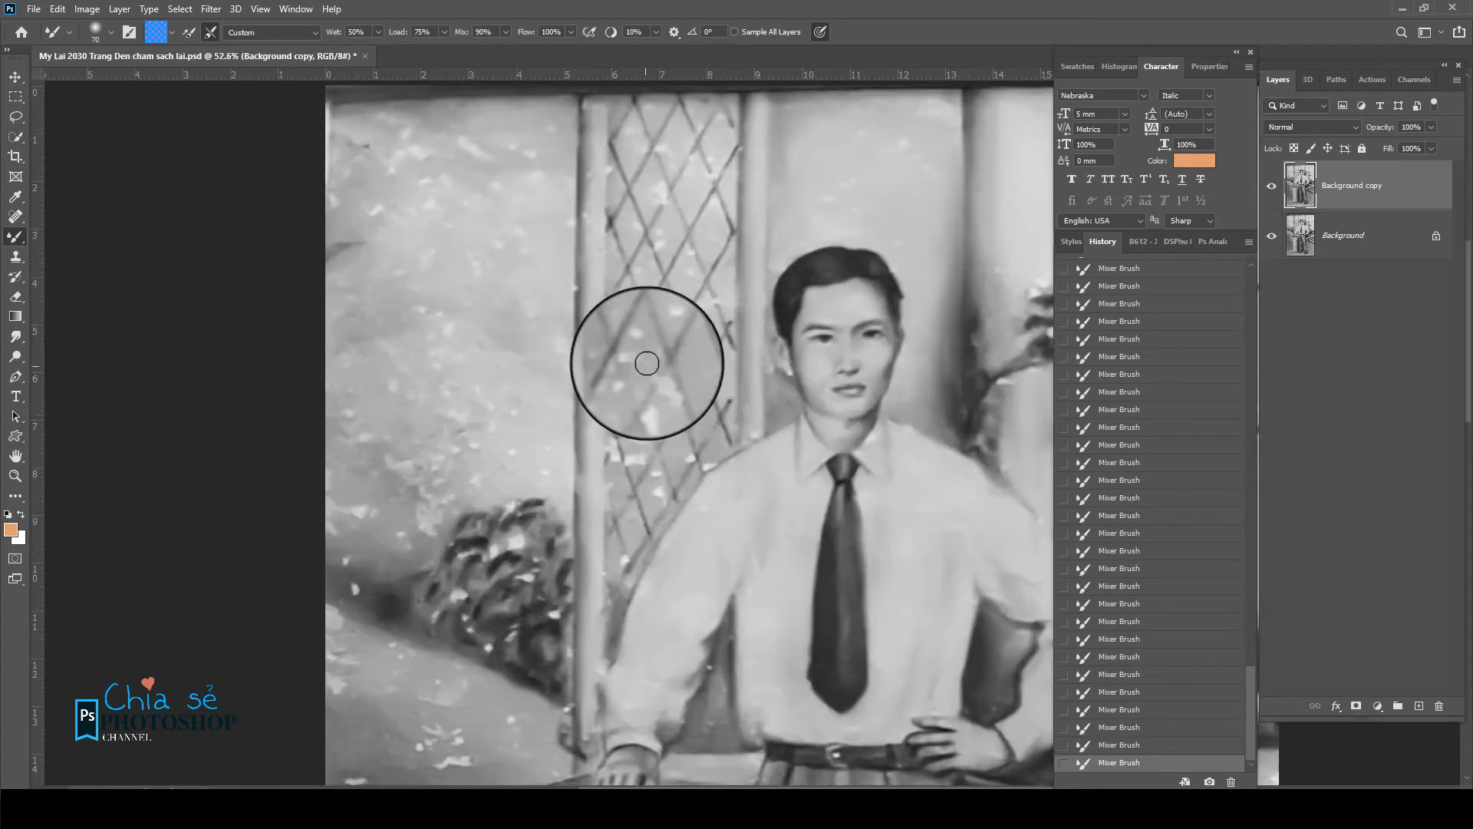
key([)
key([)
key([)
mouse_move(654, 418)
mouse_down()
mouse_move(664, 379)
mouse_move(626, 423)
mouse_move(636, 478)
mouse_move(648, 437)
mouse_move(627, 442)
mouse_move(658, 498)
mouse_up()
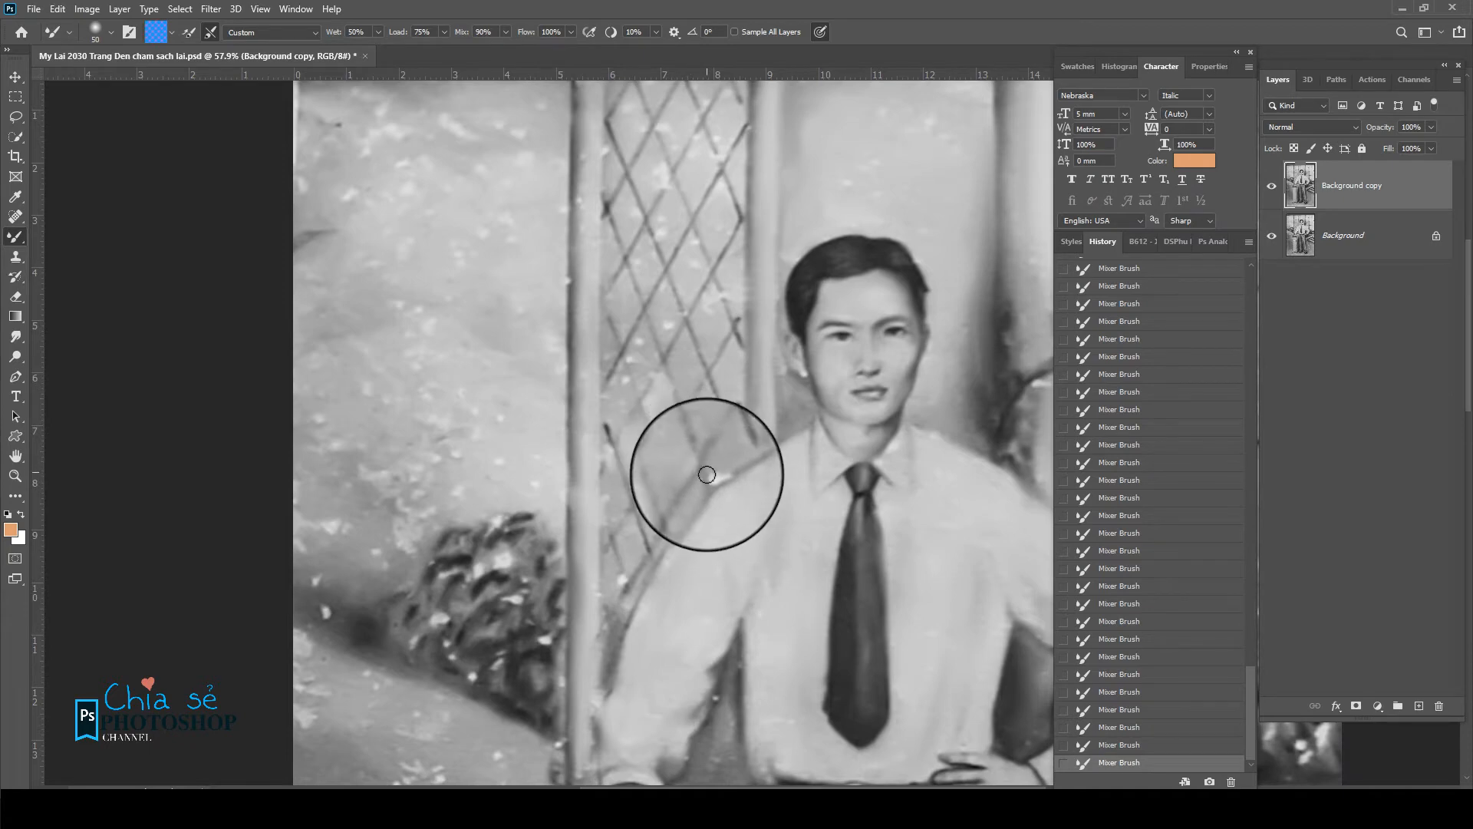
scroll(716, 468, down, 5)
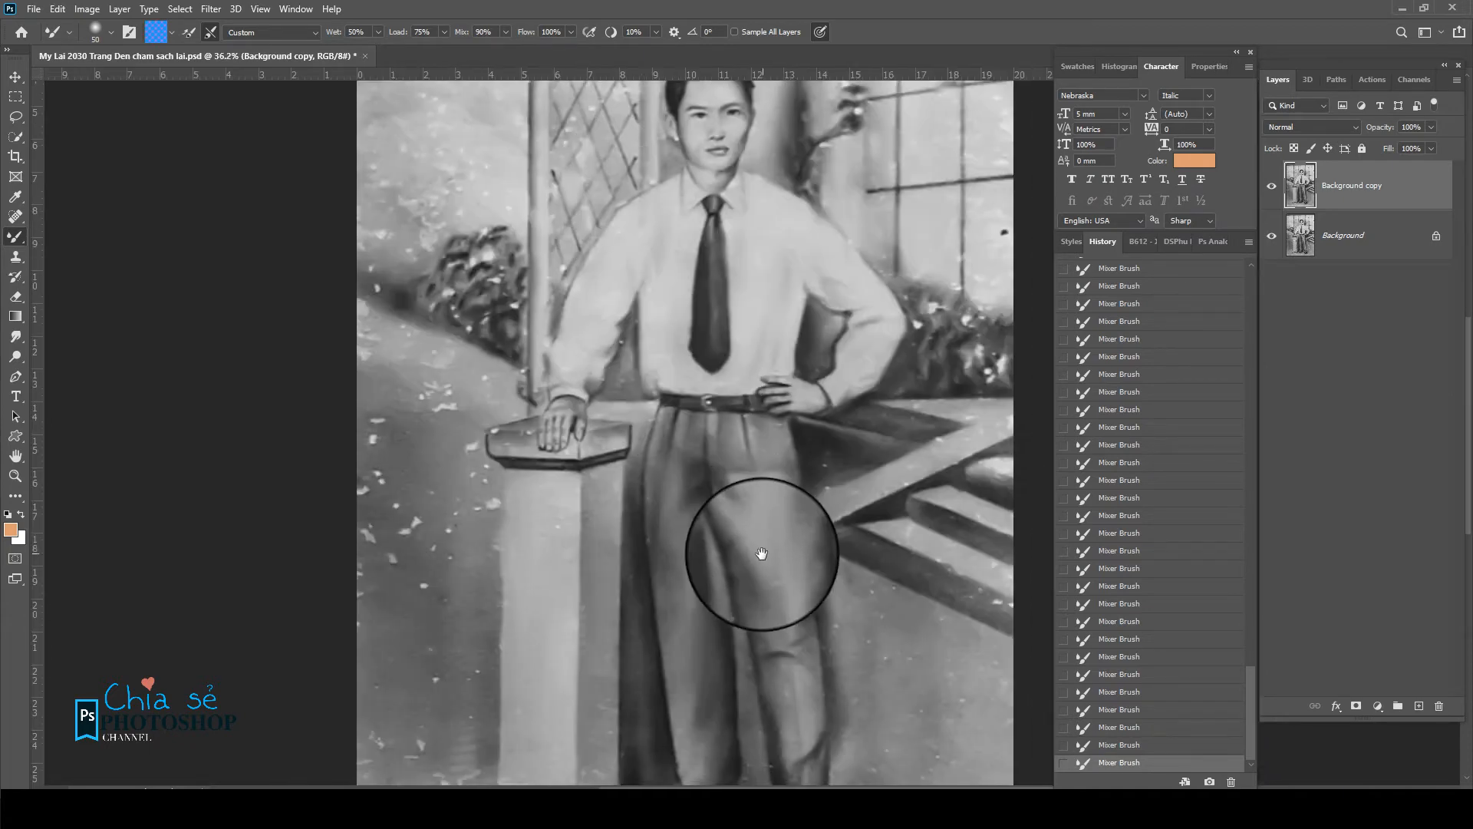
scroll(636, 290, down, 1)
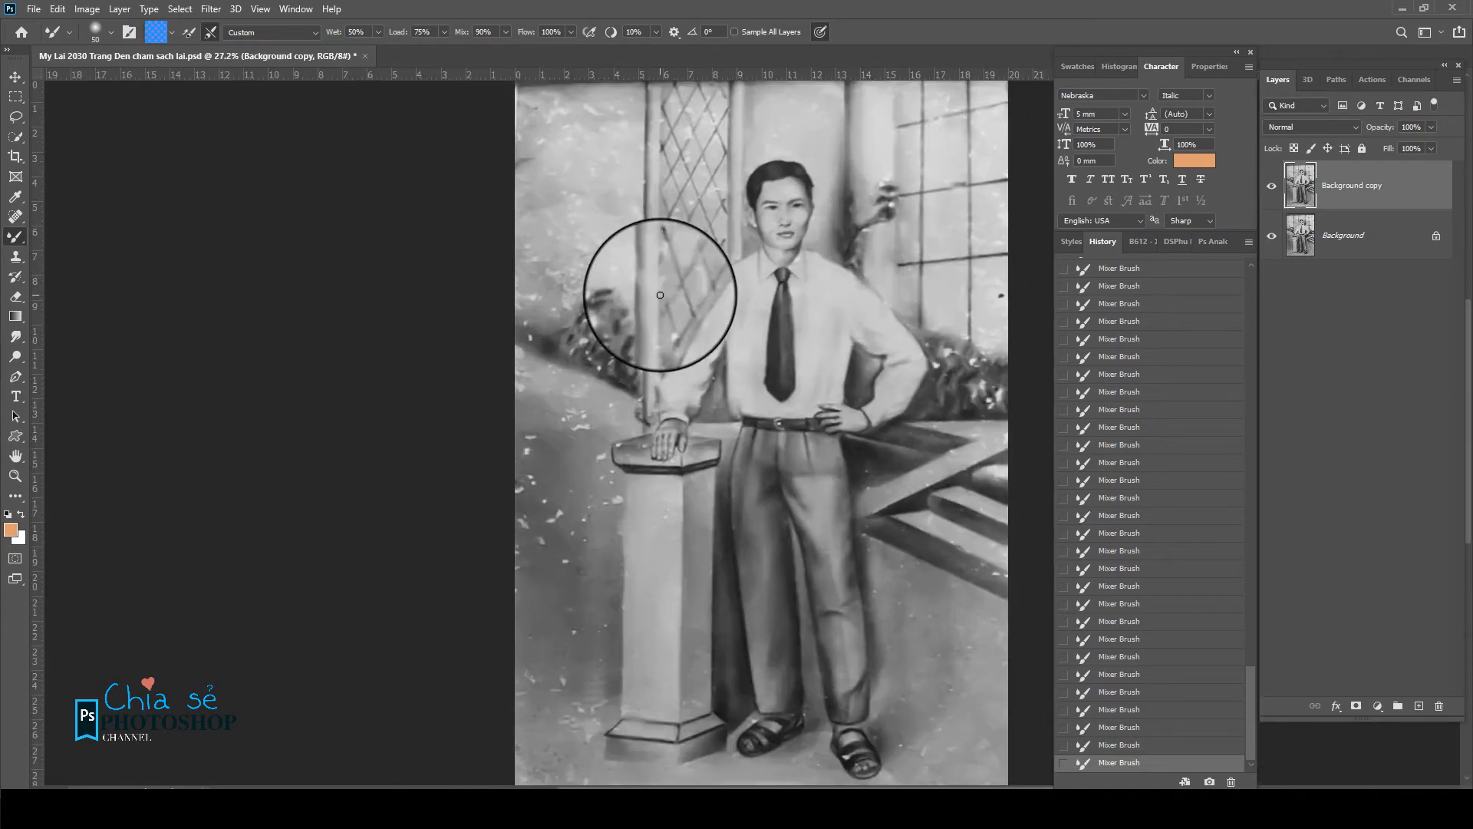
key(ctrl+s)
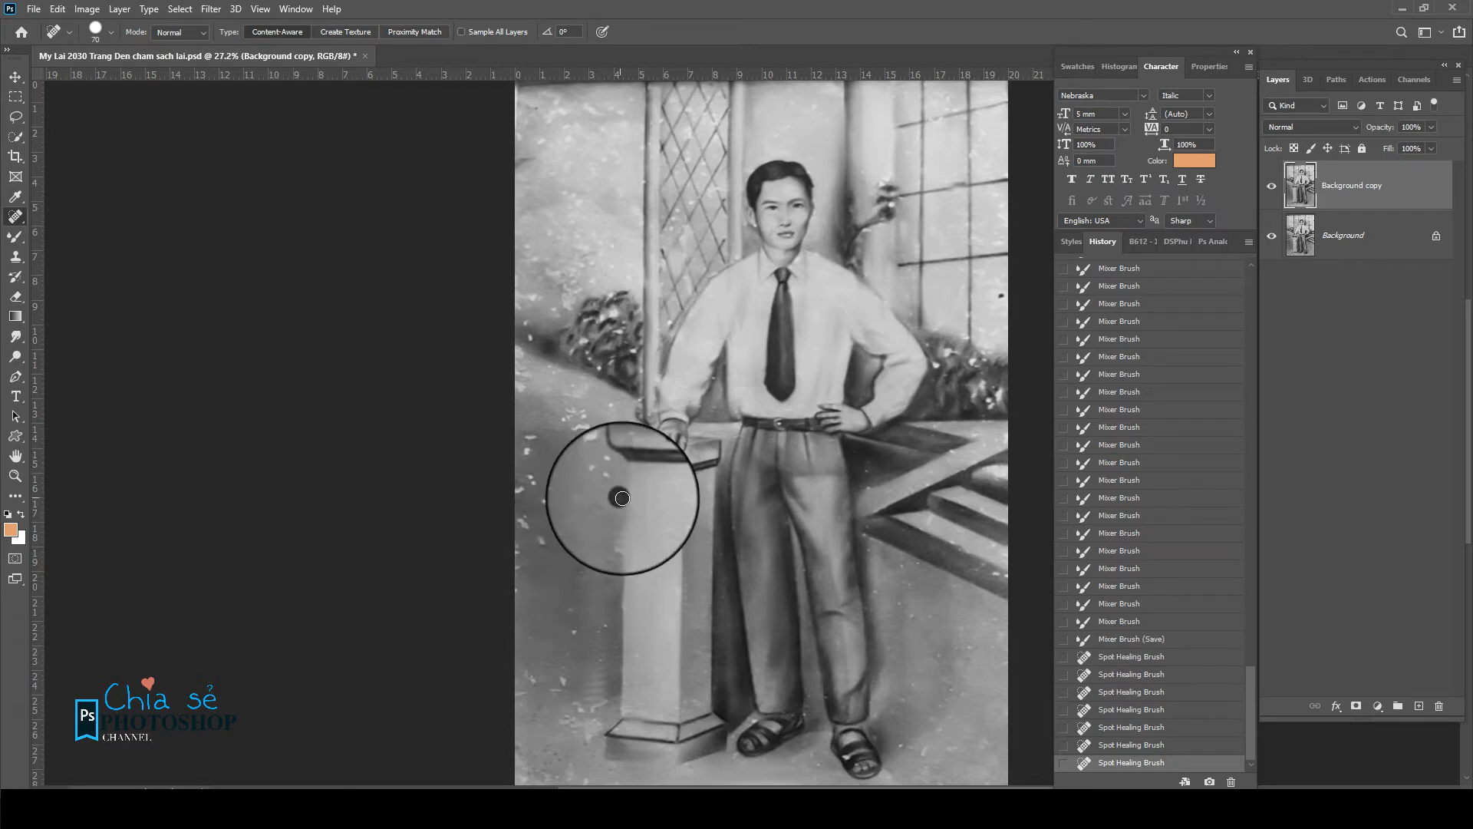
- Remove the white specks from the ground beside the pillar and near the sandals with the Spot Healing Brush at 70 px
click(602, 478)
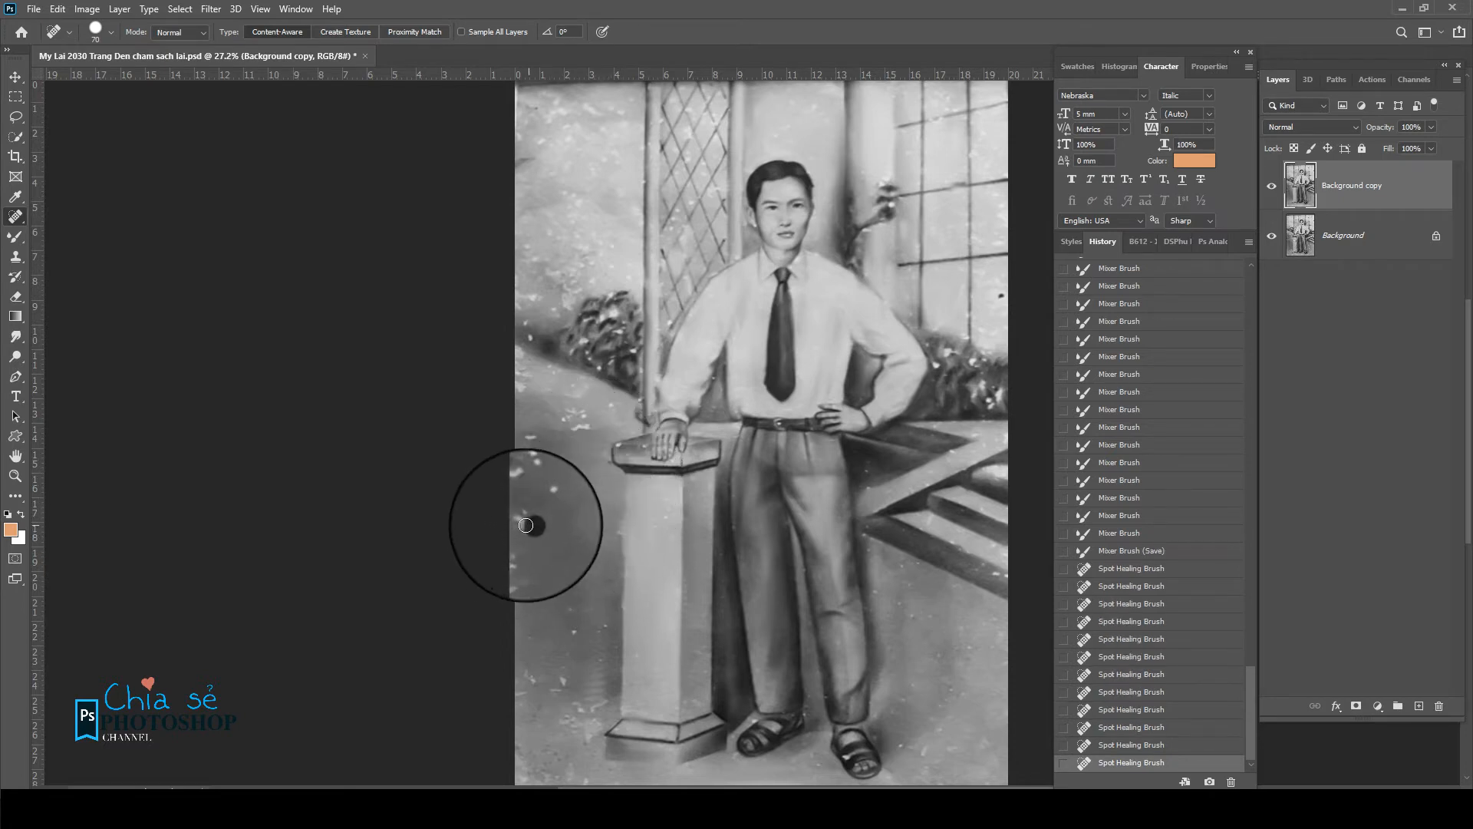
click(534, 483)
click(529, 452)
click(531, 440)
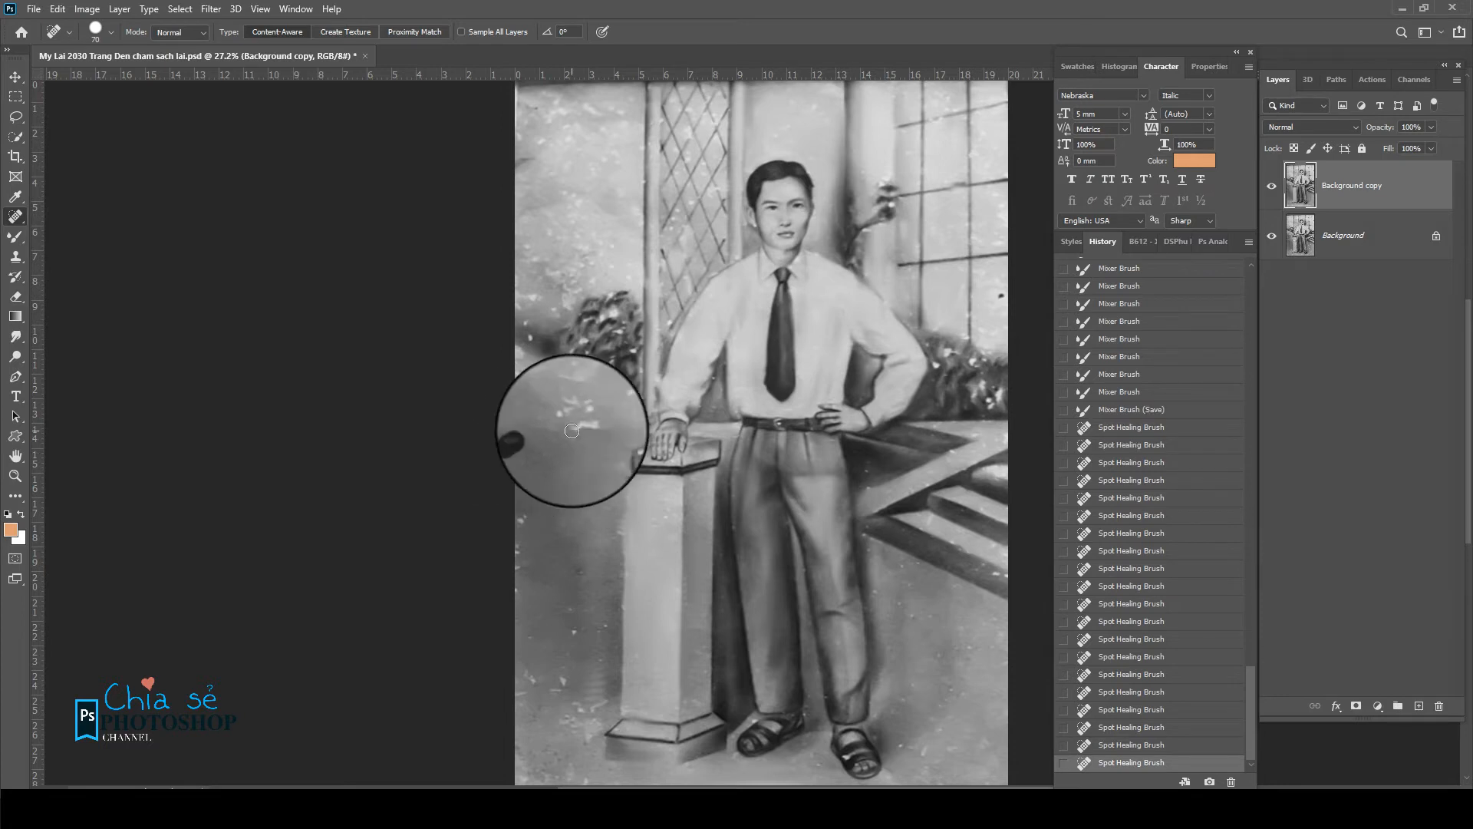
click(593, 410)
click(615, 407)
click(572, 455)
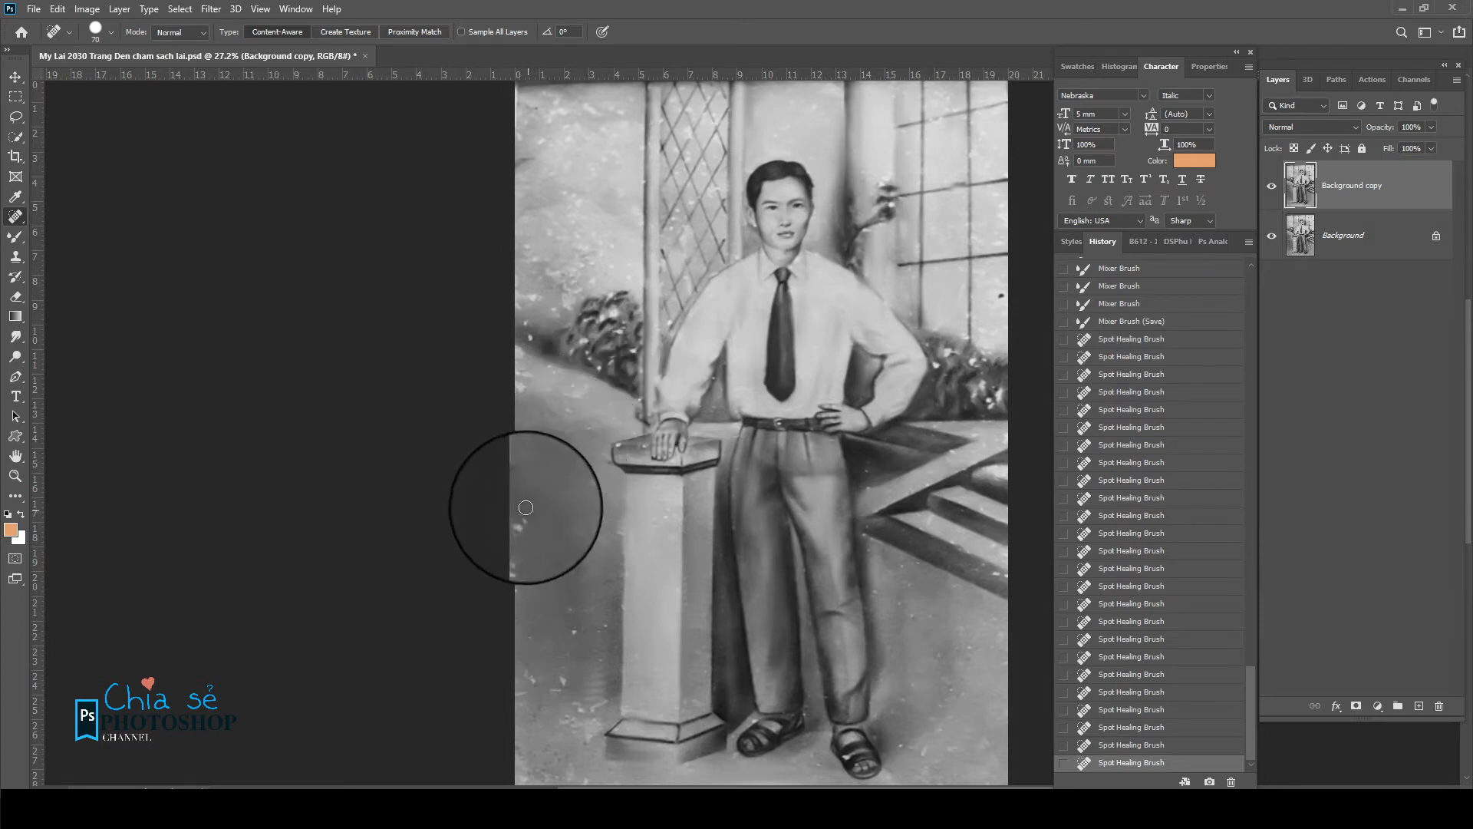
click(516, 573)
click(523, 697)
scroll(573, 662, down, 2)
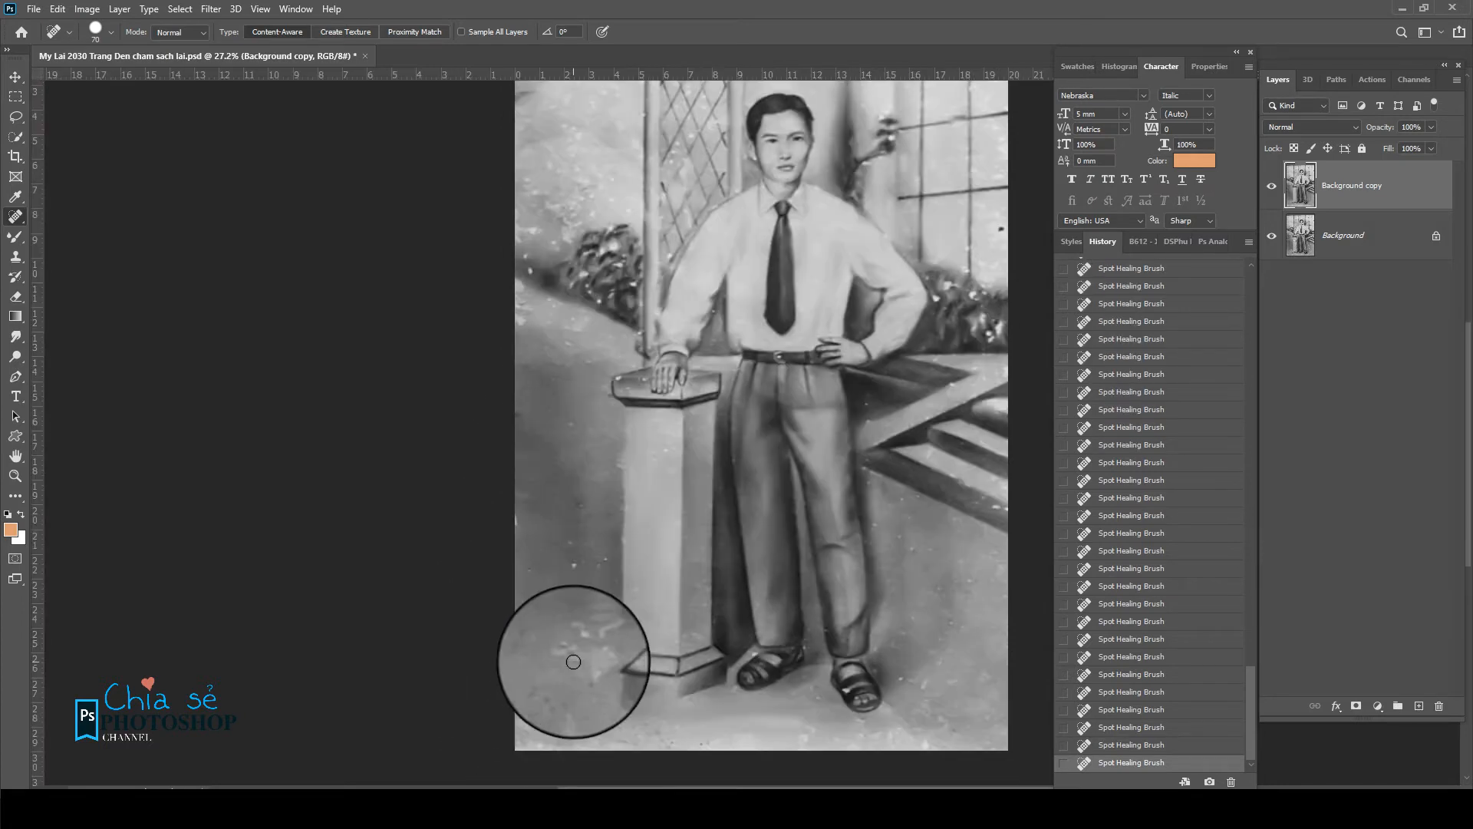
click(902, 678)
- Heal the white specks on the bush behind the man's bent arm with the Spot Healing Brush
drag(842, 399, 683, 577)
click(777, 475)
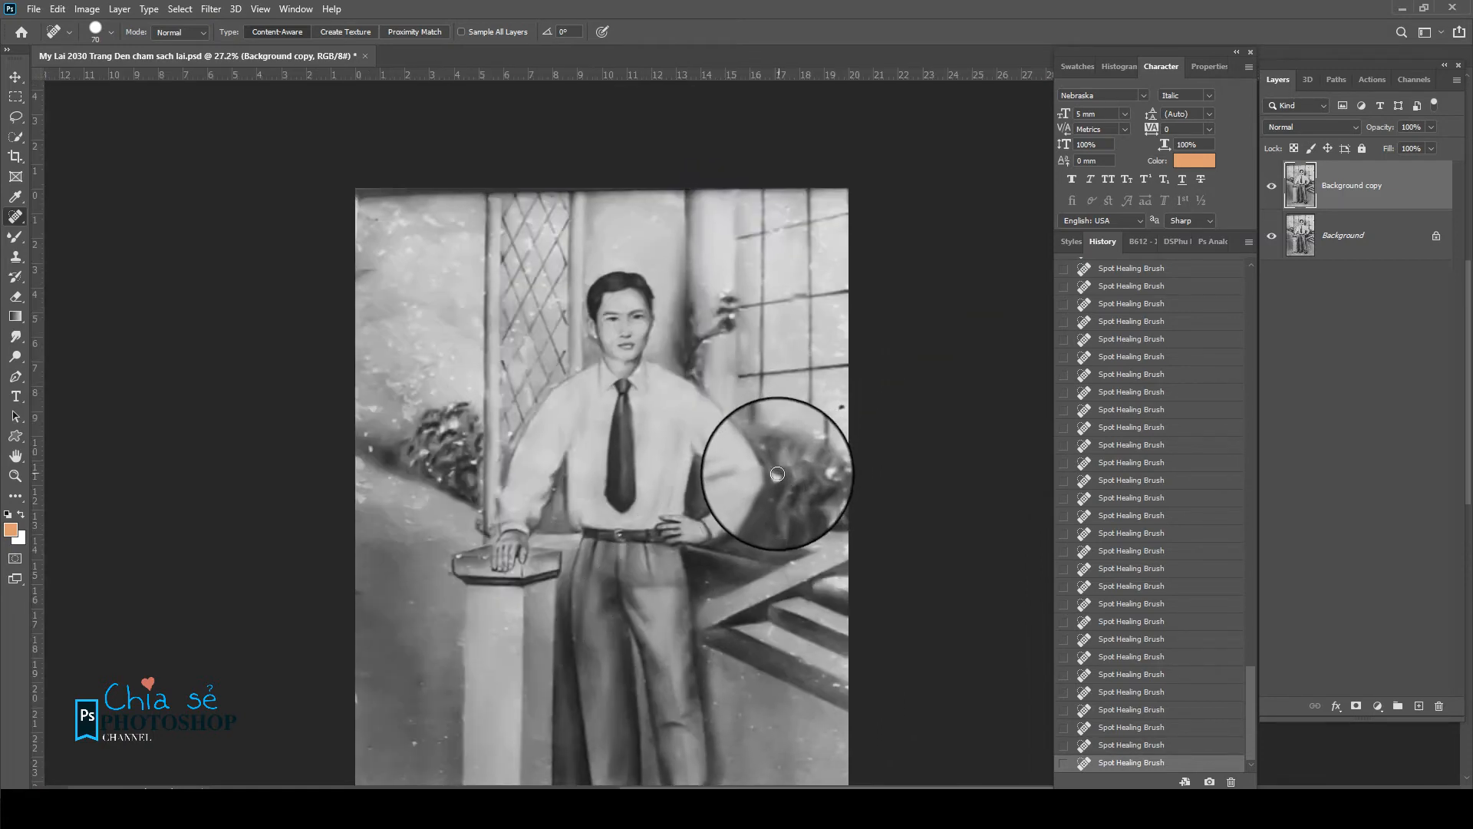
click(811, 473)
click(818, 495)
drag(831, 509, 832, 516)
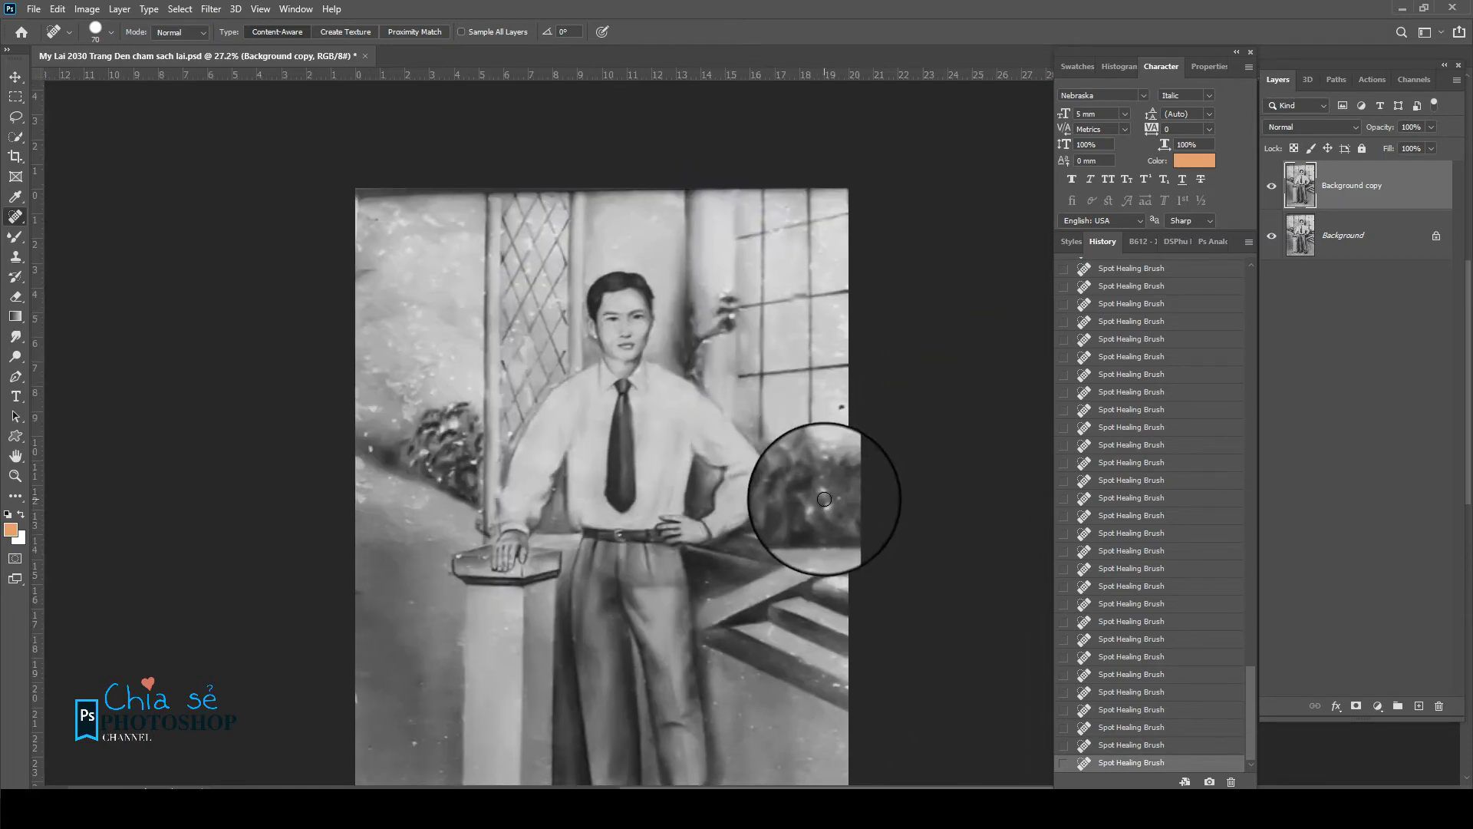
click(802, 503)
- Smooth the mottled wall beside the lattice window with the Mixer Brush at 200 to 250 px
drag(268, 328, 278, 344)
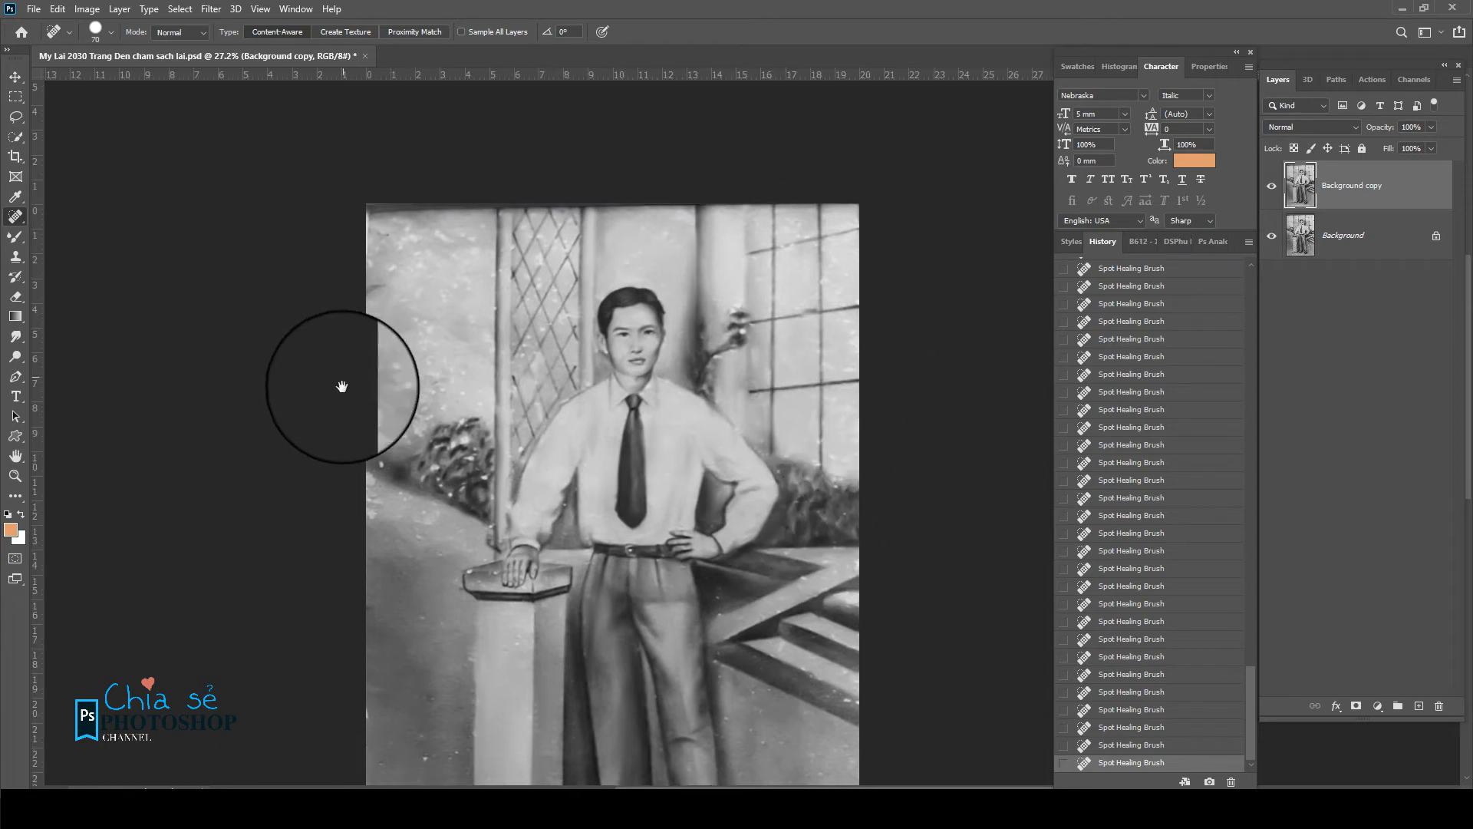
click(372, 470)
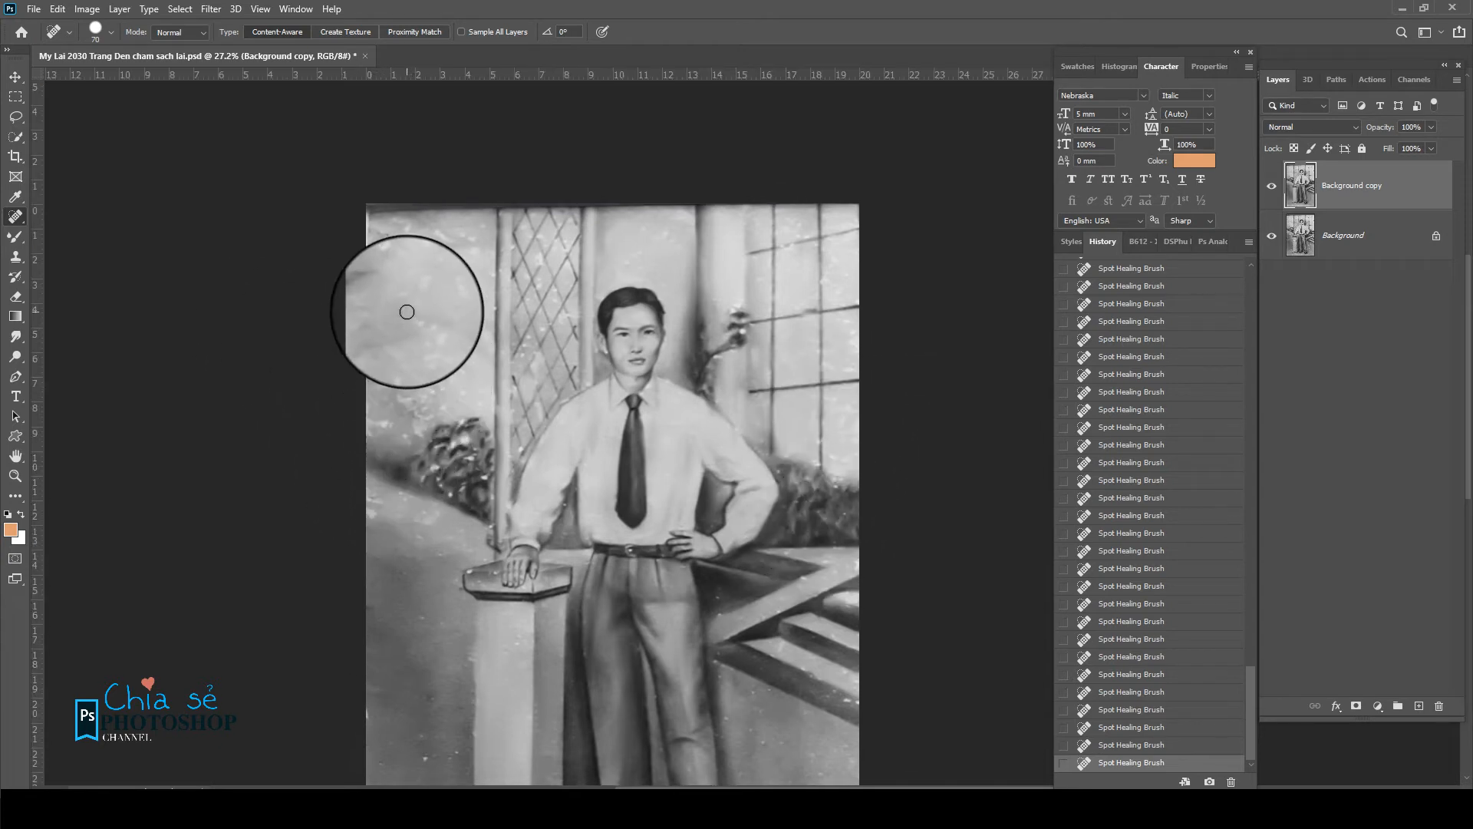
key(b)
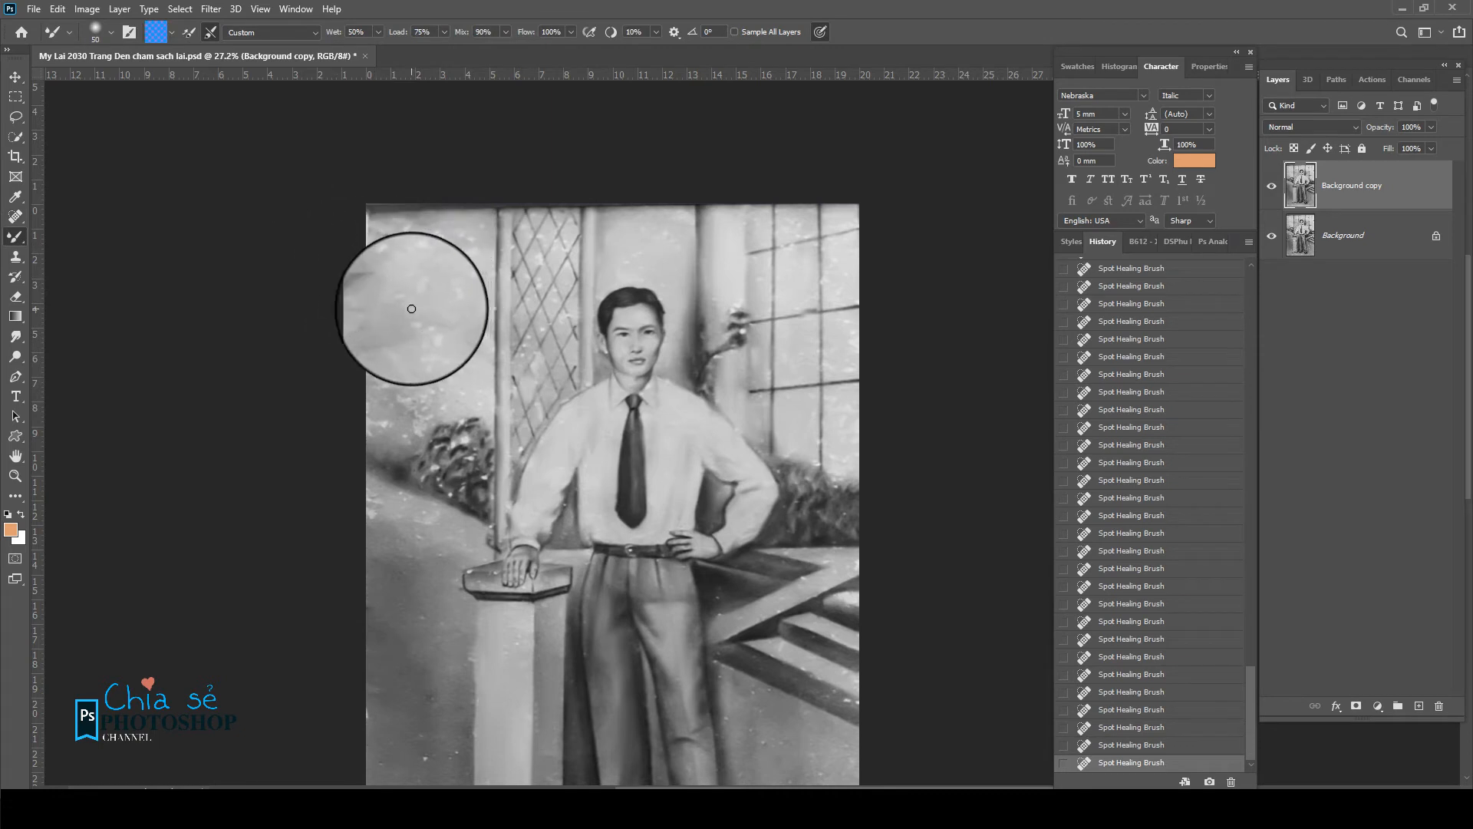
scroll(427, 275, up, 1)
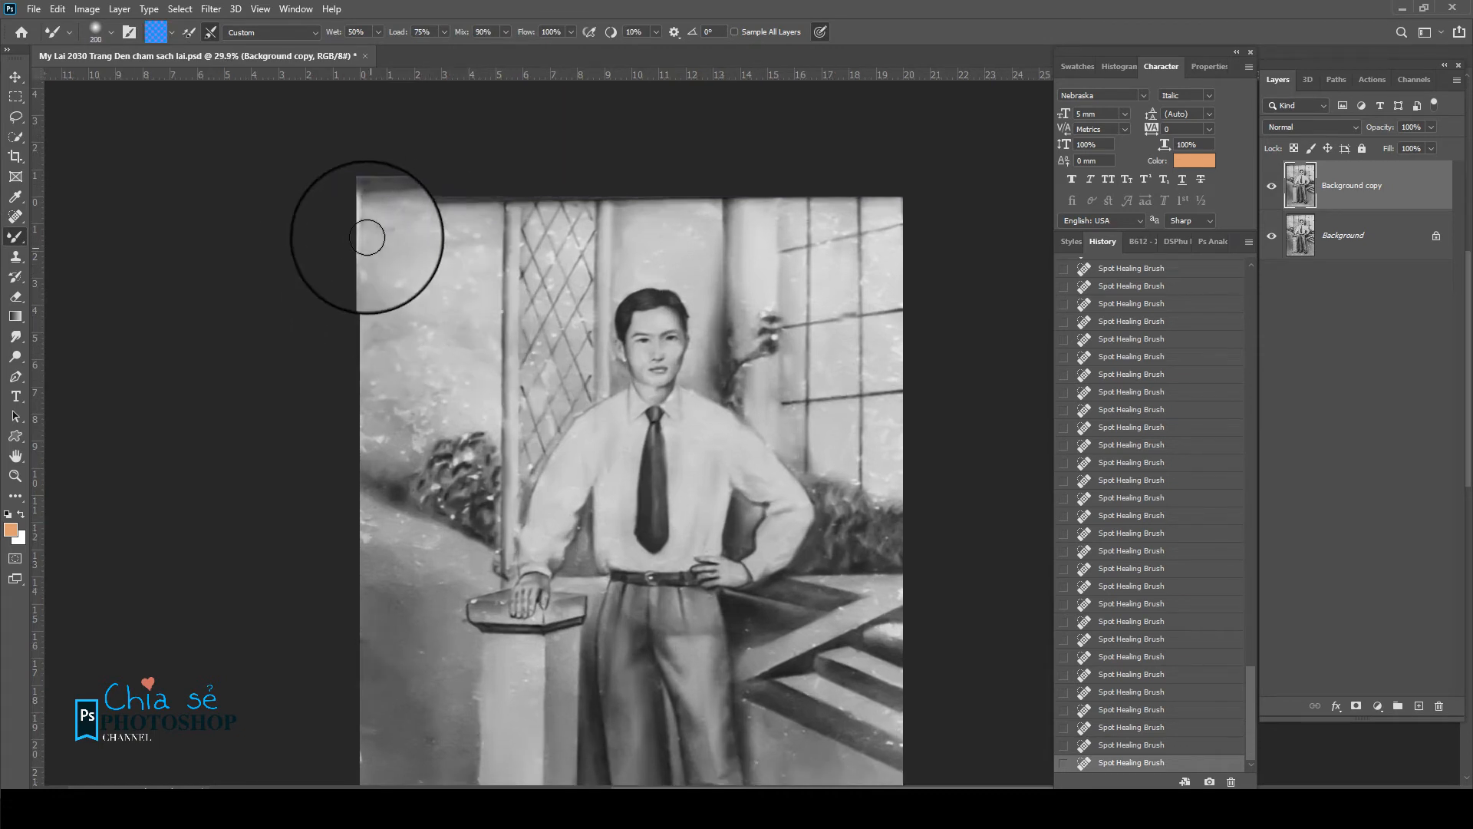
mouse_move(431, 215)
mouse_down()
mouse_move(372, 211)
mouse_move(369, 300)
mouse_move(410, 361)
mouse_move(434, 331)
mouse_up()
key(bracketright)
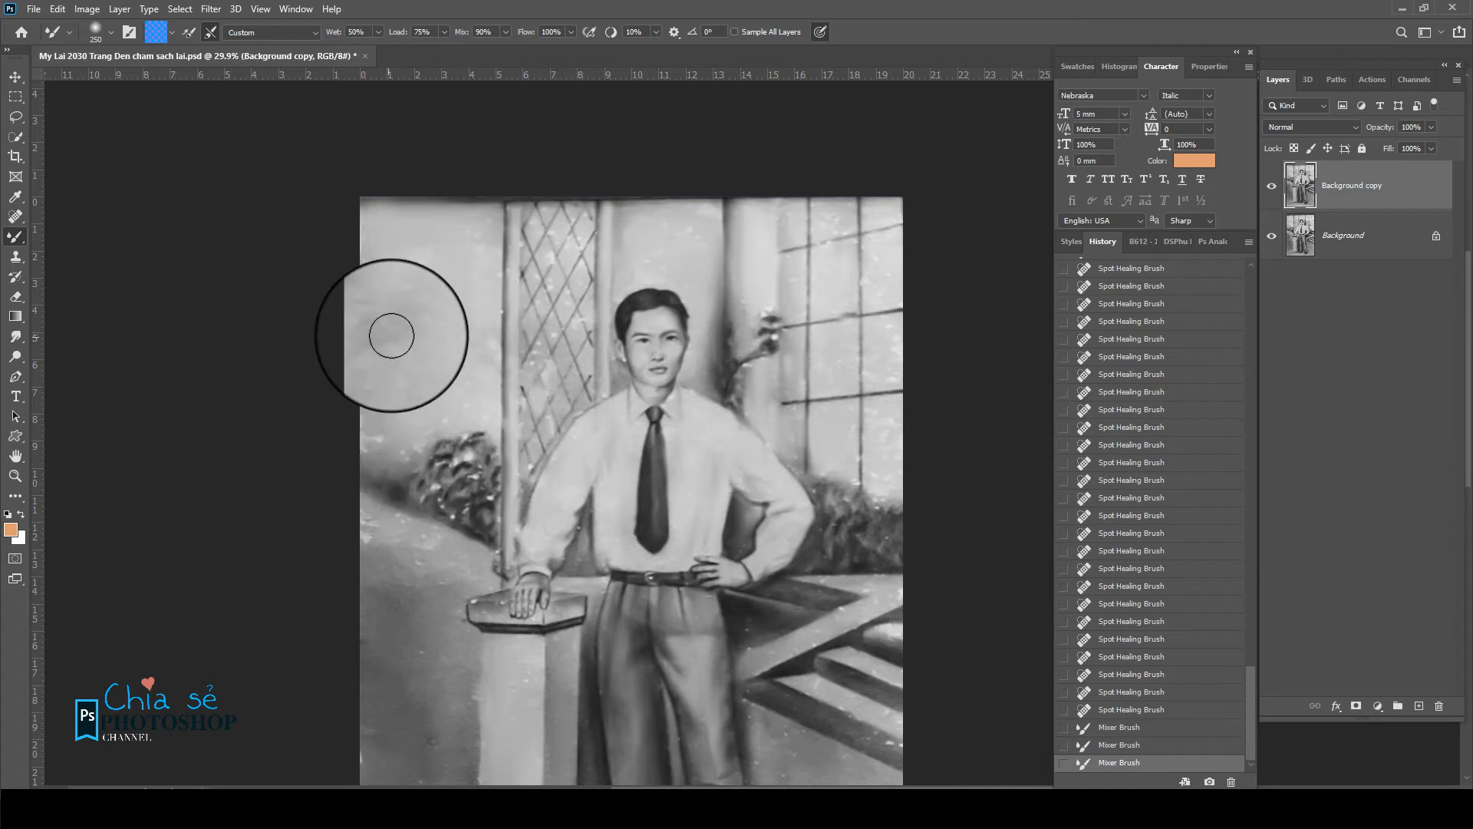
drag(362, 435, 380, 439)
key(bracketleft)
key(bracketleft)
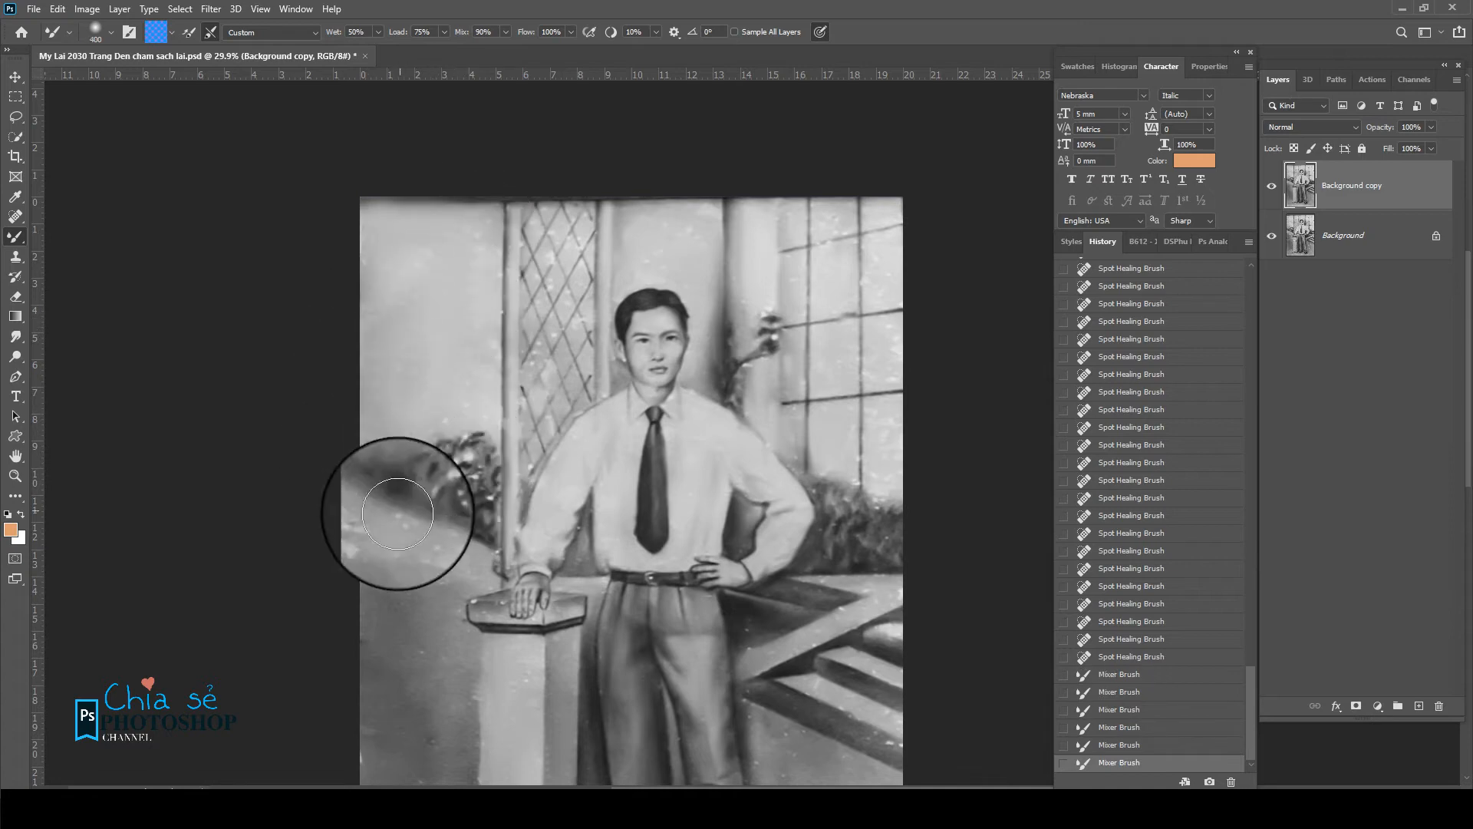
- Blend the specks on the slope and the bush behind the pillar with the Mixer Brush, reducing it from 400 to 125 px
mouse_move(381, 544)
mouse_down()
mouse_move(428, 553)
mouse_move(391, 519)
mouse_move(450, 487)
mouse_move(468, 458)
mouse_move(465, 508)
mouse_move(475, 490)
mouse_move(499, 507)
mouse_move(477, 480)
mouse_move(413, 486)
mouse_move(476, 527)
mouse_up()
key(bracketleft)
key(bracketleft)
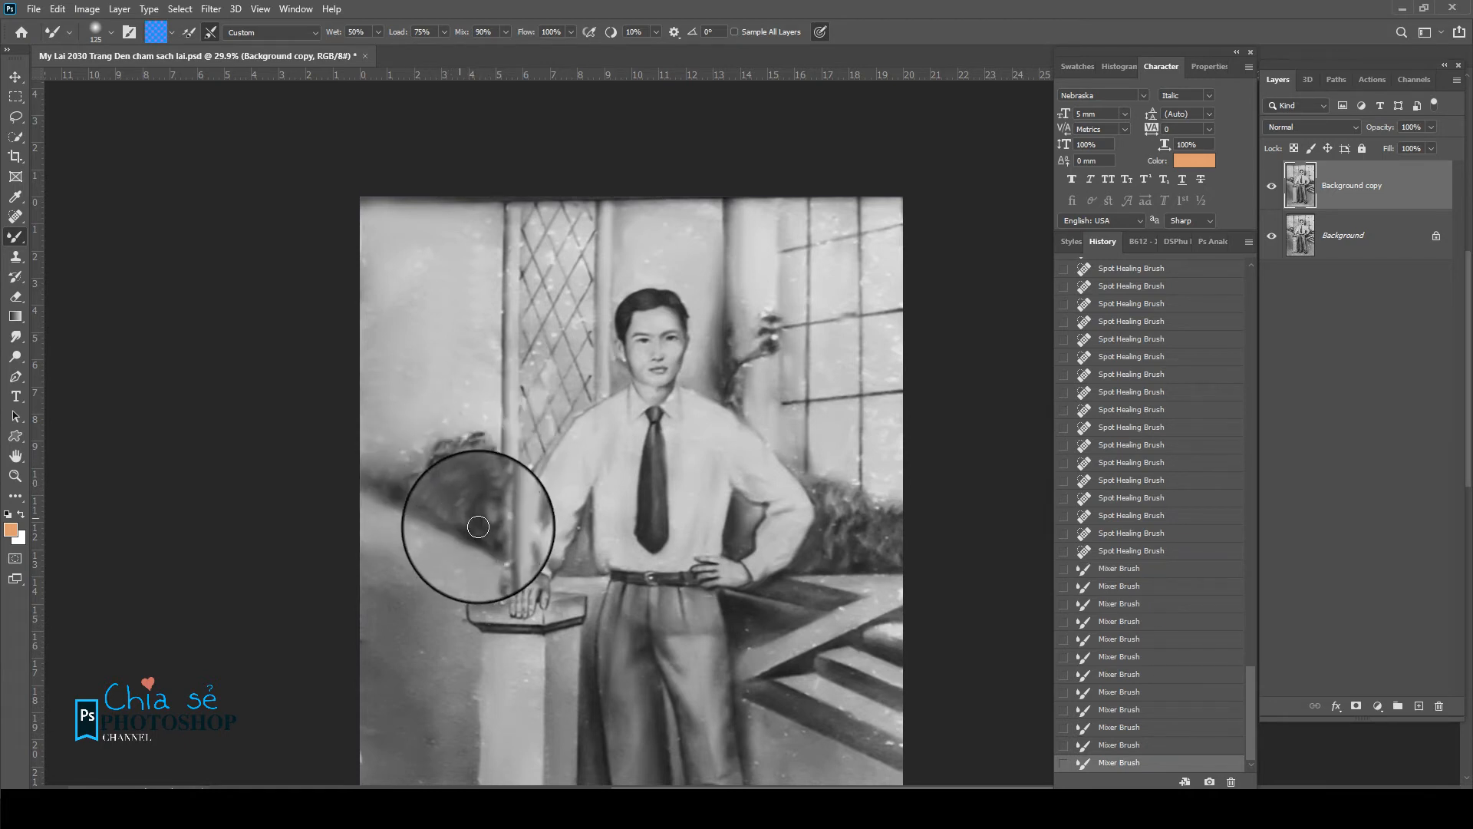
- Smooth the area around the pillar top and the dark gap between the man's straight arm and torso with an 80 px Mixer Brush
key(bracketleft)
key(bracketleft)
key(bracketleft)
scroll(476, 603, up, 4)
mouse_move(489, 596)
mouse_down()
mouse_move(527, 592)
mouse_move(500, 612)
mouse_up()
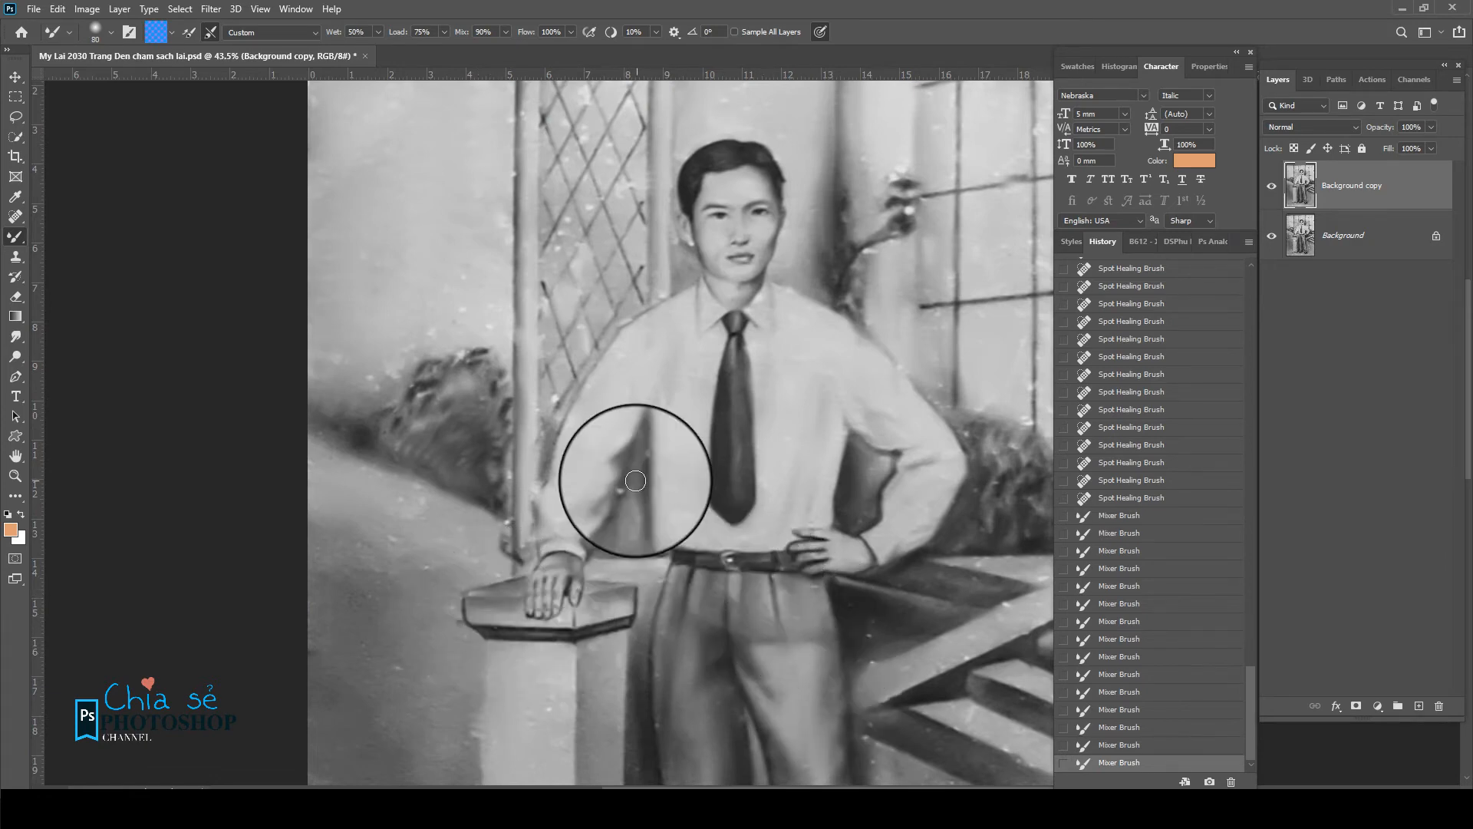
mouse_move(662, 521)
mouse_down()
mouse_move(662, 405)
mouse_move(651, 431)
mouse_up()
mouse_move(635, 404)
mouse_down()
mouse_move(622, 488)
mouse_move(538, 479)
mouse_up()
key(ctrl+r)
- Blend the specks along the light and dark diagonal rails behind the man's hip with the Mixer Brush at about 125 px
drag(849, 450, 553, 355)
key(bracketright)
scroll(728, 368, down, 1)
drag(684, 405, 672, 248)
key(bracketright)
key(bracketright)
mouse_move(658, 537)
mouse_down()
mouse_move(761, 582)
mouse_move(736, 587)
mouse_move(793, 595)
mouse_up()
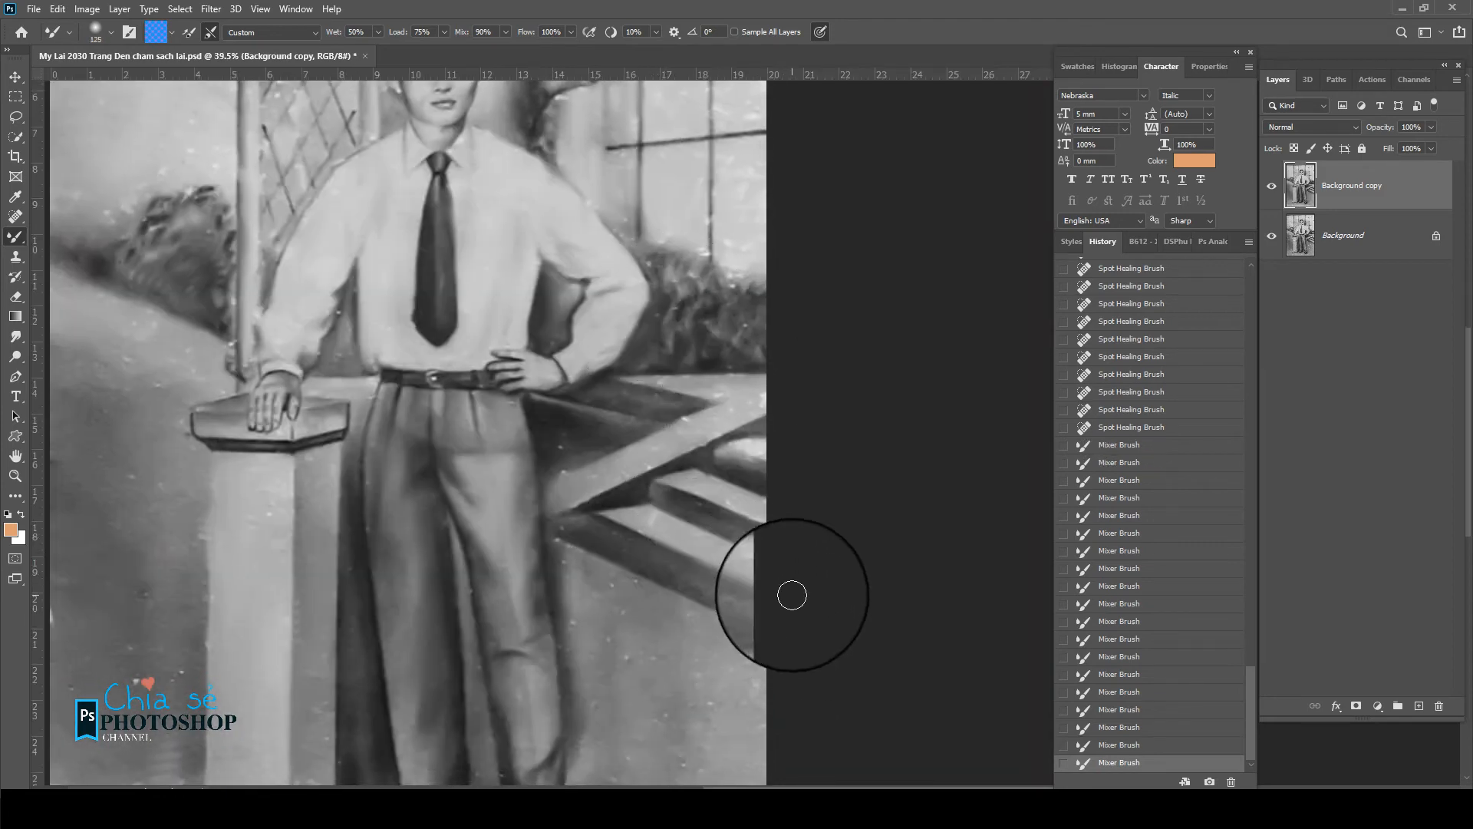
drag(690, 507, 799, 552)
drag(658, 513, 733, 546)
key(bracketleft)
mouse_move(659, 451)
mouse_down()
mouse_move(750, 409)
mouse_move(674, 435)
mouse_move(630, 473)
mouse_move(685, 448)
mouse_up()
mouse_move(679, 439)
mouse_down()
mouse_move(561, 475)
mouse_move(572, 551)
mouse_move(612, 587)
mouse_move(619, 539)
mouse_move(638, 561)
mouse_move(629, 476)
mouse_move(600, 484)
mouse_move(788, 565)
mouse_move(640, 480)
mouse_move(797, 560)
mouse_move(703, 459)
mouse_move(809, 503)
mouse_up()
key(bracketleft)
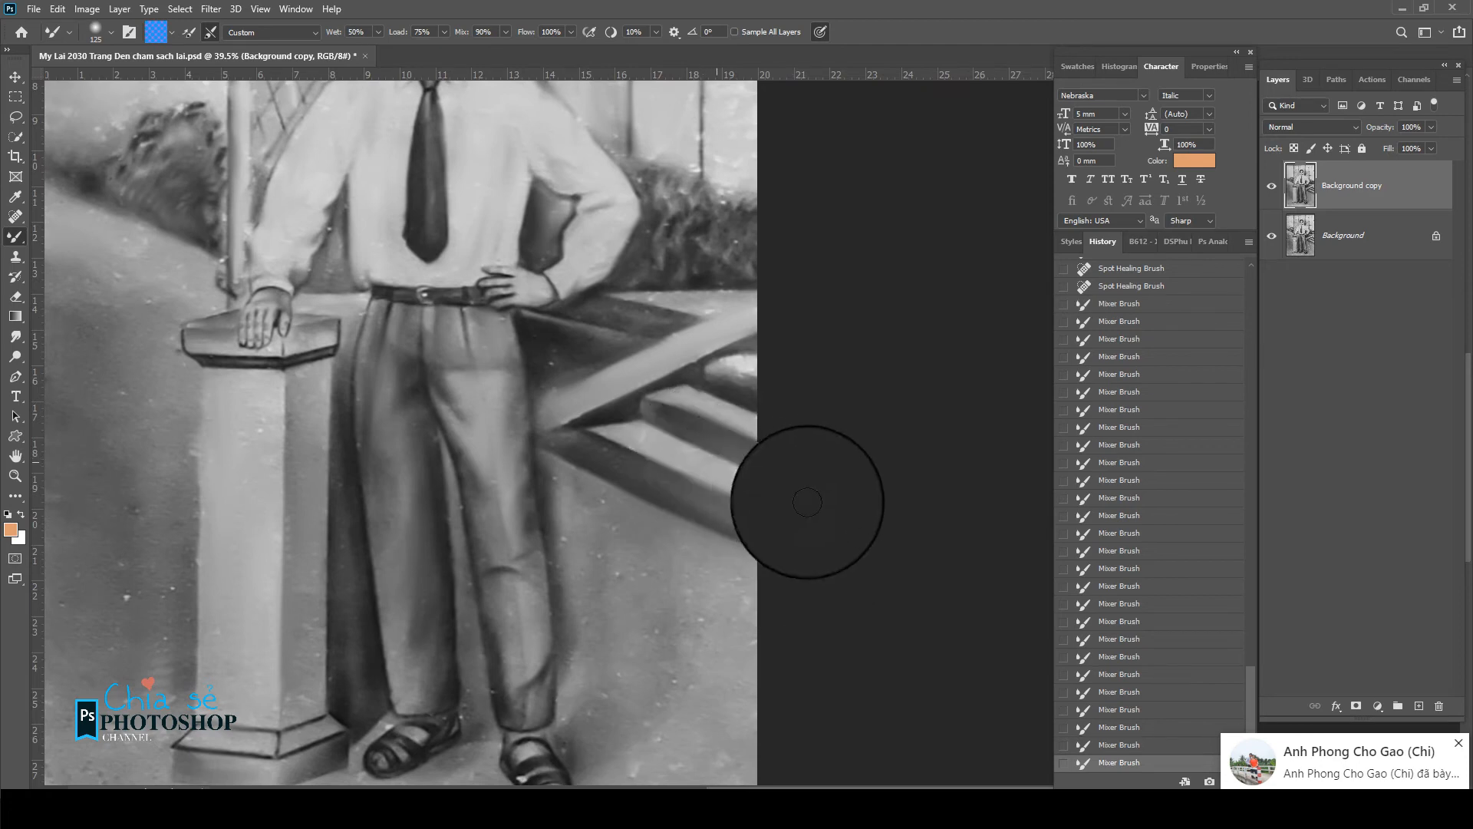
- Smooth the ground in front of the sandals and beside the pillar with the Mixer Brush at 300 and 250 px
drag(664, 519, 670, 396)
scroll(643, 555, down, 2)
key(bracketright)
key(bracketright)
key(bracketright)
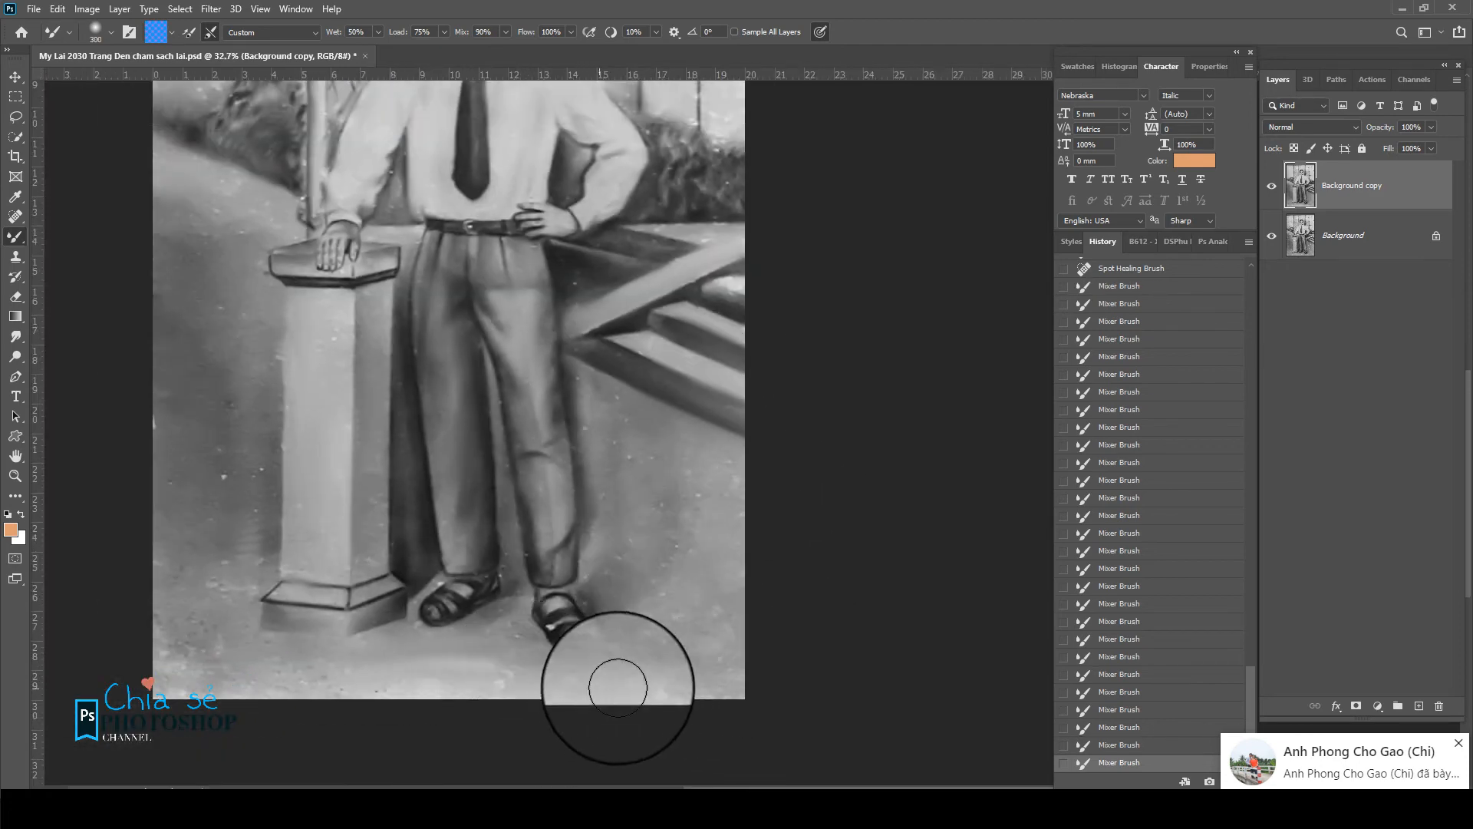
drag(618, 688, 486, 688)
key(bracketleft)
mouse_move(184, 635)
mouse_down()
mouse_move(223, 562)
mouse_move(214, 659)
mouse_up()
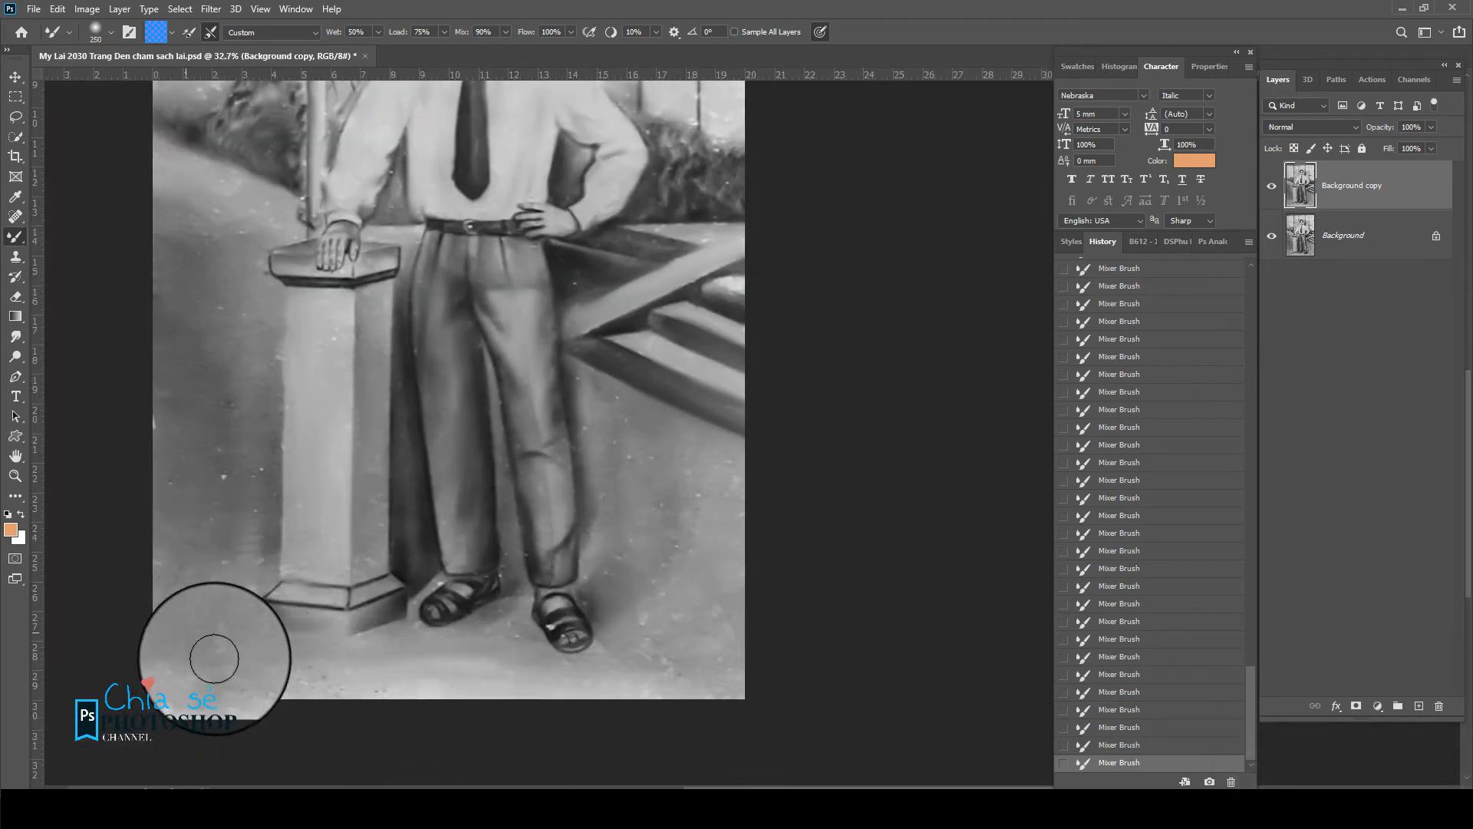
mouse_move(243, 437)
mouse_down()
mouse_move(256, 494)
mouse_move(174, 508)
mouse_move(230, 688)
mouse_move(482, 701)
mouse_move(224, 702)
mouse_up()
- Set the Mixer Brush wetness to 20% and smooth the open ground below the rails with a 250 px brush
key(2)
mouse_move(614, 560)
mouse_down()
mouse_move(646, 539)
mouse_move(659, 599)
mouse_up()
mouse_move(676, 508)
mouse_down()
mouse_move(749, 503)
mouse_move(675, 582)
mouse_move(712, 660)
mouse_move(608, 421)
mouse_move(710, 548)
mouse_up()
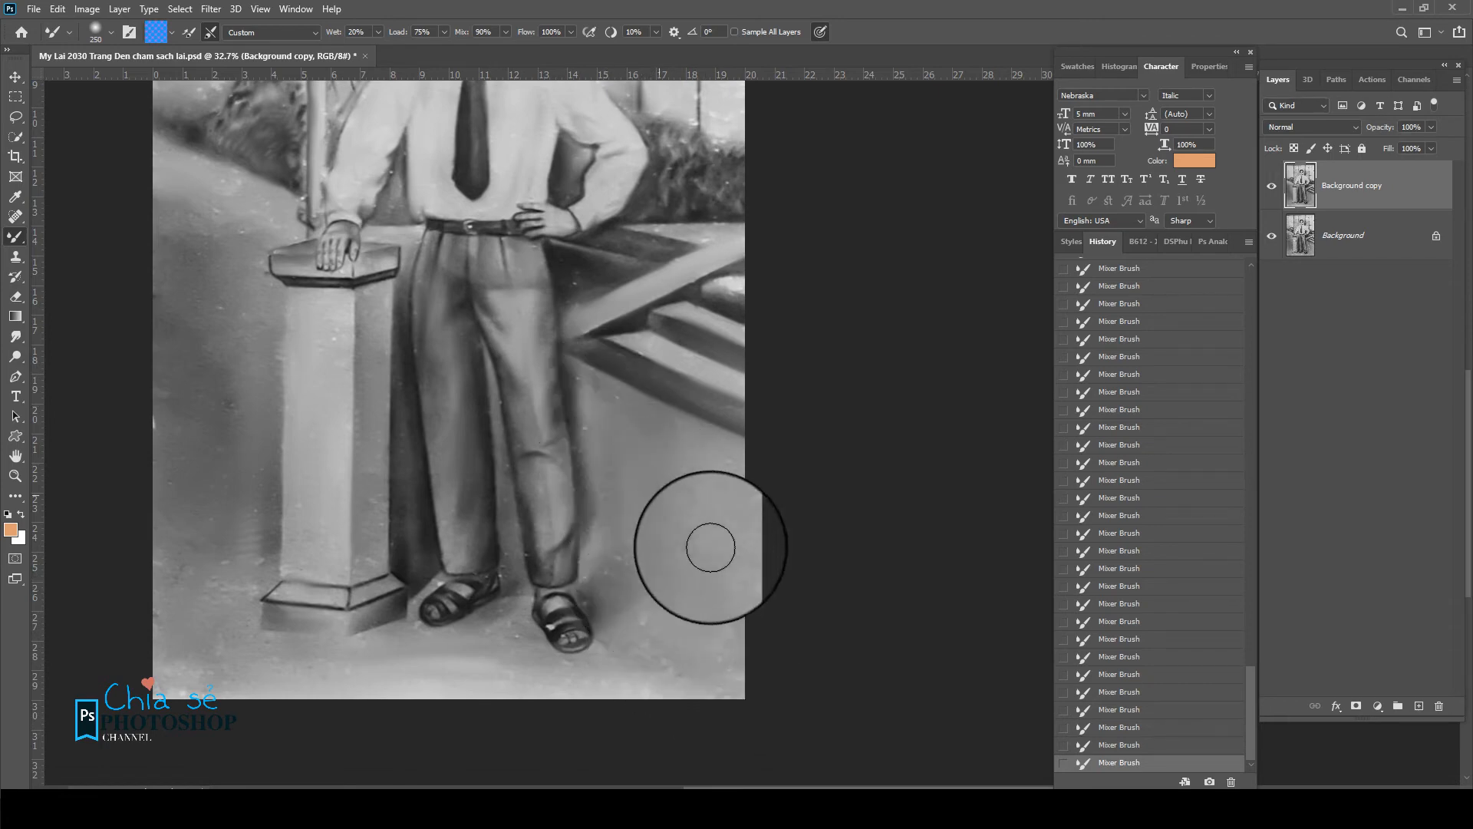
mouse_move(751, 499)
mouse_down()
mouse_move(652, 642)
mouse_move(718, 623)
mouse_up()
- Blend the ground along the trouser leg and touch up the diagonal rails with the Mixer Brush at about 125 px
drag(654, 413, 638, 568)
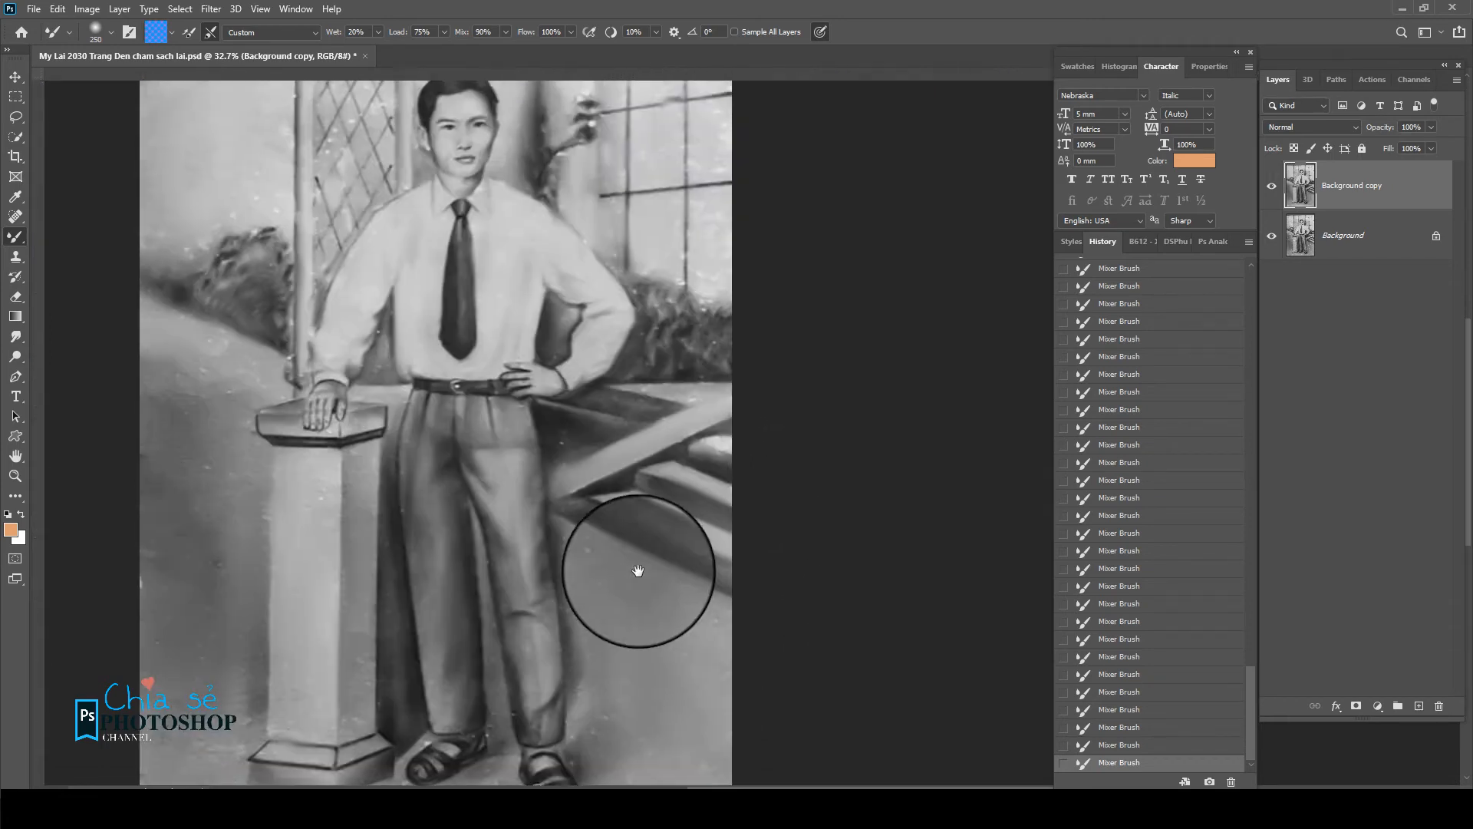
scroll(620, 492, up, 1)
key(bracketleft)
key(bracketleft)
key(bracketleft)
drag(556, 638, 566, 599)
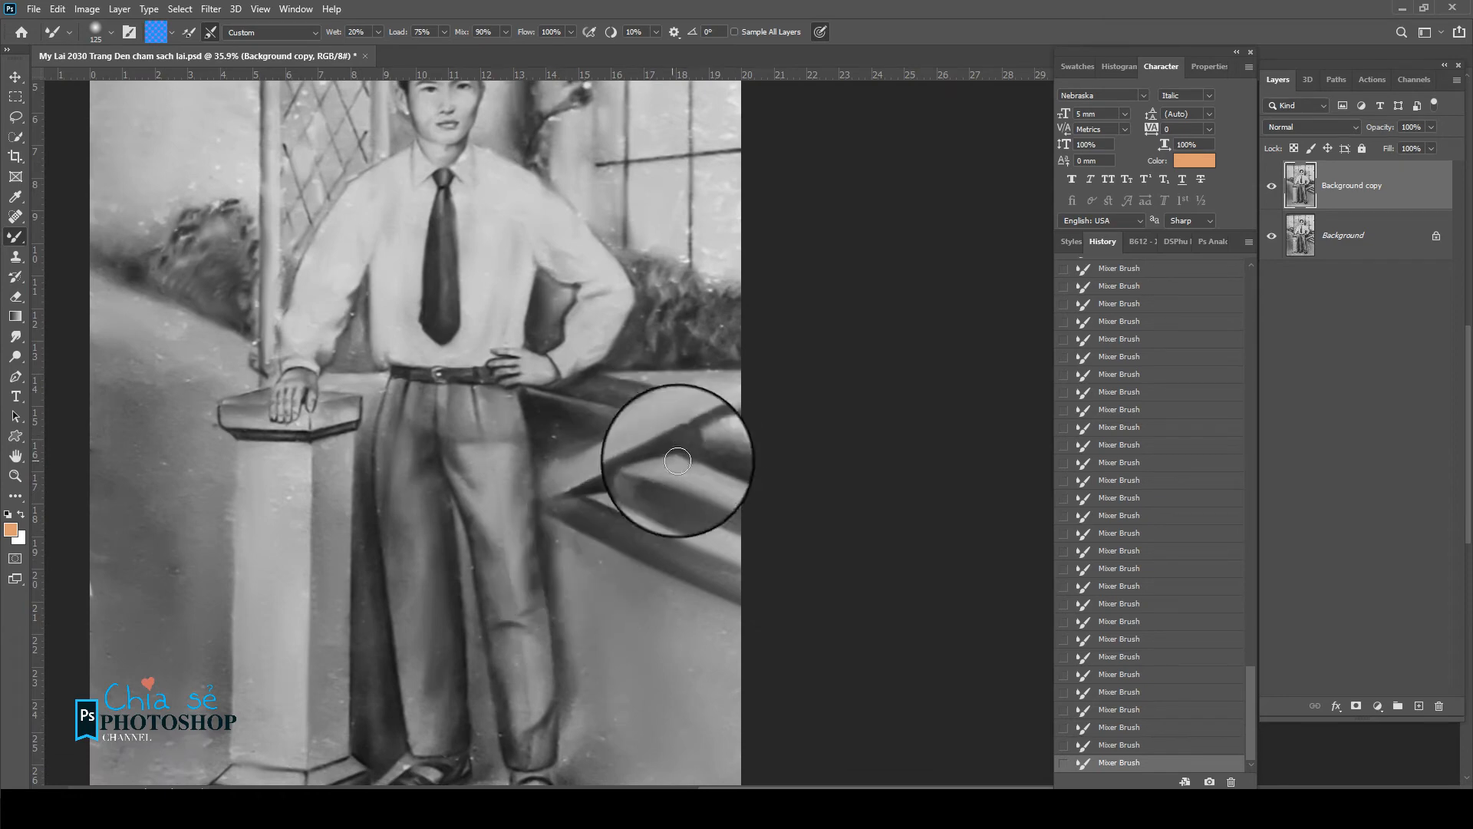
key(bracketleft)
key(bracketleft)
key(bracketright)
key(bracketright)
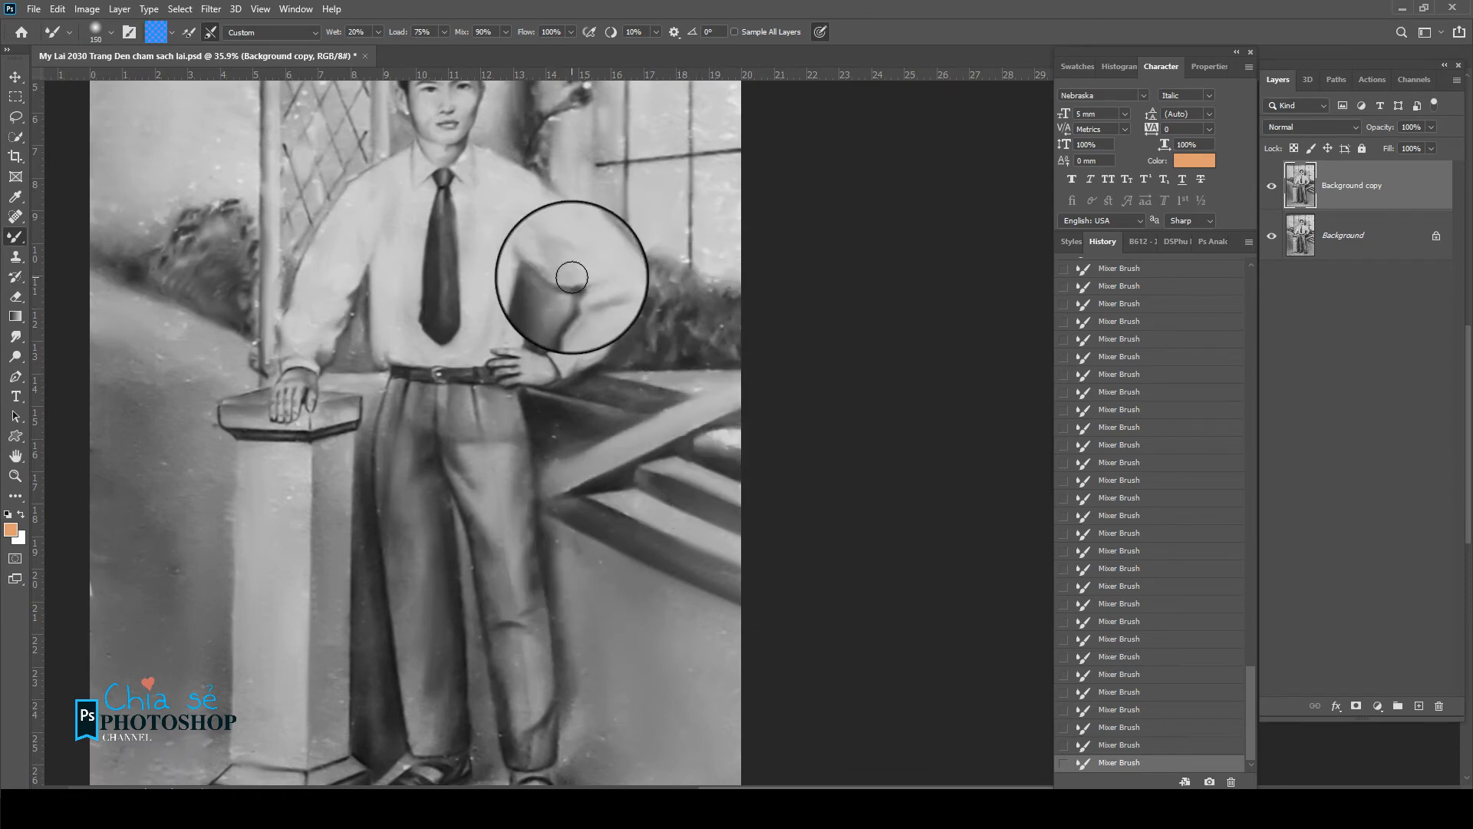
- Smooth the remaining specks in the large window's panes with the Mixer Brush, reduced from 150 to 90 px
drag(568, 277, 597, 453)
scroll(645, 245, up, 4)
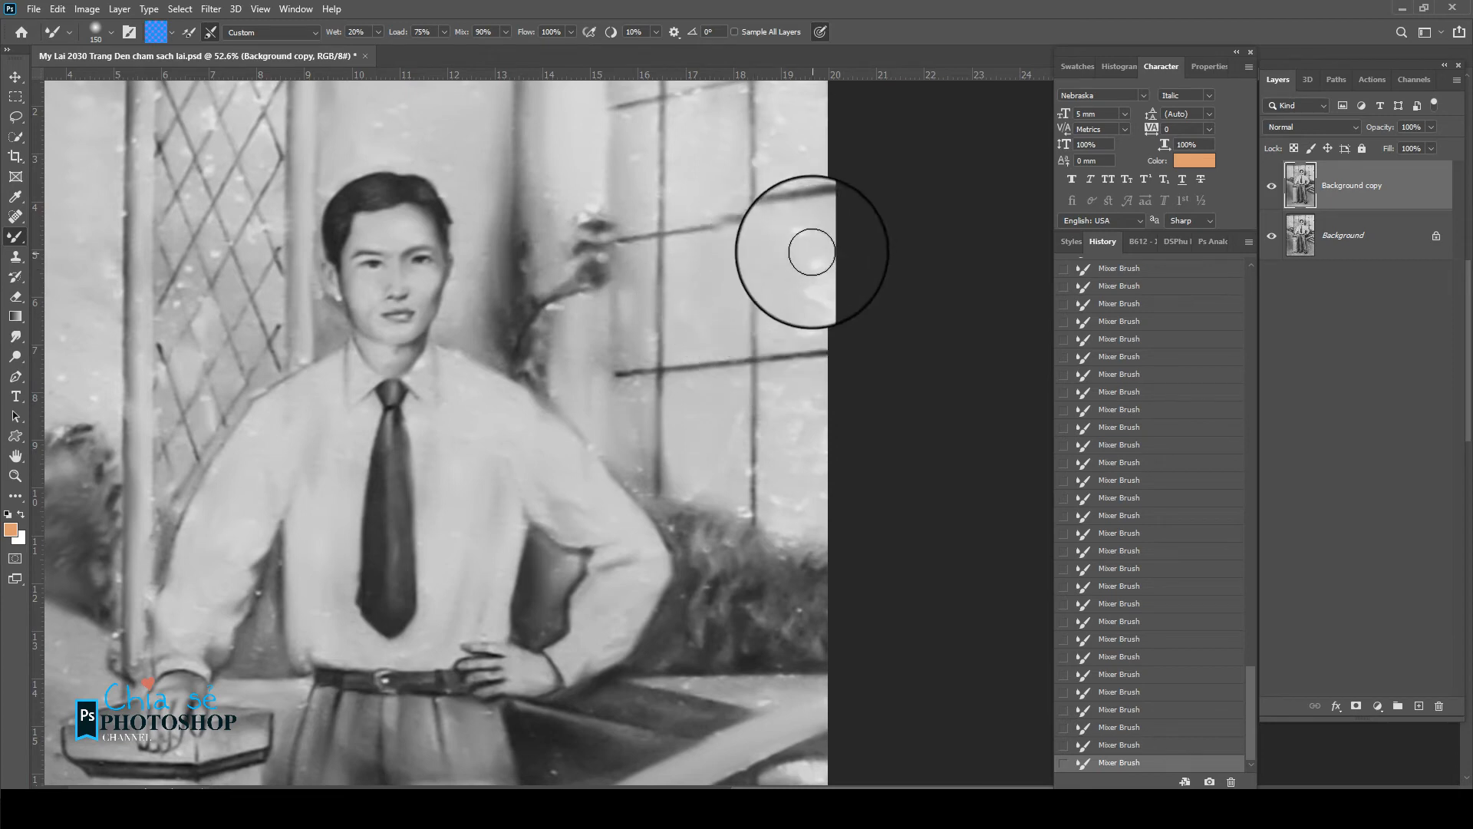
drag(769, 330, 838, 527)
key(bracketleft)
key(bracketleft)
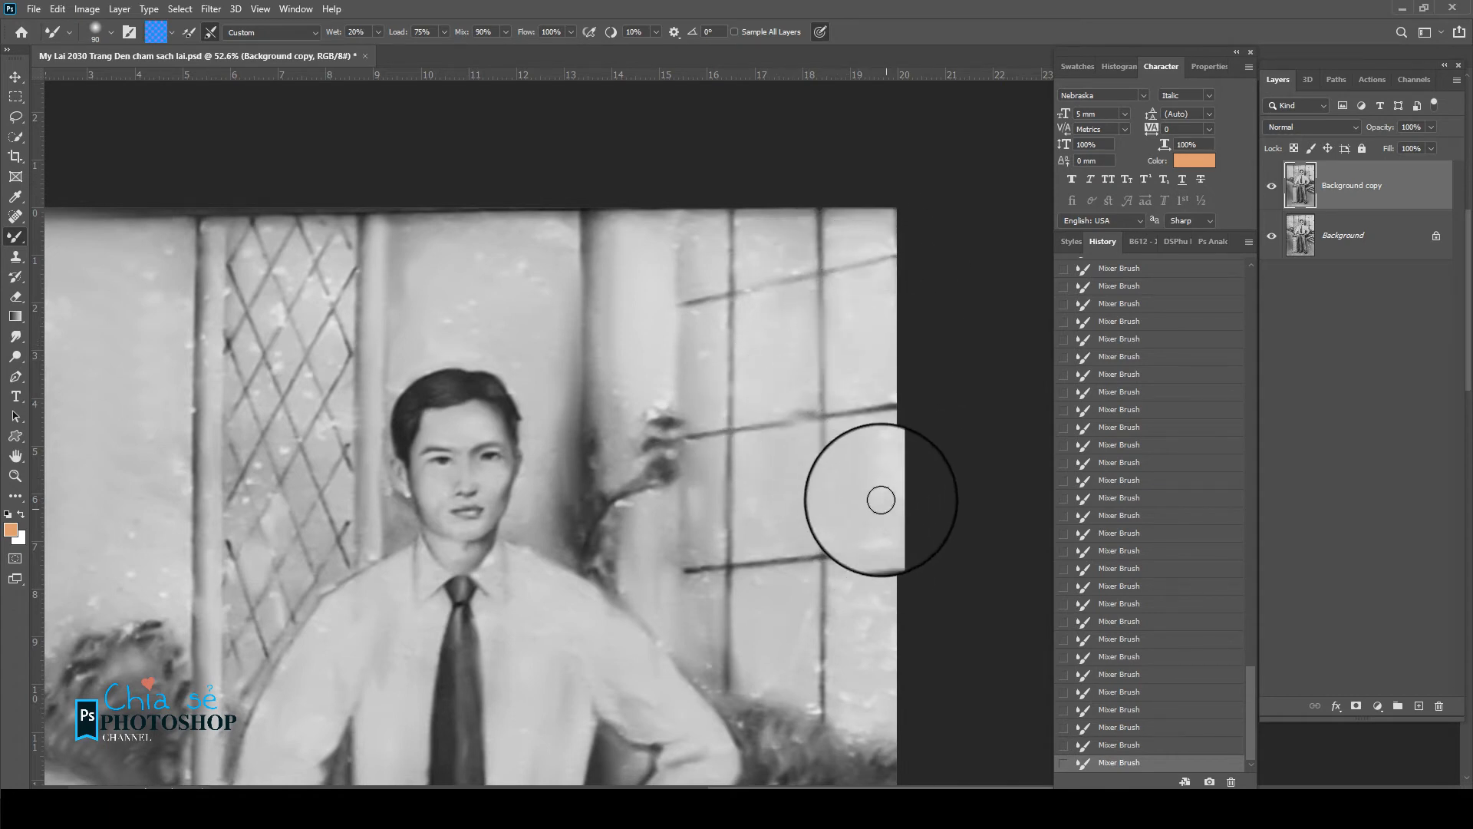
scroll(881, 500, down, 3)
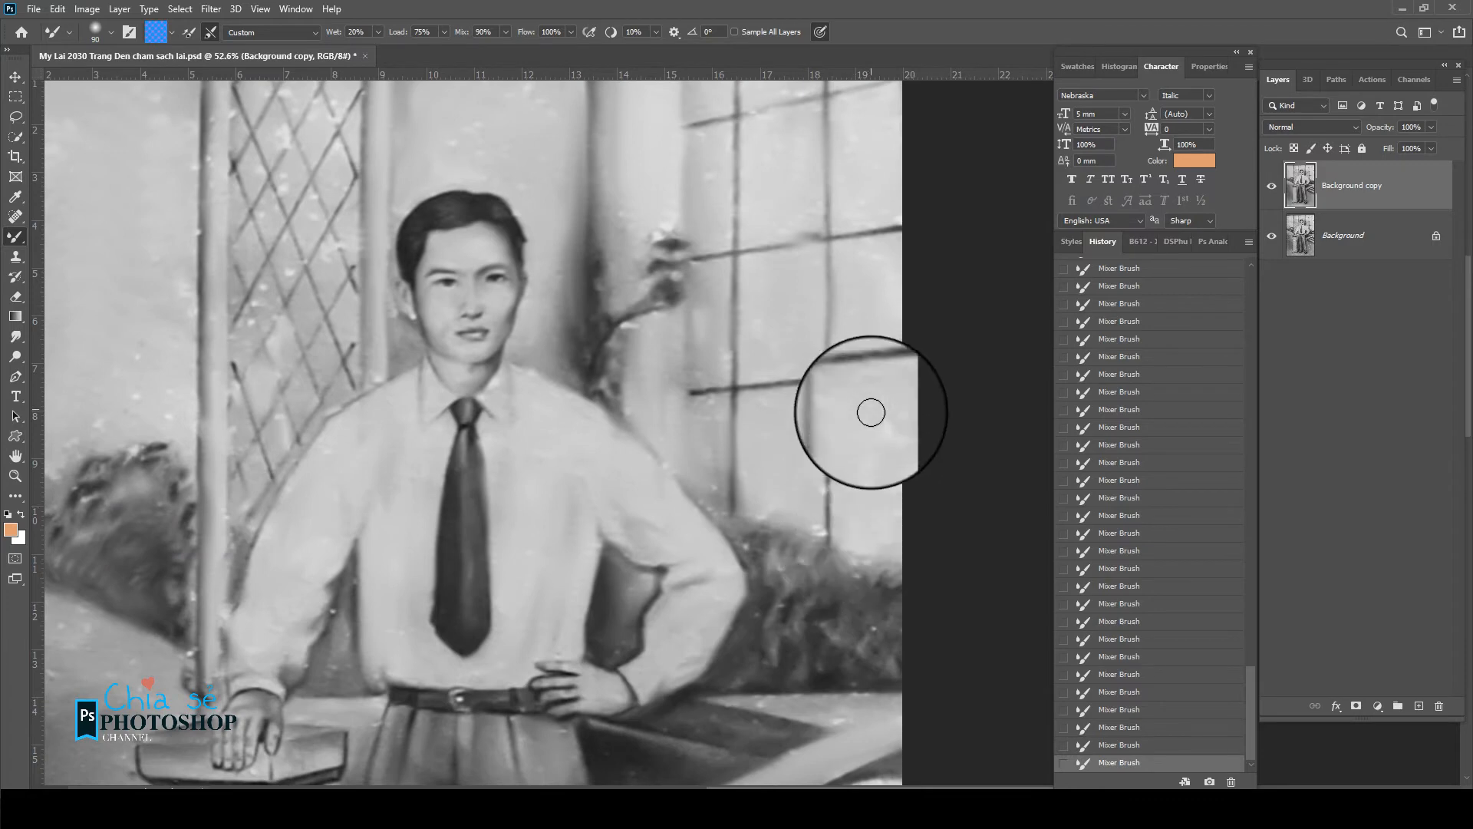
- Darken the lash lines and irises of both eyes with the Burn tool set to Midtones at 10% exposure
drag(706, 388, 824, 435)
drag(397, 334, 432, 379)
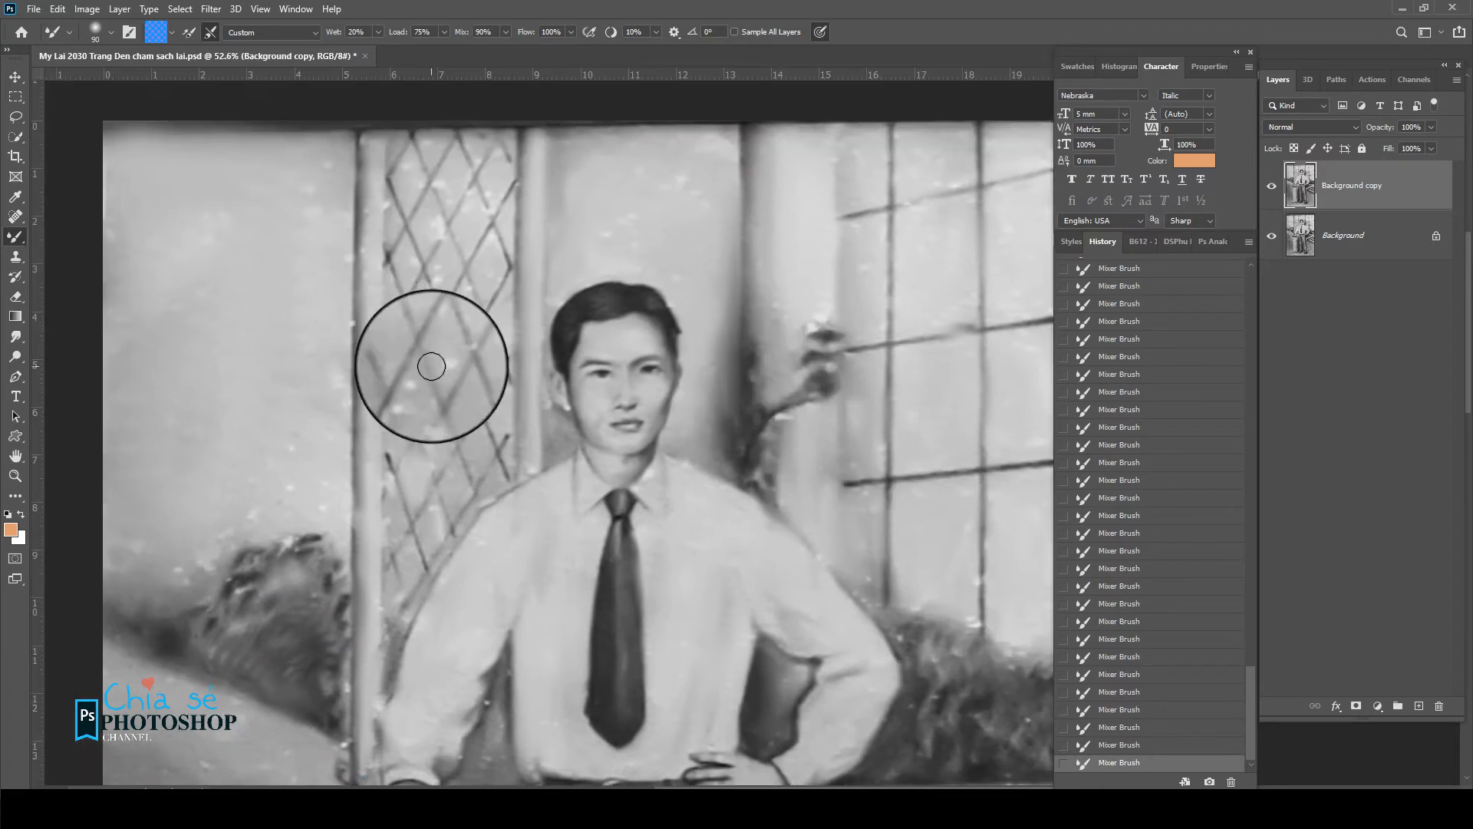
drag(613, 390, 510, 302)
scroll(504, 298, up, 8)
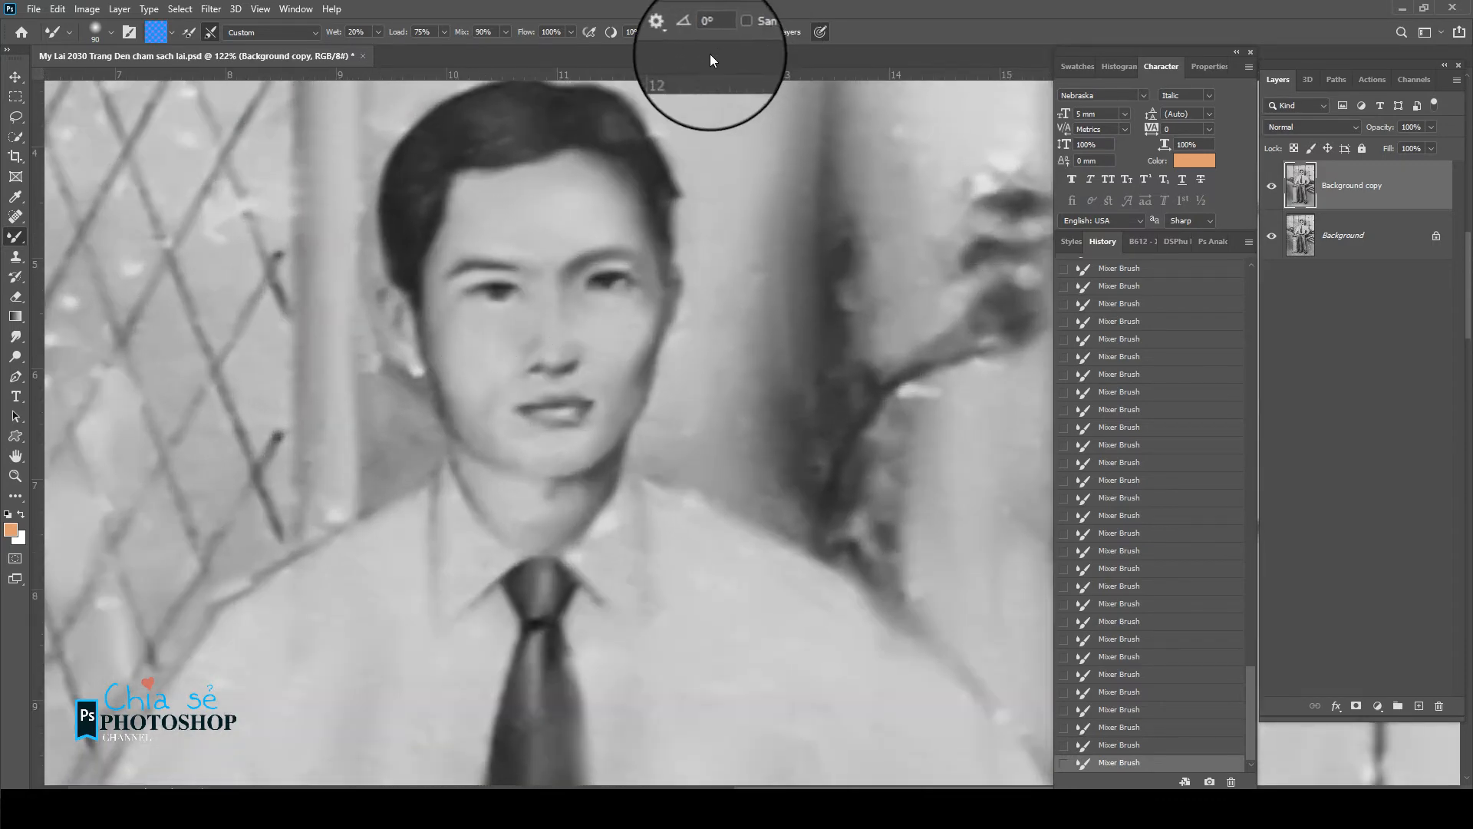
right_click(16, 356)
click(54, 374)
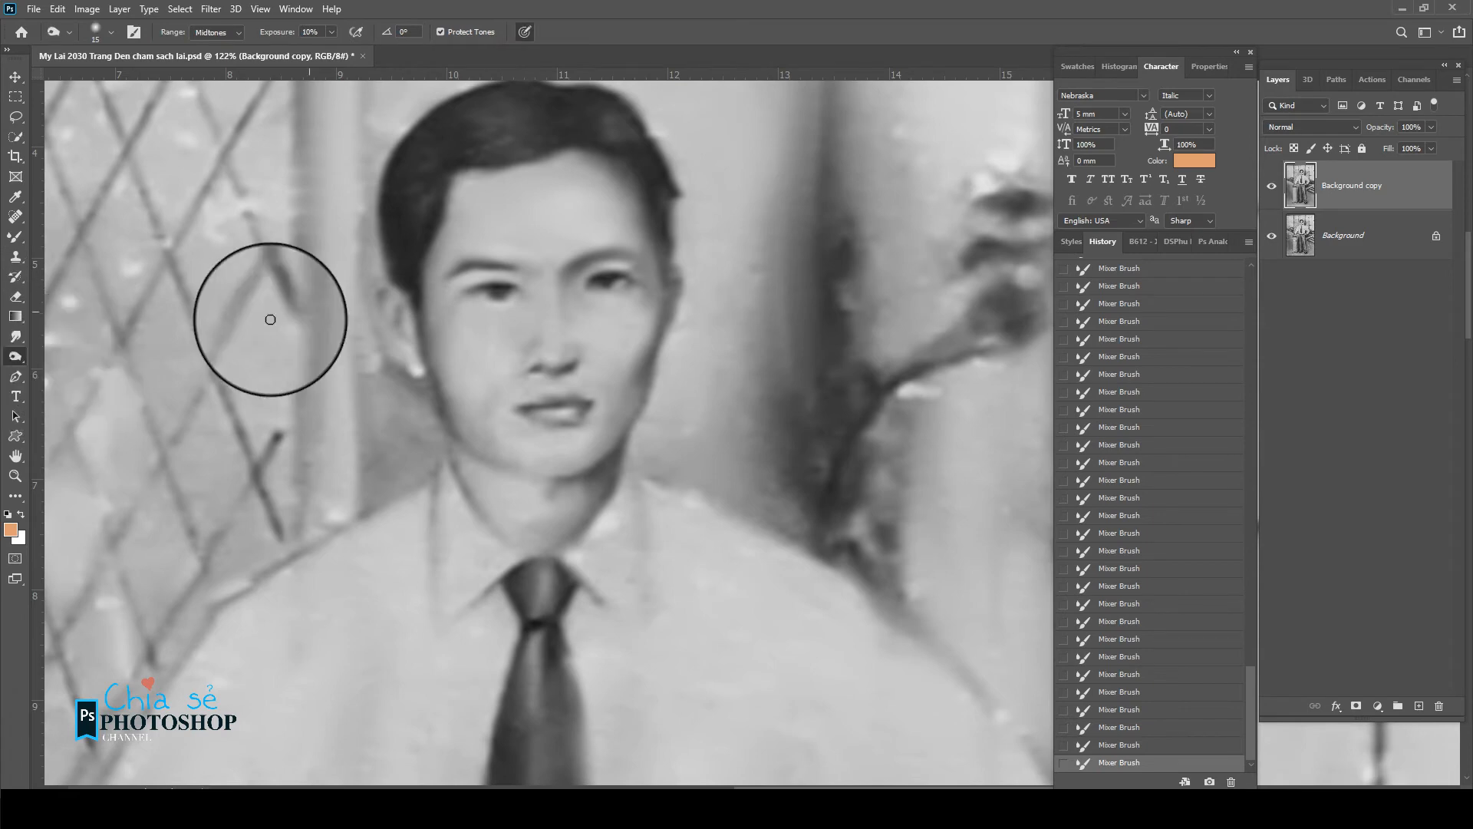
scroll(465, 292, up, 7)
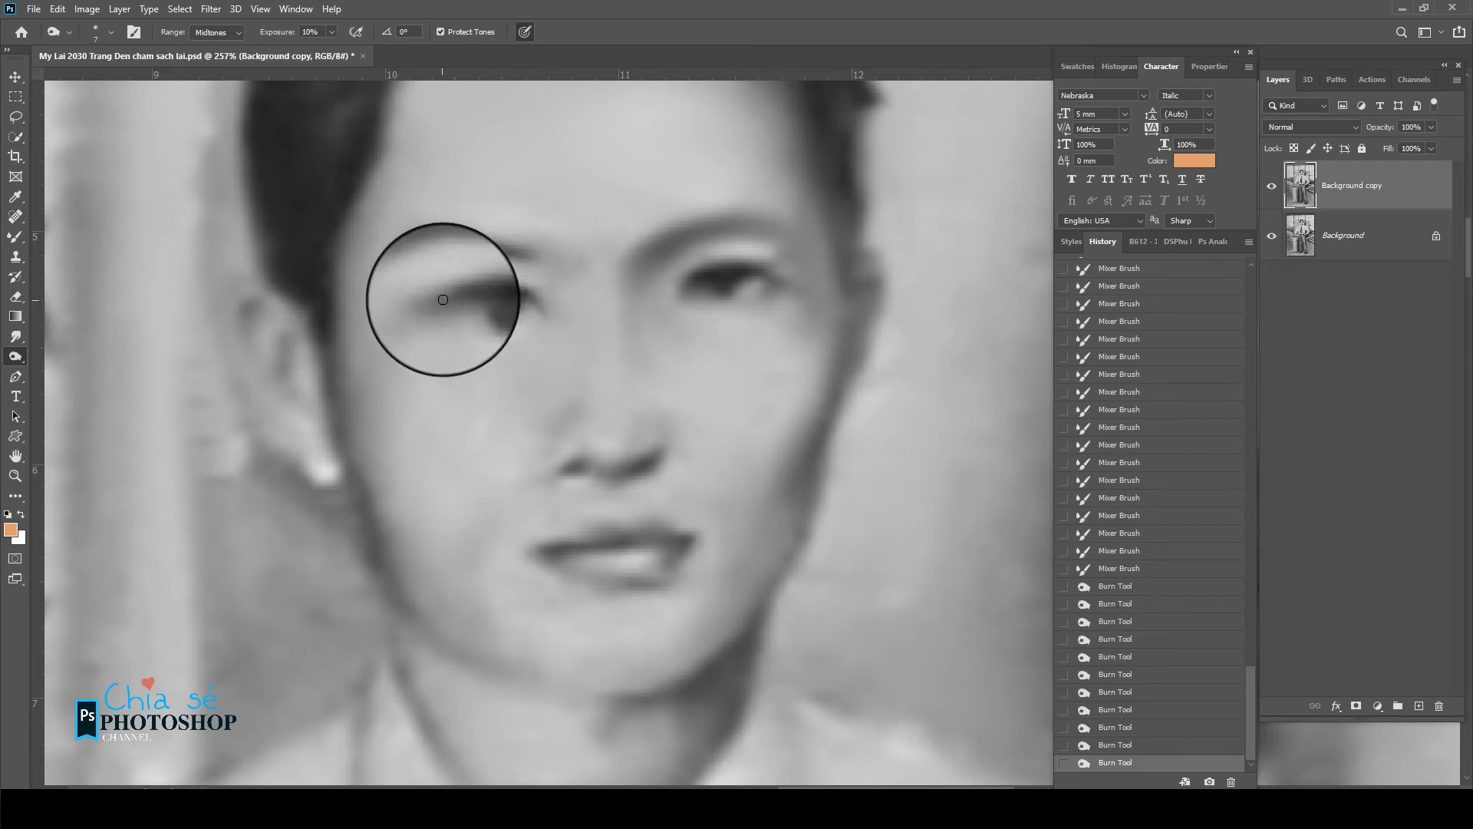
drag(476, 289, 537, 298)
mouse_move(710, 281)
mouse_down()
mouse_move(737, 275)
mouse_move(721, 278)
mouse_move(730, 296)
mouse_move(714, 281)
mouse_move(737, 270)
mouse_move(766, 279)
mouse_move(711, 273)
mouse_move(685, 290)
mouse_move(697, 266)
mouse_up()
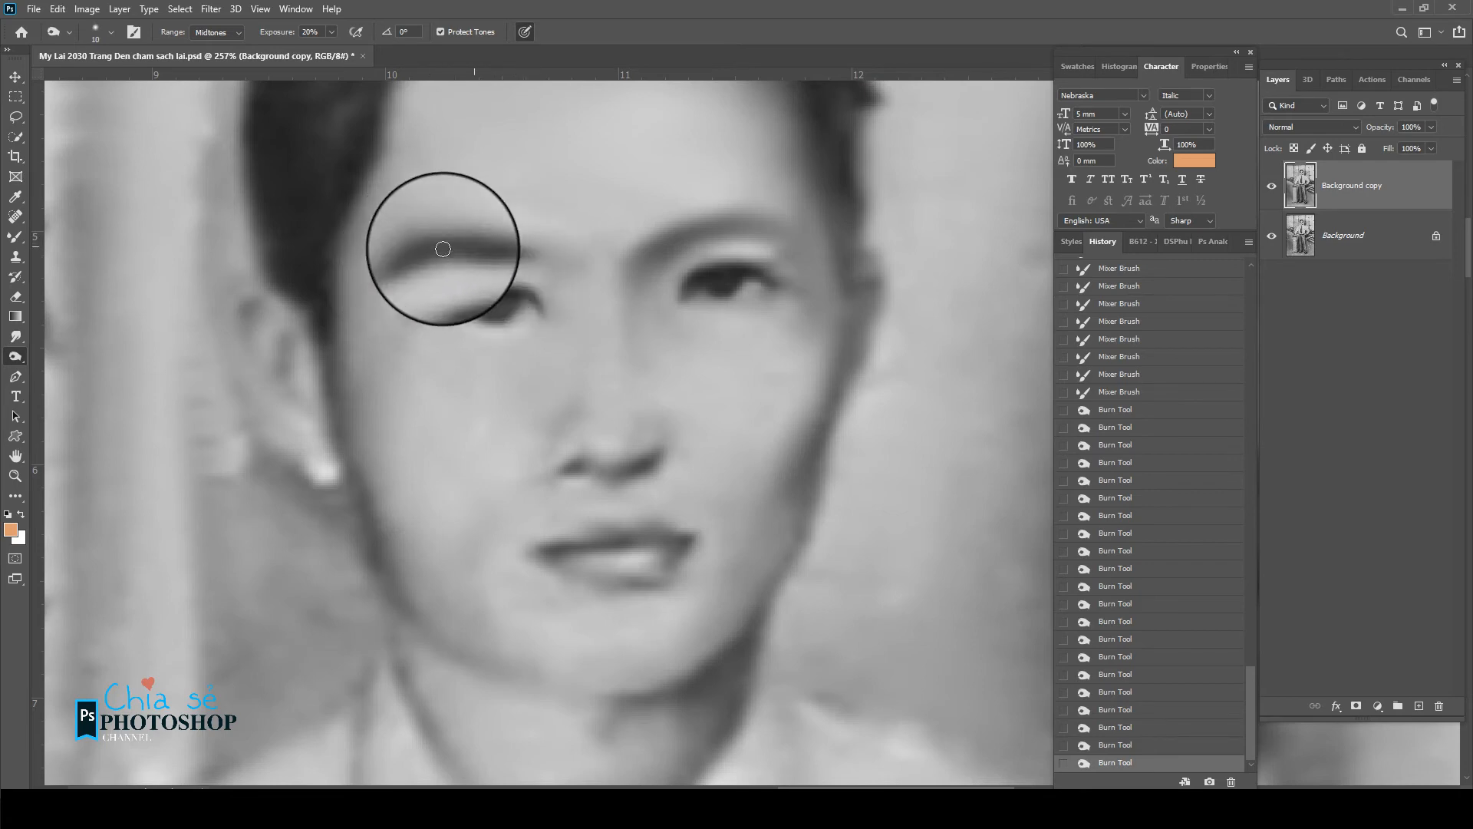
- Darken both eyebrows with a 10 px Burn tool at 20% exposure
drag(443, 249, 502, 251)
mouse_move(691, 247)
mouse_down()
mouse_move(741, 225)
mouse_move(671, 234)
mouse_move(783, 226)
mouse_move(670, 232)
mouse_move(772, 233)
mouse_up()
drag(429, 252, 427, 277)
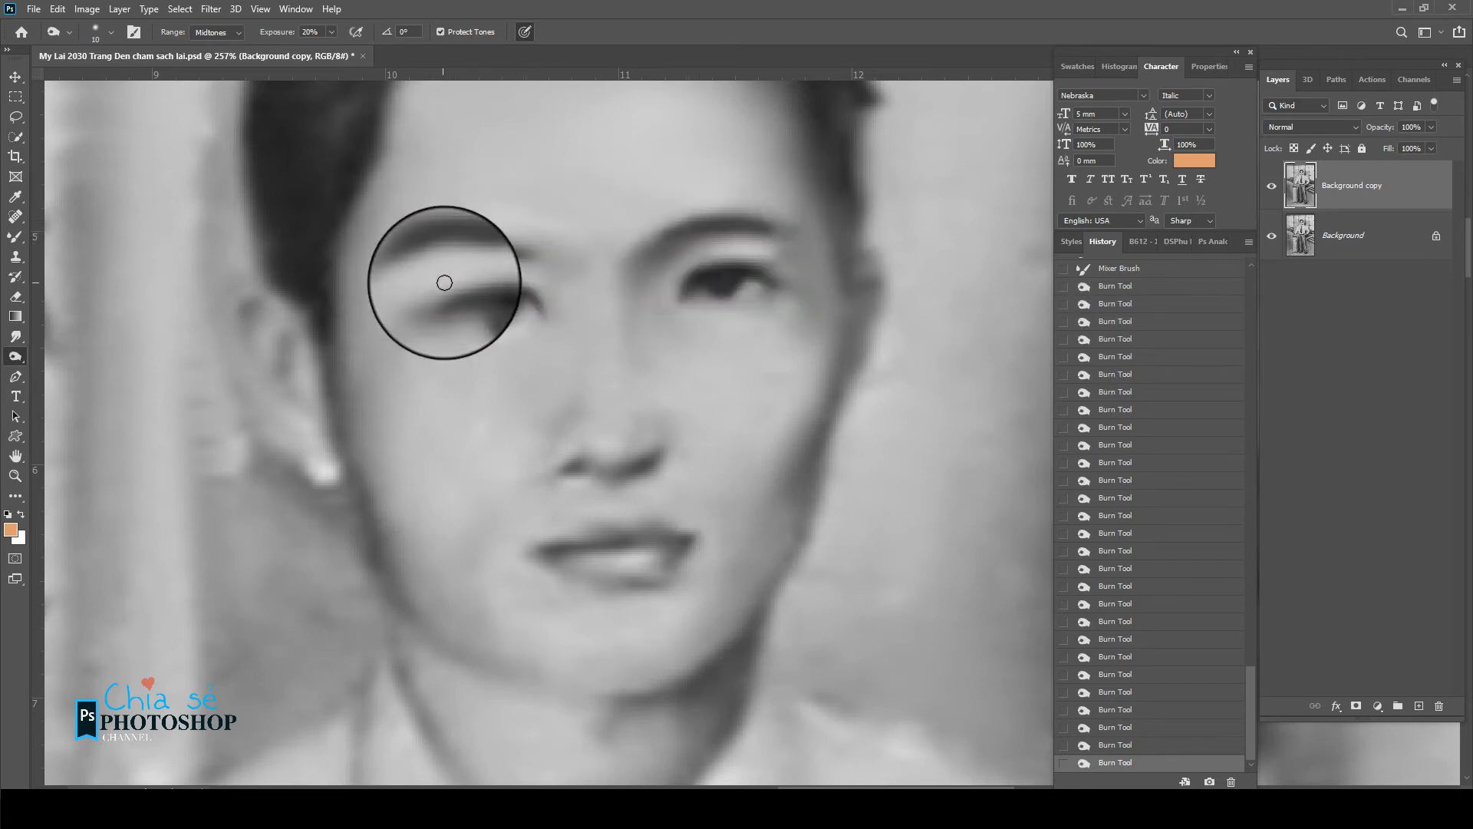
- Lighten the man's right eye with the Dodge tool set to Midtones at 10% exposure
key(shift+o)
key(bracketleft)
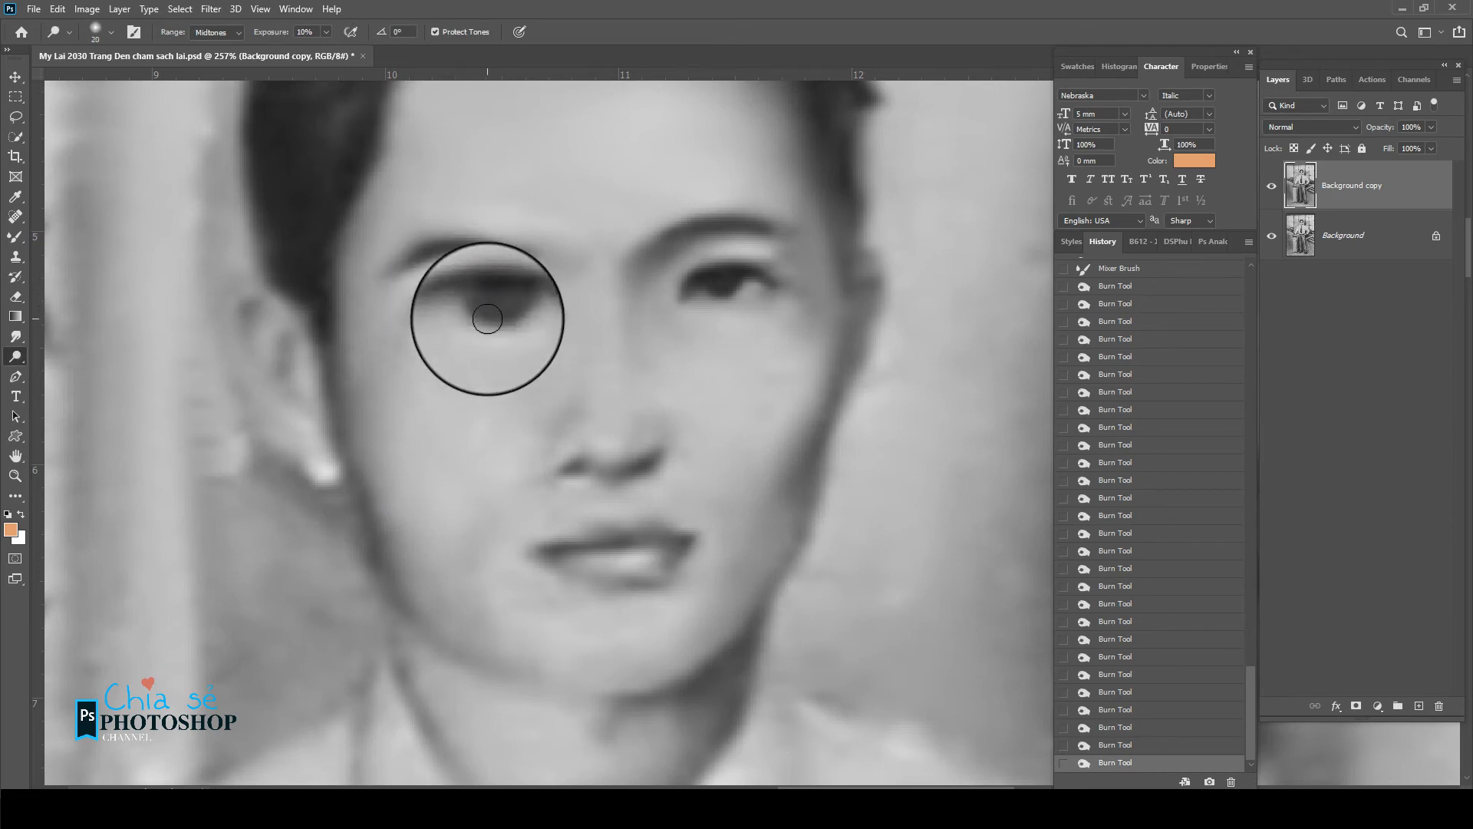
click(497, 301)
- Set the Dodge tool to Shadows at 100% exposure and paint a 3 px catchlight in the man's right pupil
scroll(496, 301, up, 2)
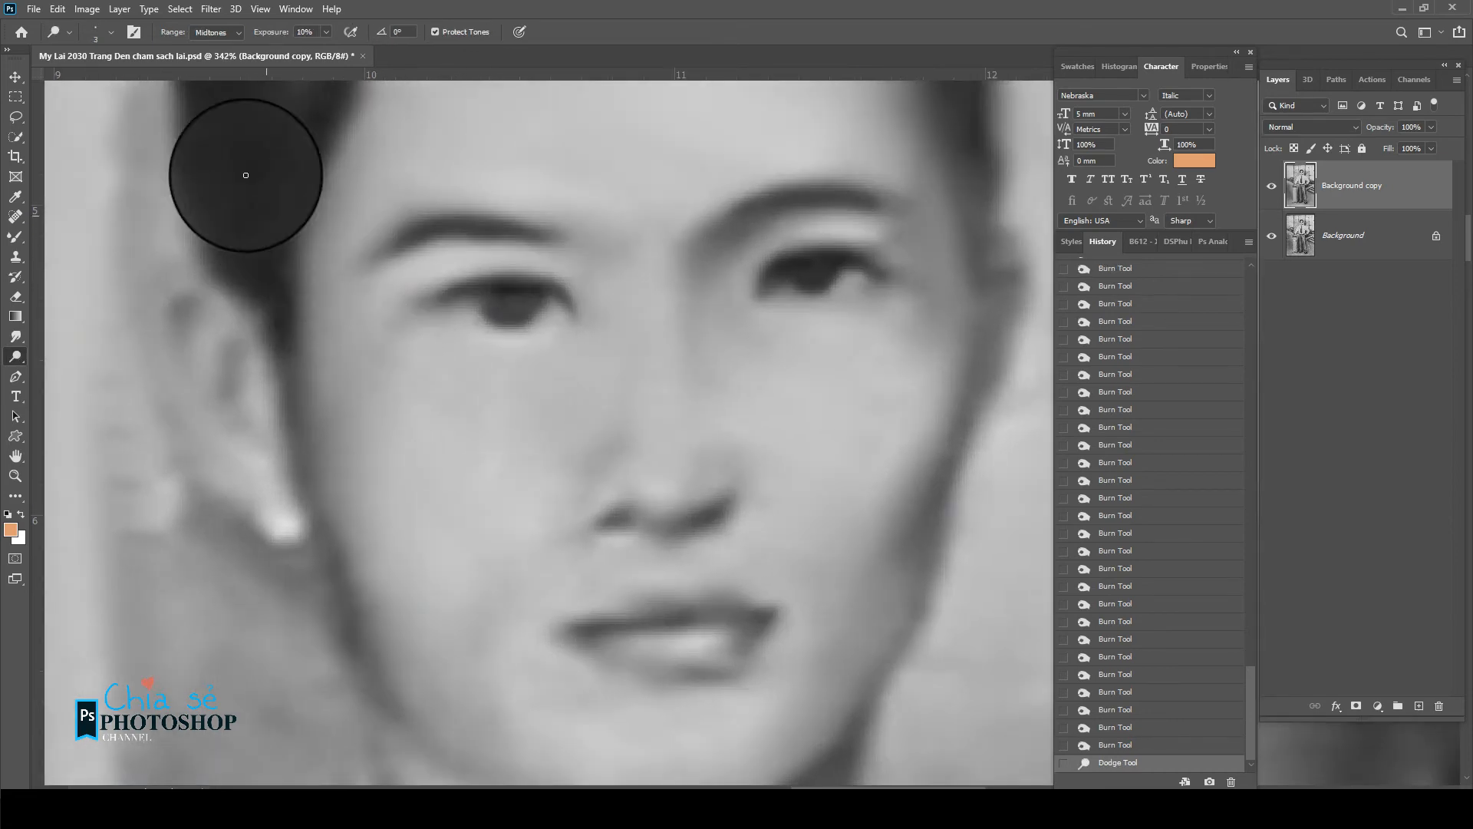
right_click(15, 356)
click(50, 357)
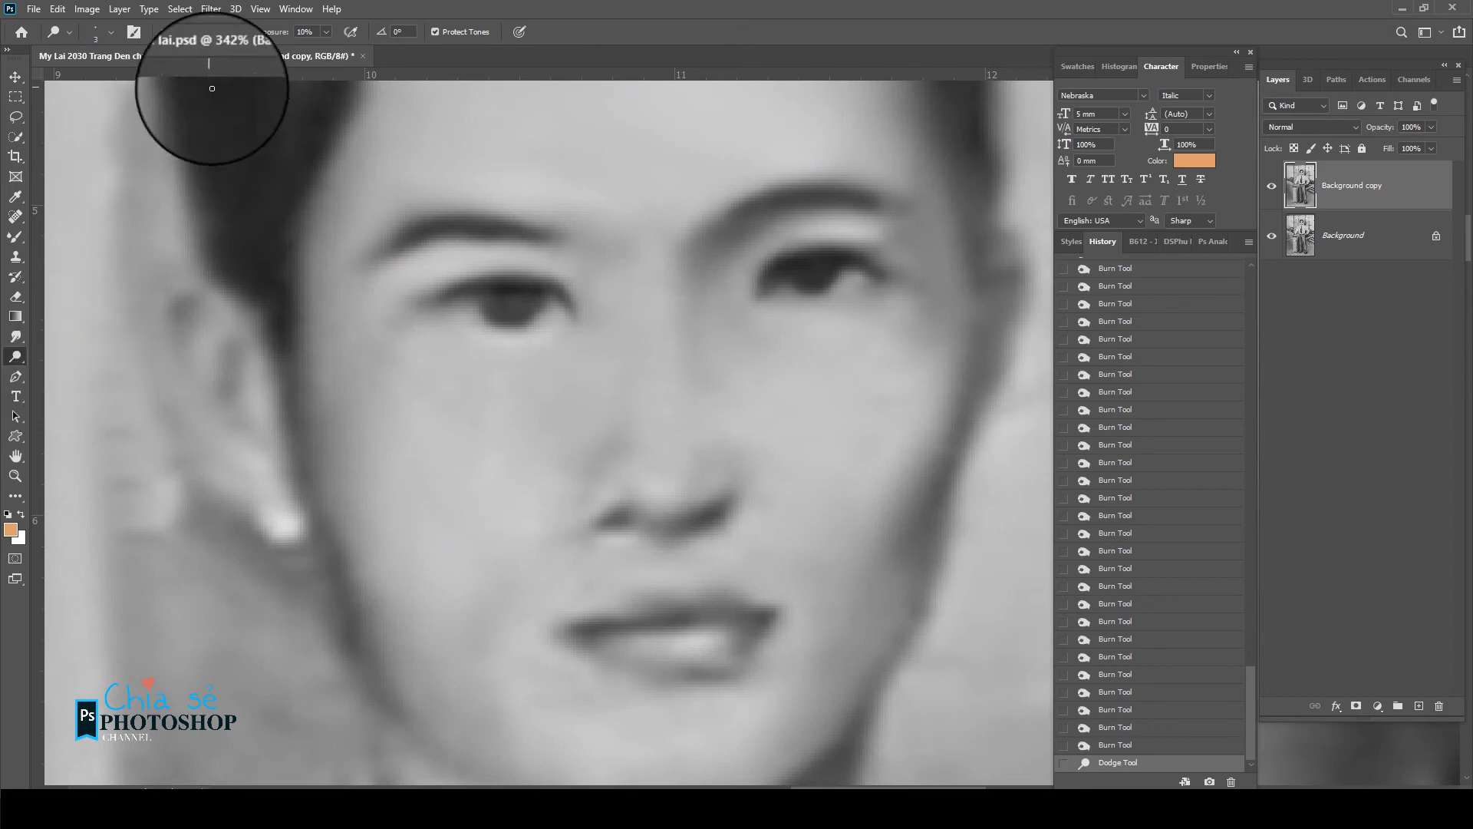
click(198, 48)
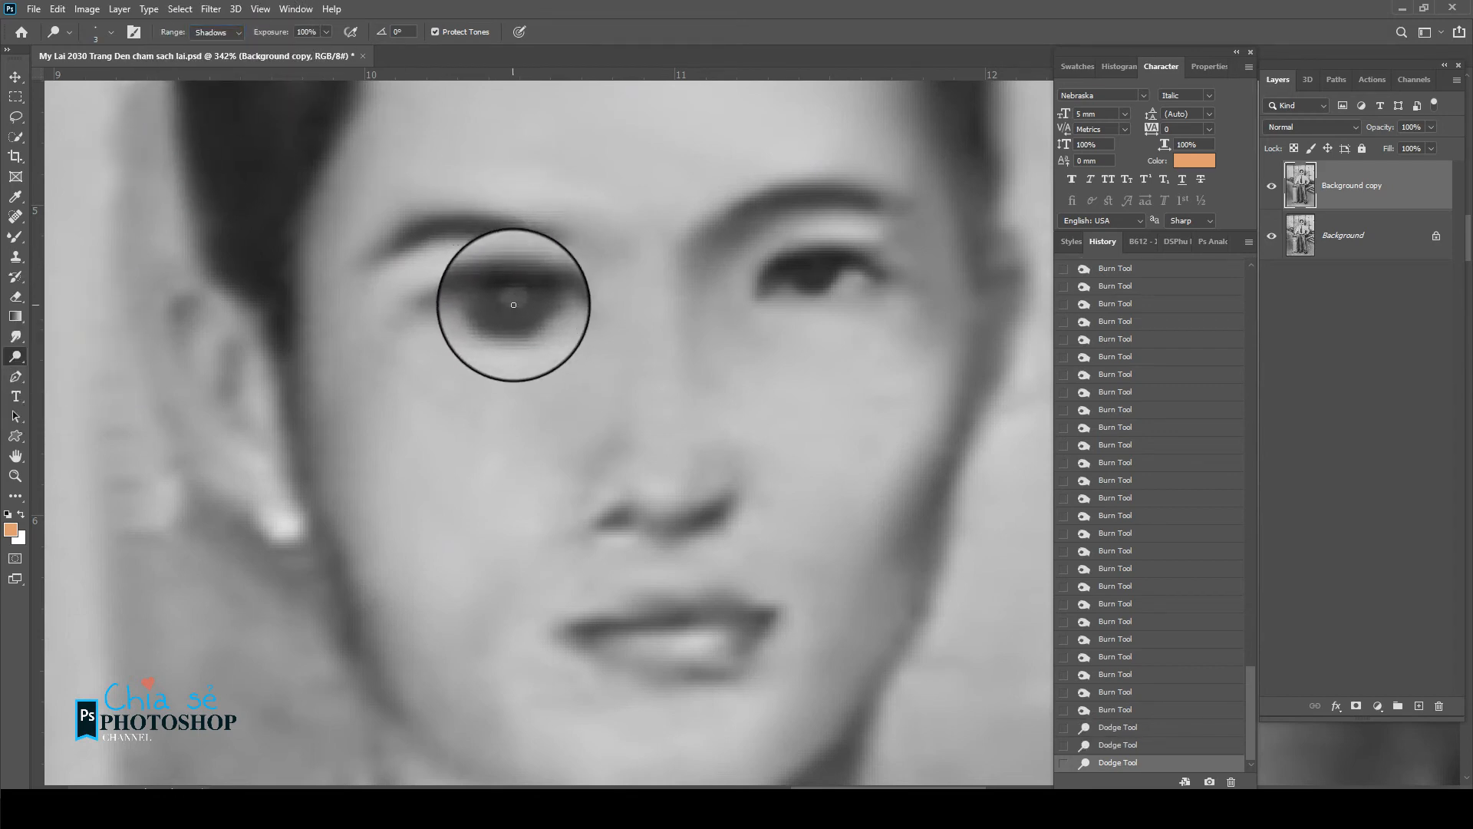
click(511, 297)
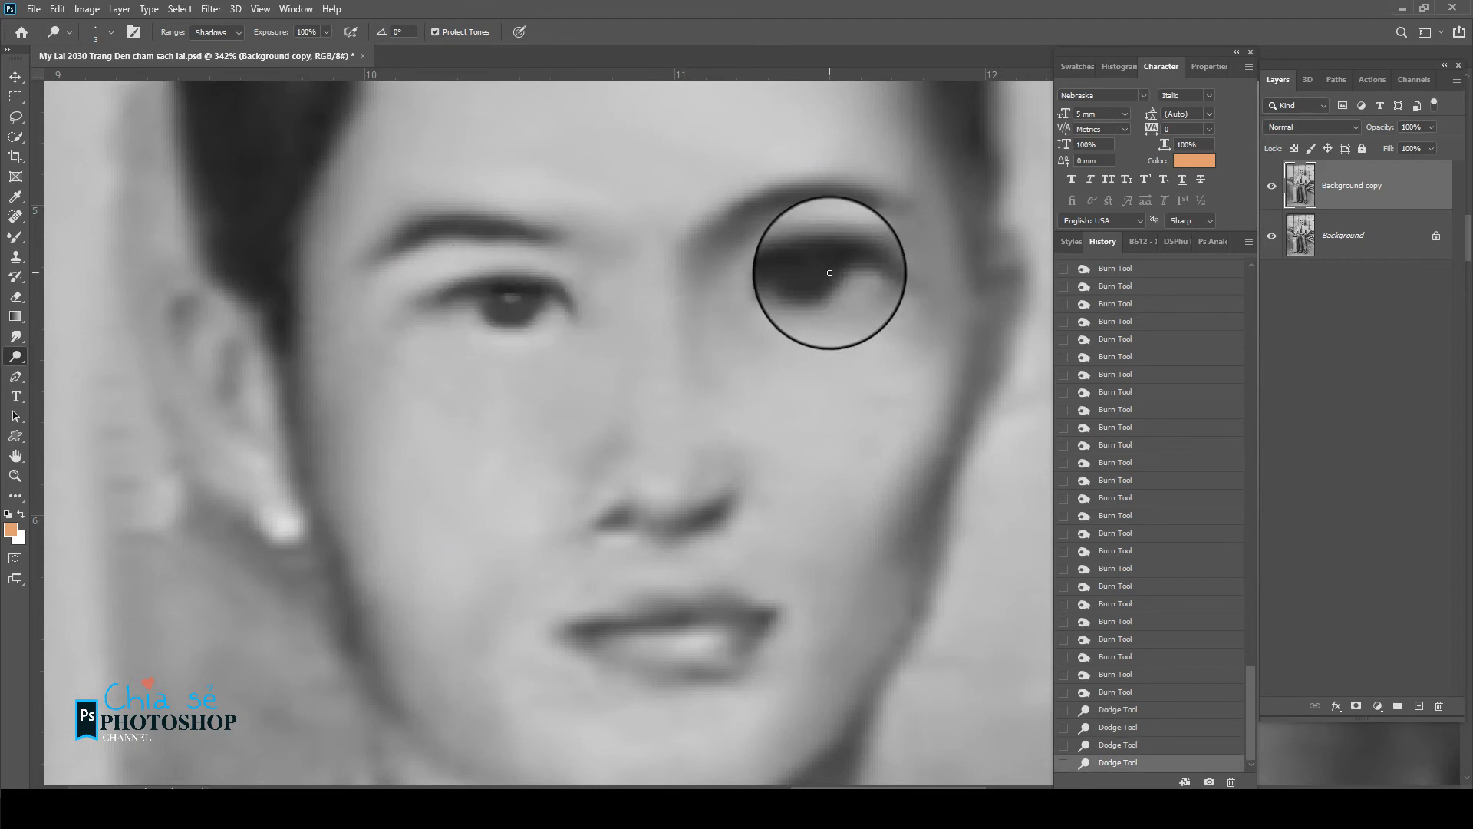
- Dodge a catchlight and the white of the man's left eye, and brighten around both irises at 3 to 5 px
drag(818, 267, 786, 284)
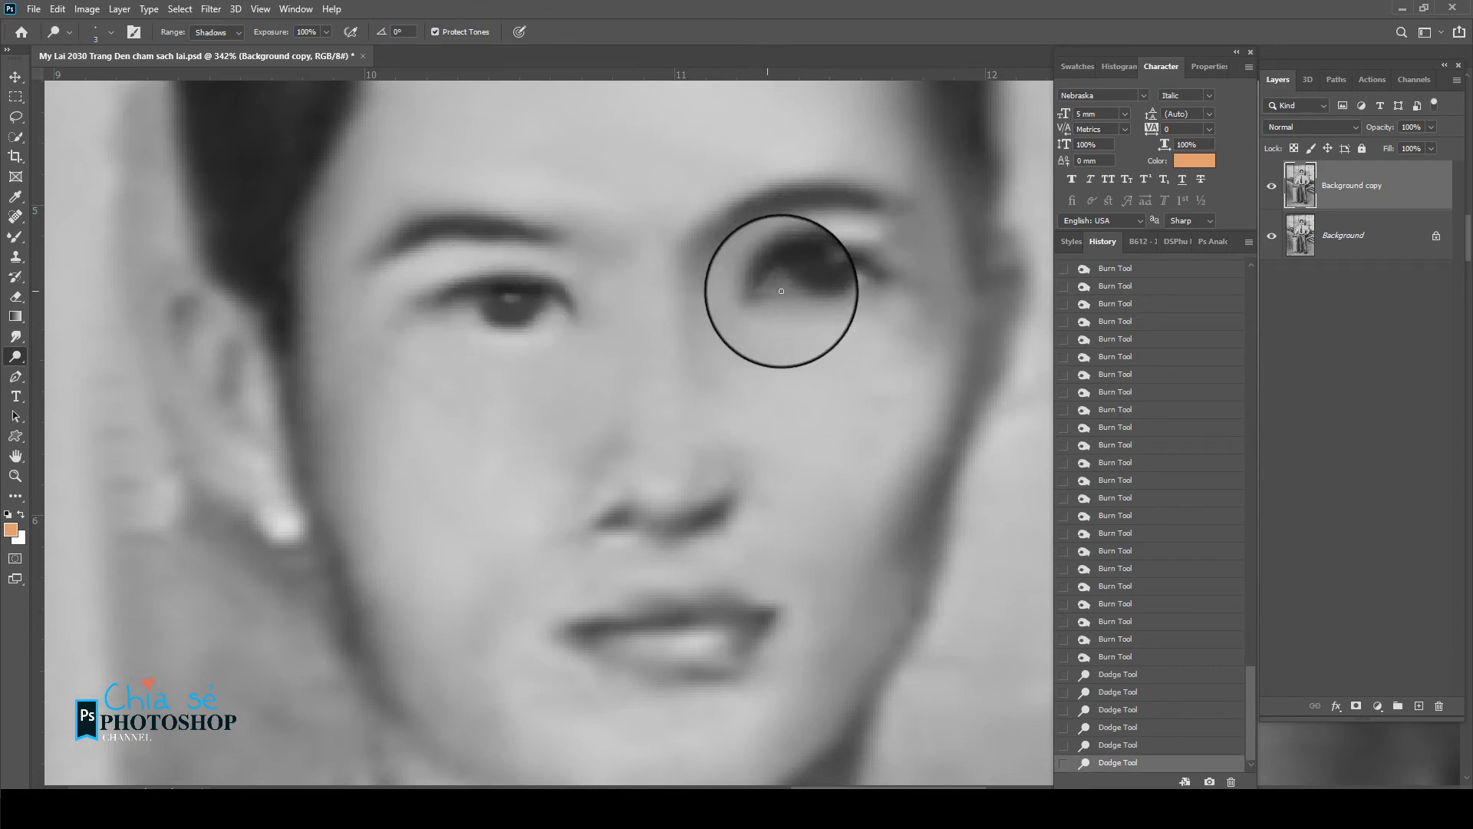
click(789, 287)
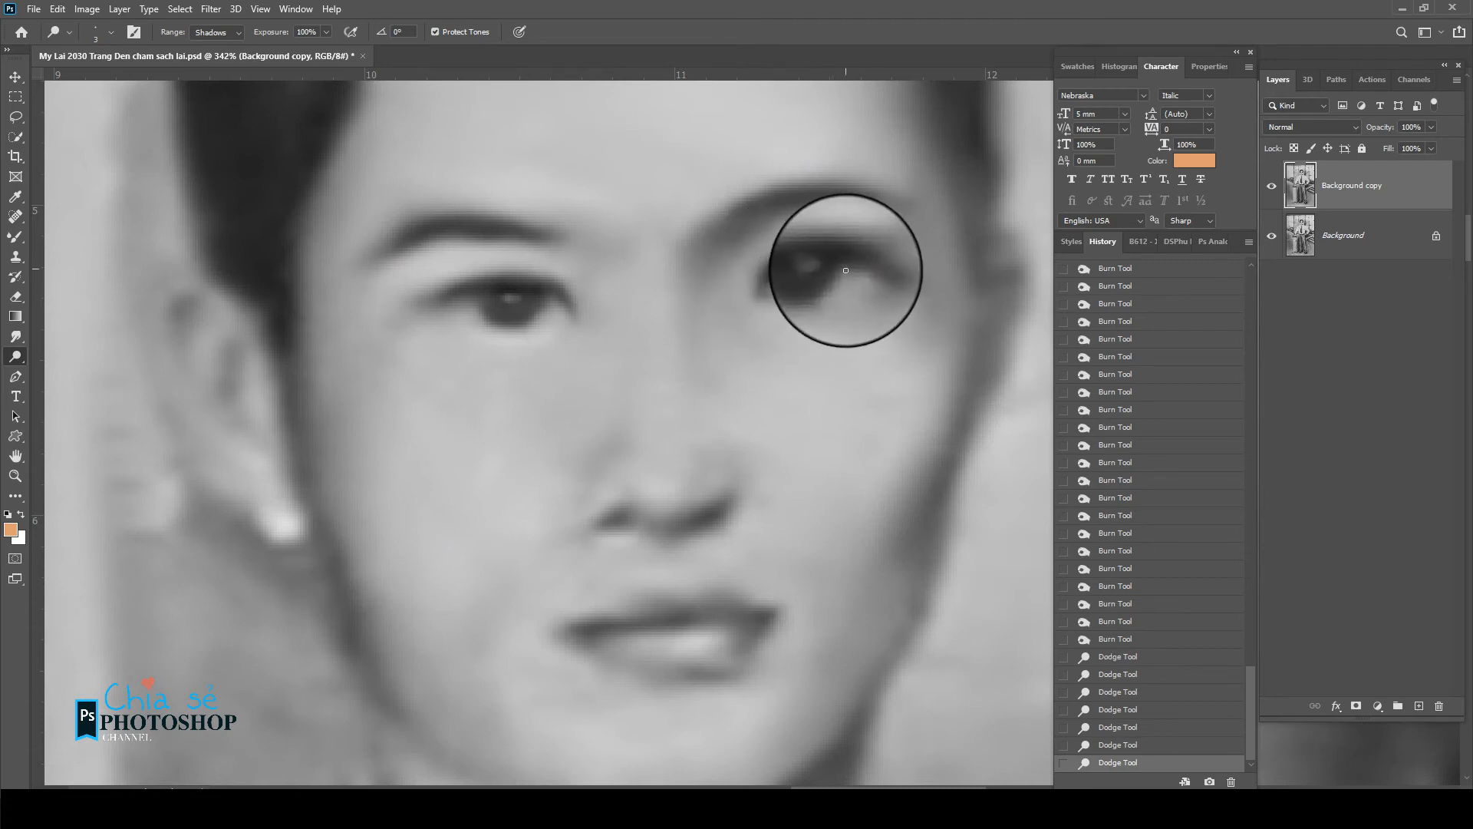
click(852, 278)
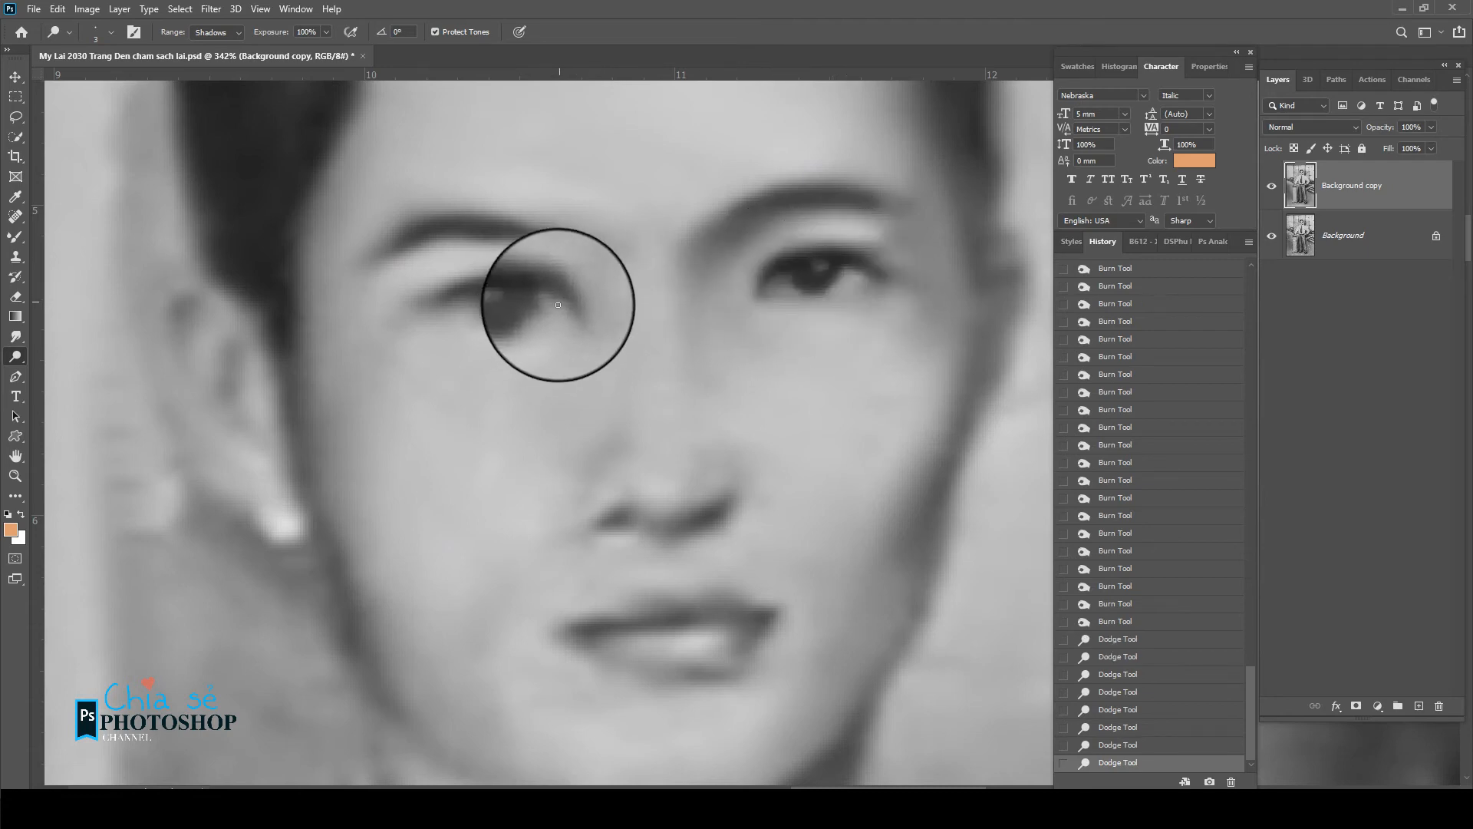
mouse_move(536, 312)
mouse_down()
mouse_move(471, 314)
mouse_move(460, 307)
mouse_move(476, 302)
mouse_move(458, 302)
mouse_move(491, 322)
mouse_up()
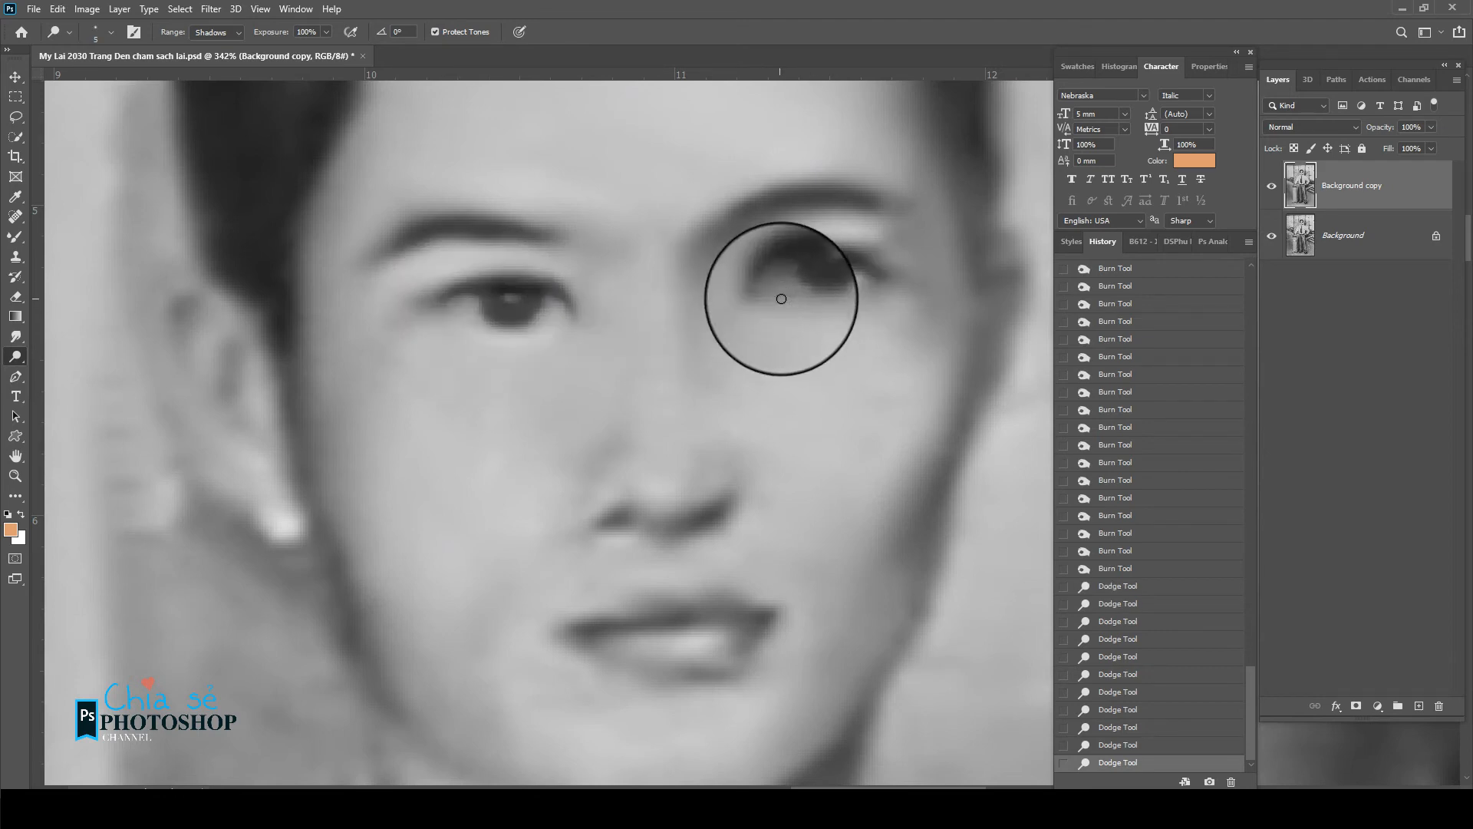
drag(792, 290, 767, 286)
scroll(741, 335, down, 2)
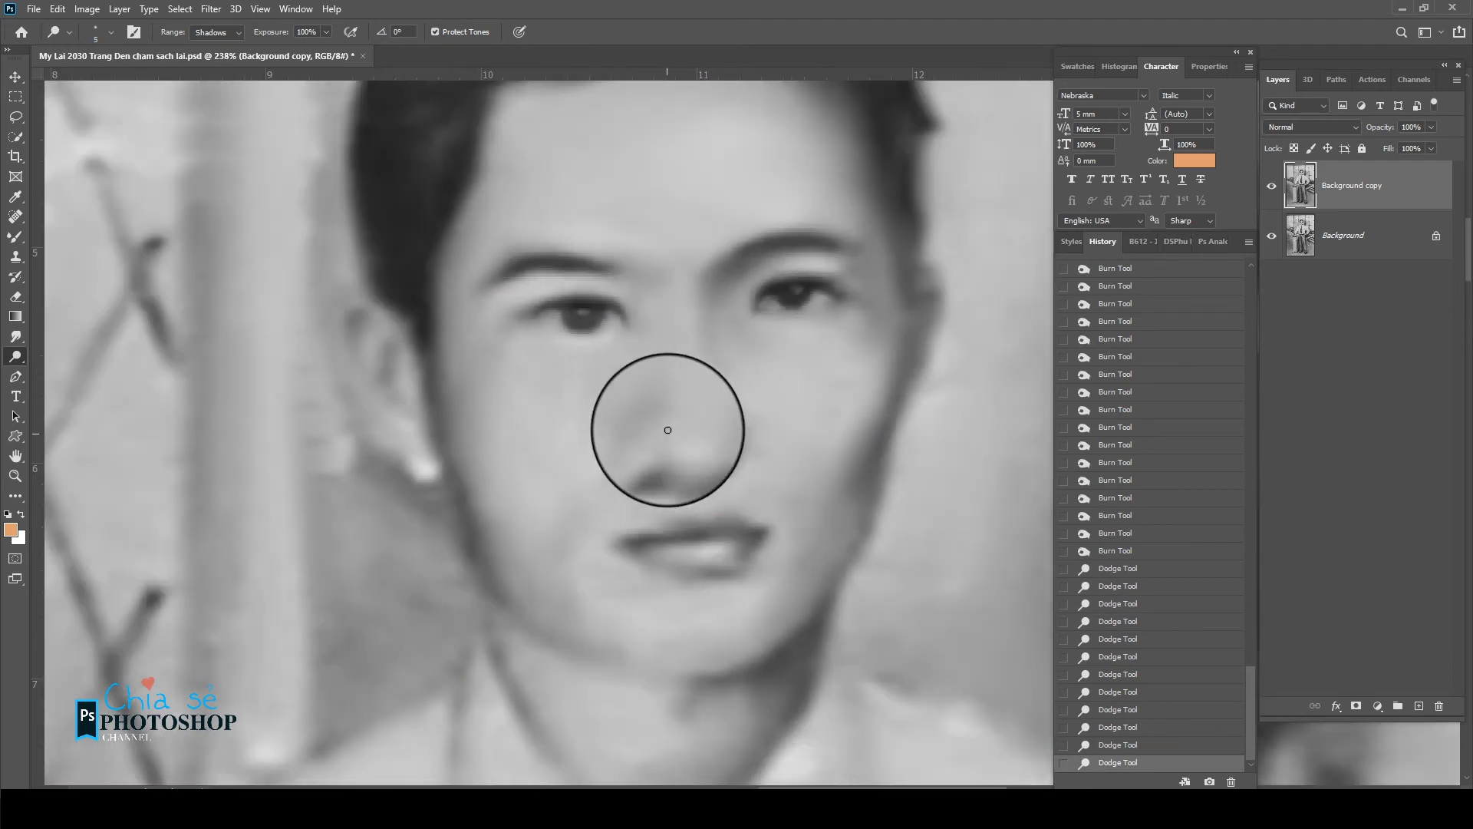
- Burn the nose's underside, the shadow from the brow down the nose, and the eyebrows, using Midtones at 20% exposure with a 10 to 15 px brush
drag(670, 403, 667, 352)
key(shift+o)
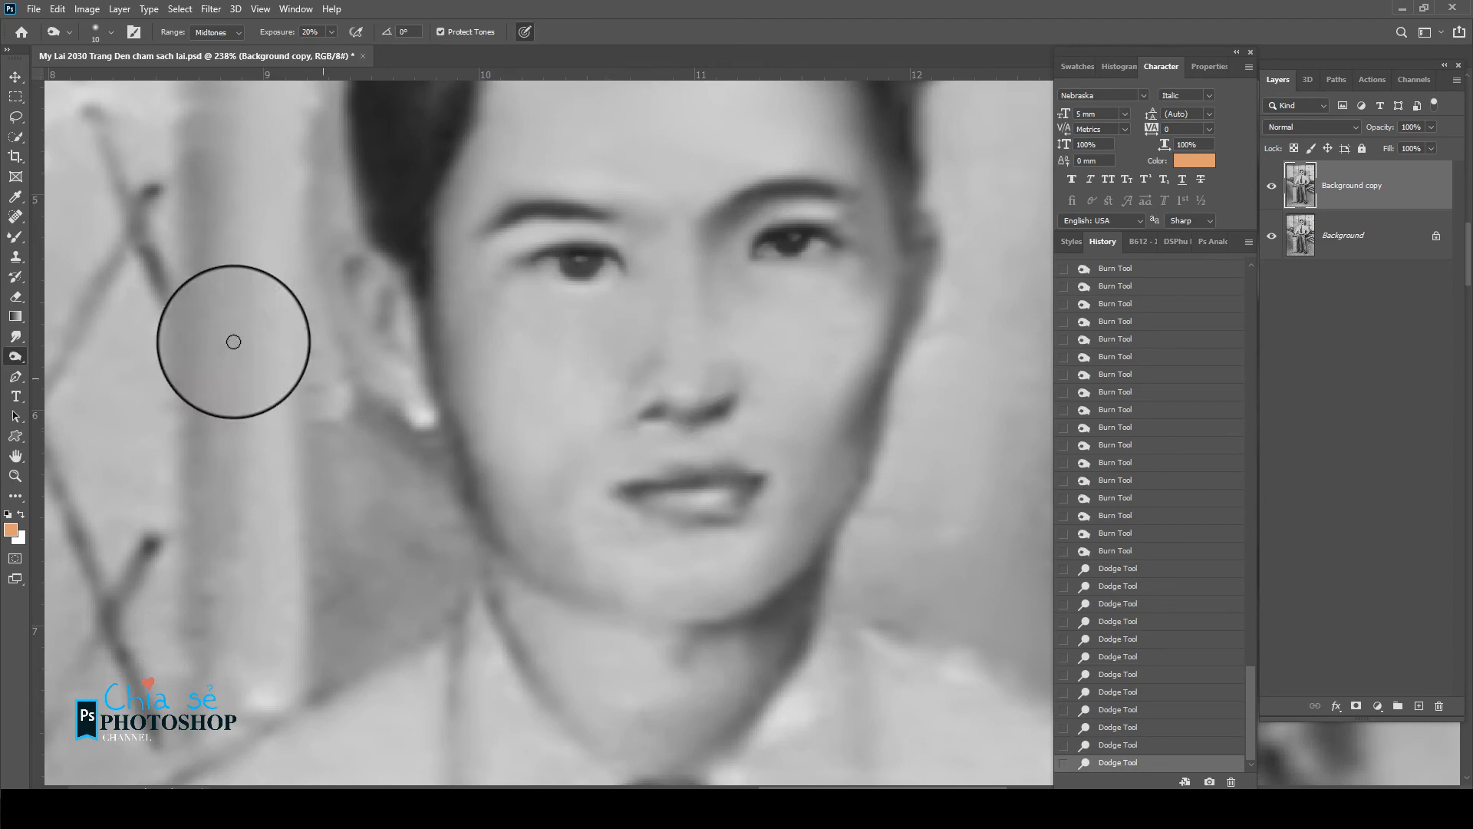
right_click(16, 356)
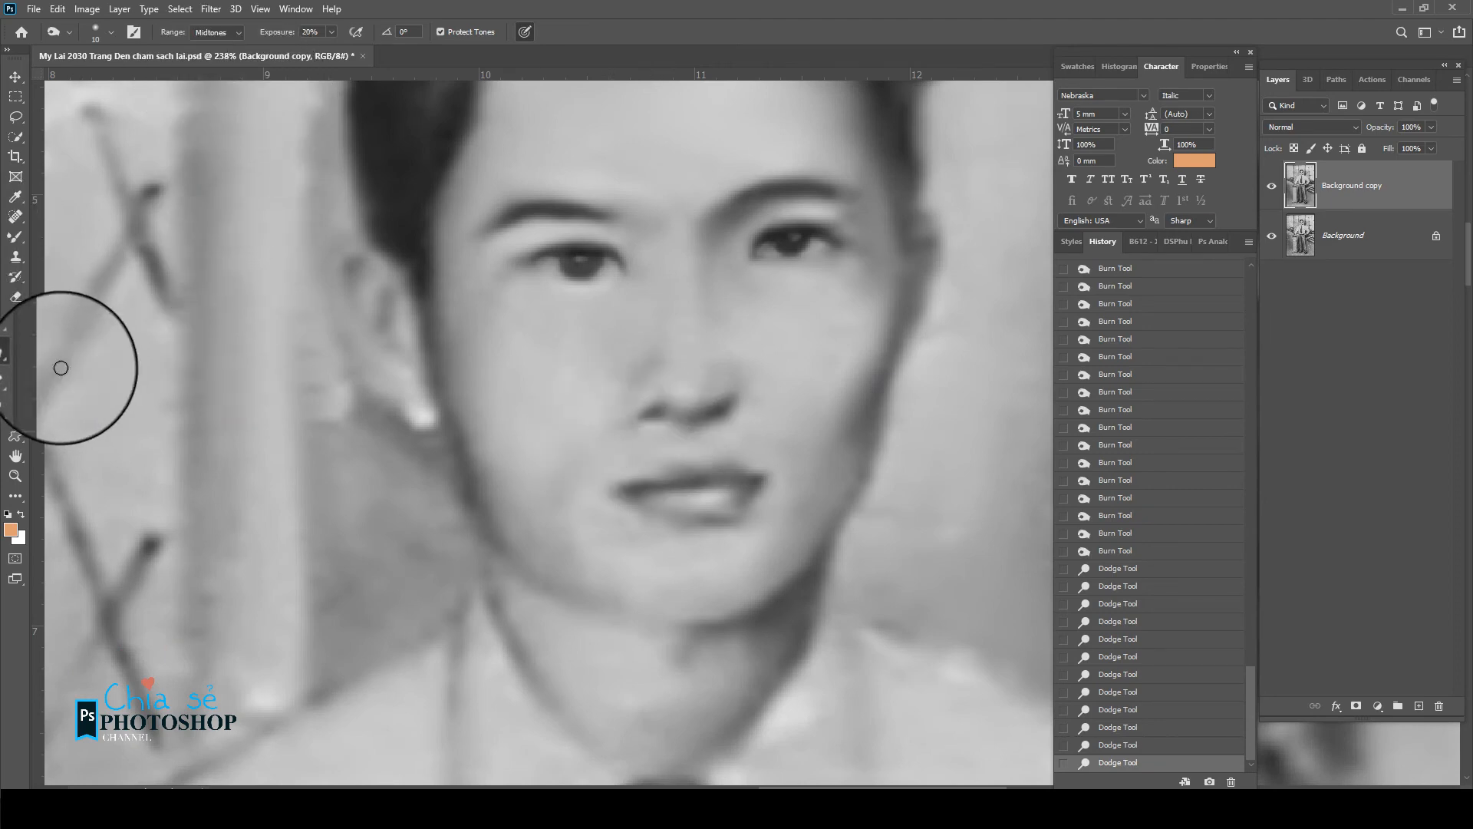
mouse_move(699, 418)
mouse_down()
mouse_move(626, 411)
mouse_move(638, 379)
mouse_move(720, 415)
mouse_up()
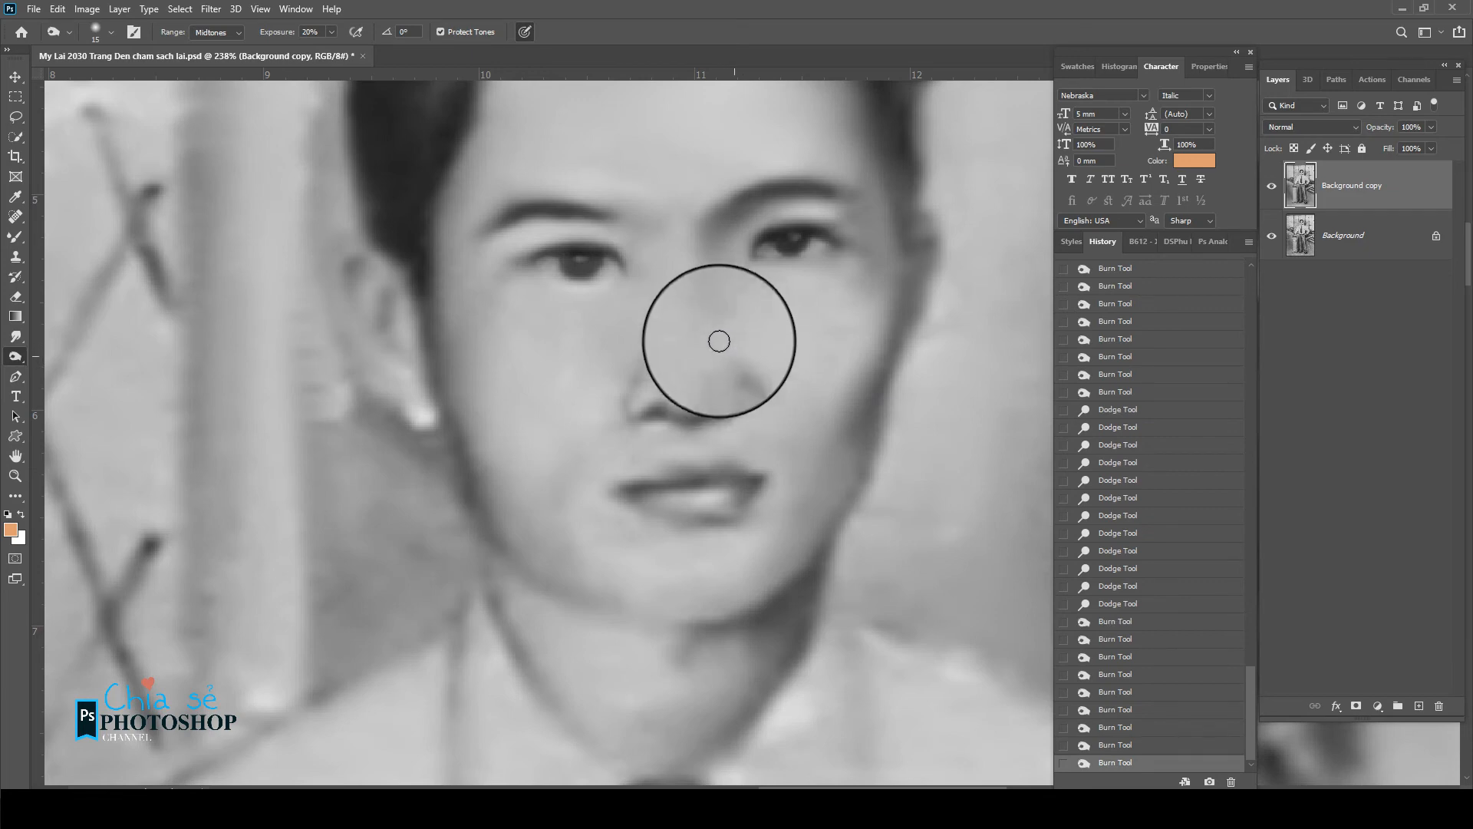
mouse_move(729, 350)
mouse_down()
mouse_move(727, 228)
mouse_move(747, 203)
mouse_move(720, 253)
mouse_move(747, 194)
mouse_move(861, 207)
mouse_up()
mouse_move(591, 221)
mouse_down()
mouse_move(487, 246)
mouse_move(562, 223)
mouse_move(527, 234)
mouse_move(623, 233)
mouse_move(607, 235)
mouse_up()
- Deepen the nostrils, the wings of the nose and the line between the lips with the Burn tool at 20% exposure
key(])
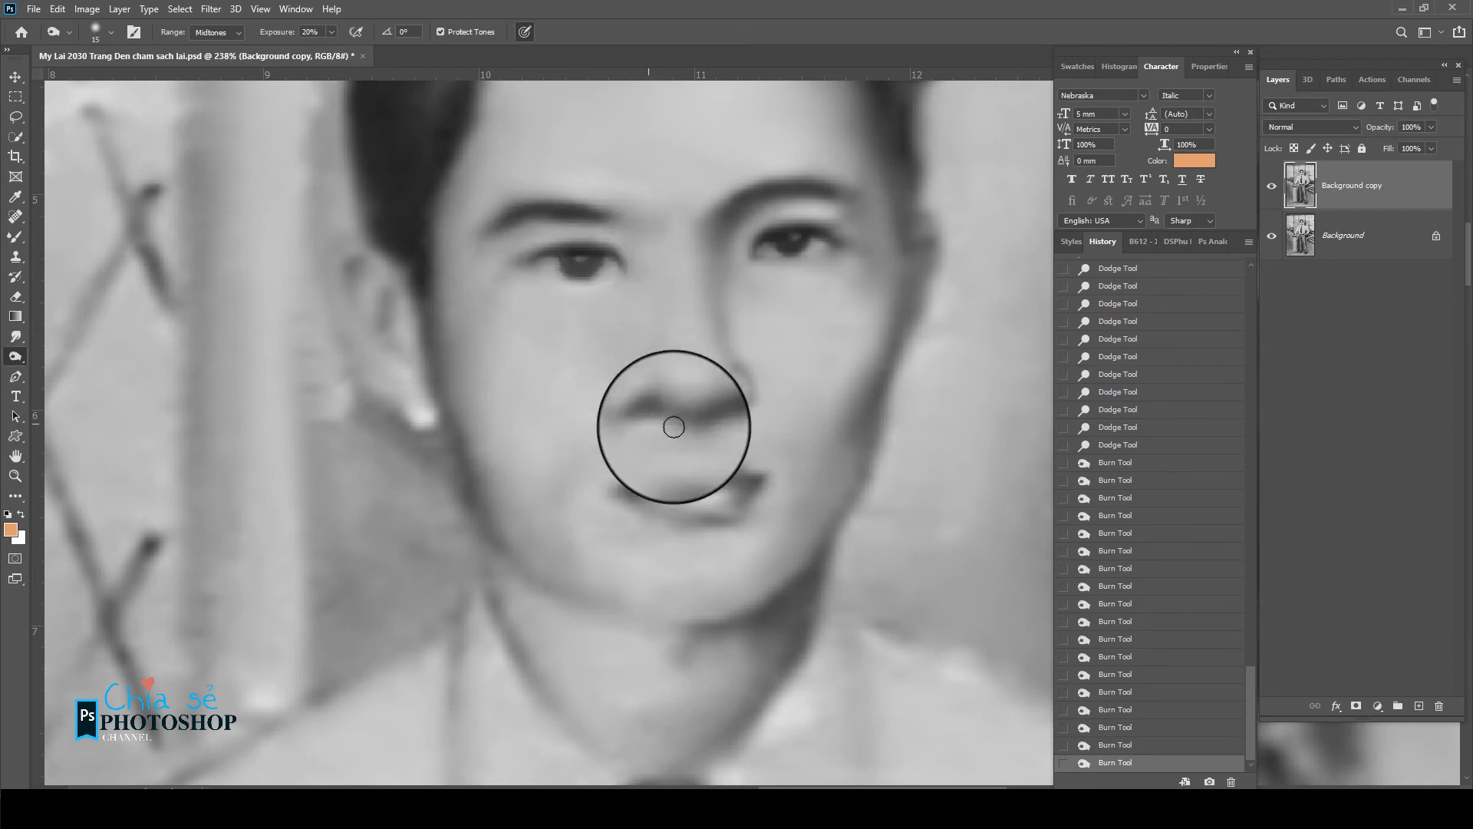
mouse_move(674, 427)
mouse_down()
mouse_move(649, 500)
mouse_move(667, 475)
mouse_move(733, 474)
mouse_move(639, 482)
mouse_move(649, 504)
mouse_move(693, 514)
mouse_move(745, 497)
mouse_move(671, 504)
mouse_up()
mouse_move(645, 389)
mouse_down()
mouse_move(633, 421)
mouse_move(662, 383)
mouse_move(684, 419)
mouse_up()
key([)
key(bracketright)
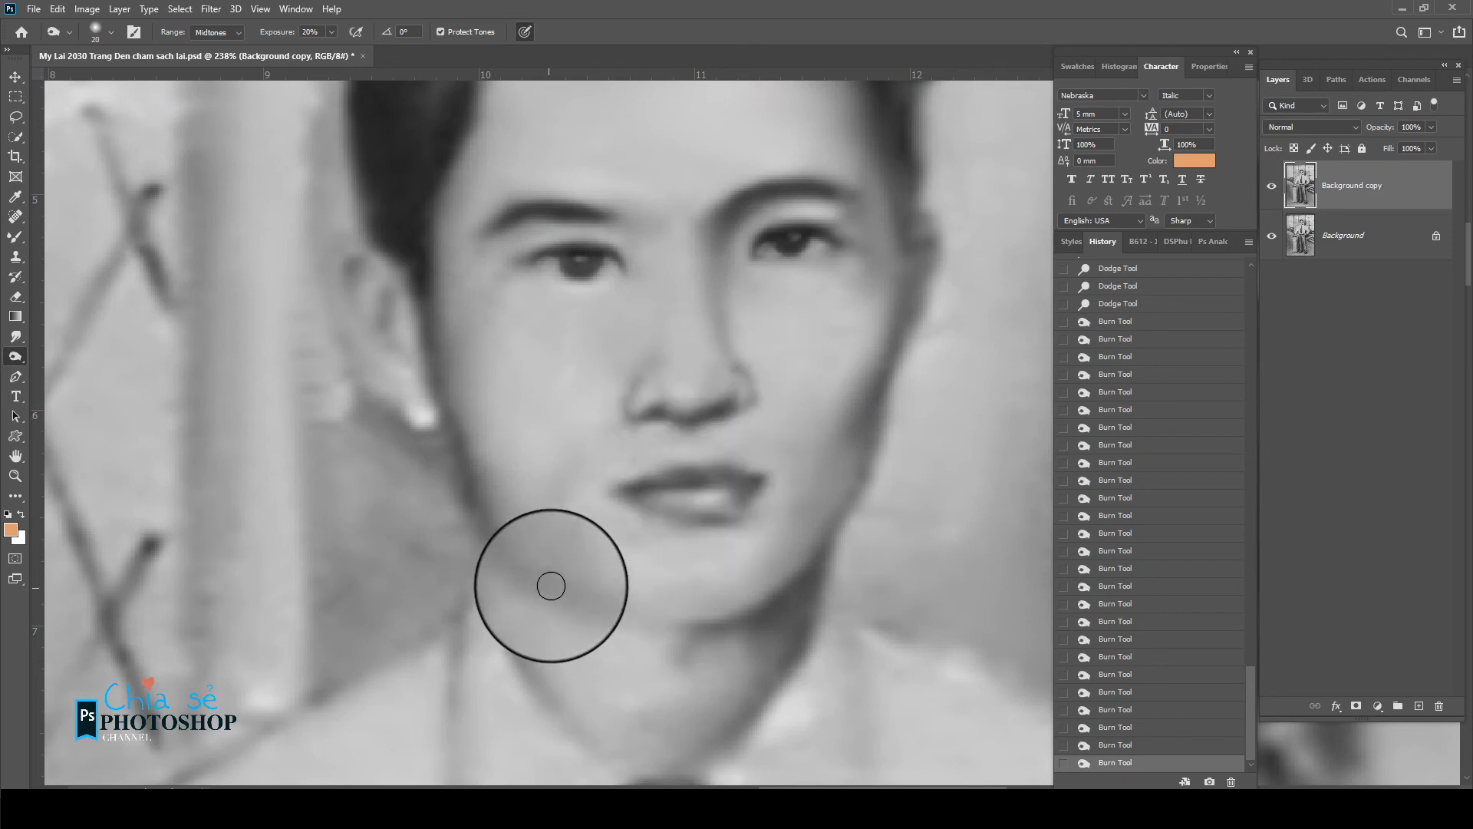
- Burn the shadow beneath the chin and jaw and across the neck with a 20 to 40 px brush at 20% exposure
mouse_move(692, 627)
mouse_down()
mouse_move(604, 607)
mouse_move(674, 624)
mouse_move(665, 589)
mouse_move(628, 632)
mouse_move(640, 618)
mouse_move(695, 623)
mouse_move(642, 635)
mouse_move(628, 661)
mouse_up()
scroll(663, 594, down, 2)
key(bracketright)
key(bracketright)
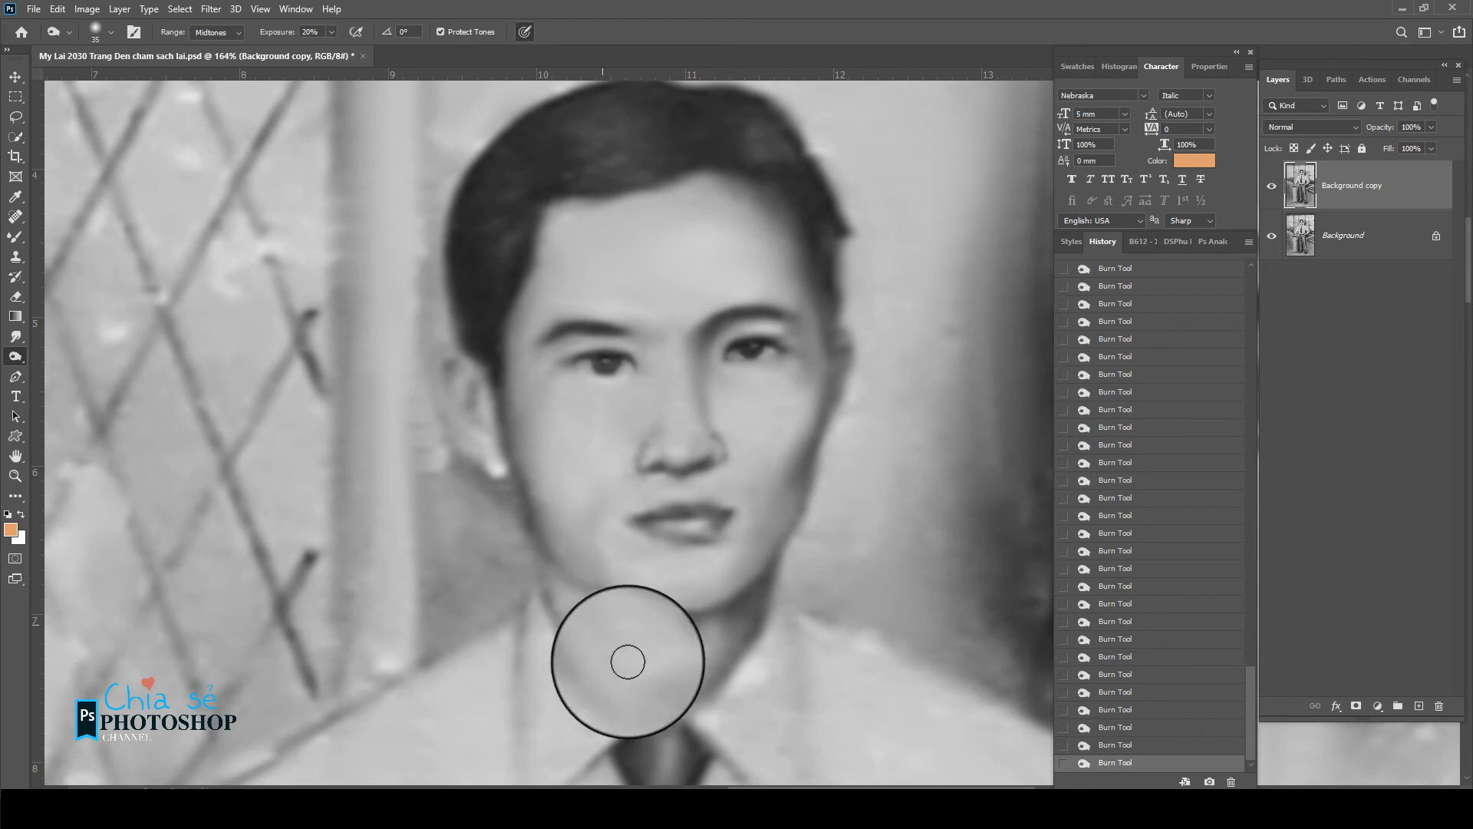
drag(576, 617, 671, 658)
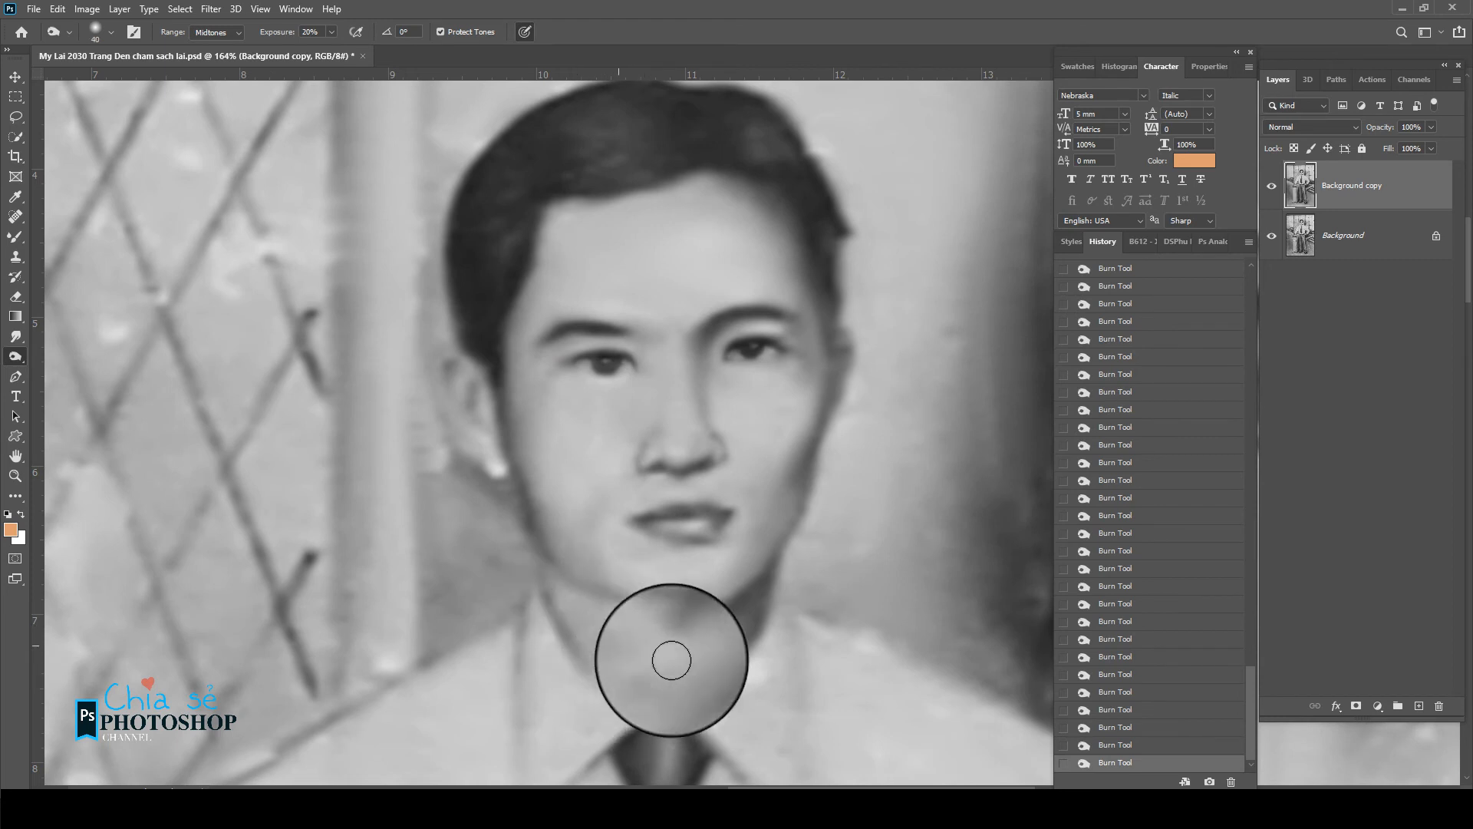
key(bracketleft)
key(bracketleft)
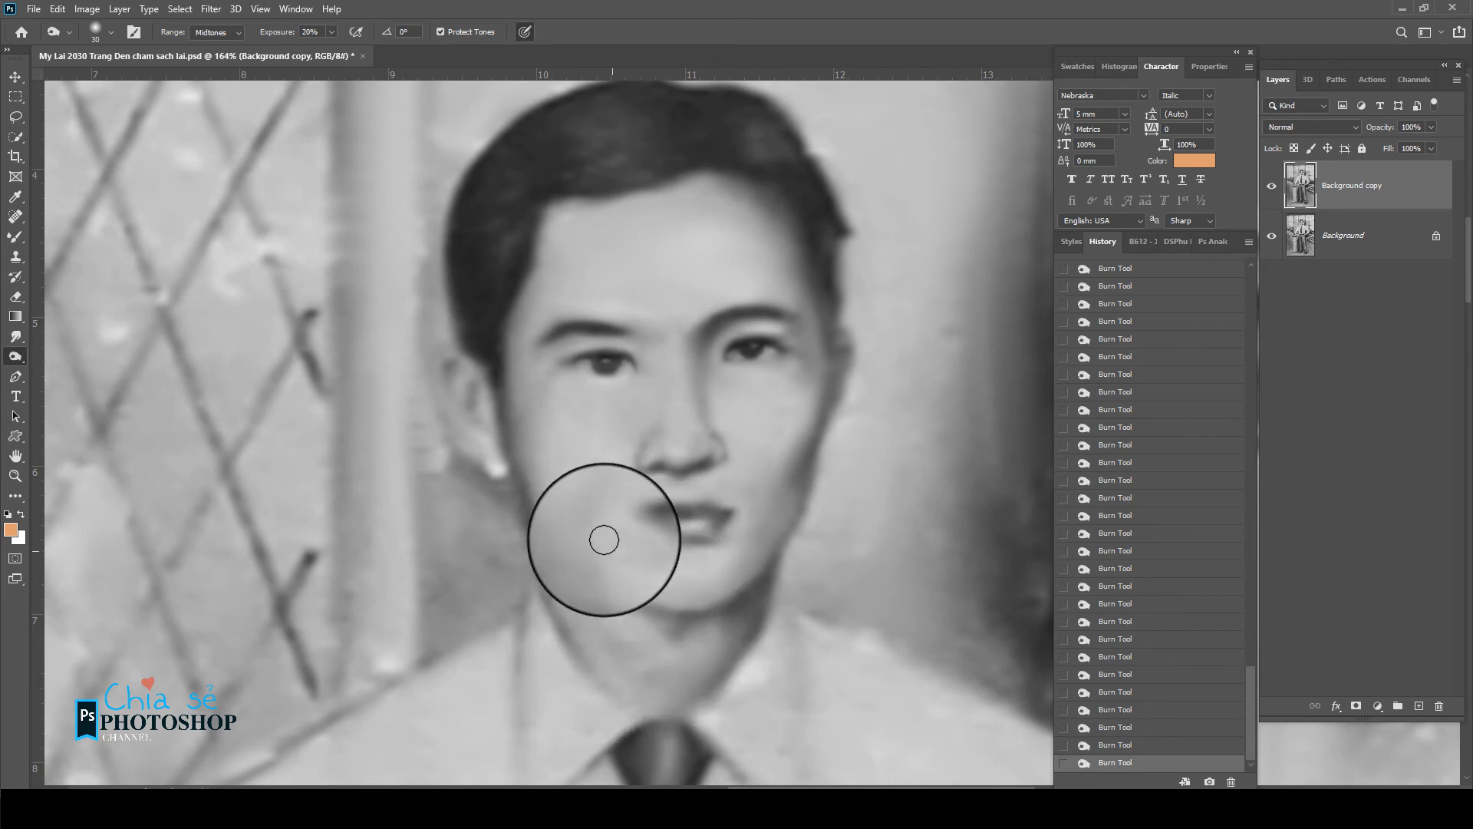
- Touch up the burned shading around the man's right eye and lips, reducing the brush from 20 to 10 px
key(bracketleft)
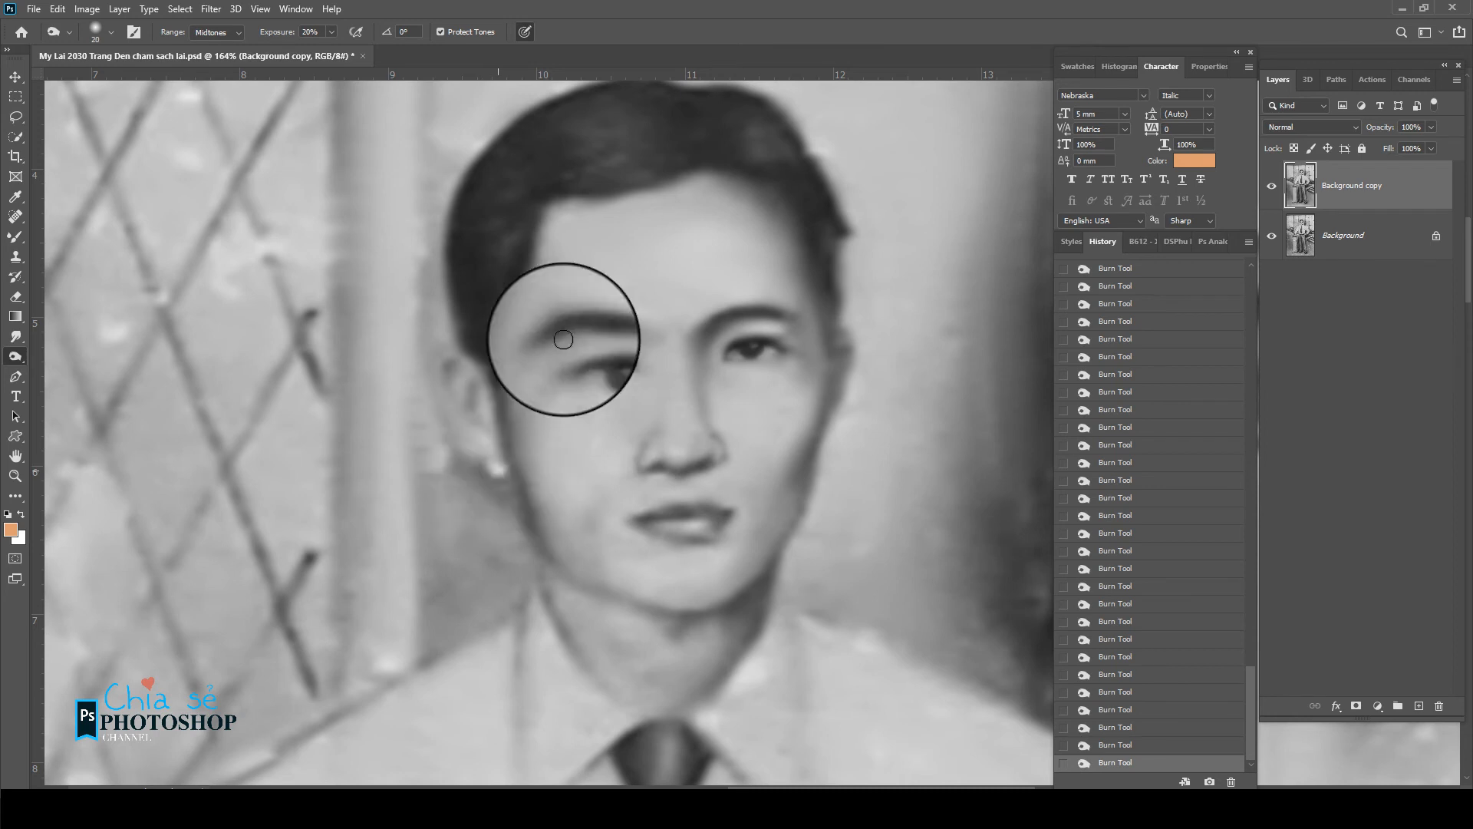
scroll(576, 384, down, 1)
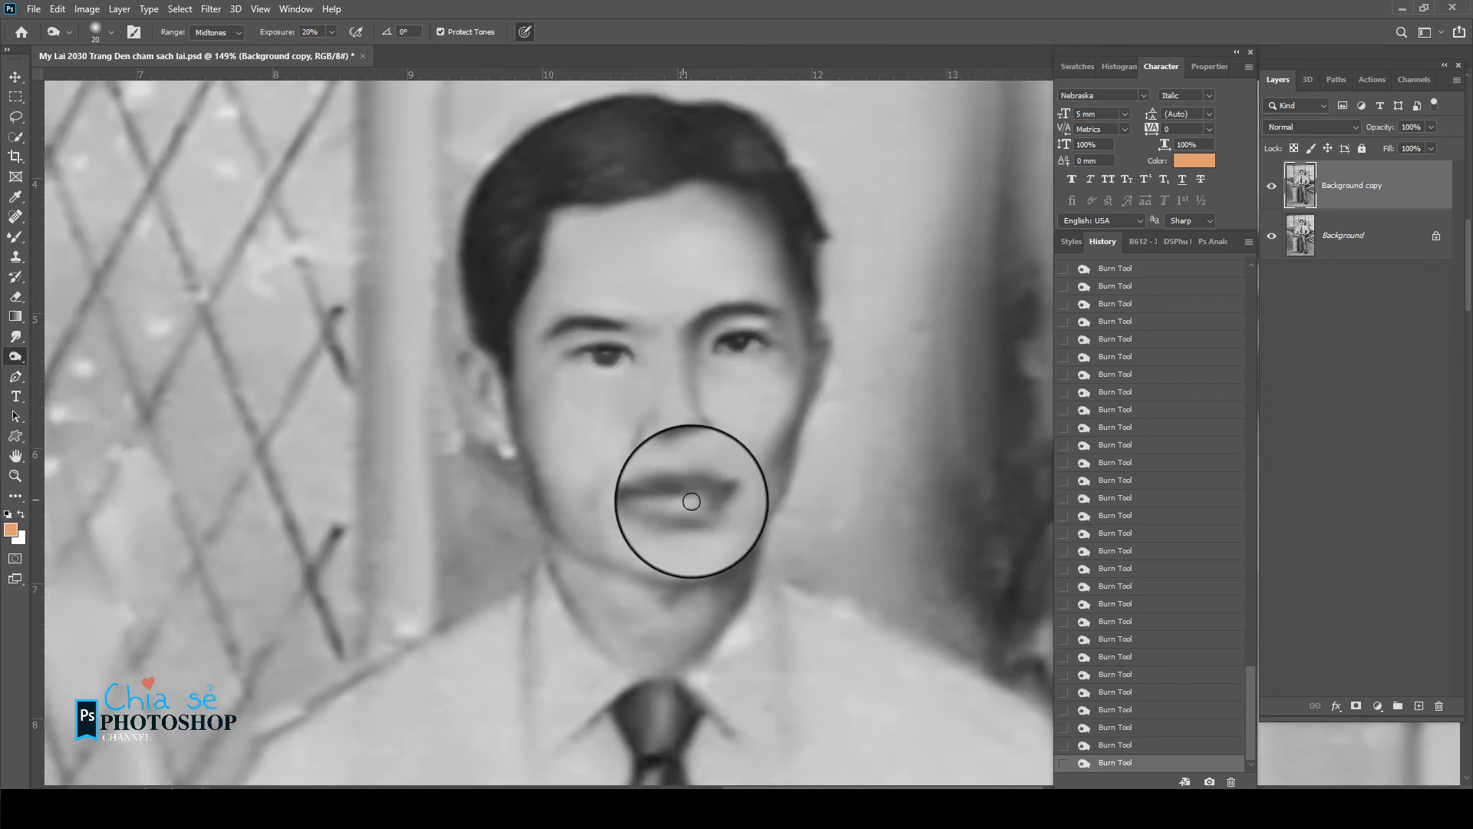
scroll(653, 499, up, 2)
key(bracketleft)
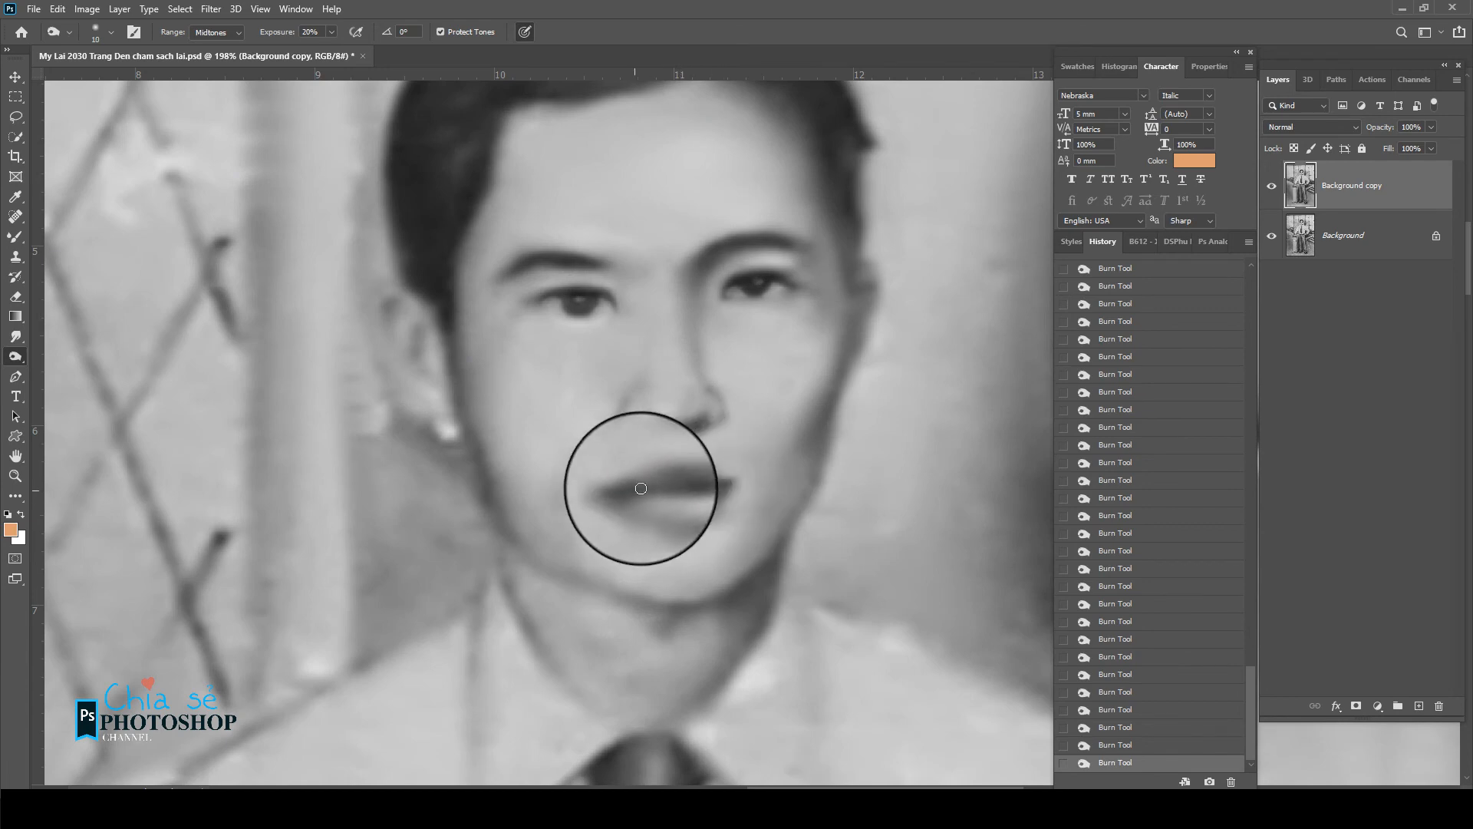
scroll(641, 488, down, 1)
- Blend the chin, jaw and the man's left cheek up to the brow with the Mixer Brush reduced to about 35 px
key(b)
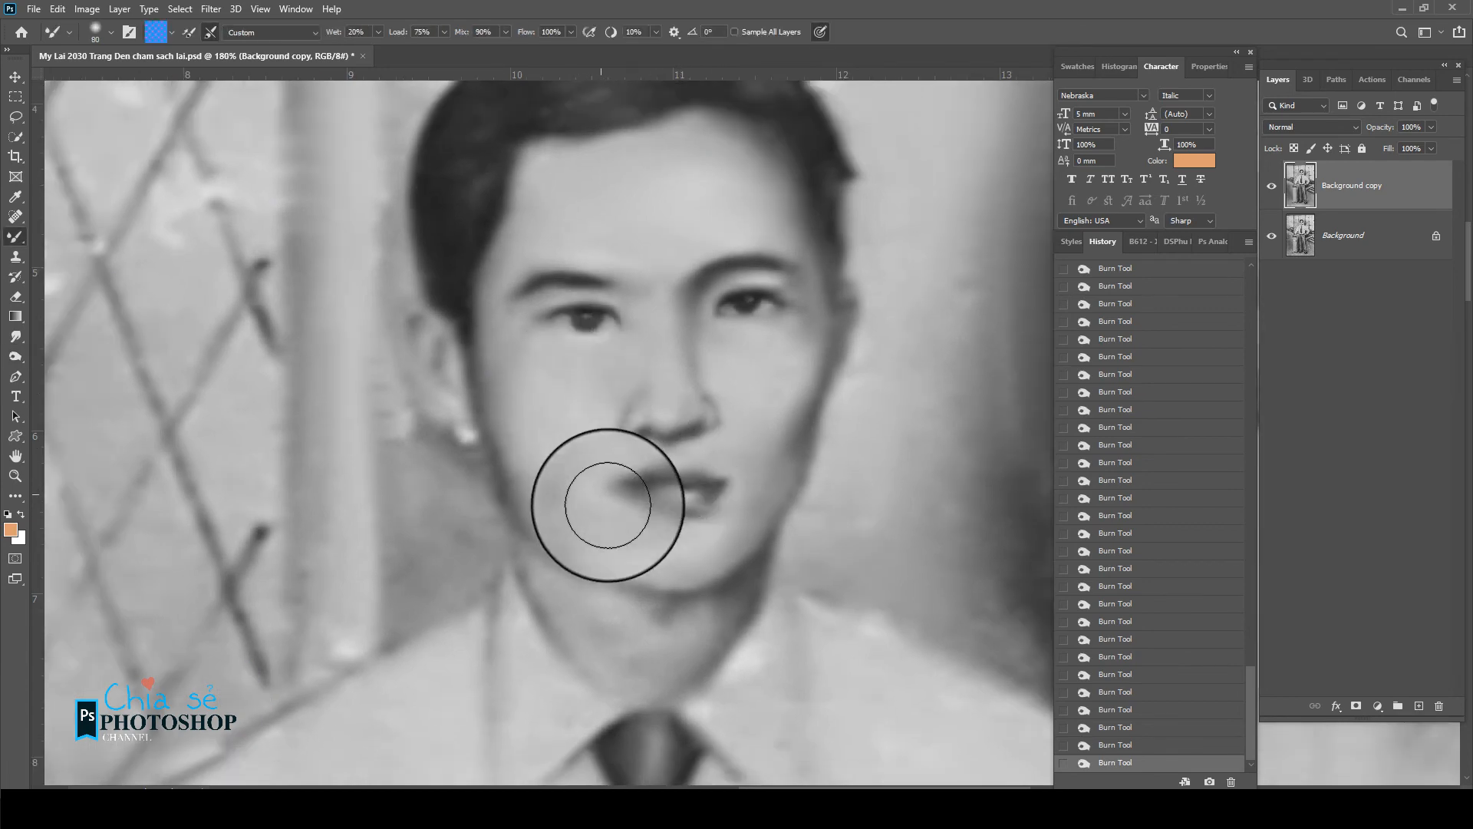
key(bracketleft)
key(bracketleft)
key(bracketleft)
key(bracketleft)
mouse_move(607, 554)
mouse_down()
mouse_move(667, 603)
mouse_move(706, 594)
mouse_move(805, 500)
mouse_move(781, 501)
mouse_move(786, 407)
mouse_up()
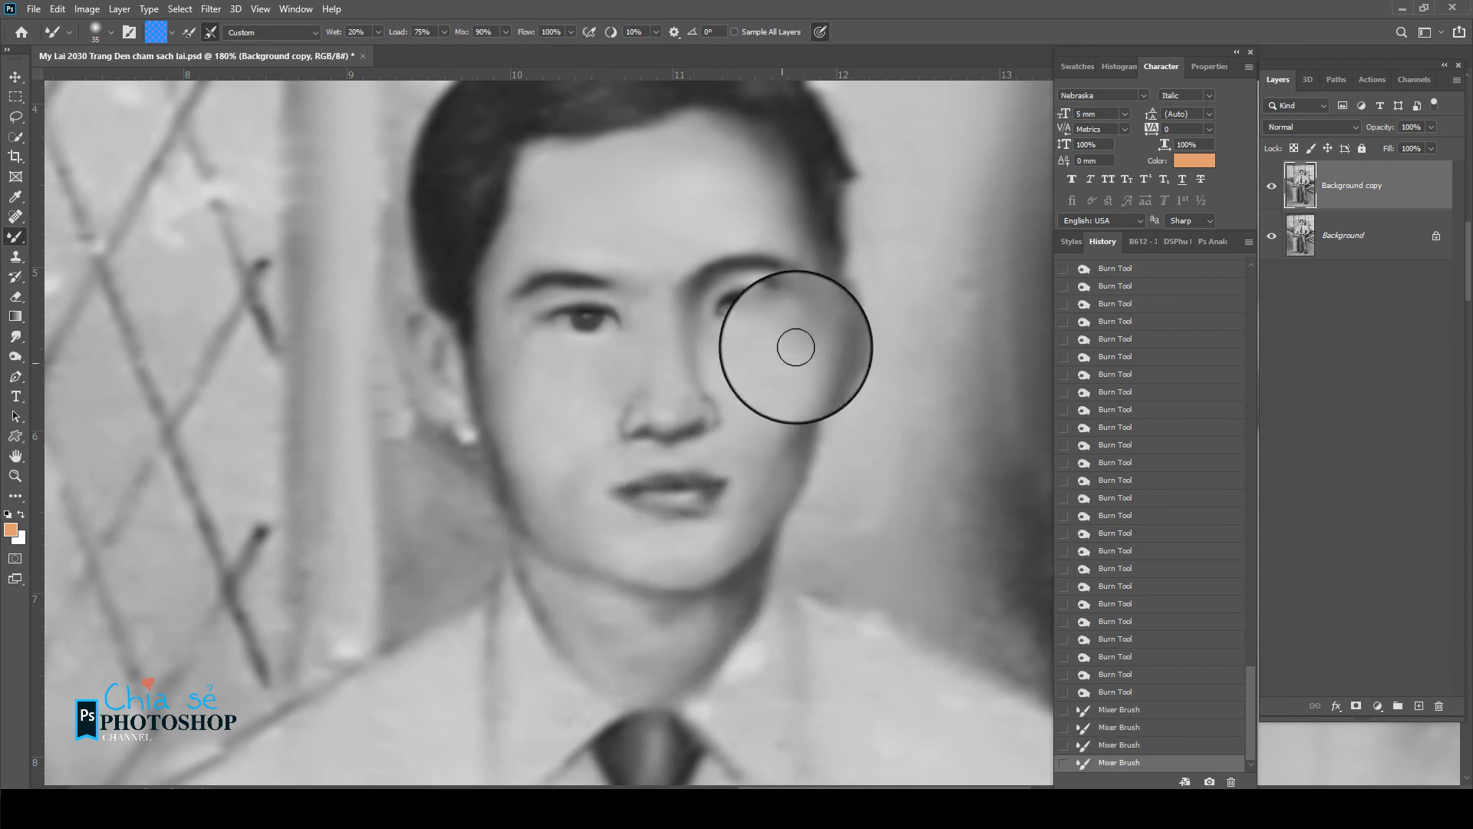
mouse_move(794, 346)
mouse_down()
mouse_move(738, 389)
mouse_move(694, 389)
mouse_move(706, 399)
mouse_move(688, 282)
mouse_move(672, 335)
mouse_move(668, 253)
mouse_up()
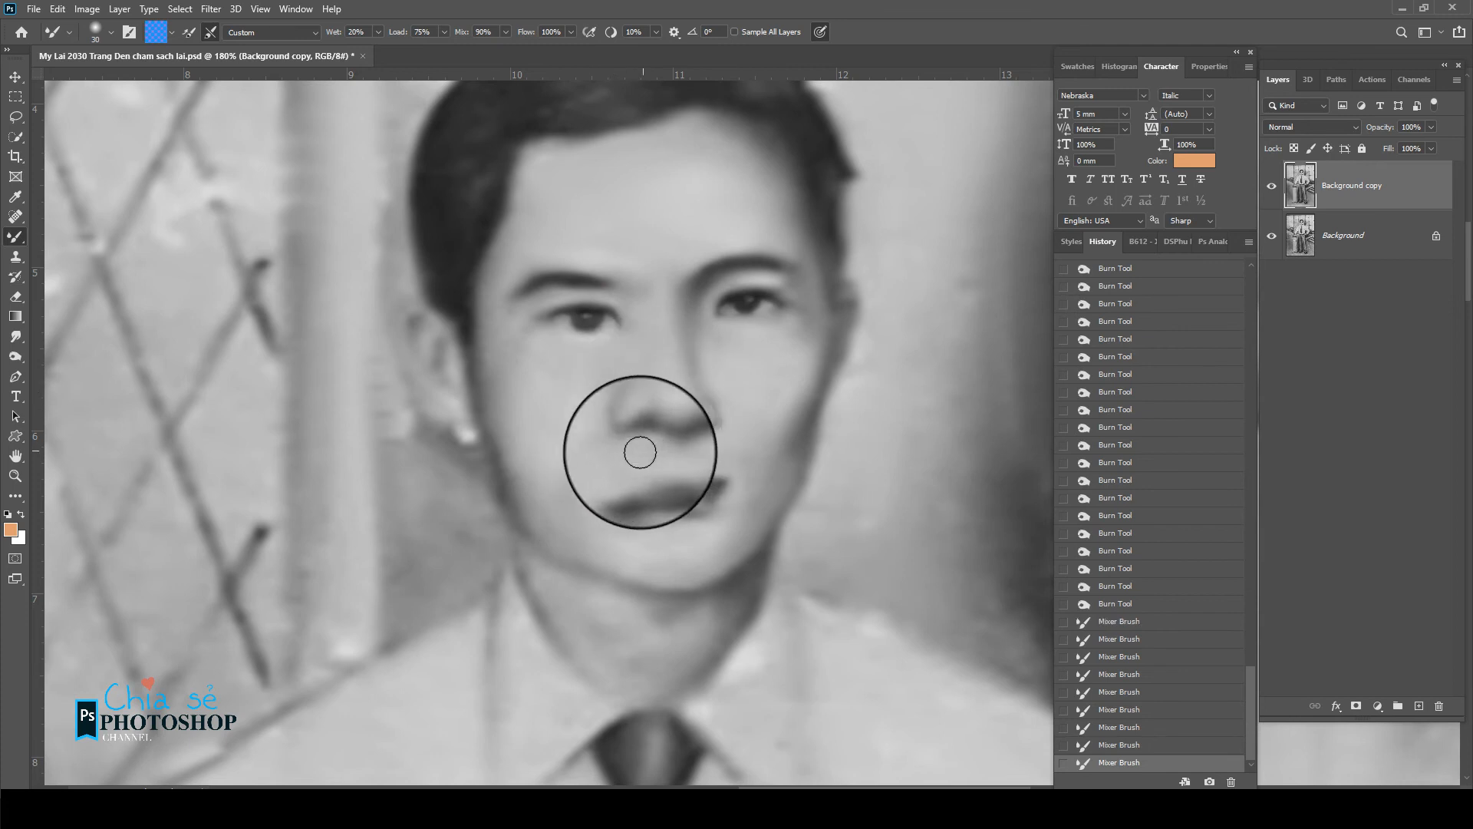
- Smooth the man's right cheek, the forehead and the skin along the hairline with the Mixer Brush at 35 to 45 px
key(])
drag(583, 233, 522, 250)
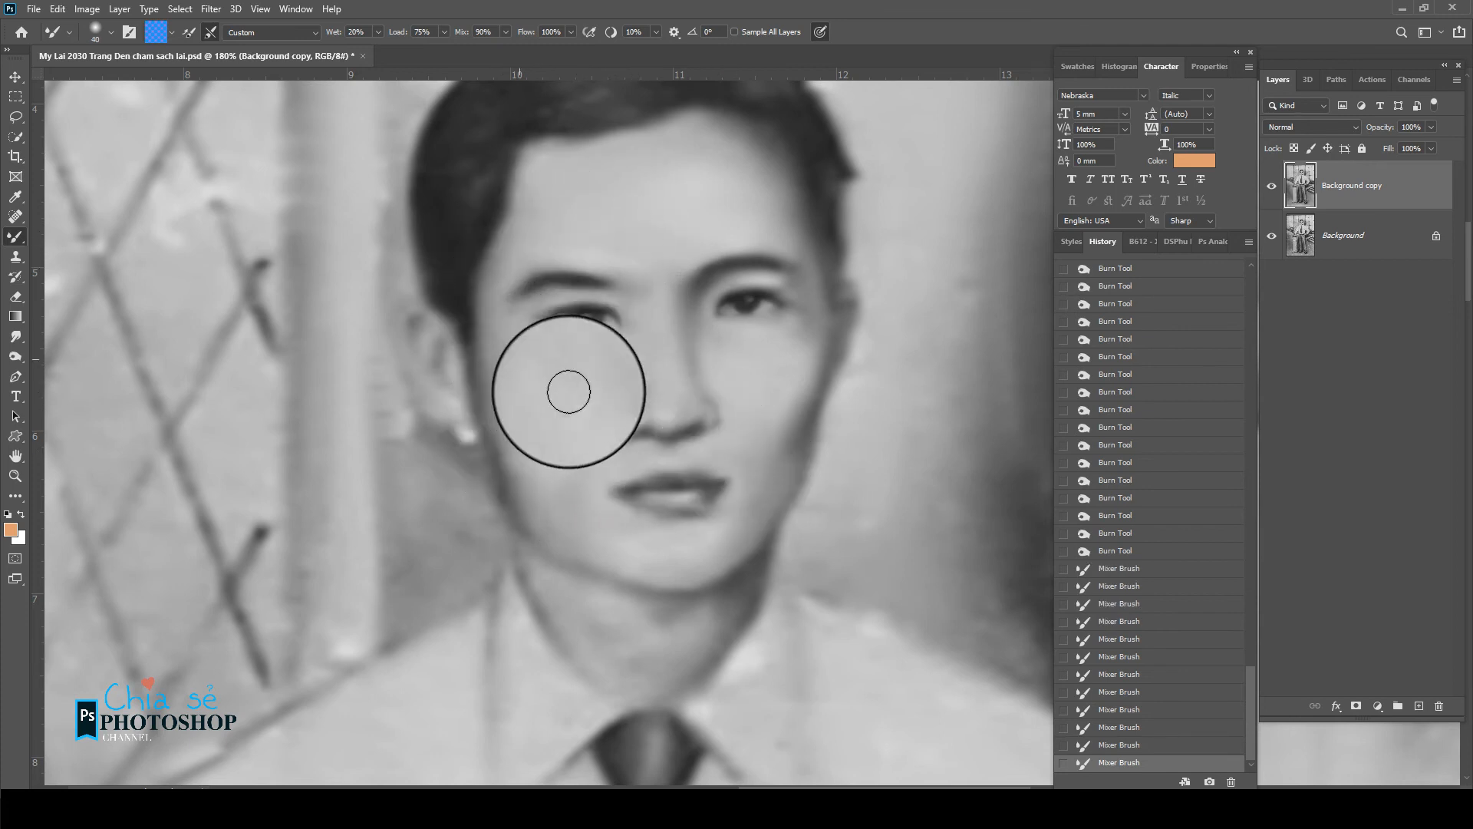
drag(568, 392, 607, 418)
key([)
drag(815, 277, 767, 165)
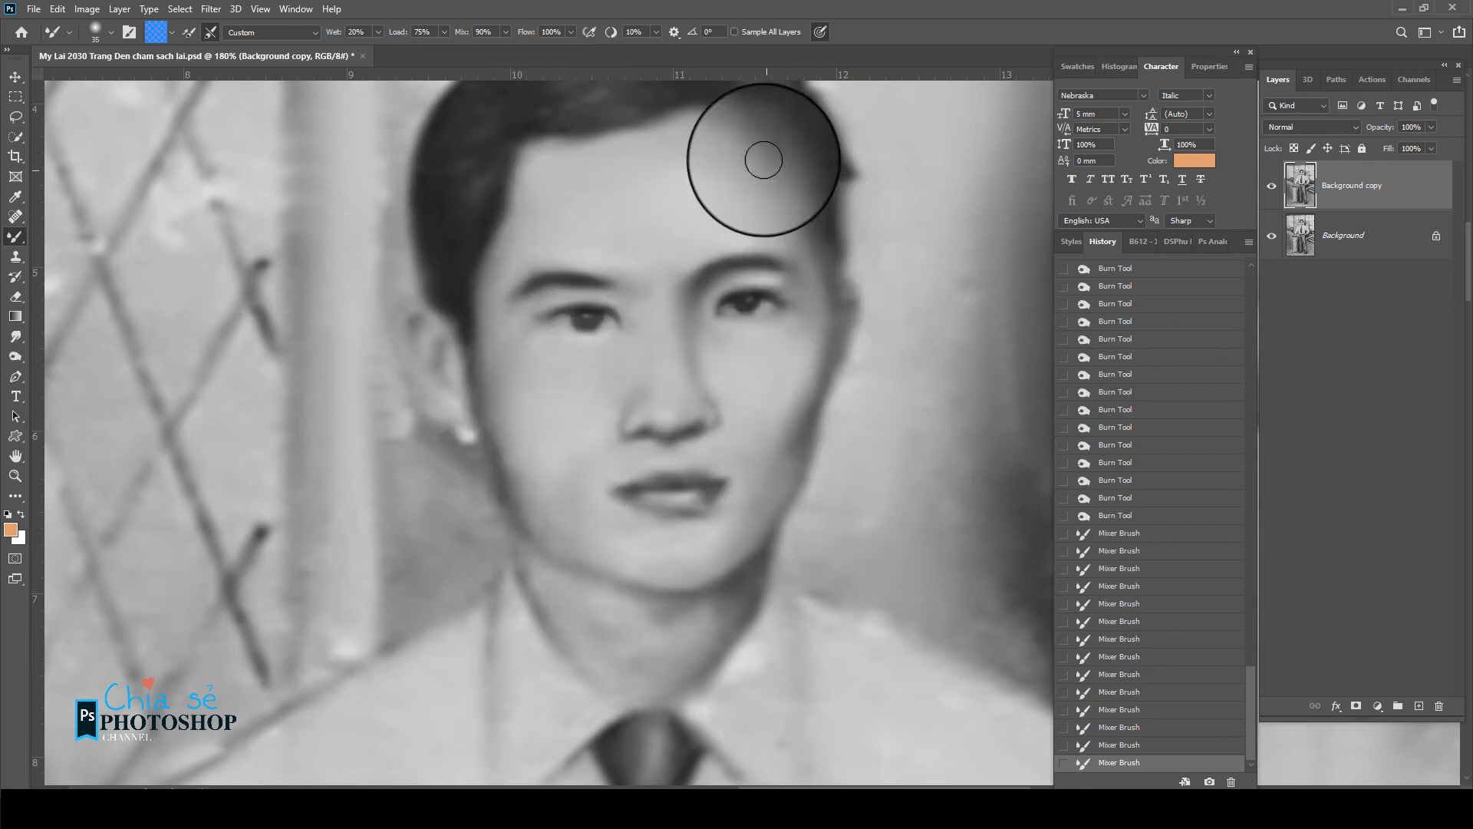
mouse_move(824, 230)
mouse_down()
mouse_move(838, 135)
mouse_move(840, 231)
mouse_move(825, 230)
mouse_up()
scroll(825, 231, down, 4)
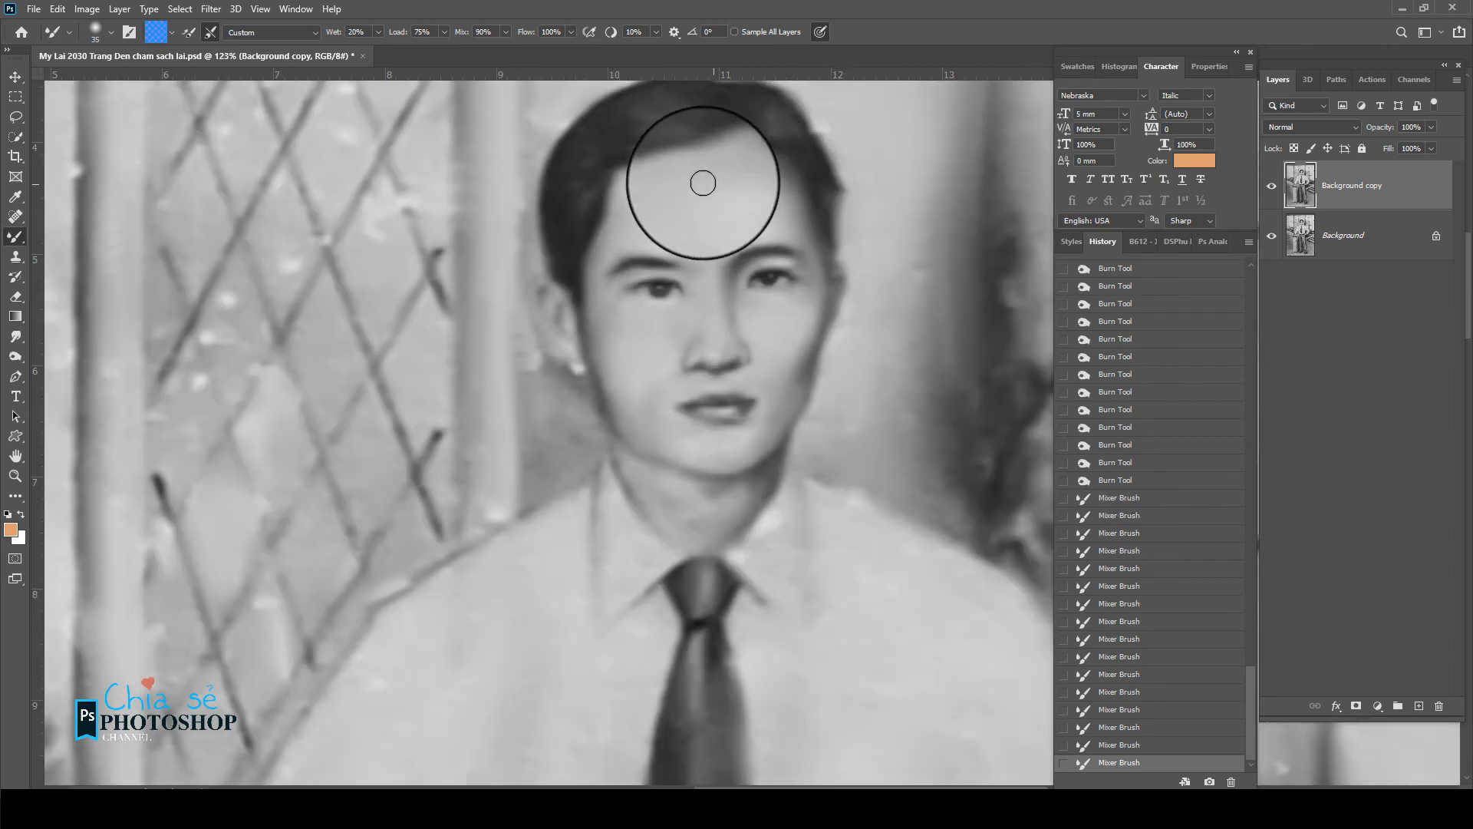
key(])
key(])
mouse_move(658, 132)
mouse_down()
mouse_move(606, 162)
mouse_move(594, 232)
mouse_move(610, 250)
mouse_up()
scroll(745, 319, down, 3)
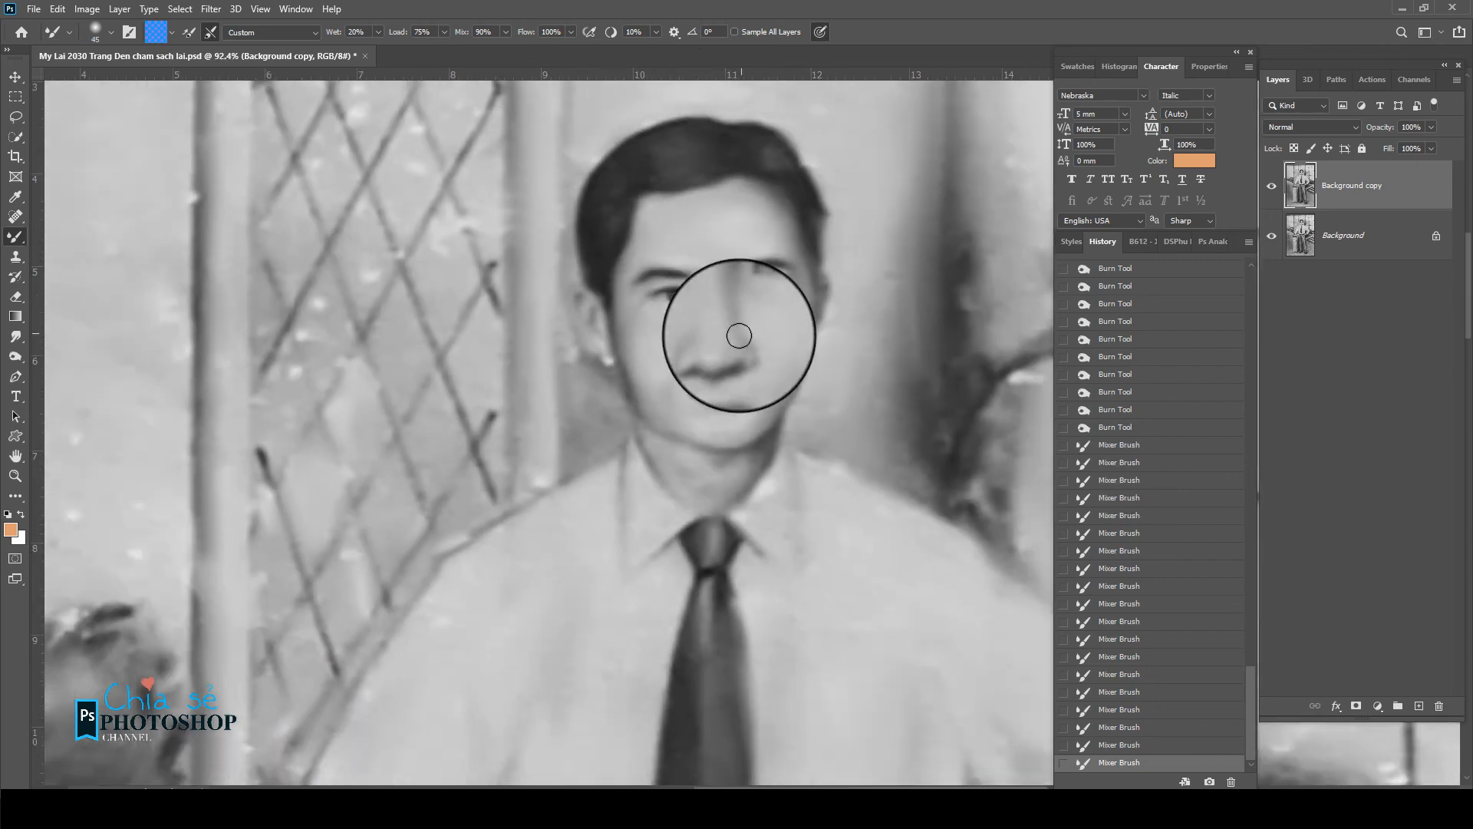
- Blend the shirt's right shoulder and upper sleeve with the Mixer Brush at 80 px
scroll(719, 451, down, 3)
scroll(533, 477, down, 2)
key(])
key(])
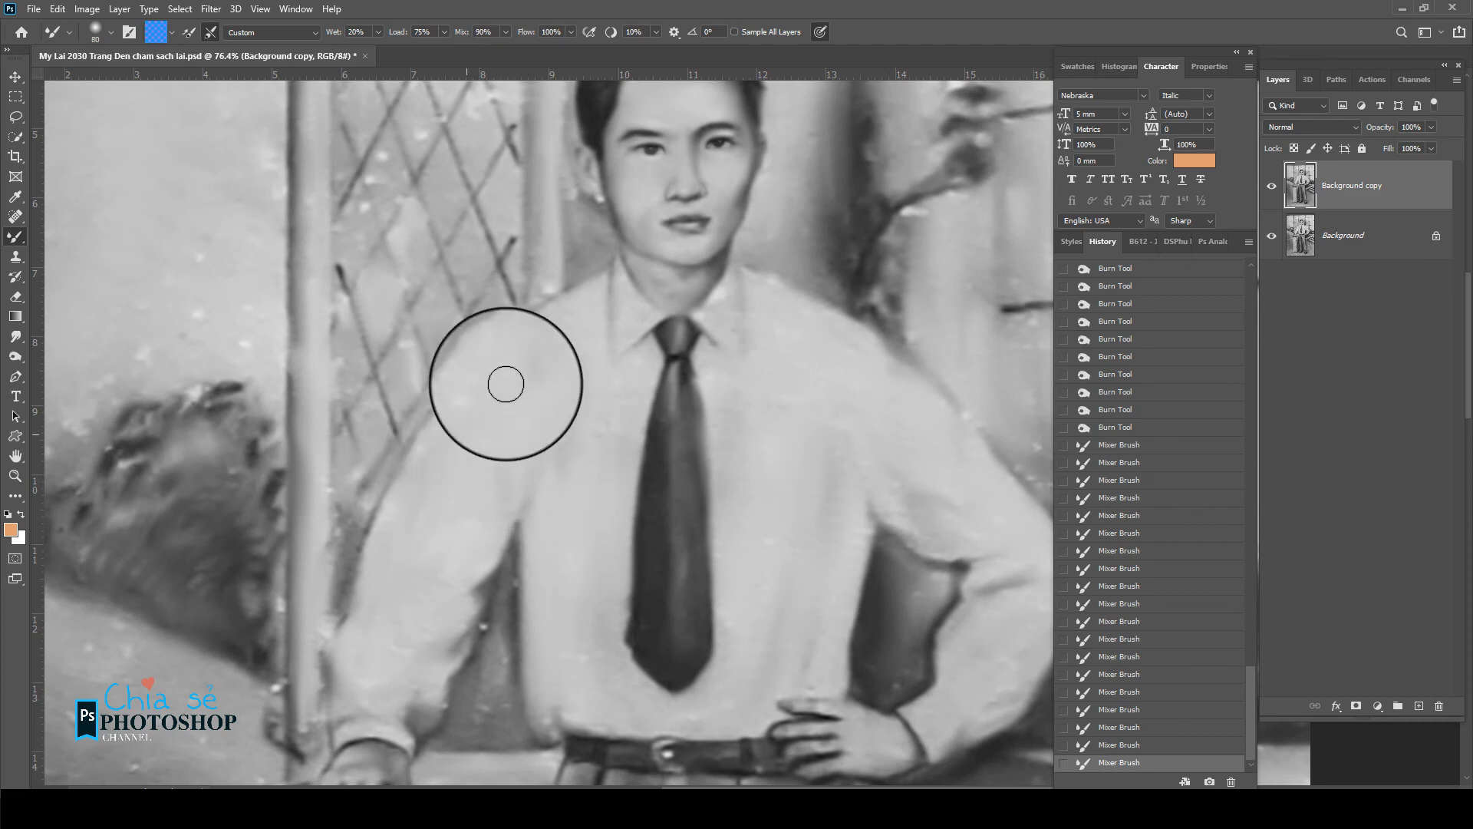
mouse_move(506, 383)
mouse_down()
mouse_move(441, 538)
mouse_move(492, 507)
mouse_move(407, 681)
mouse_move(372, 689)
mouse_move(506, 441)
mouse_move(516, 498)
mouse_move(481, 488)
mouse_move(556, 364)
mouse_up()
mouse_move(556, 365)
mouse_down()
mouse_move(606, 483)
mouse_move(619, 408)
mouse_move(534, 324)
mouse_up()
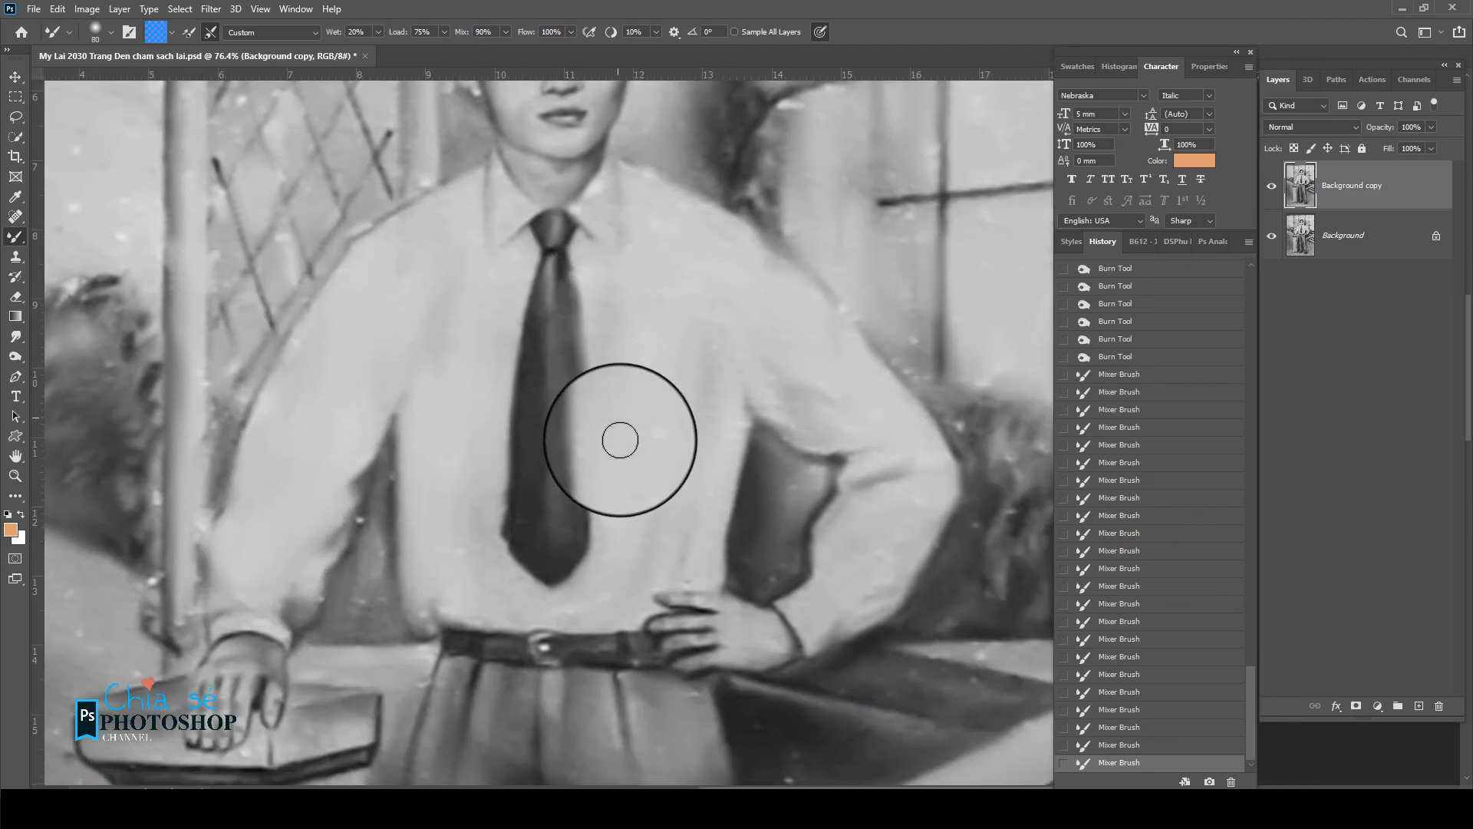
- Smooth the shirt front beside the tie and the bent left sleeve with the 80 px Mixer Brush
mouse_move(618, 438)
mouse_down()
mouse_move(655, 399)
mouse_move(638, 492)
mouse_move(602, 402)
mouse_move(622, 562)
mouse_move(682, 441)
mouse_up()
drag(522, 602, 554, 538)
mouse_move(515, 540)
mouse_down()
mouse_move(493, 509)
mouse_move(518, 419)
mouse_move(499, 444)
mouse_move(635, 536)
mouse_move(835, 292)
mouse_up()
drag(891, 408, 867, 309)
mouse_move(897, 362)
mouse_down()
mouse_move(850, 440)
mouse_move(877, 439)
mouse_up()
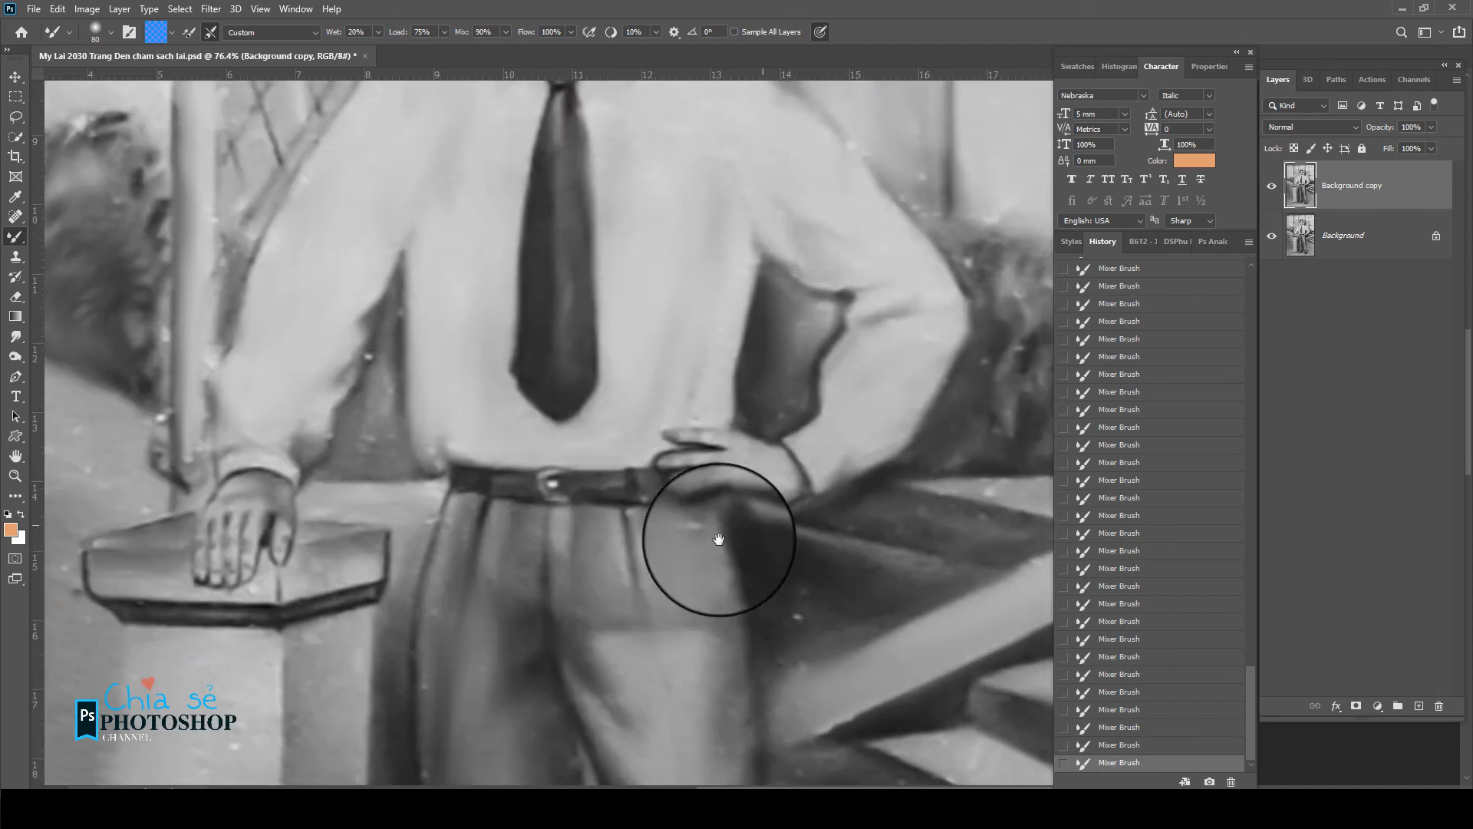
- Smooth both trouser legs from the waist down to the cuffs with the 80 px Mixer Brush
drag(720, 540, 784, 356)
mouse_move(667, 439)
mouse_down()
mouse_move(692, 367)
mouse_move(762, 377)
mouse_move(746, 409)
mouse_move(753, 621)
mouse_move(654, 431)
mouse_move(698, 504)
mouse_up()
scroll(614, 452, down, 2)
scroll(568, 345, down, 2)
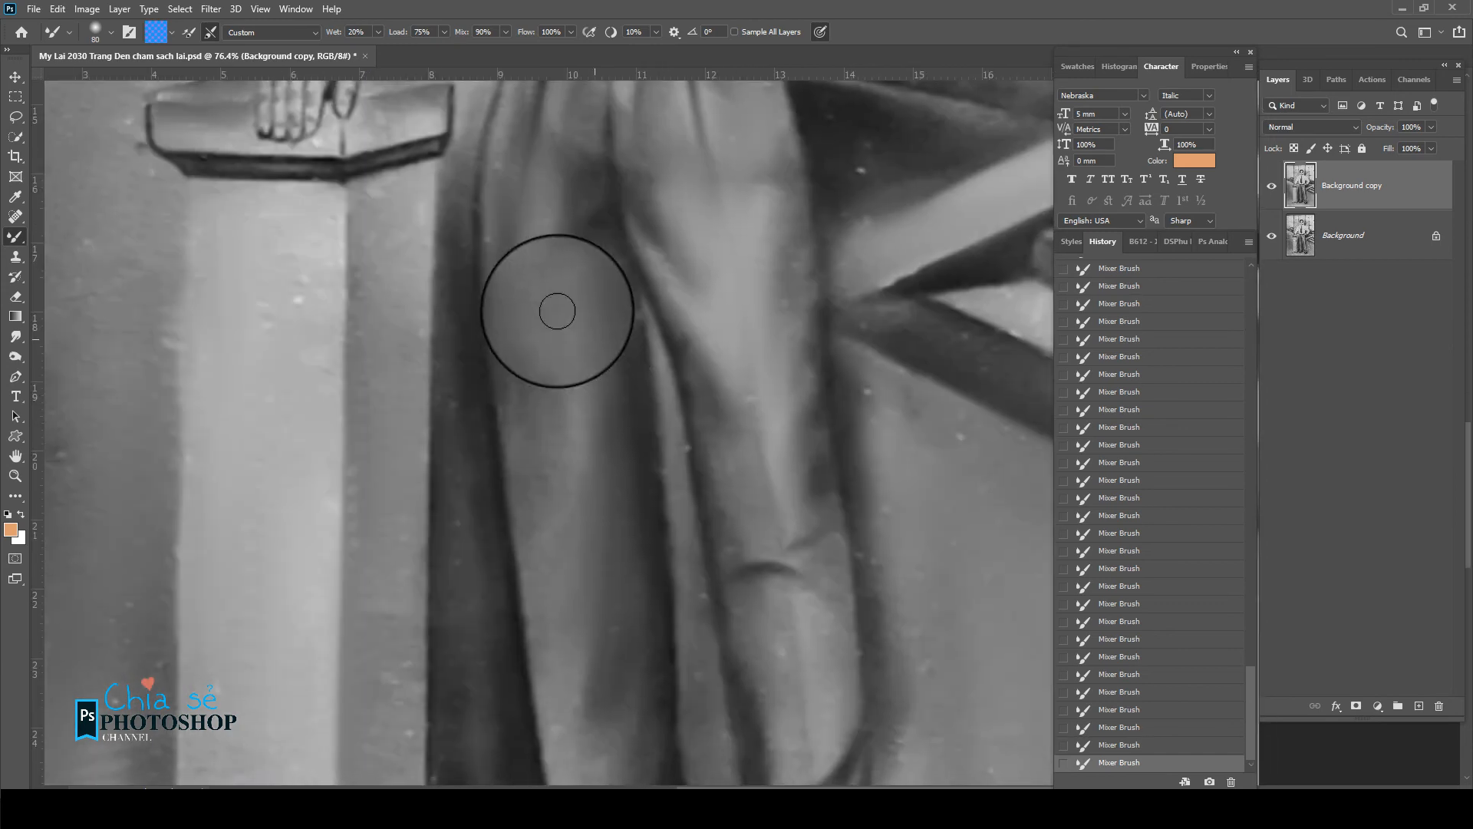
scroll(729, 460, down, 3)
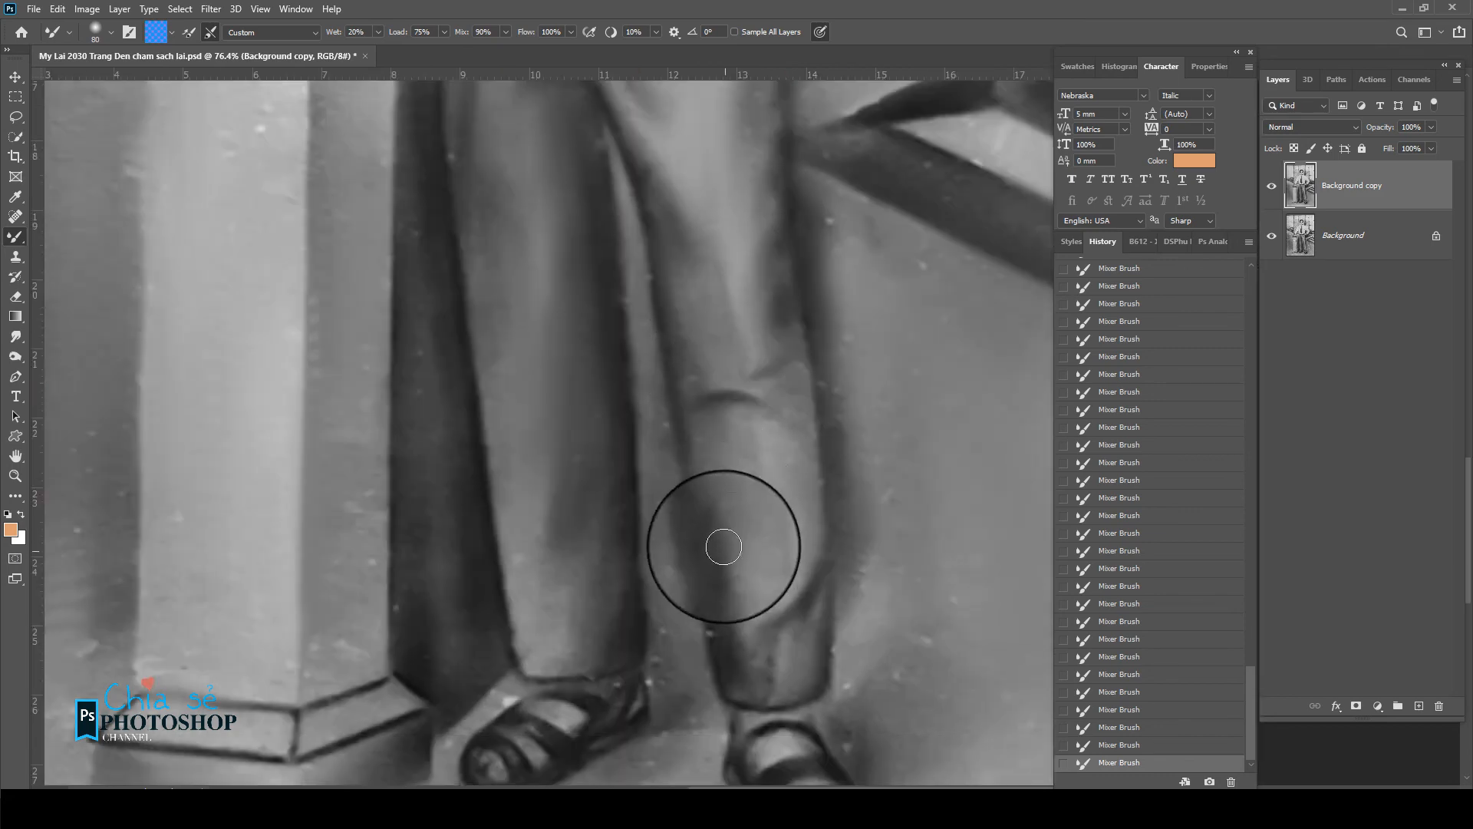
mouse_move(728, 513)
mouse_down()
mouse_move(736, 633)
mouse_move(714, 596)
mouse_move(724, 651)
mouse_up()
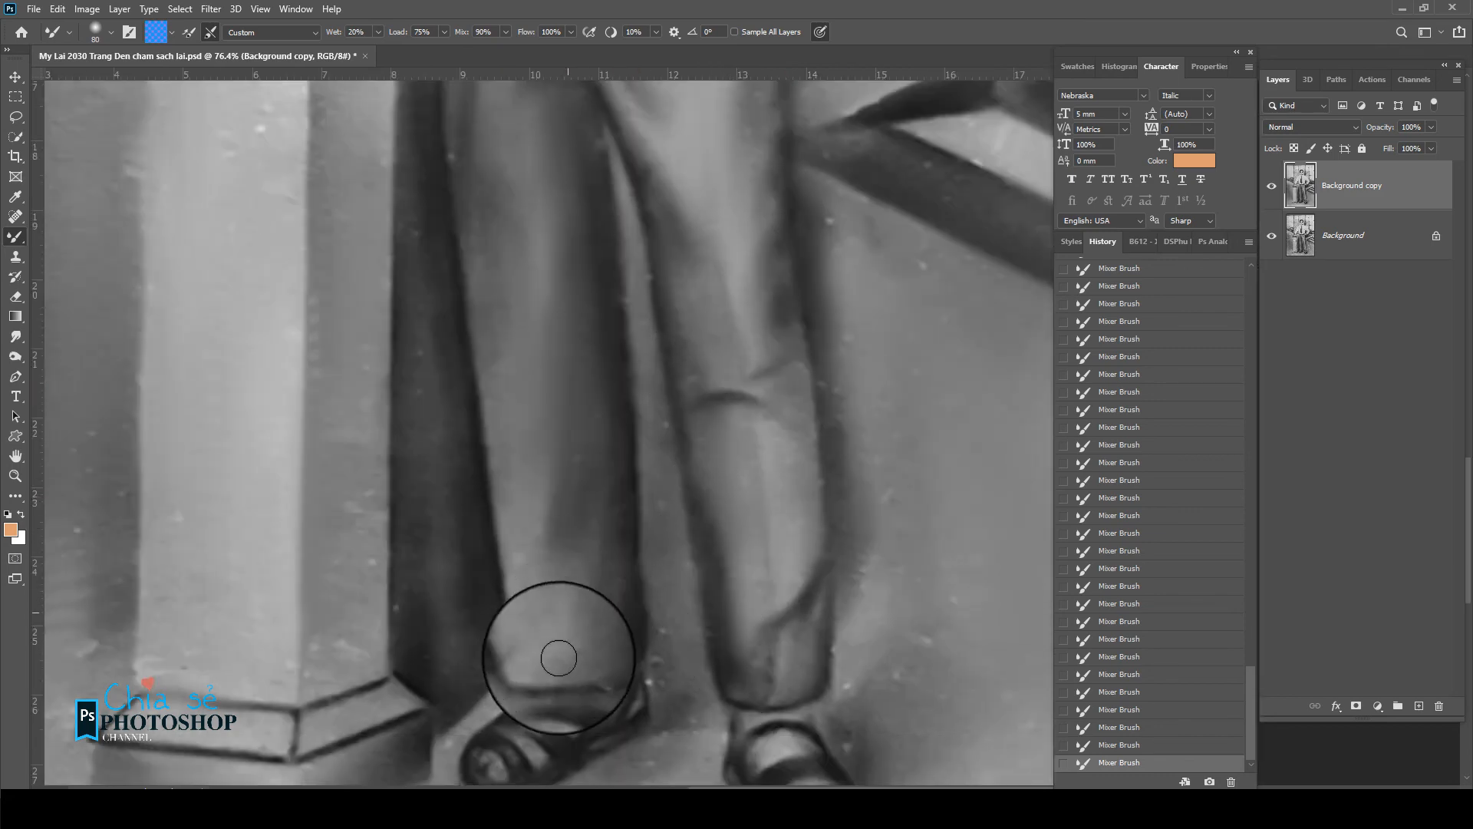
drag(559, 656, 526, 443)
drag(577, 261, 568, 471)
drag(514, 395, 549, 503)
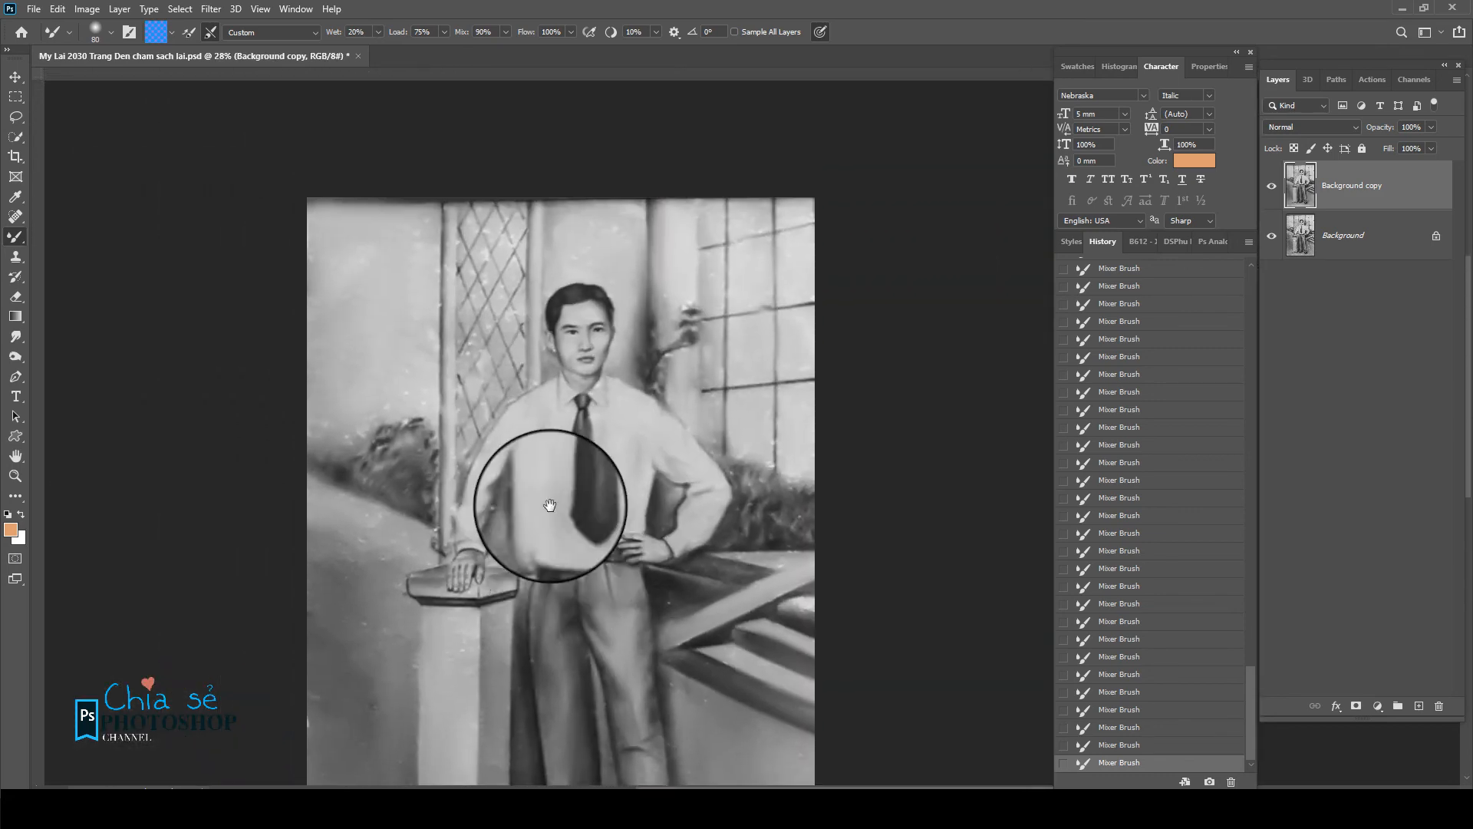
- Compare the retouched portrait with the damaged original by repeatedly hiding and showing the Background copy layer
drag(535, 341, 560, 331)
click(1272, 186)
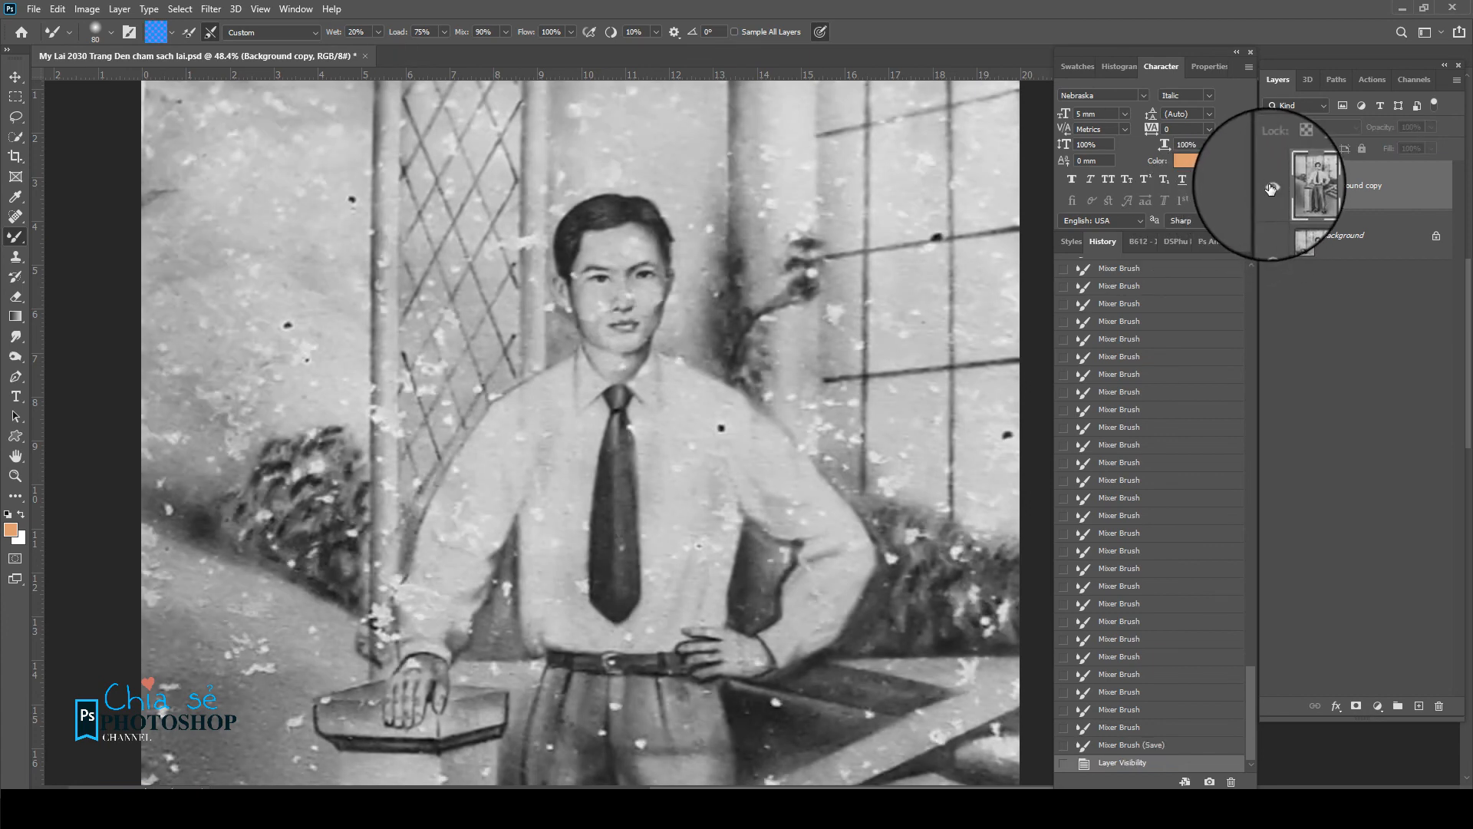
click(1272, 186)
click(1272, 186)
click(1272, 187)
click(1271, 186)
click(1271, 186)
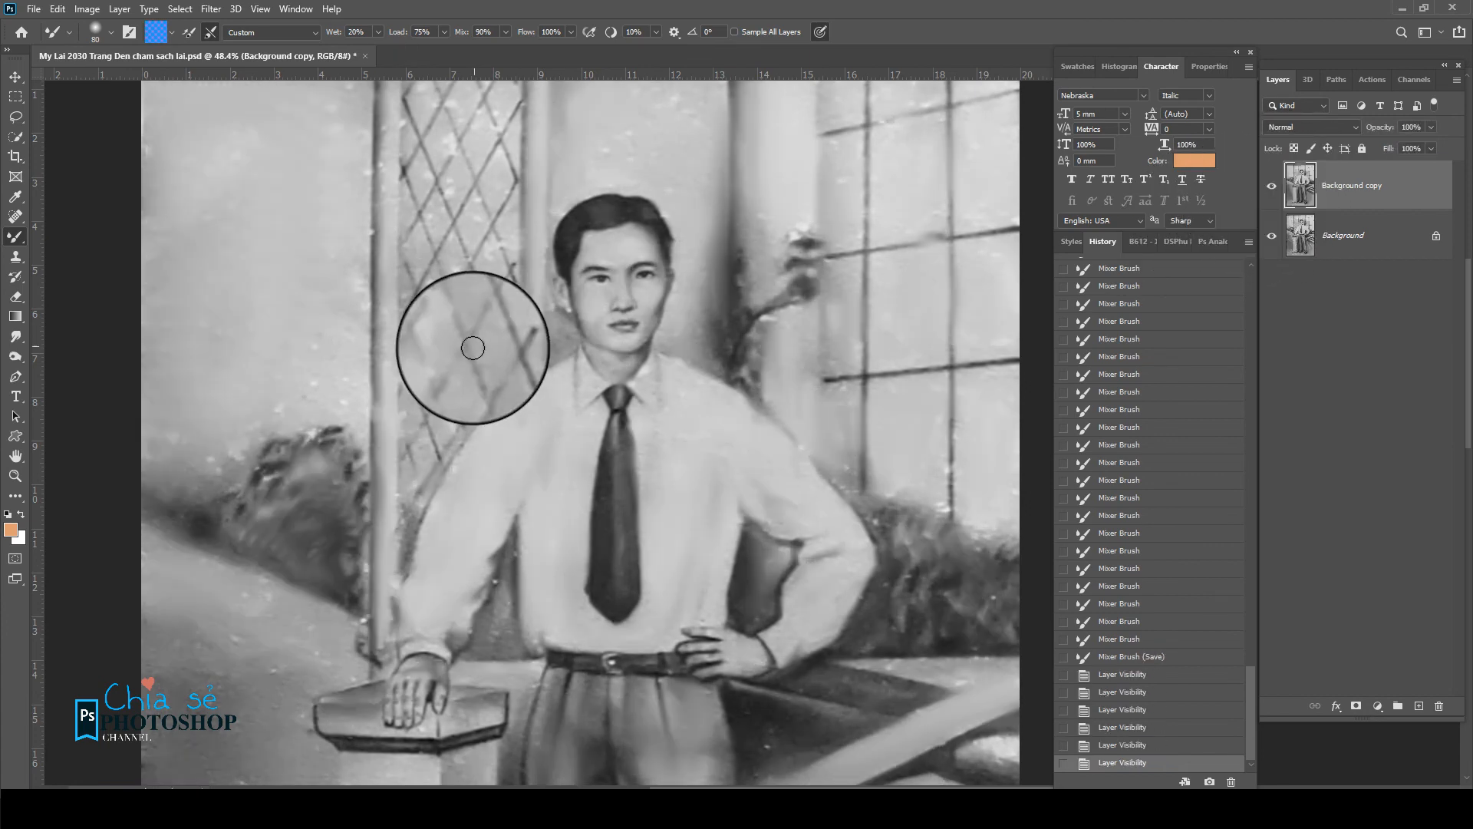
- Lasso the lattice panel behind the man with a 30 px feather, reapply the last Camera Raw Filter twice, and deselect
drag(435, 310, 447, 378)
key(l)
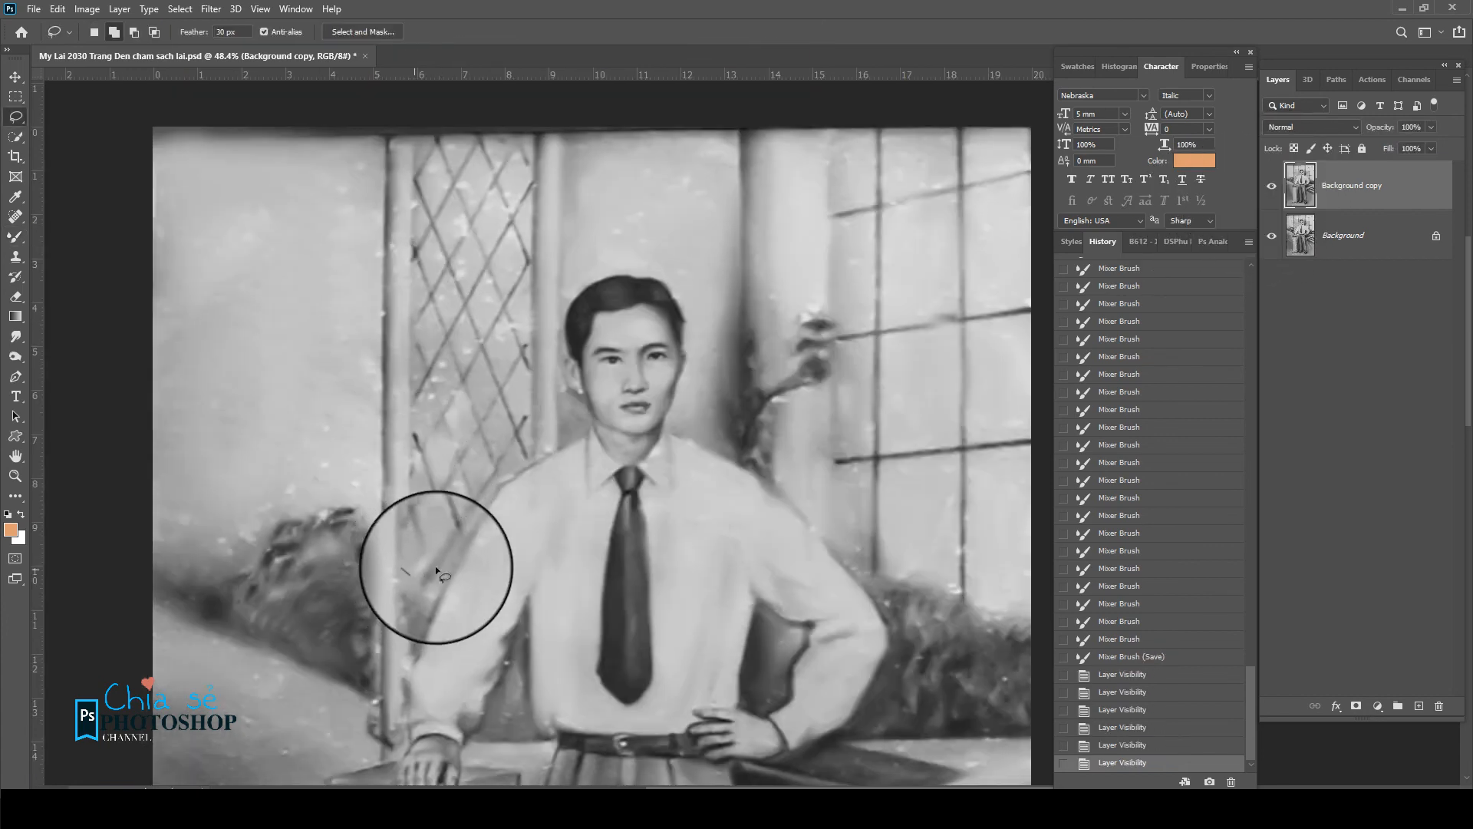
mouse_move(435, 571)
mouse_down()
mouse_move(528, 365)
mouse_move(464, 98)
mouse_move(403, 255)
mouse_move(392, 529)
mouse_move(421, 566)
mouse_up()
click(209, 11)
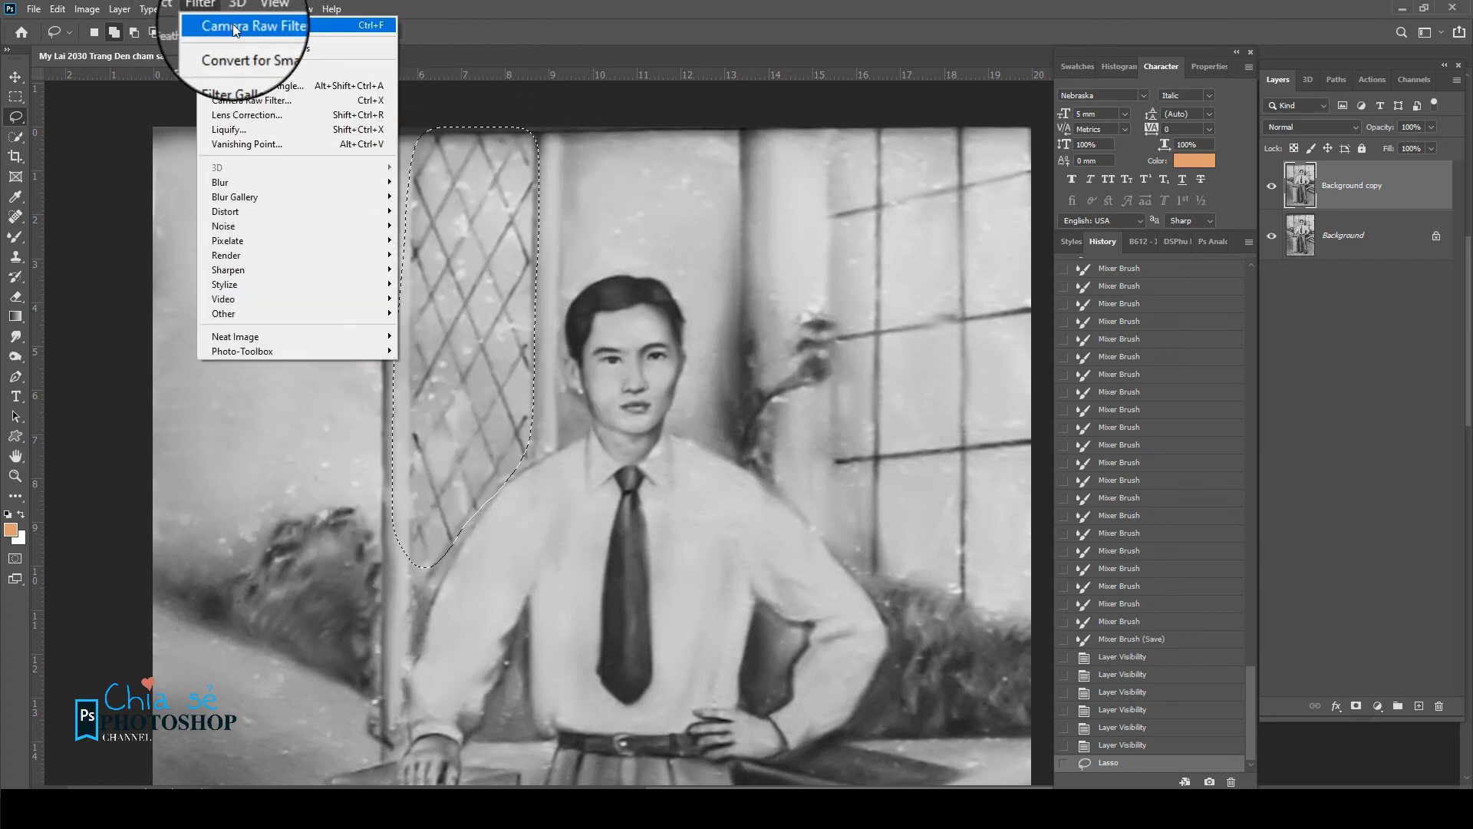
click(232, 26)
click(206, 9)
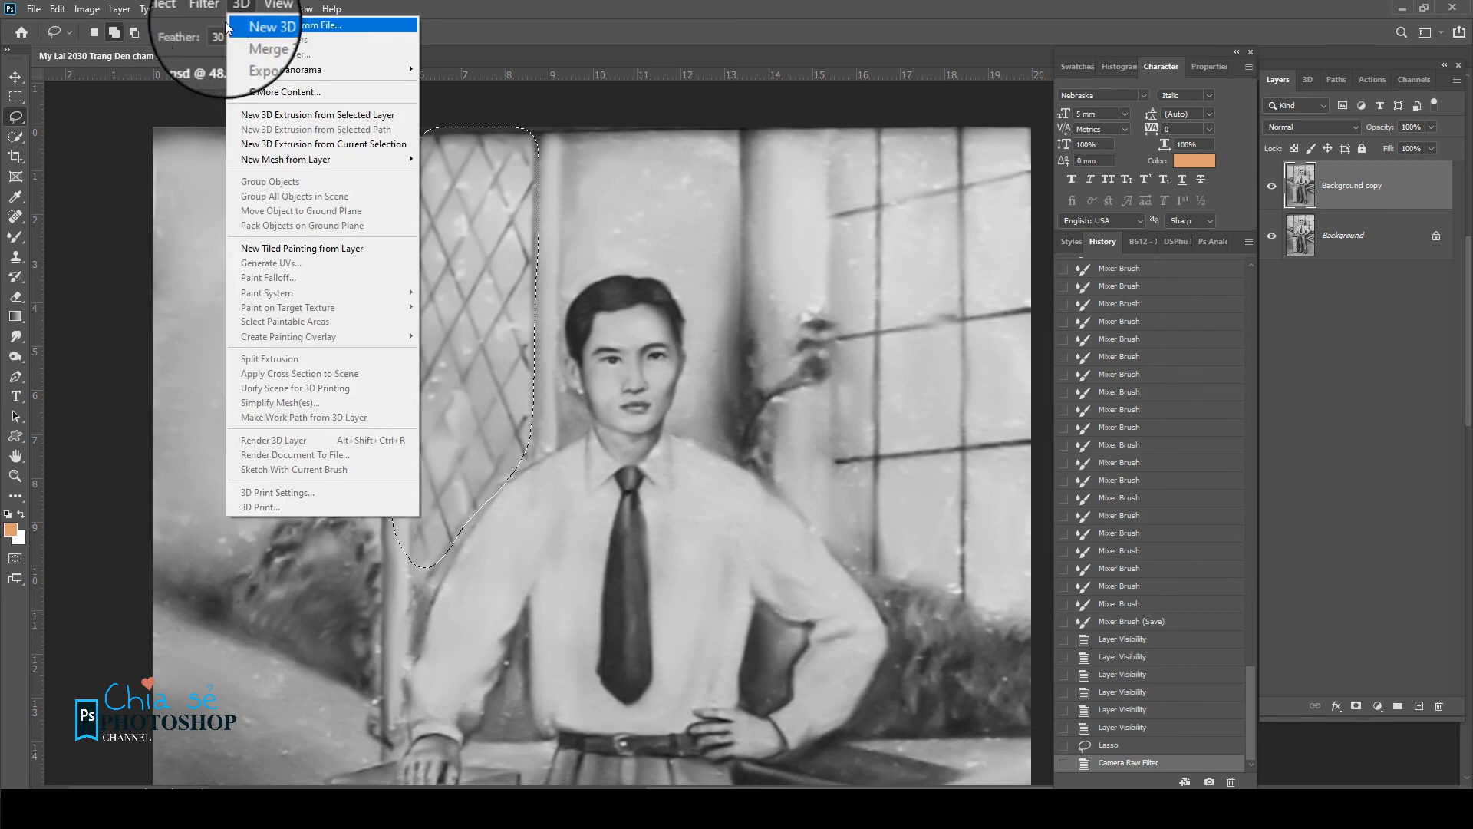
click(218, 26)
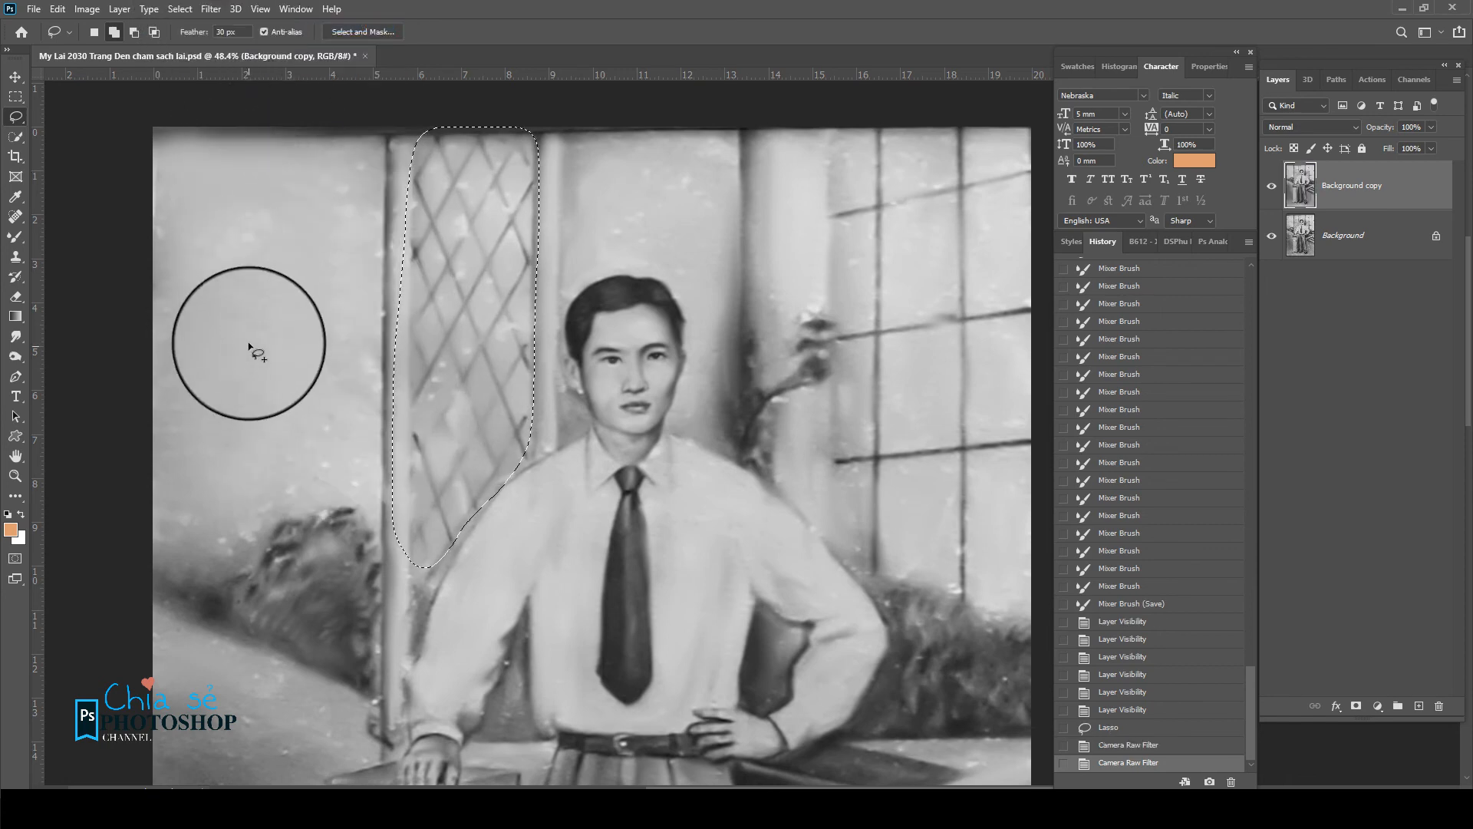
key(ctrl+d)
- Lasso the plain wall beside the lattice above the bush, reapply the last Camera Raw Filter, and deselect
scroll(287, 409, down, 2)
mouse_move(164, 548)
mouse_down()
mouse_move(307, 526)
mouse_move(346, 479)
mouse_move(385, 170)
mouse_move(177, 123)
mouse_up()
click(211, 9)
click(219, 24)
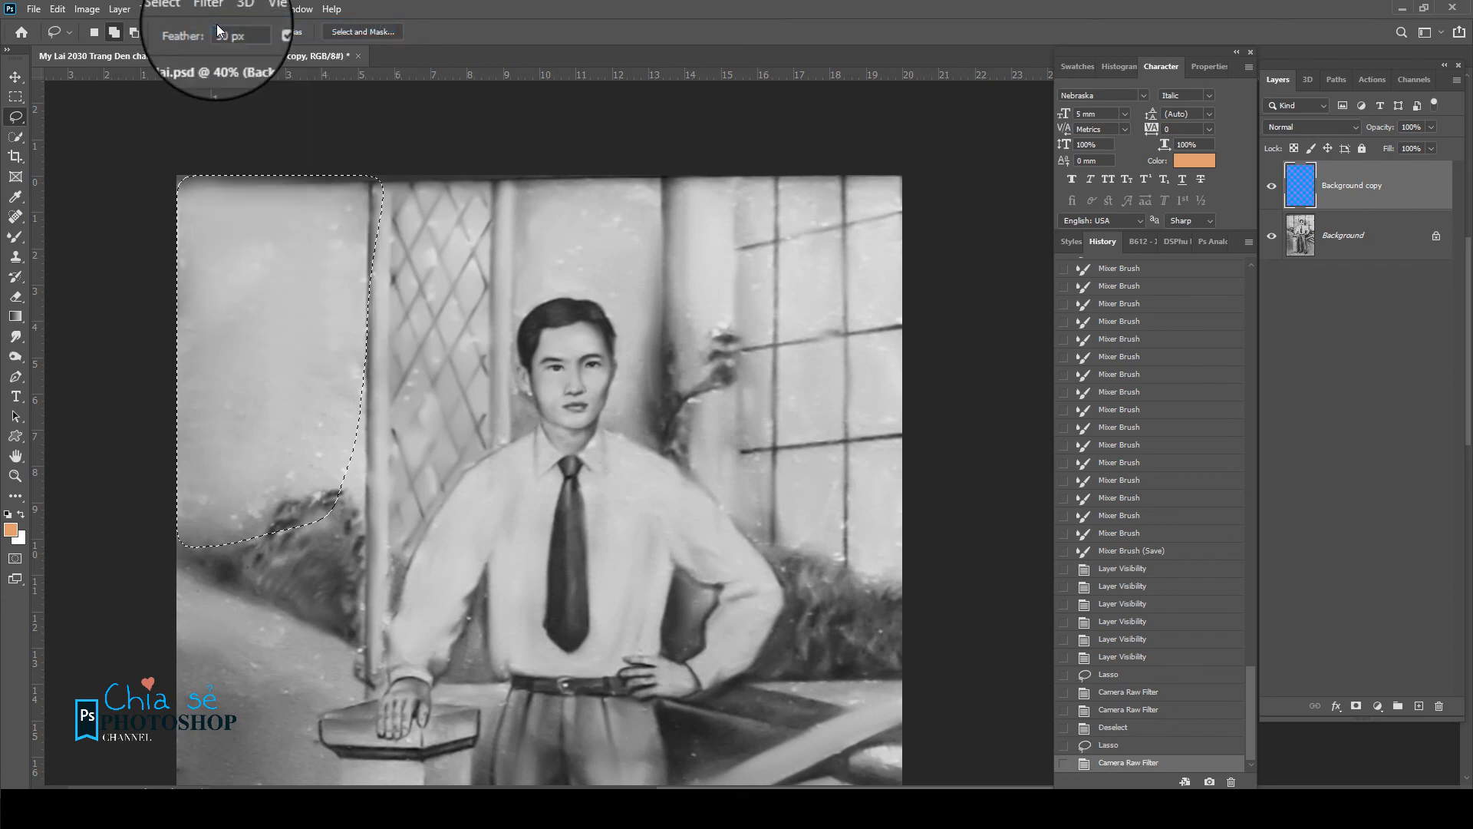
key(ctrl+d)
- Lasso the column, plant and window background on the man's left with a 30 px feather and reapply the last Camera Raw Filter
scroll(634, 345, down, 3)
drag(656, 265, 735, 374)
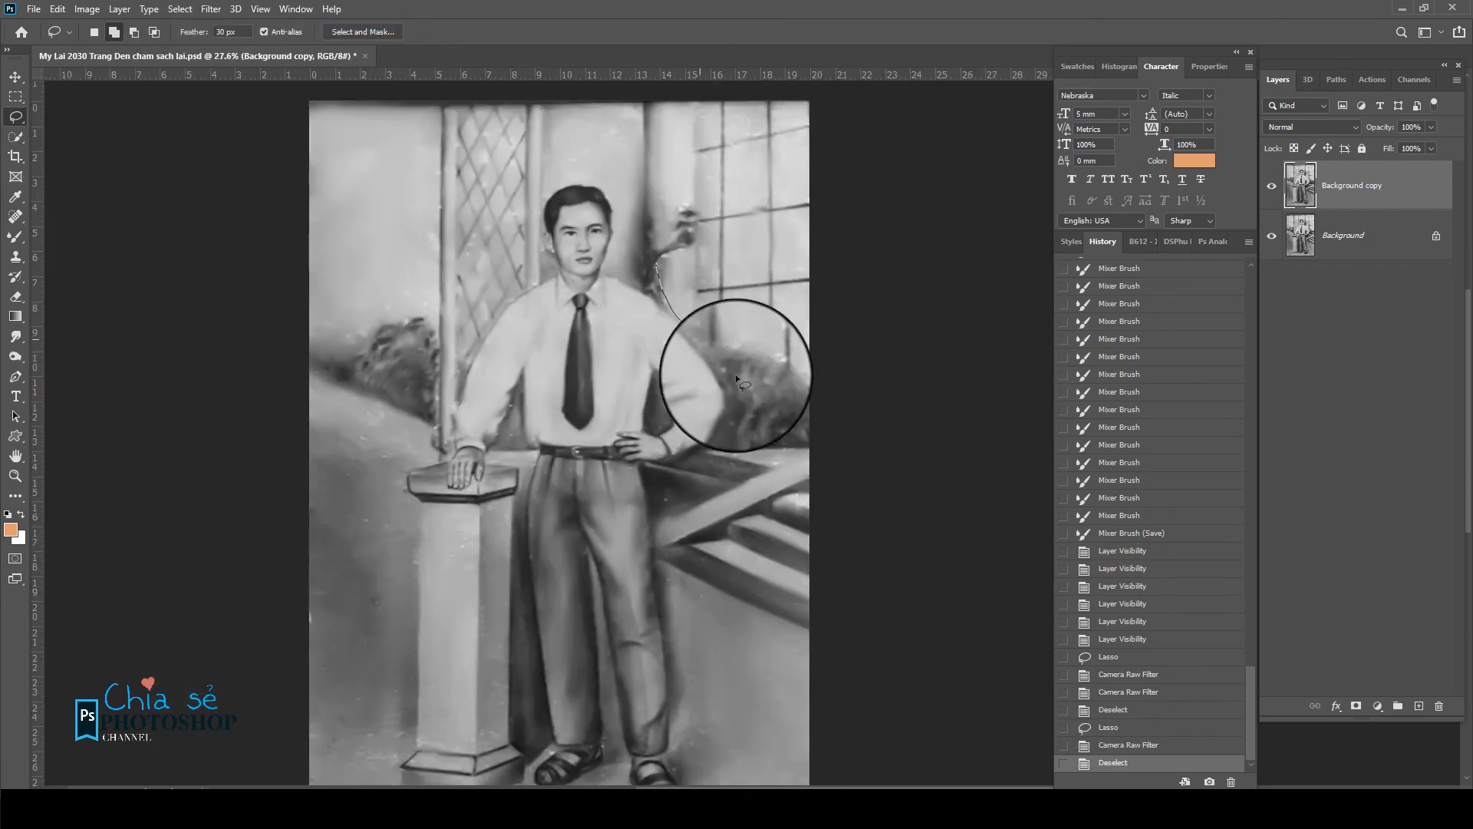
mouse_move(792, 87)
mouse_down()
mouse_move(565, 148)
mouse_move(638, 256)
mouse_up()
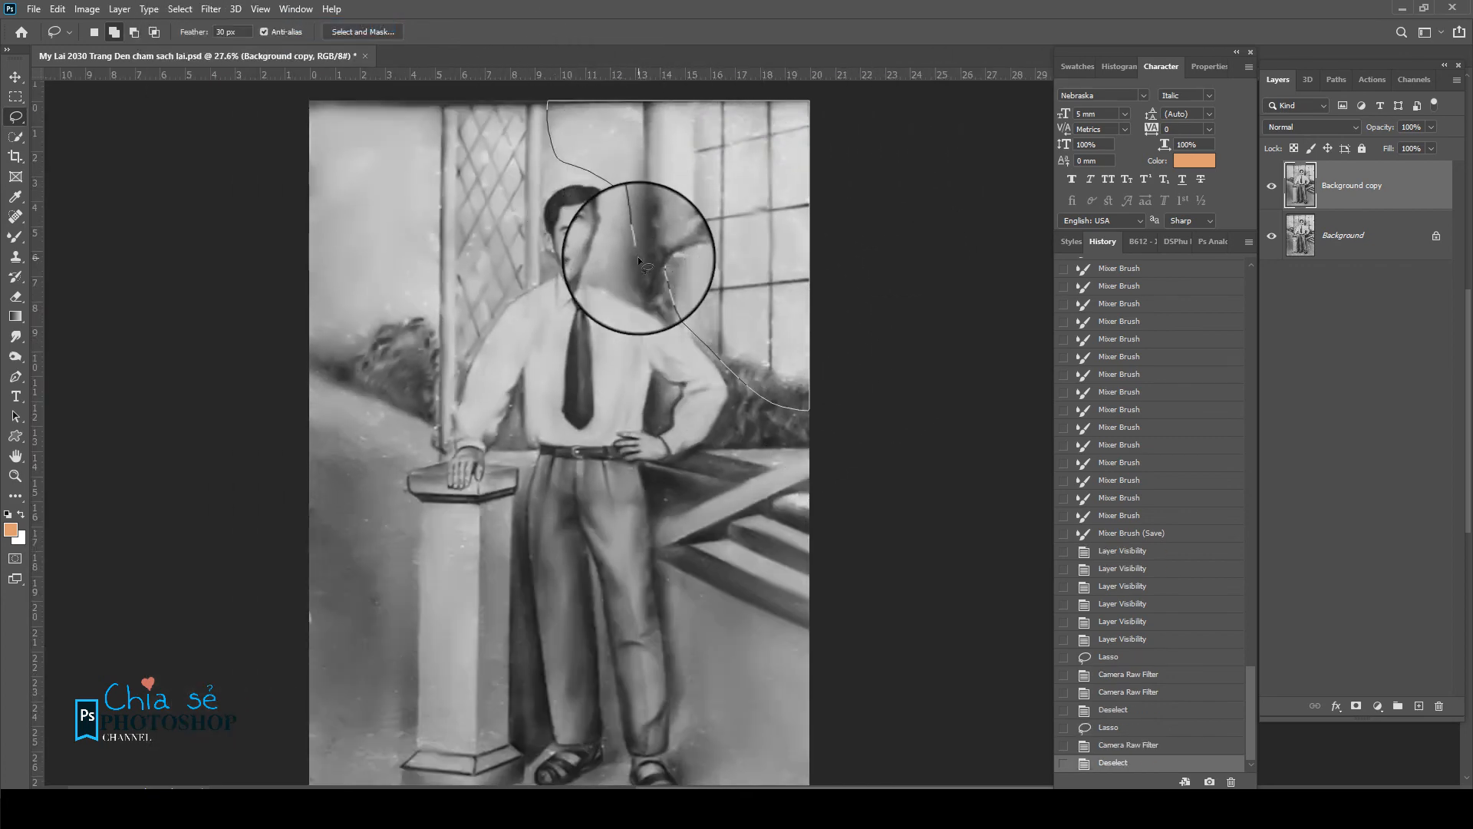
click(211, 10)
click(220, 28)
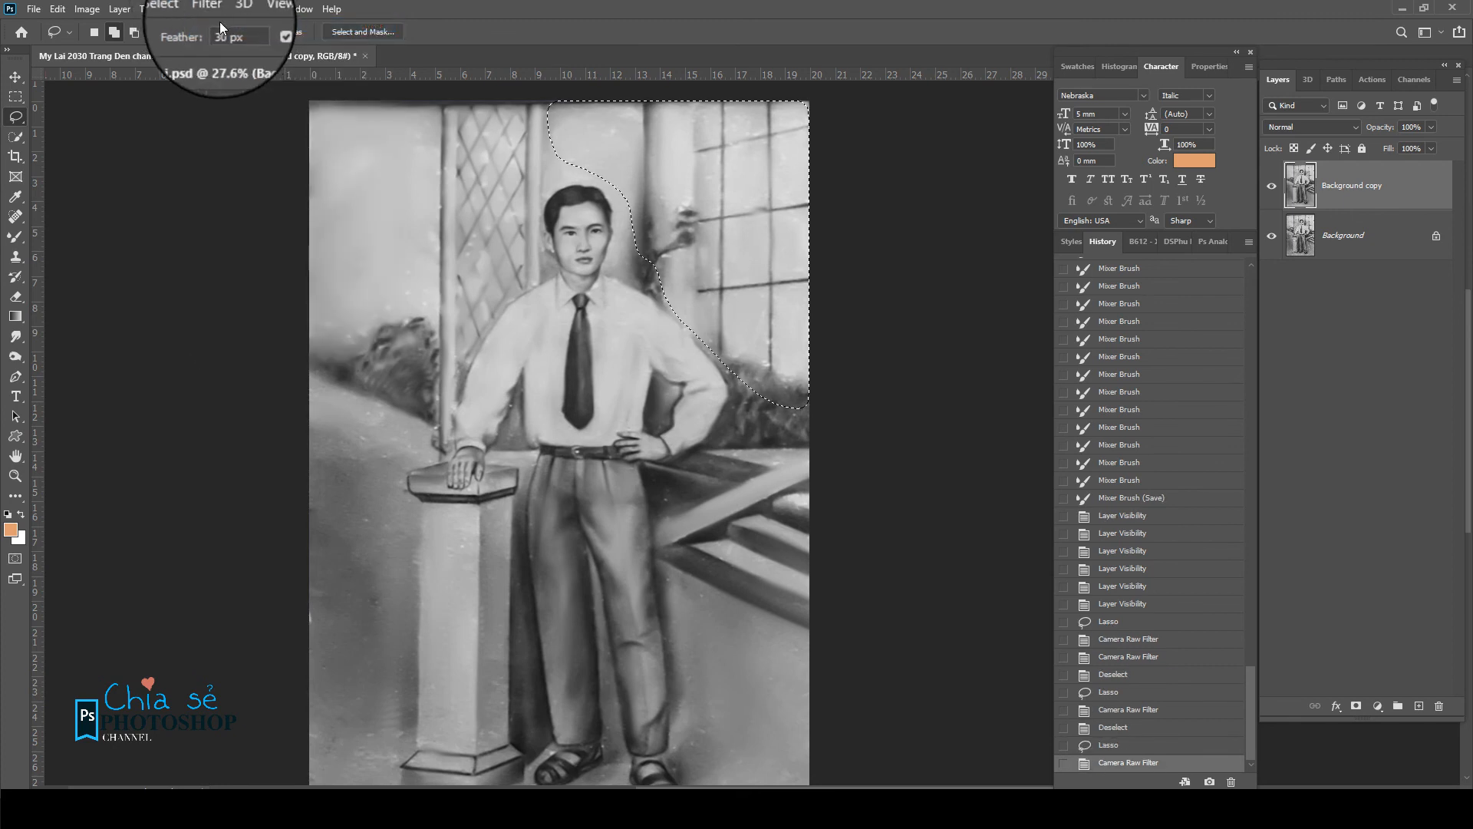
- Reapply the last Camera Raw Filter to the selected column, plant and window background, and deselect
click(216, 12)
click(231, 26)
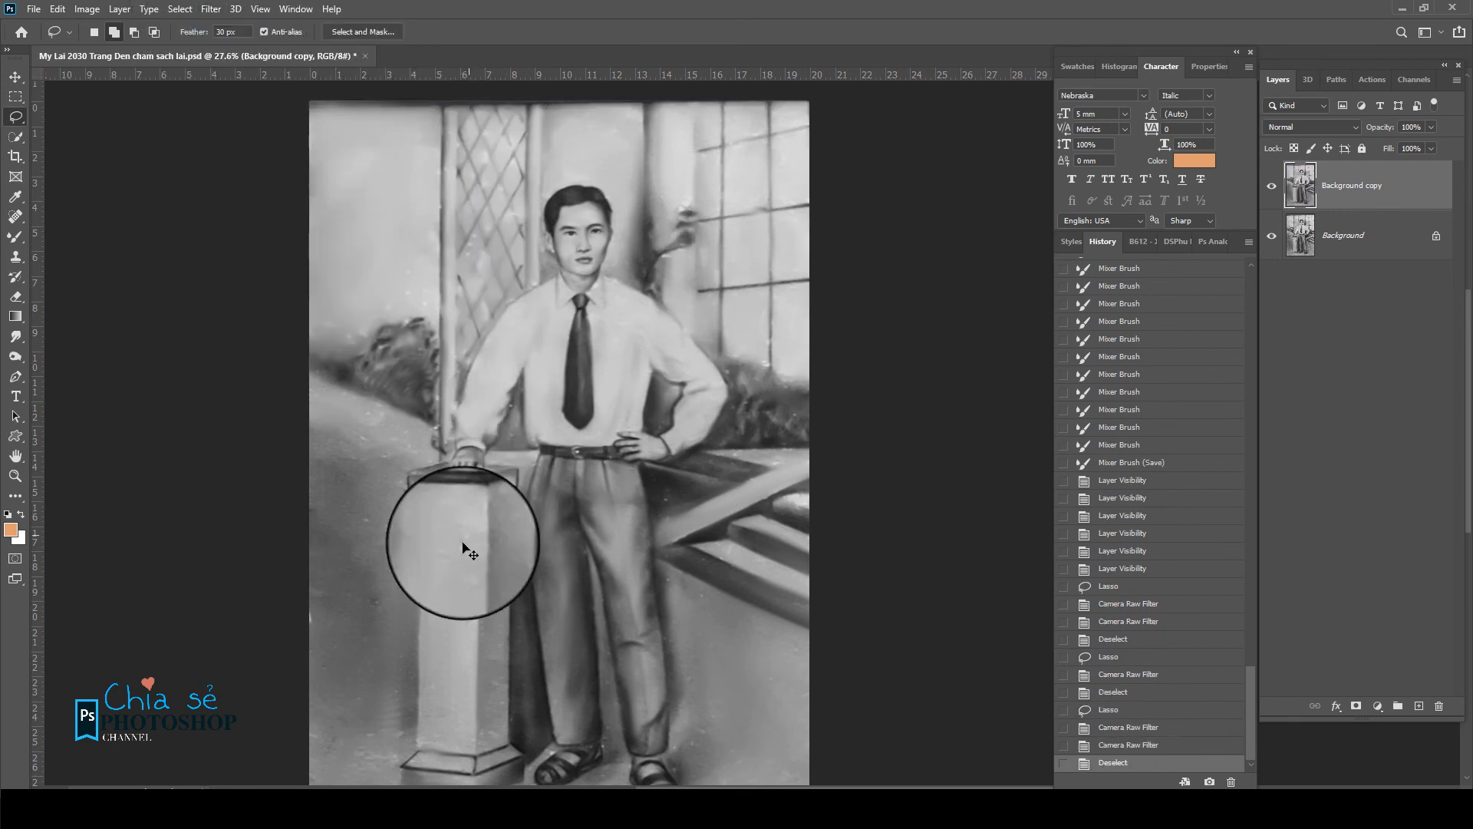
key(ctrl+d)
drag(461, 543, 411, 433)
key(ctrl+0)
- Lasso the ground around the pedestal and the man's feet with a 30 px feather, reapply the last Camera Raw Filter twice, and deselect
mouse_move(986, 637)
mouse_down()
mouse_move(960, 583)
mouse_move(844, 510)
mouse_move(860, 714)
mouse_move(724, 672)
mouse_move(707, 441)
mouse_move(586, 330)
mouse_up()
drag(357, 238, 353, 230)
click(211, 8)
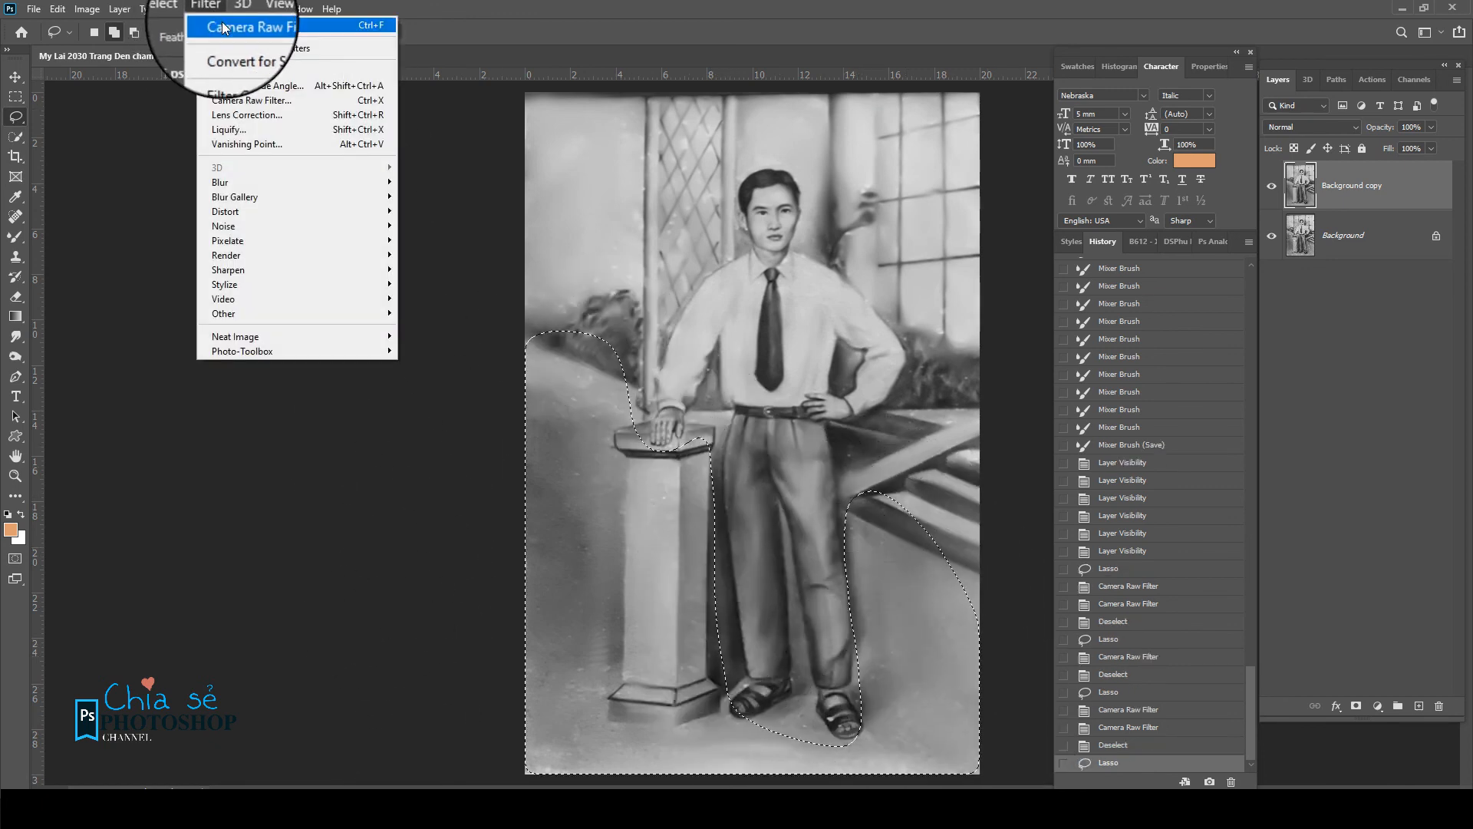
click(224, 29)
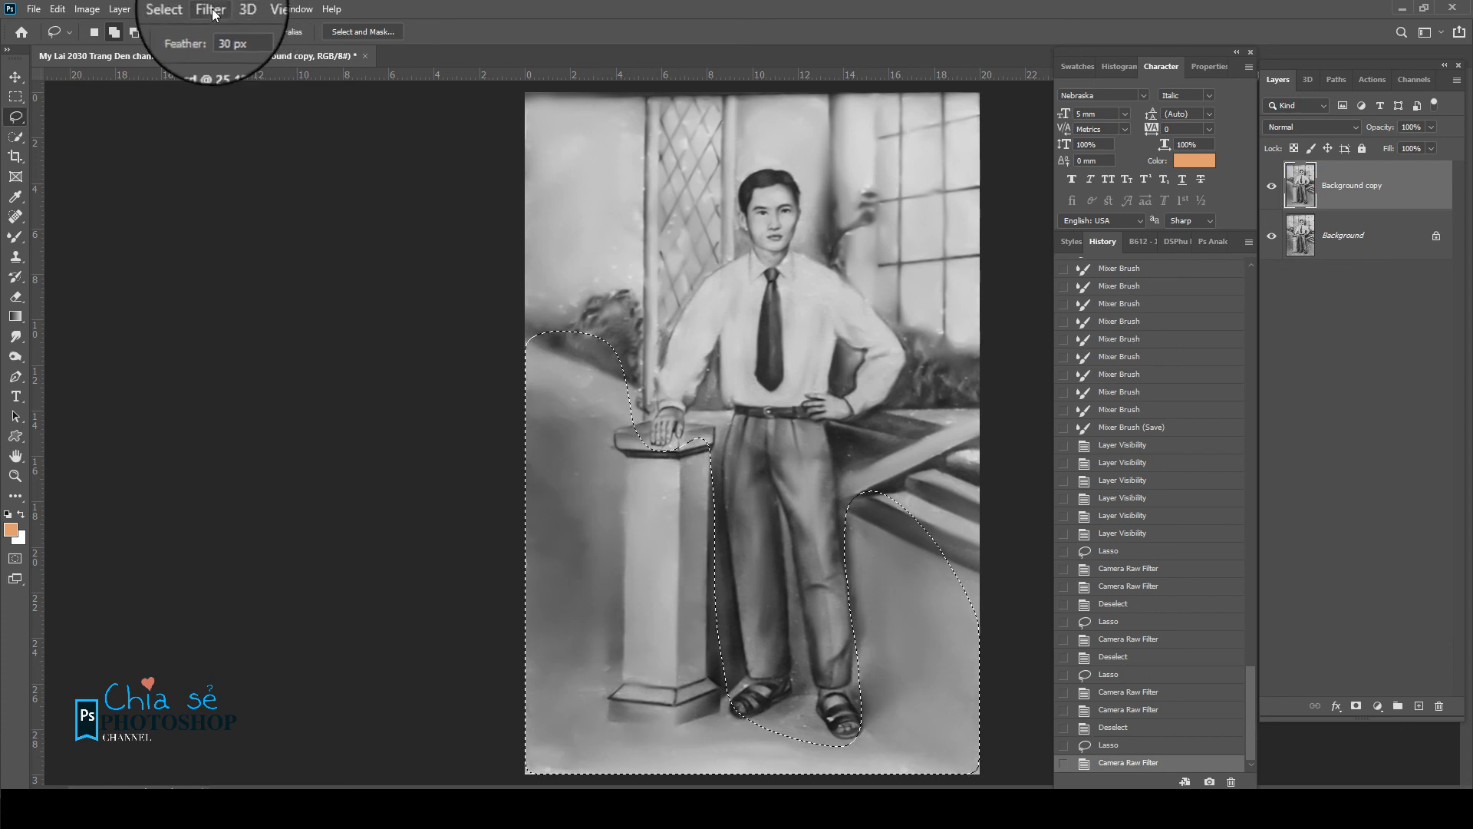
click(211, 8)
click(222, 20)
key(ctrl+d)
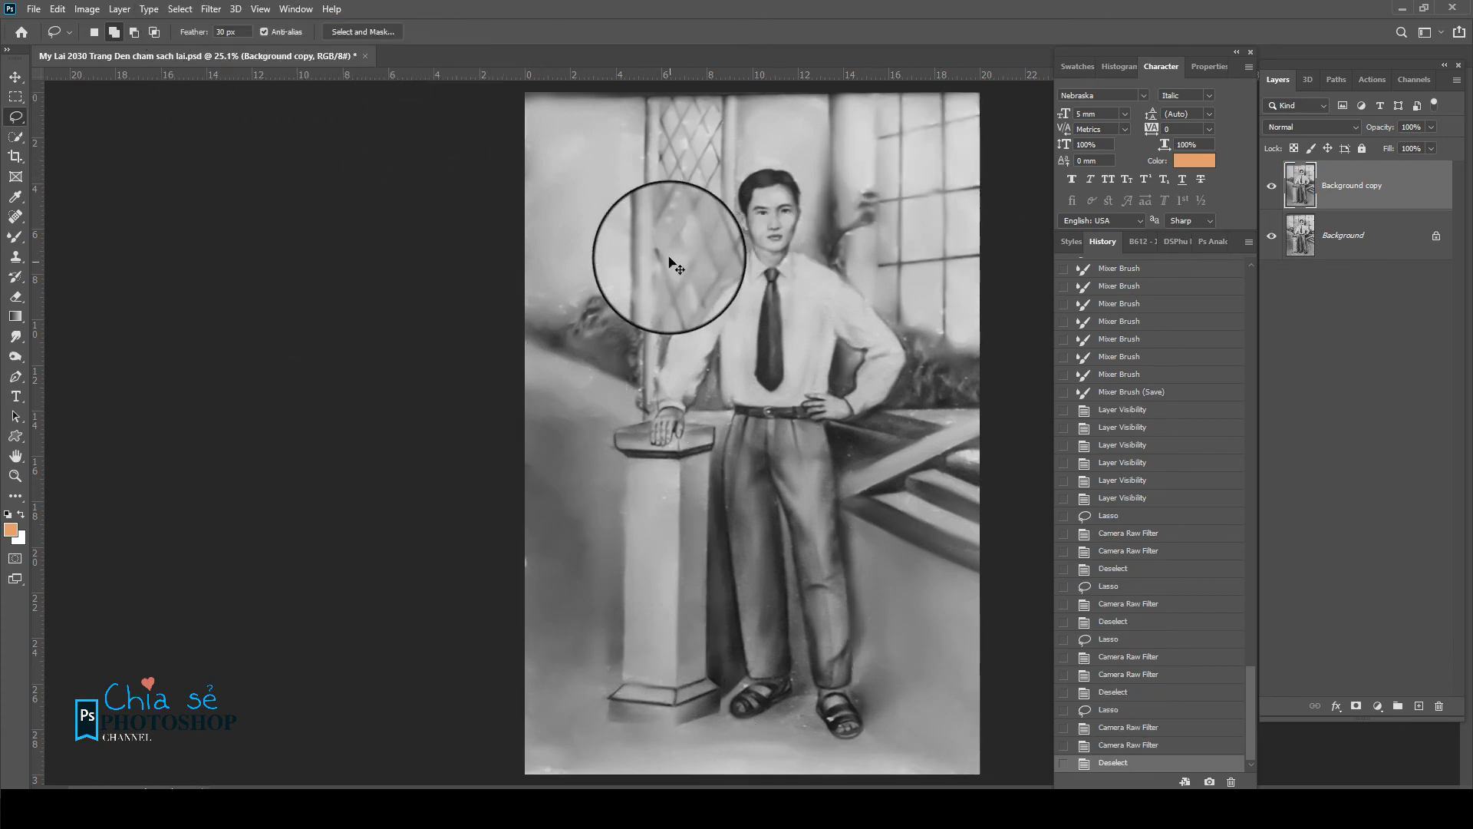
- Smooth the remaining specks on the plain wall above the bush and beside the lattice column with the Mixer Brush
scroll(632, 265, up, 2)
drag(631, 260, 477, 352)
key(b)
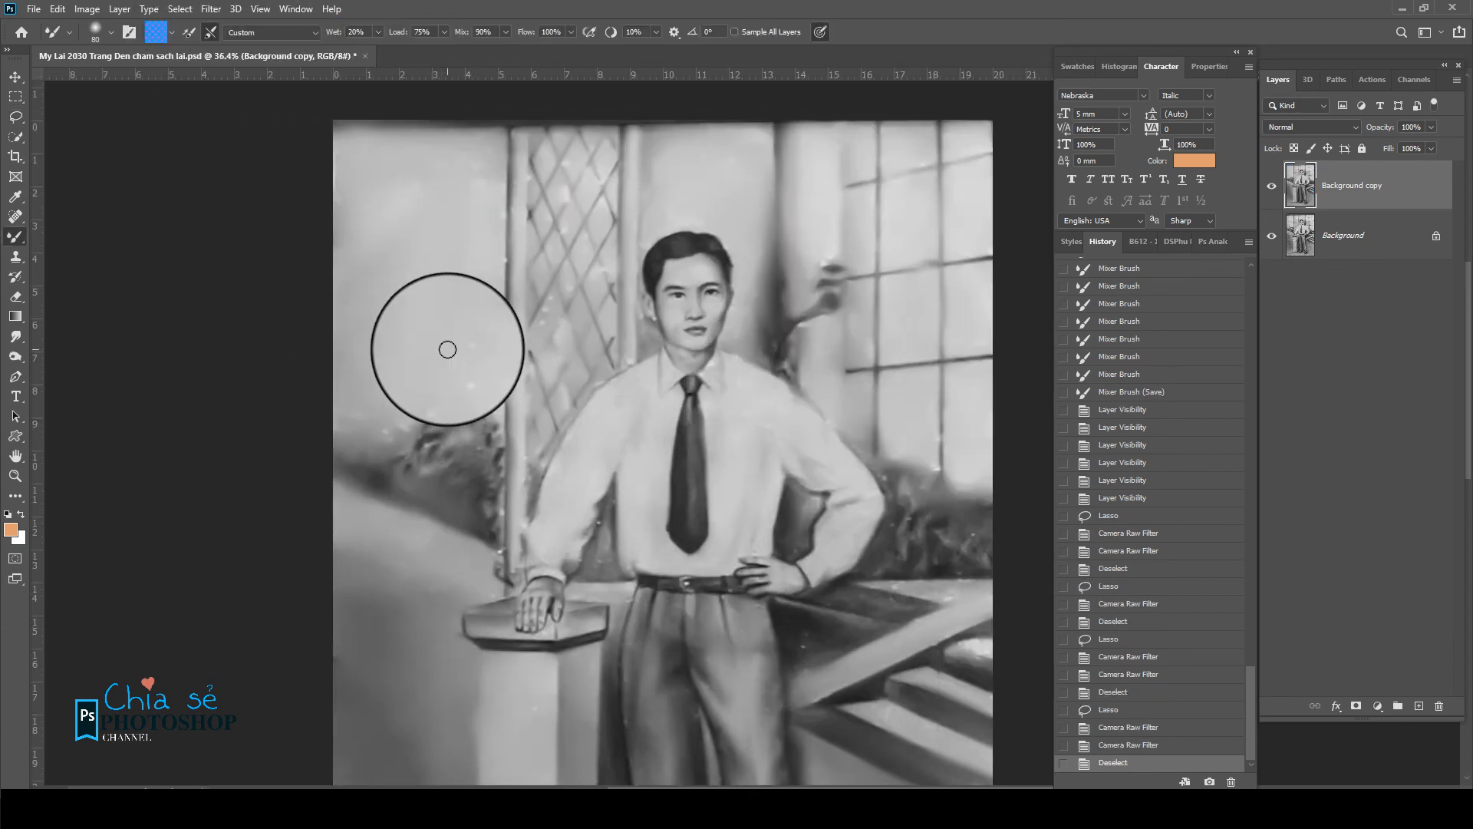
mouse_move(404, 424)
mouse_down()
mouse_move(462, 407)
mouse_move(486, 365)
mouse_move(504, 418)
mouse_up()
mouse_move(496, 264)
mouse_down()
mouse_move(504, 185)
mouse_move(501, 300)
mouse_up()
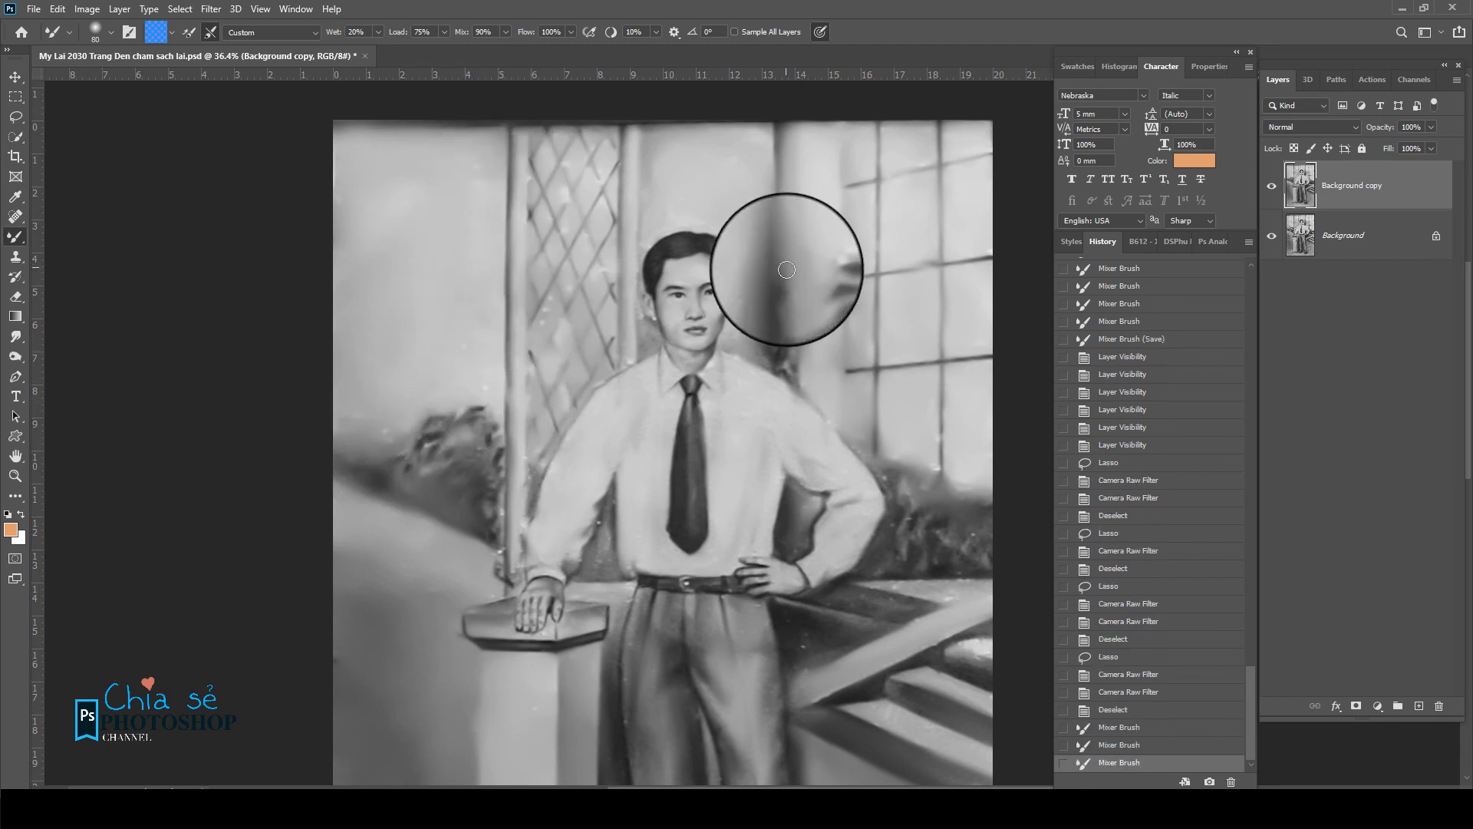
- Blend leftover specks around the man's upper body and the neighbouring background with a smaller Mixer Brush
scroll(695, 376, up, 4)
key(bracketleft)
key(bracketleft)
mouse_move(719, 374)
mouse_down()
mouse_move(734, 346)
mouse_move(805, 369)
mouse_move(941, 501)
mouse_up()
key(bracketright)
key(bracketleft)
mouse_move(639, 332)
mouse_down()
mouse_move(632, 303)
mouse_move(599, 388)
mouse_move(660, 372)
mouse_up()
- Smooth specks around the man's lower body and trousers with the Mixer Brush enlarged to 90 px, and save the document
key(bracketright)
key(bracketright)
key(bracketright)
key(bracketright)
mouse_move(566, 569)
mouse_down()
mouse_move(552, 601)
mouse_move(566, 596)
mouse_move(603, 300)
mouse_up()
key(space)
mouse_move(606, 399)
mouse_down()
mouse_move(602, 366)
mouse_move(605, 384)
mouse_up()
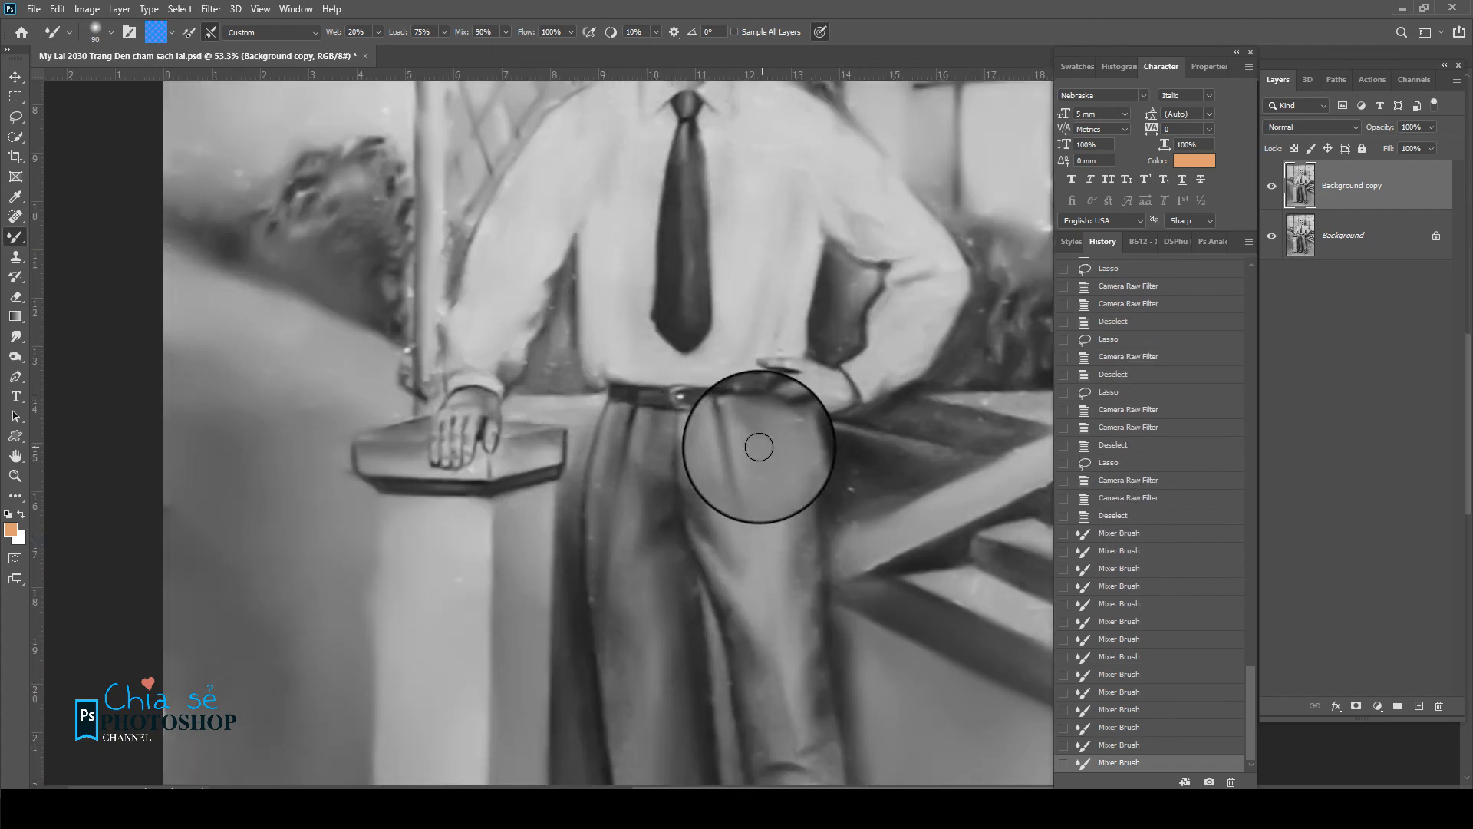
mouse_move(759, 447)
mouse_down()
mouse_move(784, 475)
mouse_move(722, 382)
mouse_up()
scroll(579, 317, down, 3)
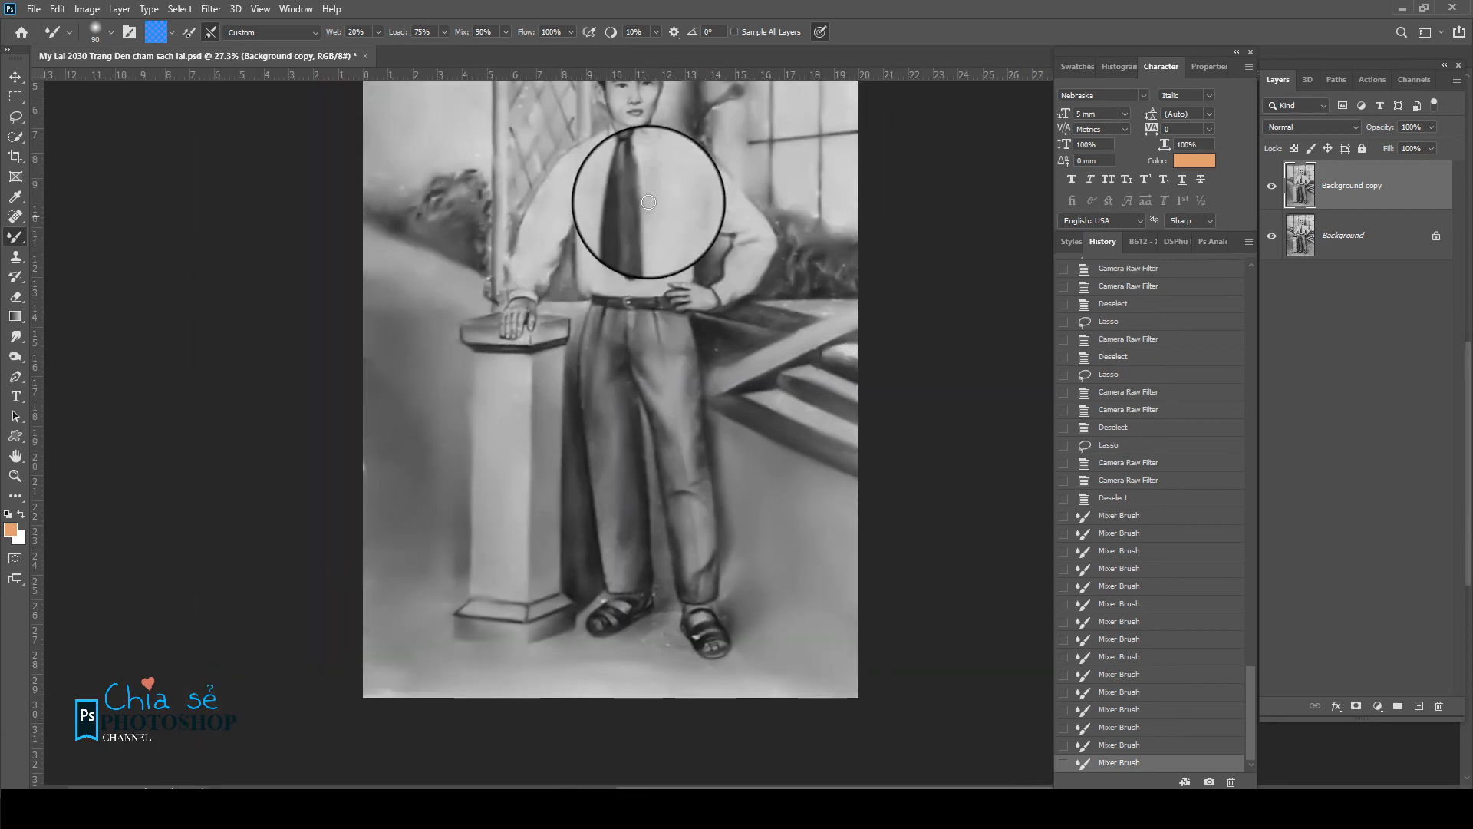
key(ctrl+s)
- Apply the merged RGB image to the Background copy layer with Soft Light blending at 100% opacity, checking the preview off and on
scroll(538, 277, up, 3)
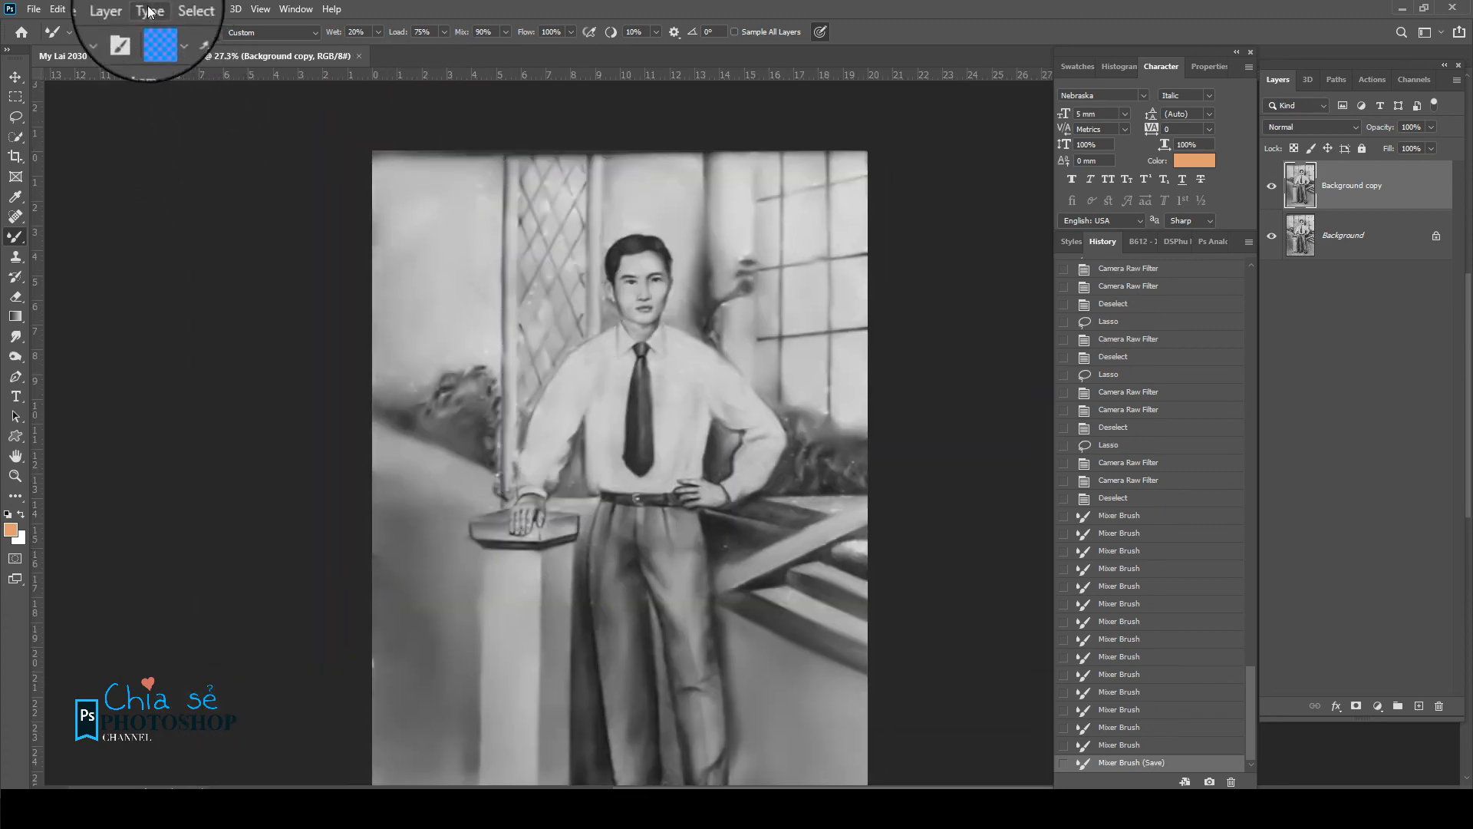
click(87, 9)
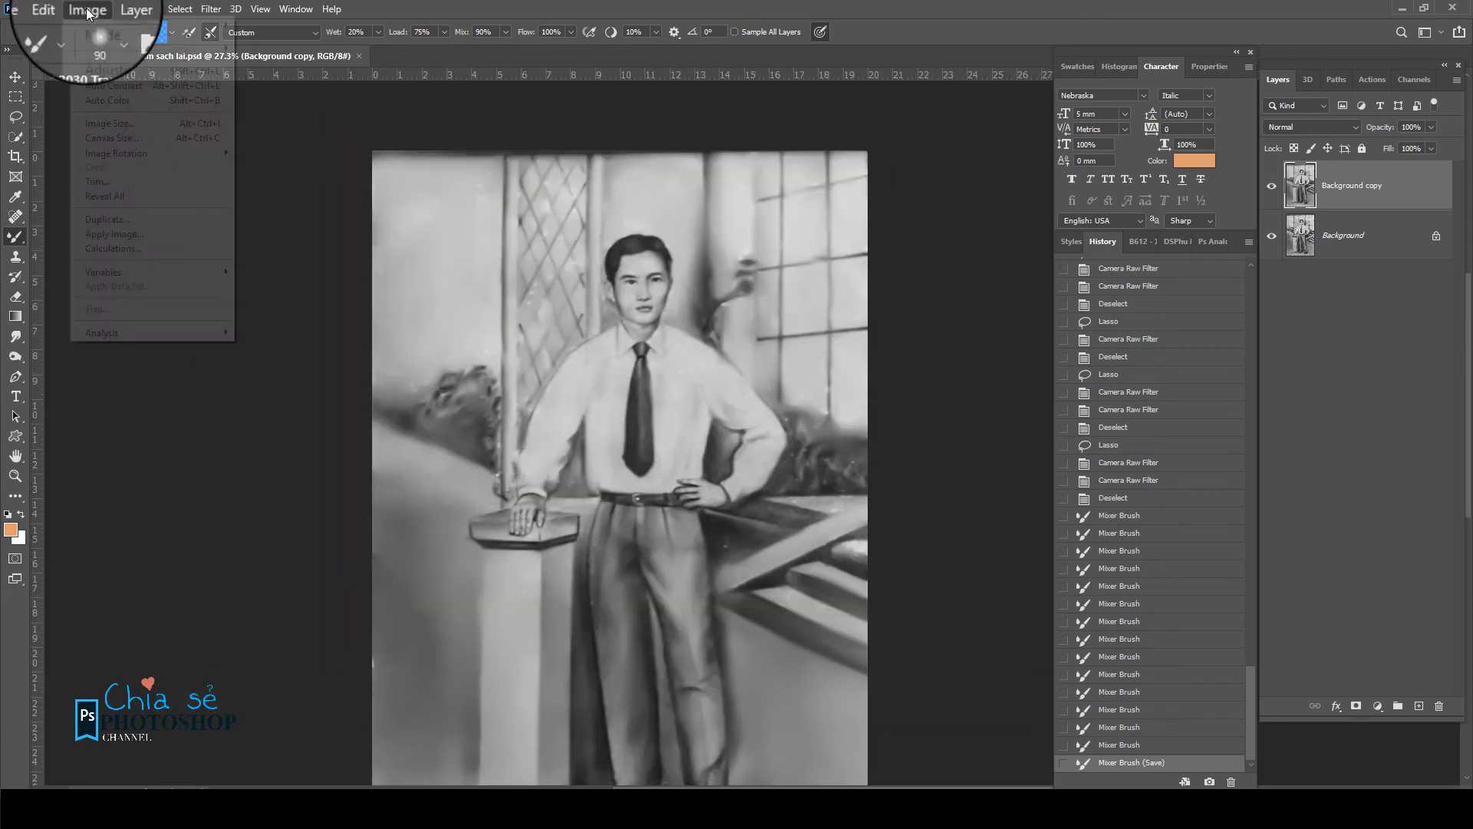
click(106, 236)
click(1011, 215)
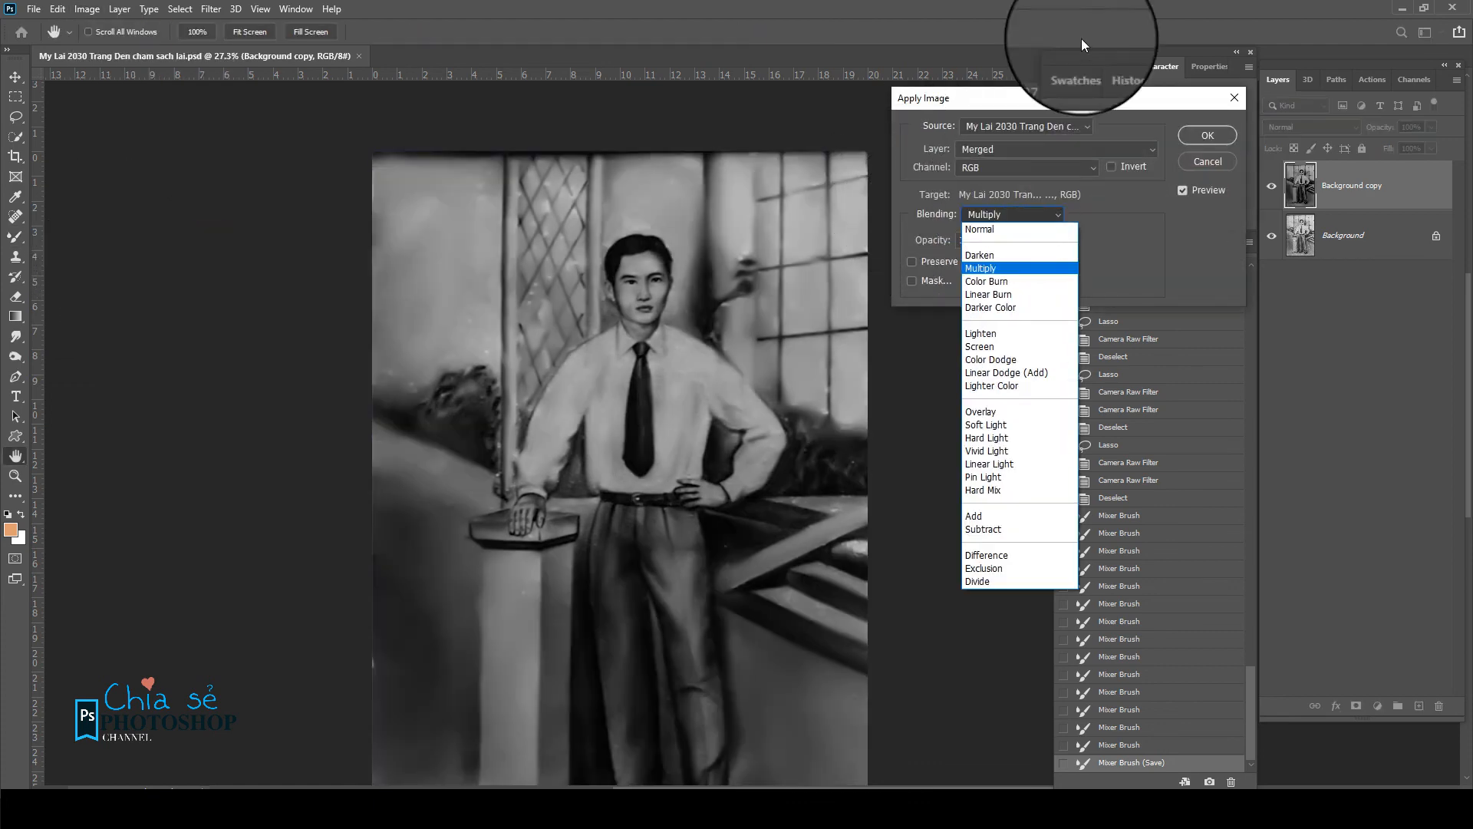
click(1002, 423)
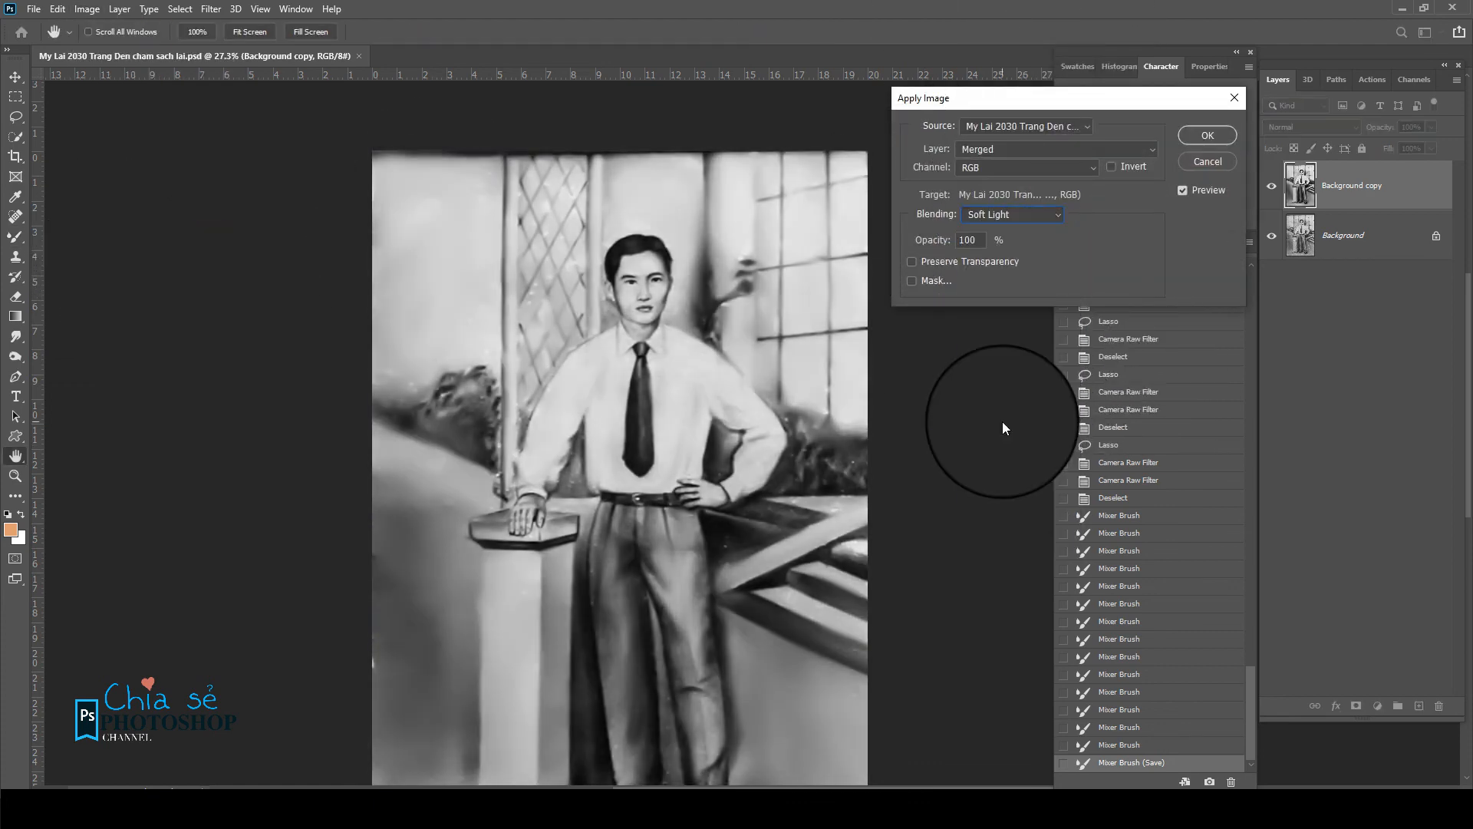
click(1184, 191)
click(1184, 190)
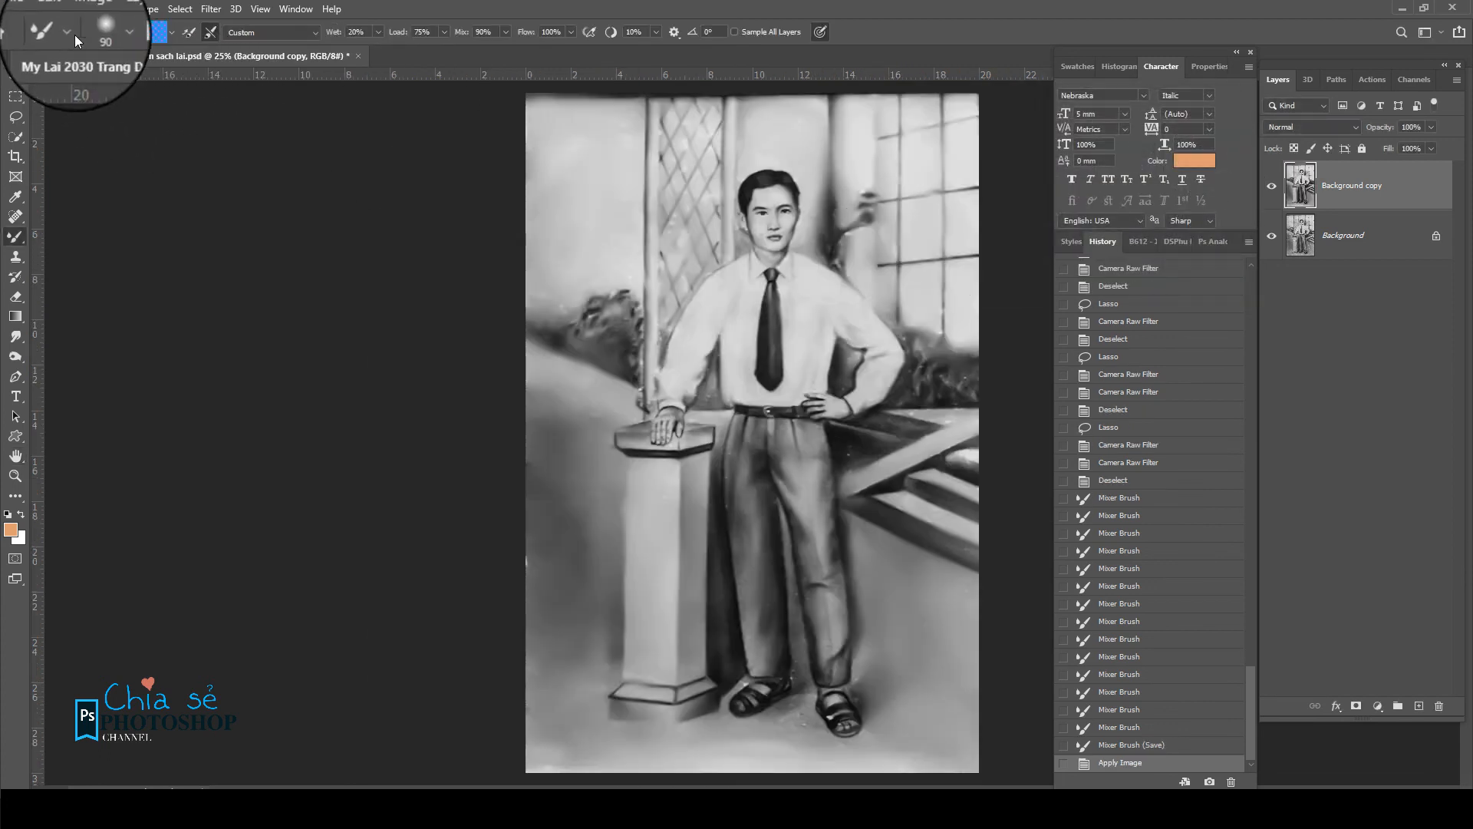
- Adjust the Background copy layer's tones with Curves, and compare it with the damaged original by hiding and showing the layer
click(87, 9)
mouse_move(108, 49)
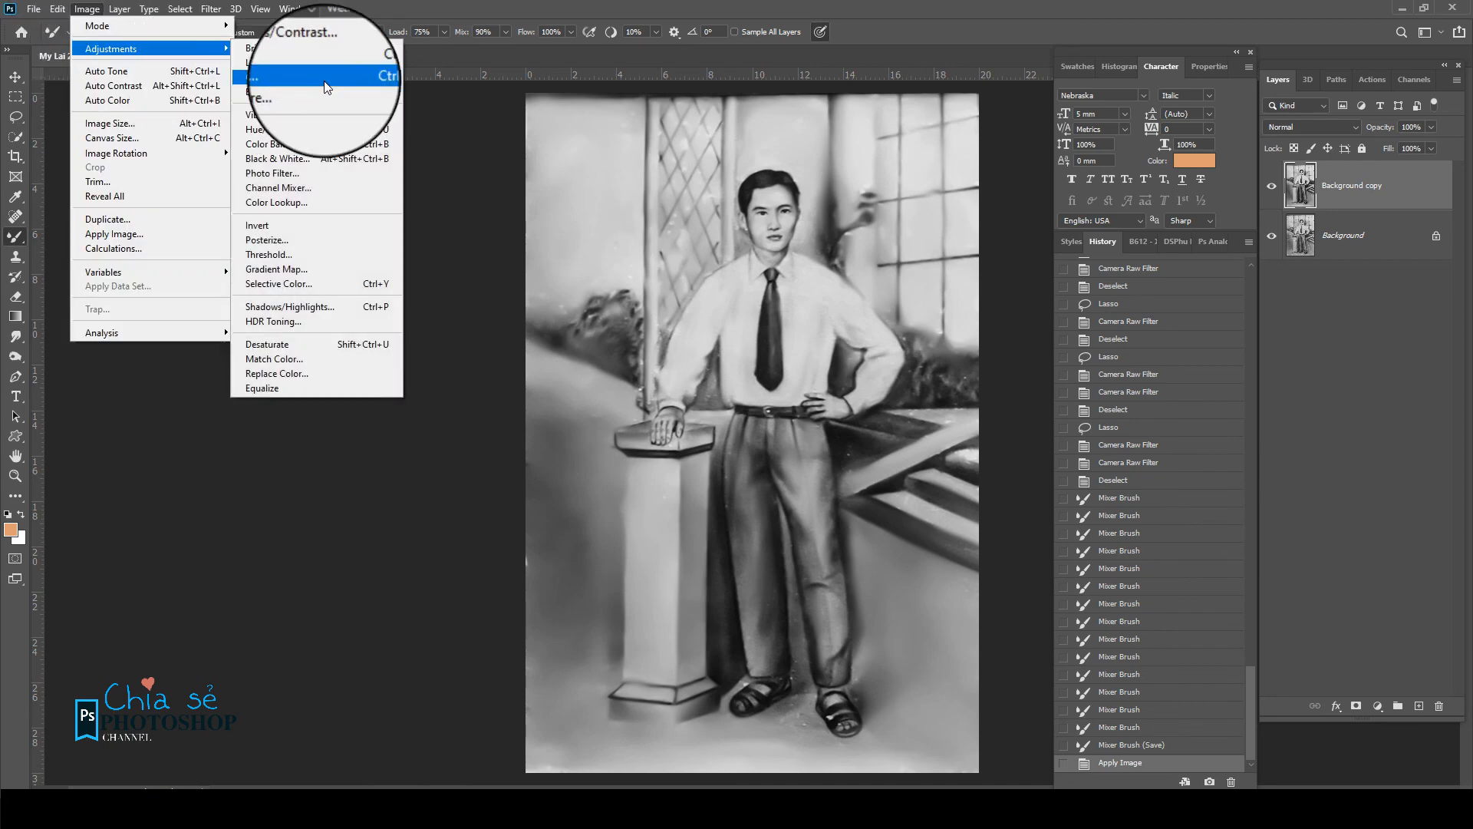
click(307, 77)
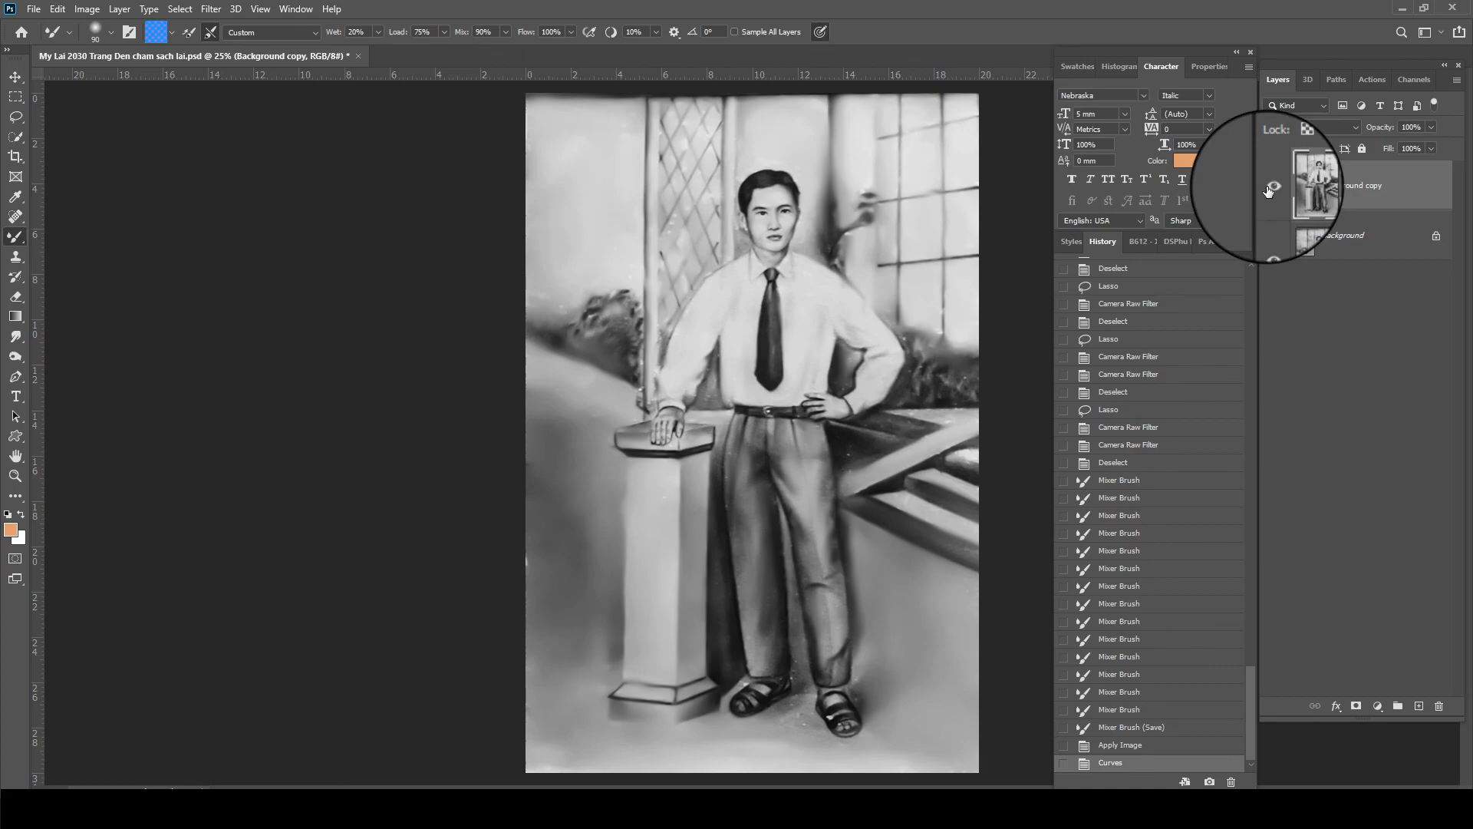
click(1273, 187)
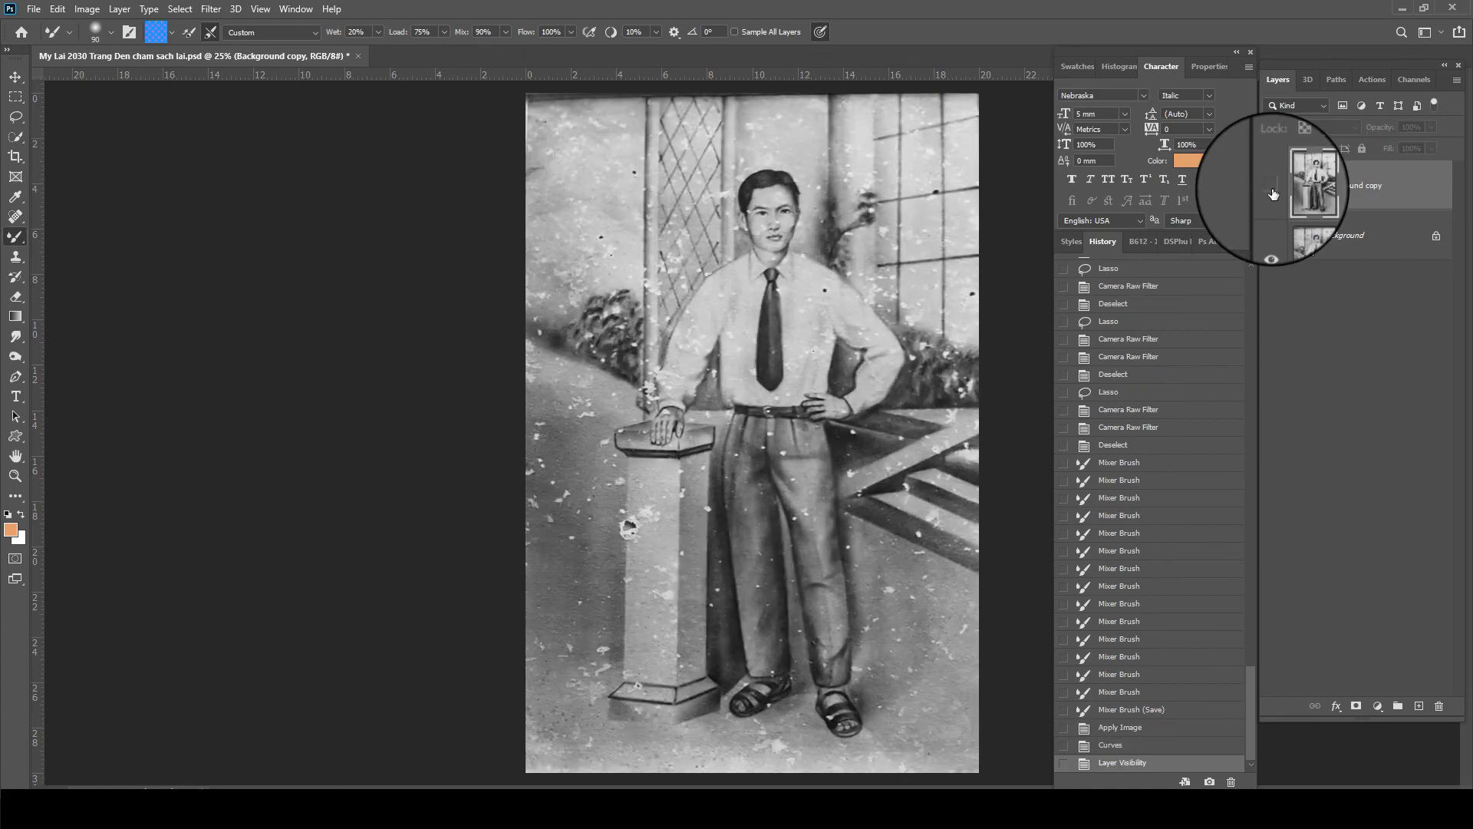
click(1274, 187)
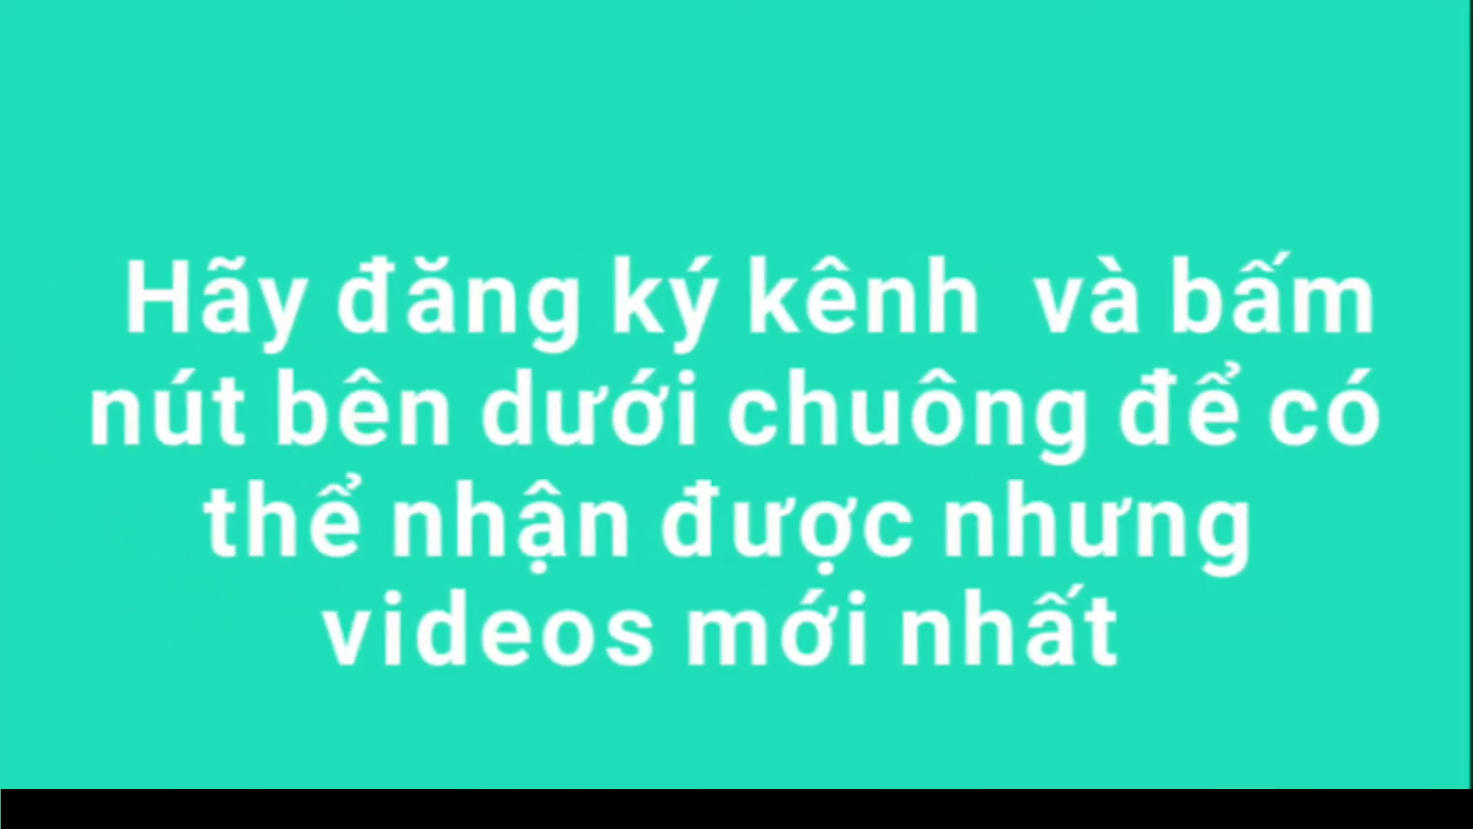